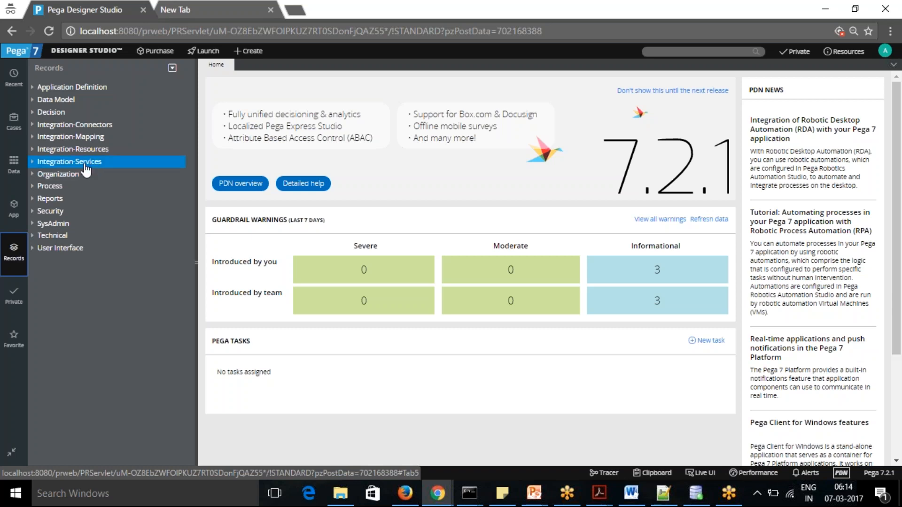
Examine the rule types listed under the Integration-Services, Integration-Connectors, Integration-Mapping and Integration-Resources categories in the Records explorer
click(33, 162)
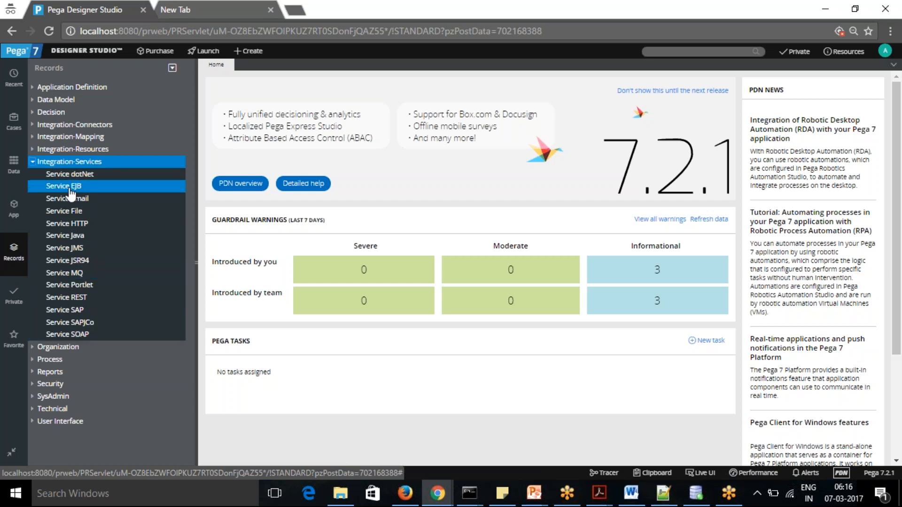
click(33, 164)
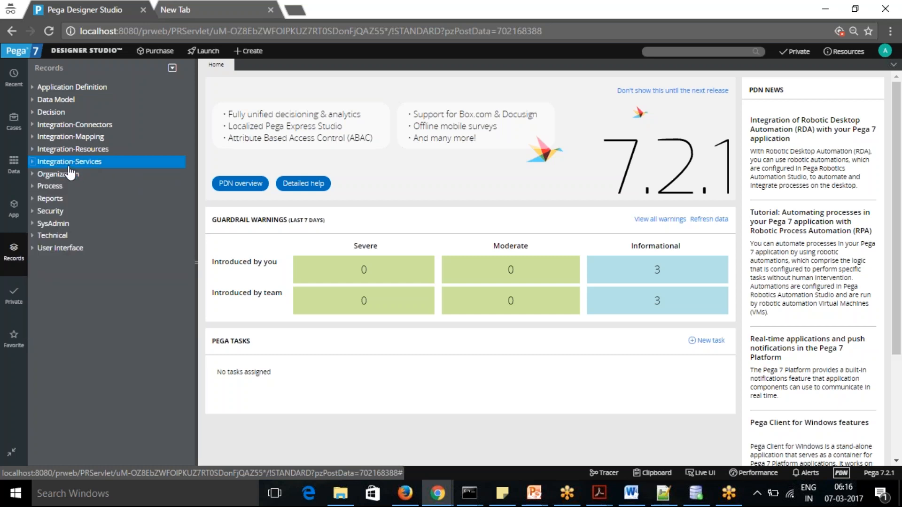
click(33, 124)
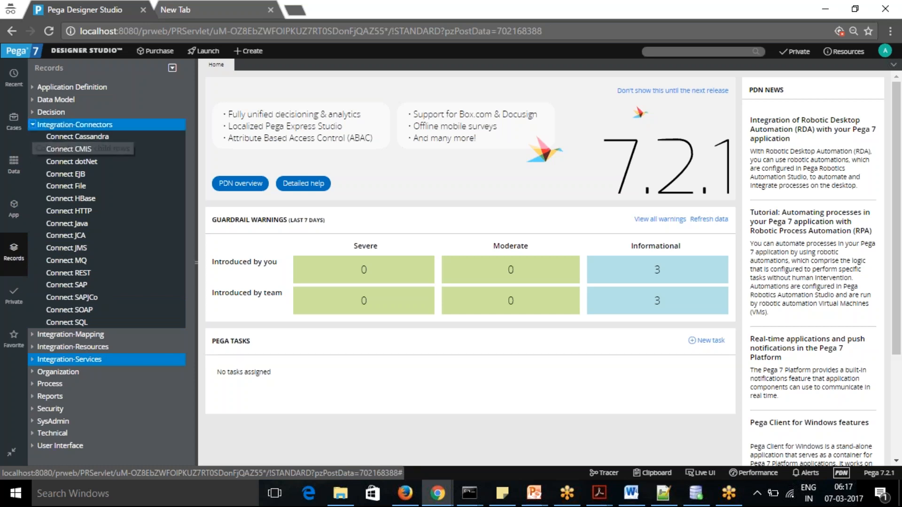
click(37, 125)
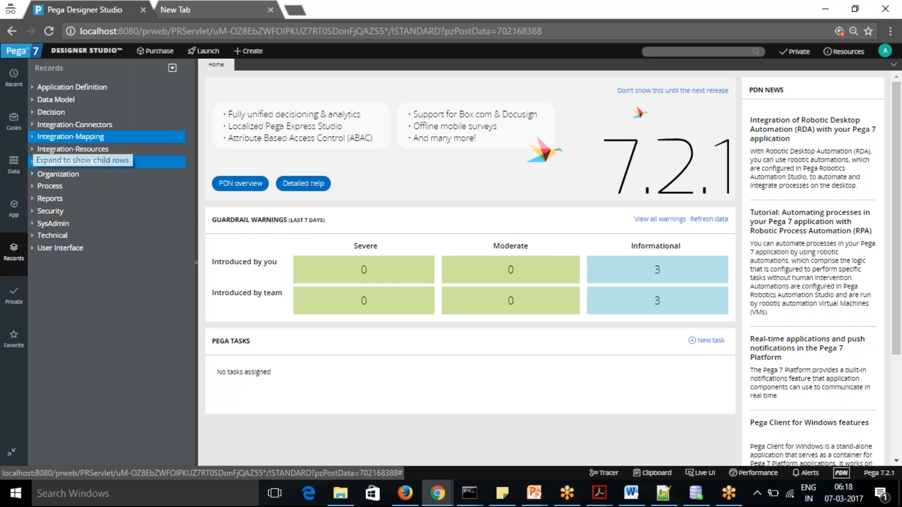
click(32, 137)
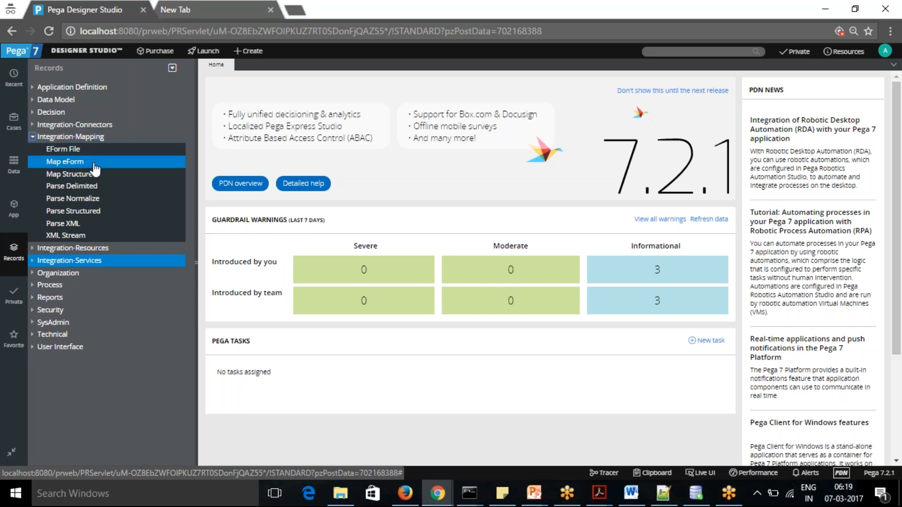
click(33, 137)
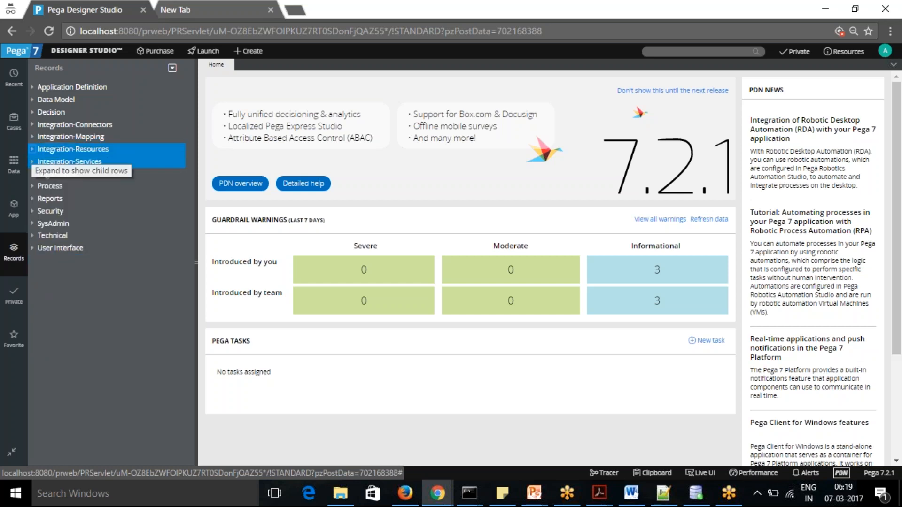
click(33, 150)
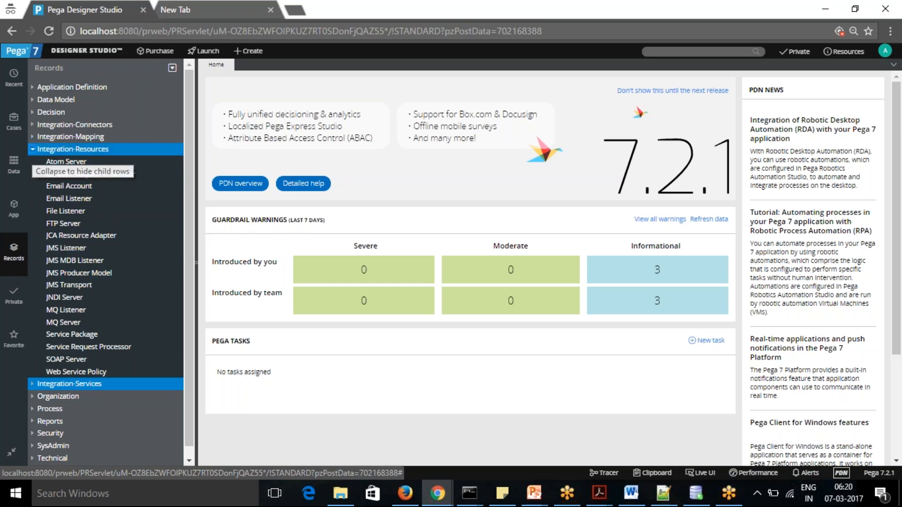
click(33, 150)
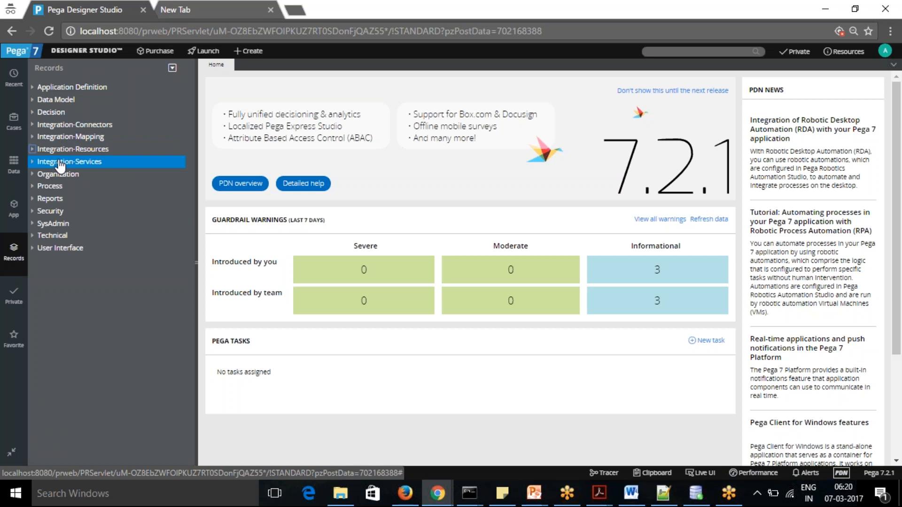
click(34, 127)
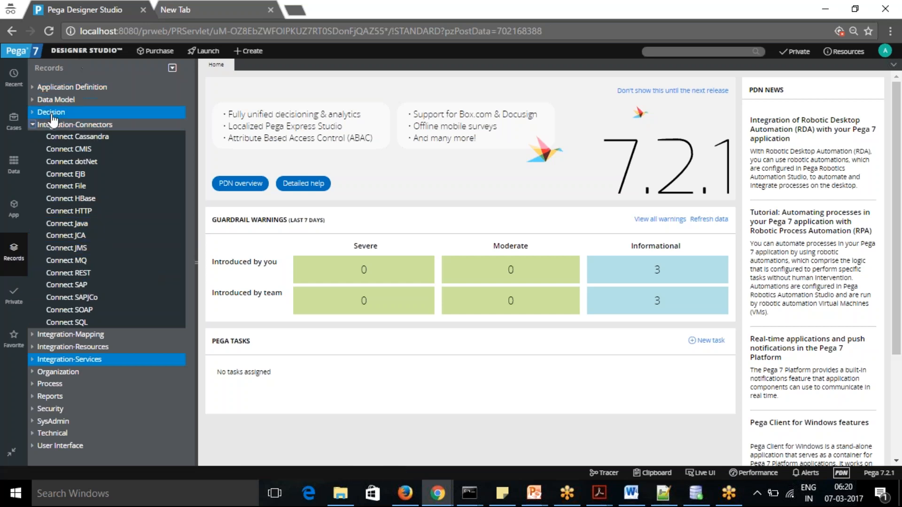
click(33, 124)
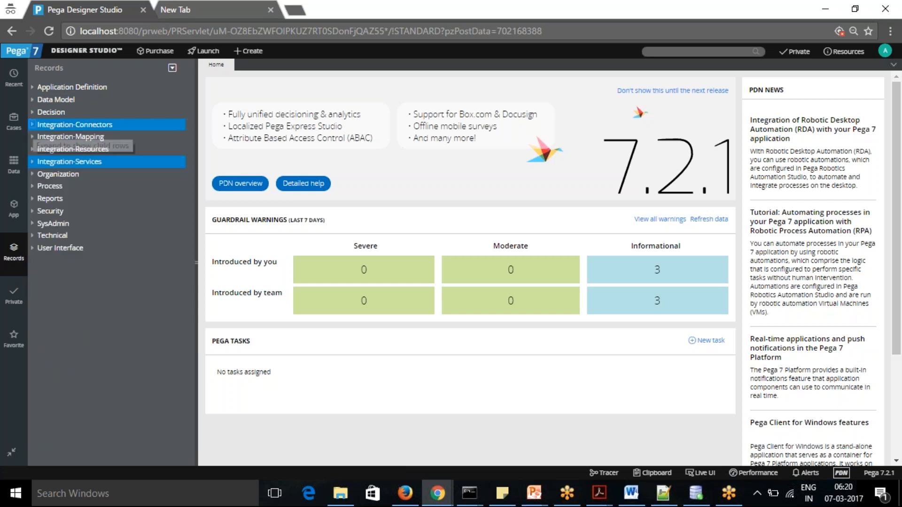
click(202, 9)
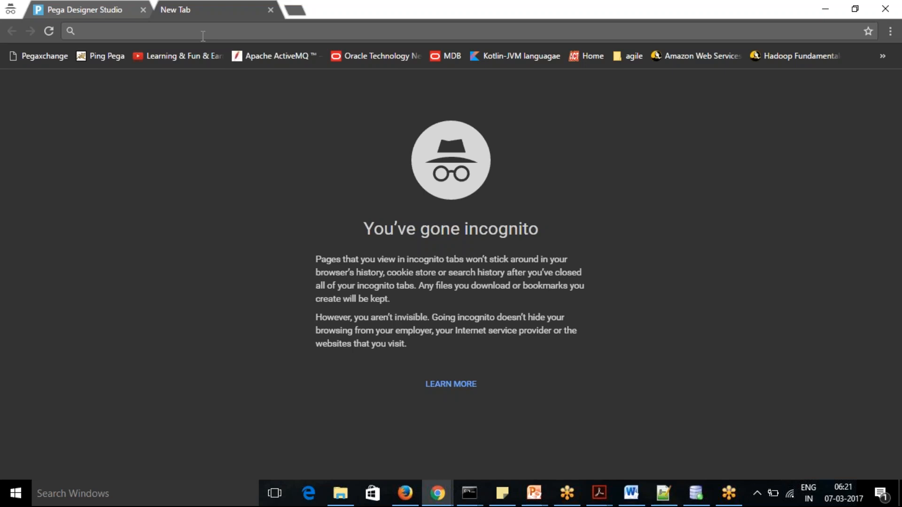
text(RE)
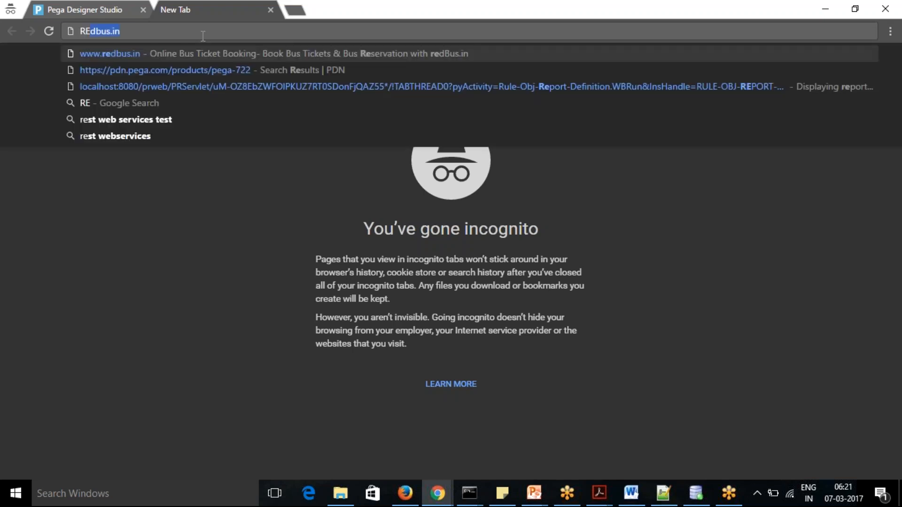
key(BackSpace)
key(BackSpace)
text(google.co)
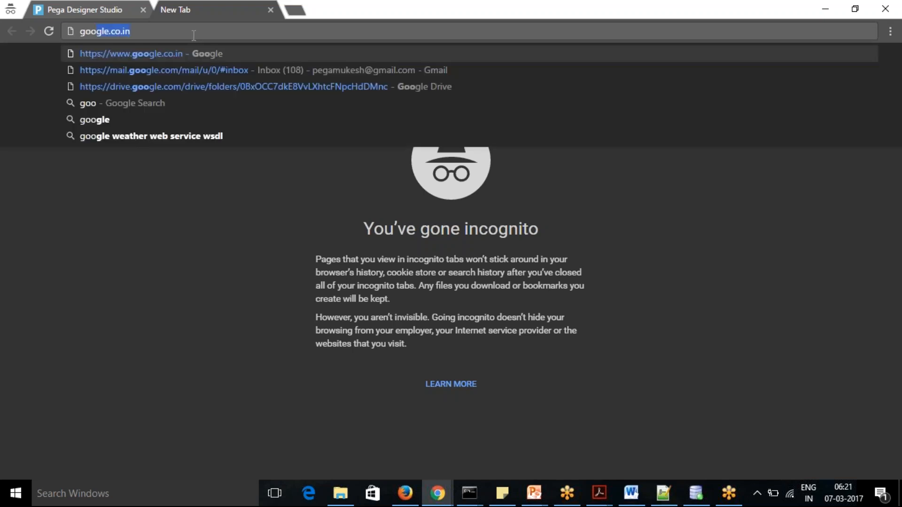
click(187, 54)
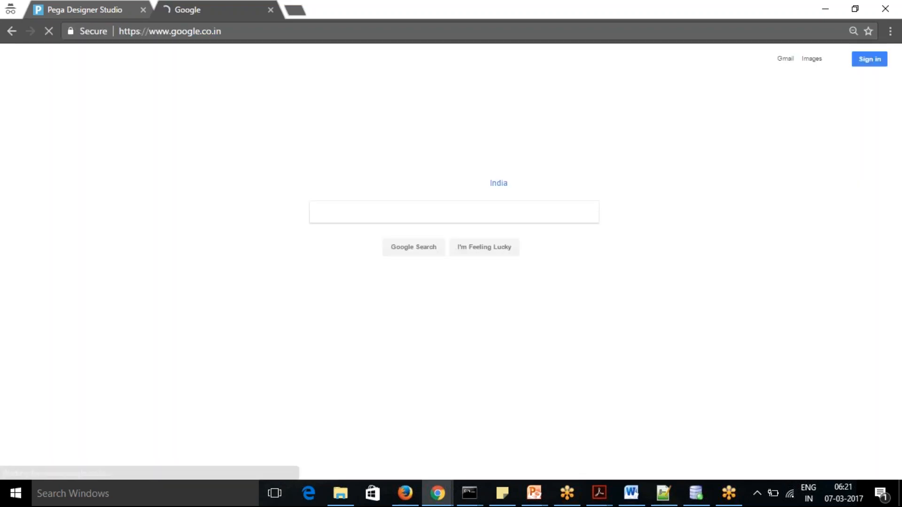
Search Google for "rest vs soap"
click(384, 218)
text(RE)
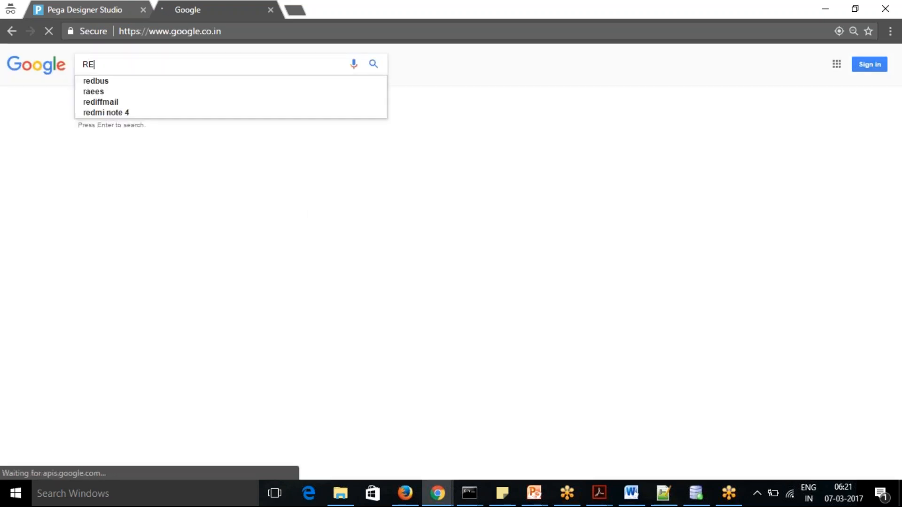
text(ST v)
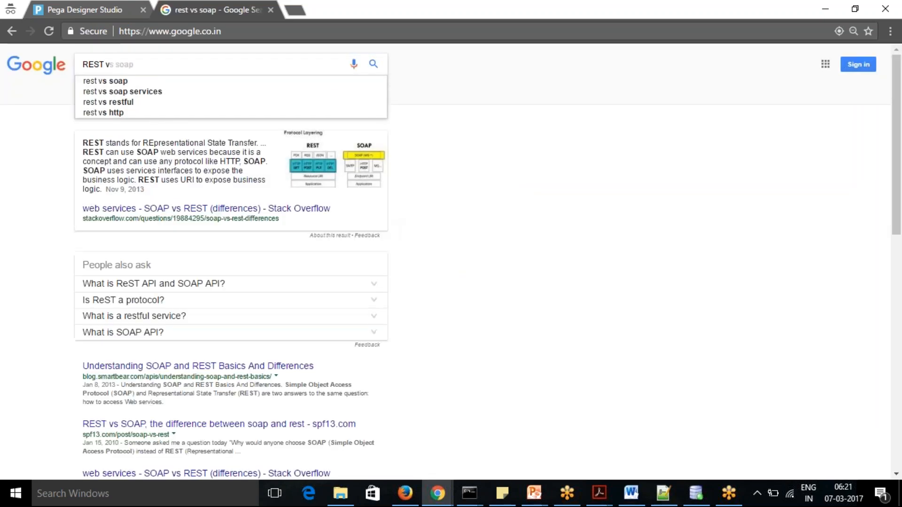
click(121, 82)
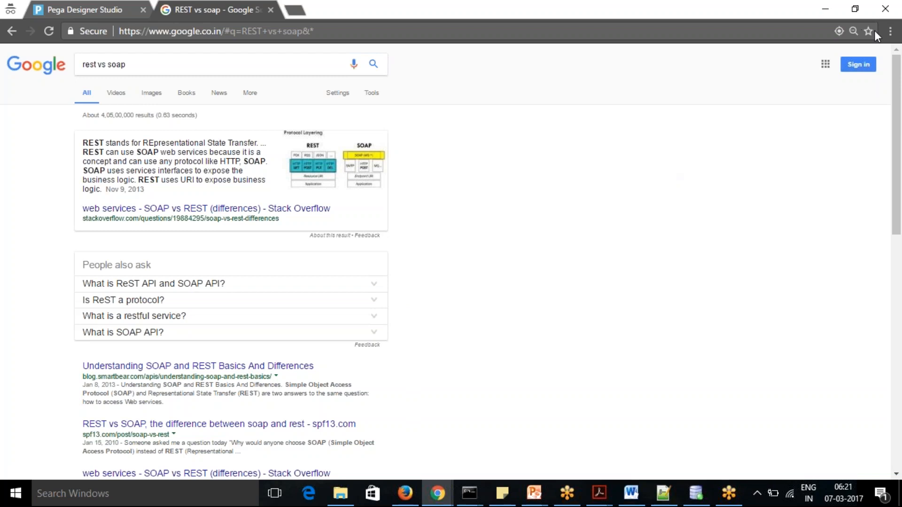
Open the Stack Overflow result on SOAP vs REST differences and find the answer listing 10 important differences
drag(897, 81, 898, 149)
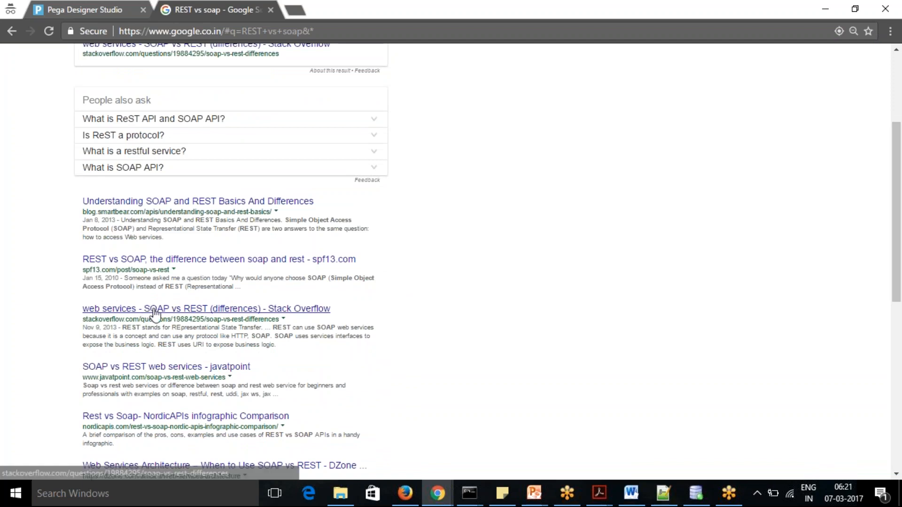
click(175, 312)
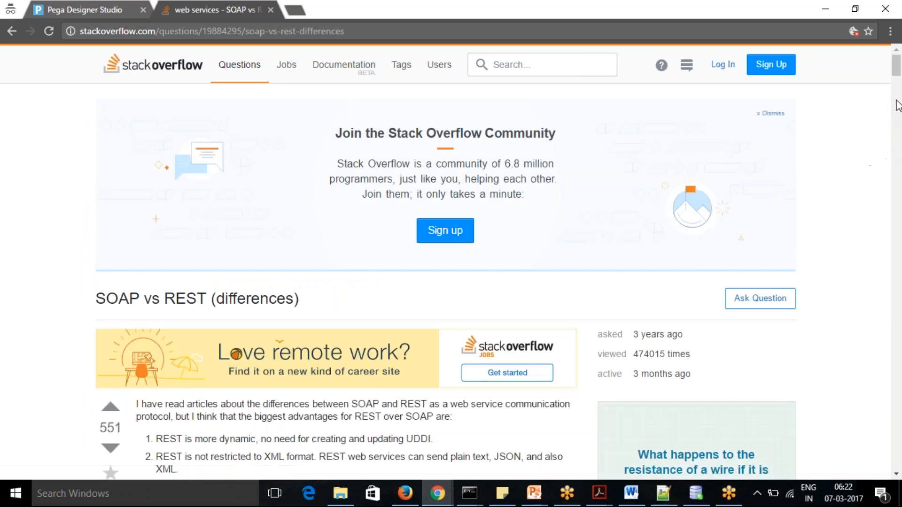
drag(896, 70, 898, 117)
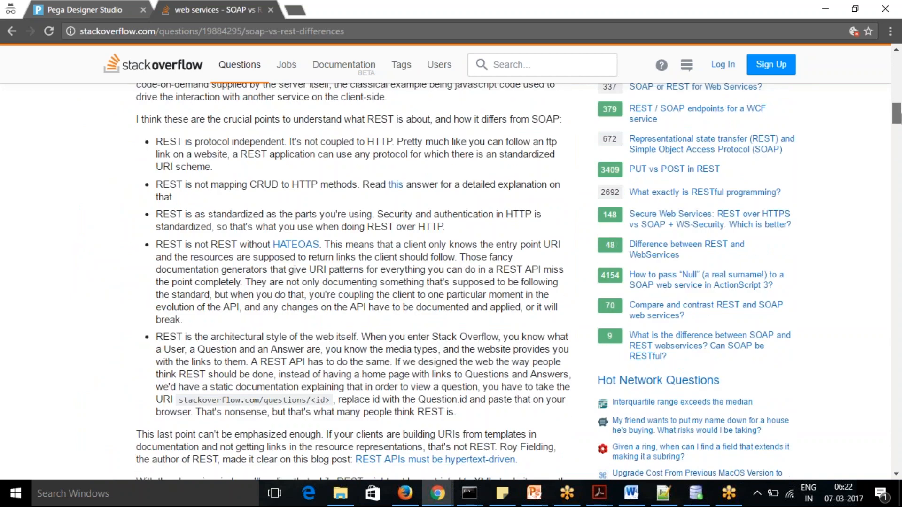
drag(898, 117, 898, 254)
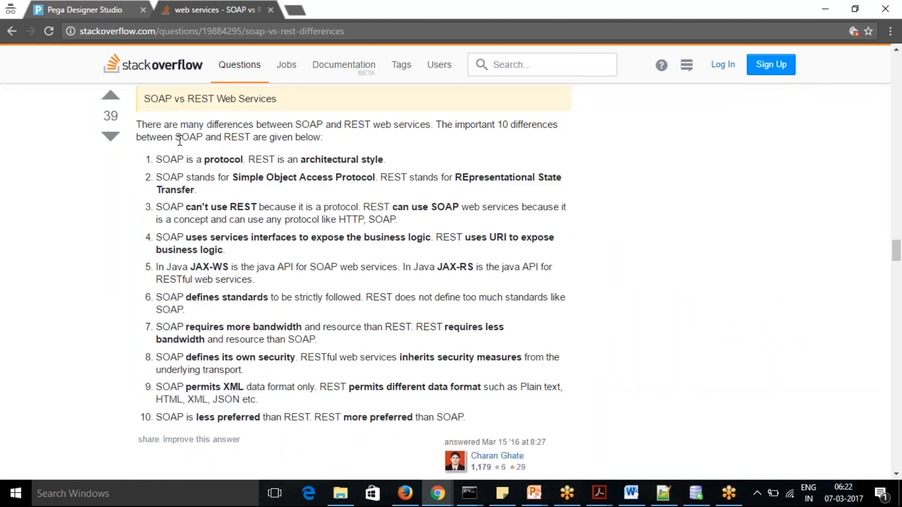
Read the answer's list of SOAP and REST differences, highlighting points 1 to 3 and 7 to 10
drag(157, 160, 436, 221)
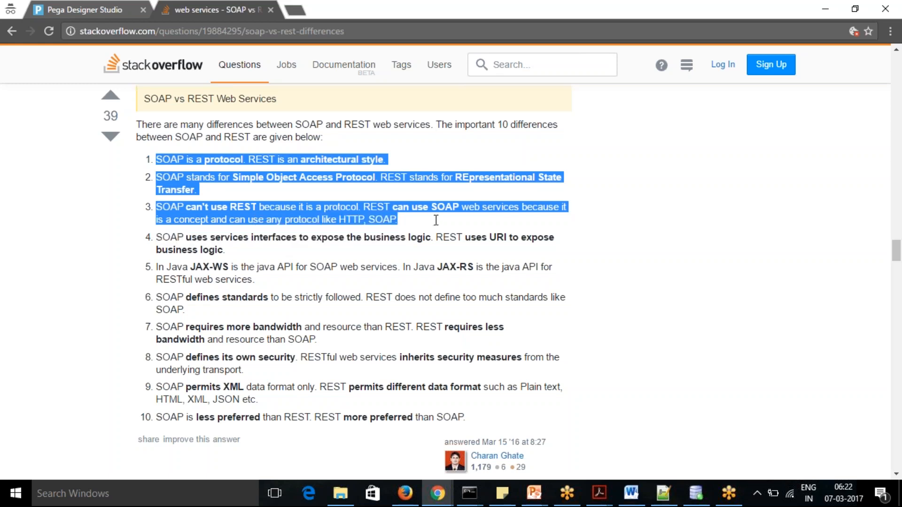
click(387, 286)
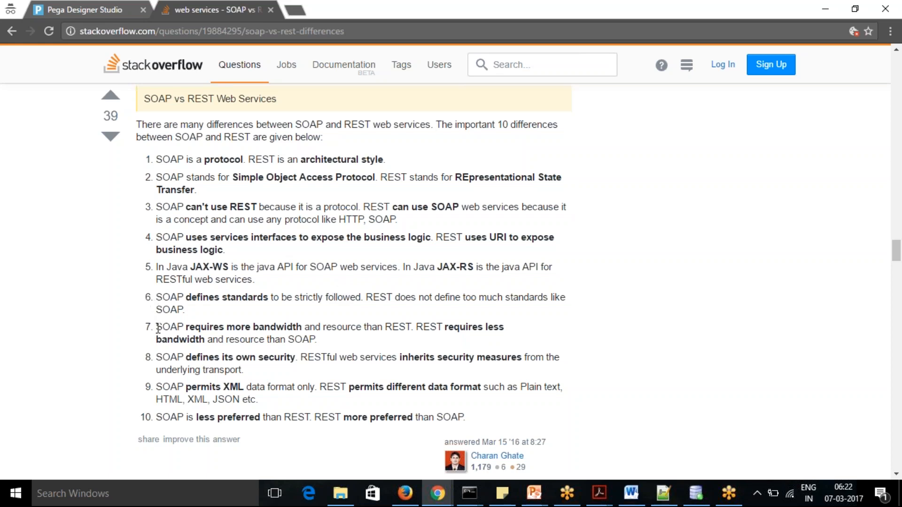
drag(158, 329, 317, 339)
click(312, 365)
drag(155, 357, 291, 376)
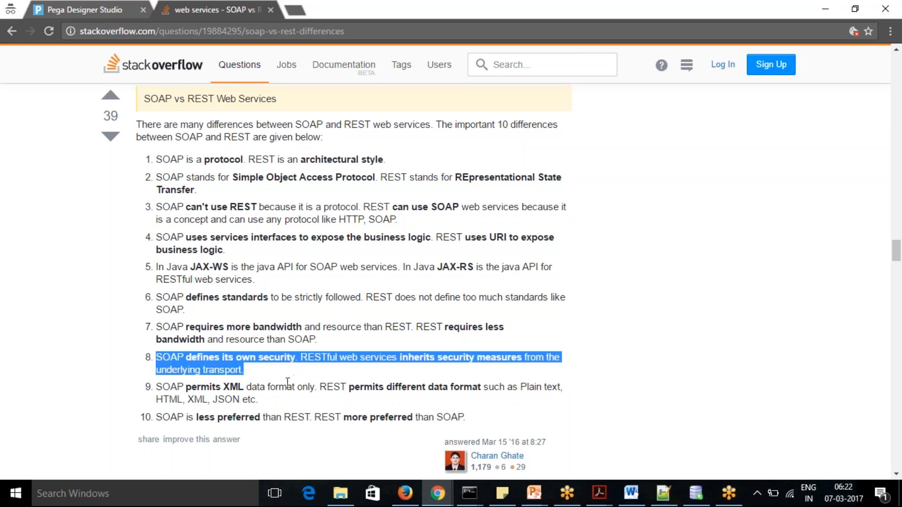
click(285, 384)
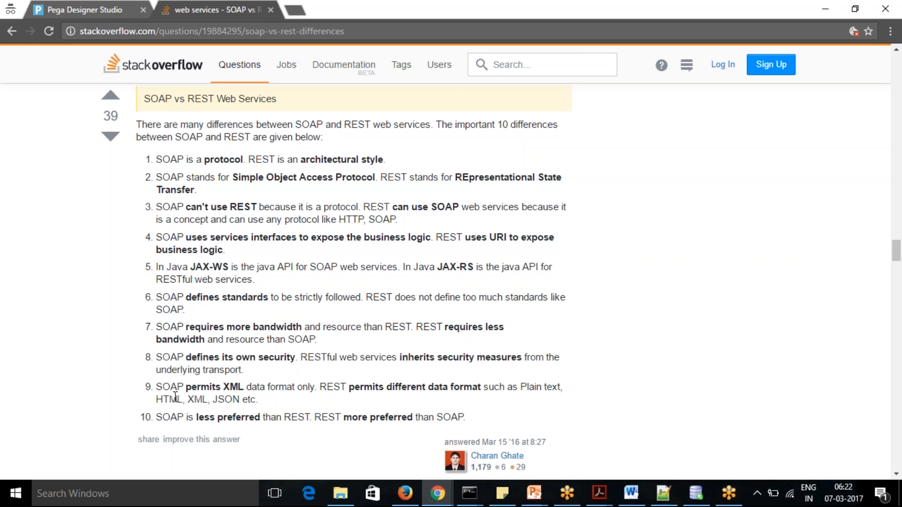
drag(156, 386, 333, 397)
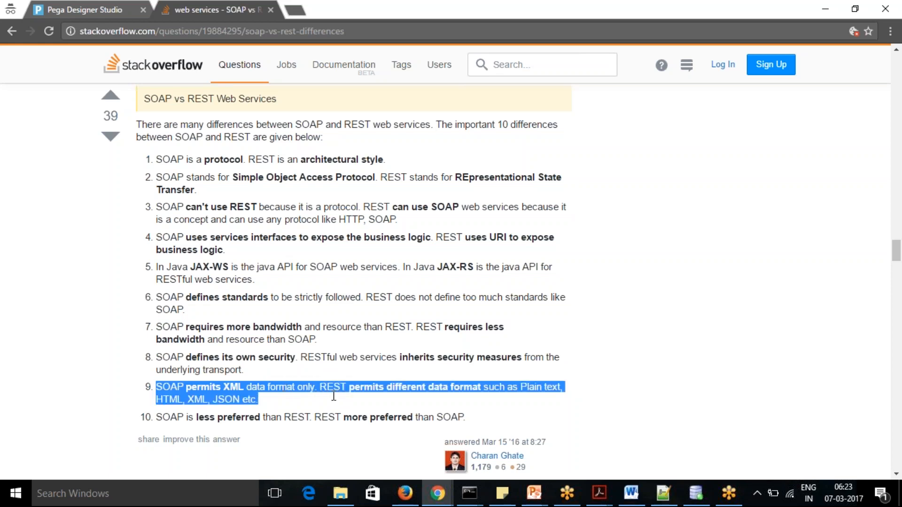
click(326, 409)
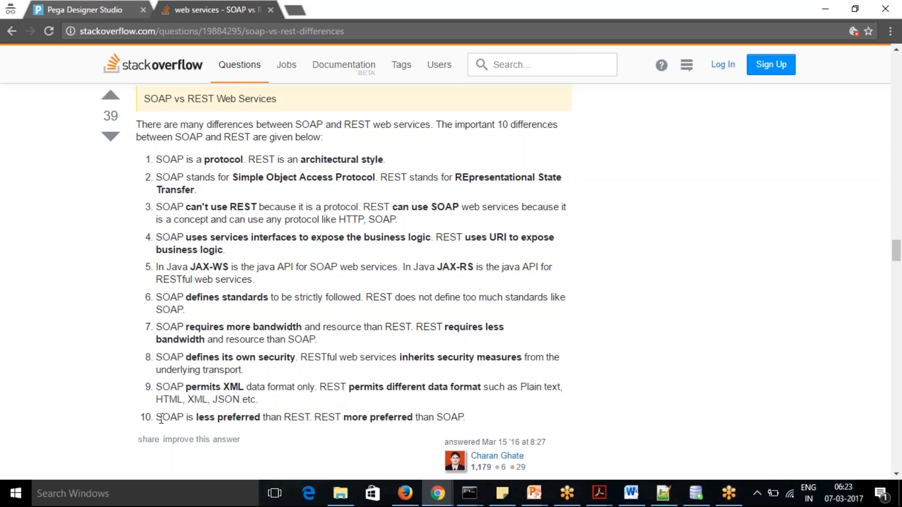
drag(157, 418, 486, 407)
click(488, 406)
Review the further answers covering the REST and SOAP protocol layering and where to use SOAP
drag(896, 257, 899, 302)
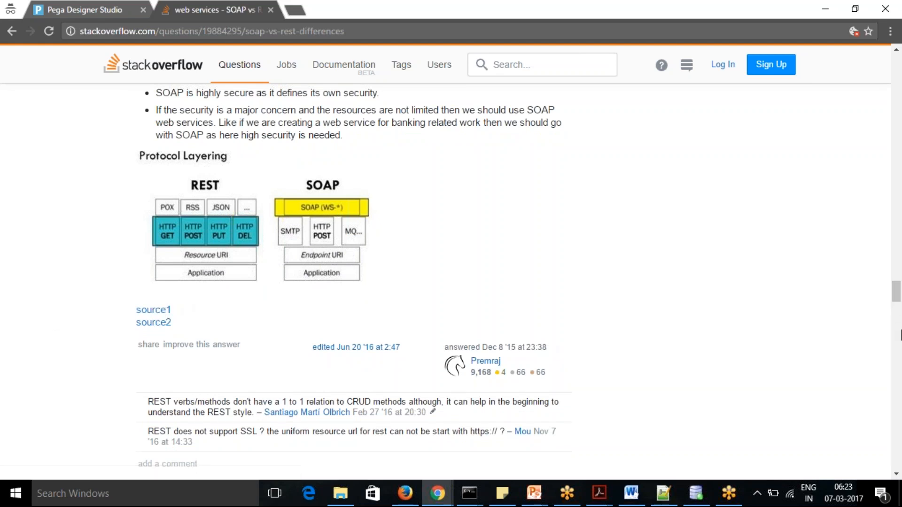
drag(897, 294, 897, 378)
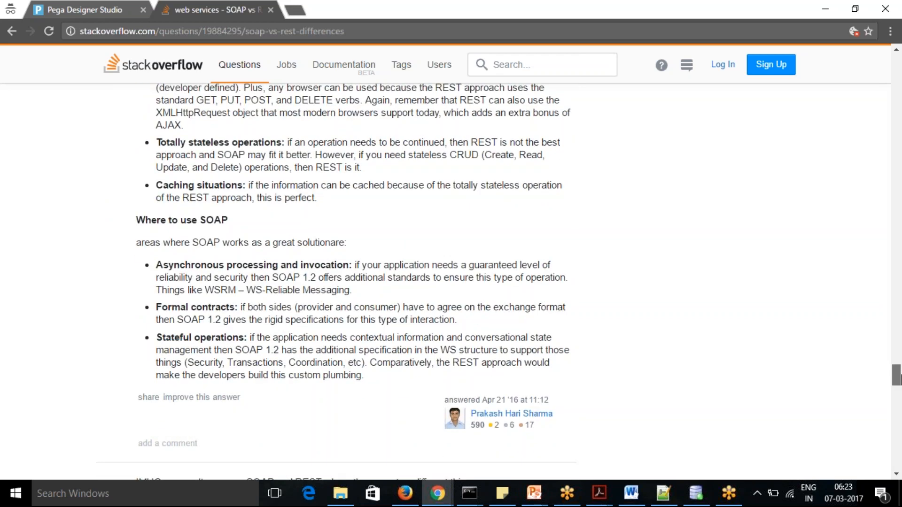
drag(898, 377, 898, 382)
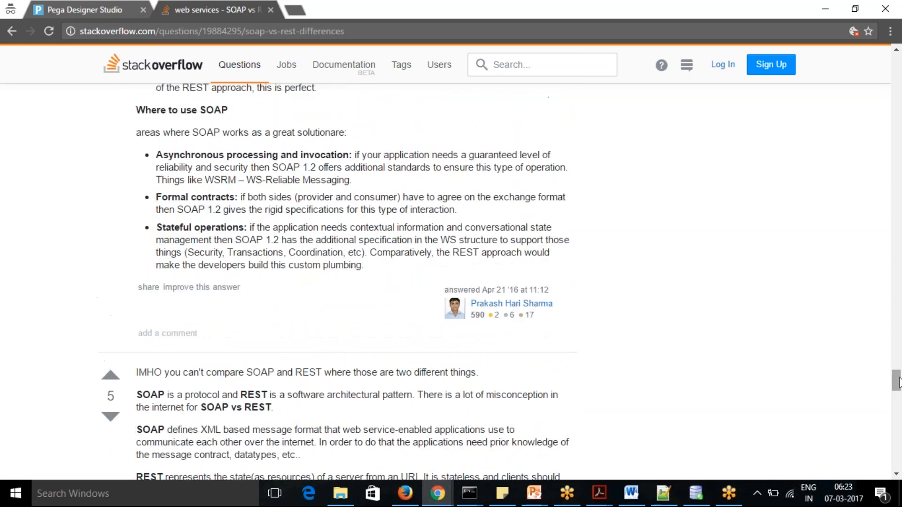
Open Google in a new browser tab and search for "thomas bayer rest service"
click(294, 10)
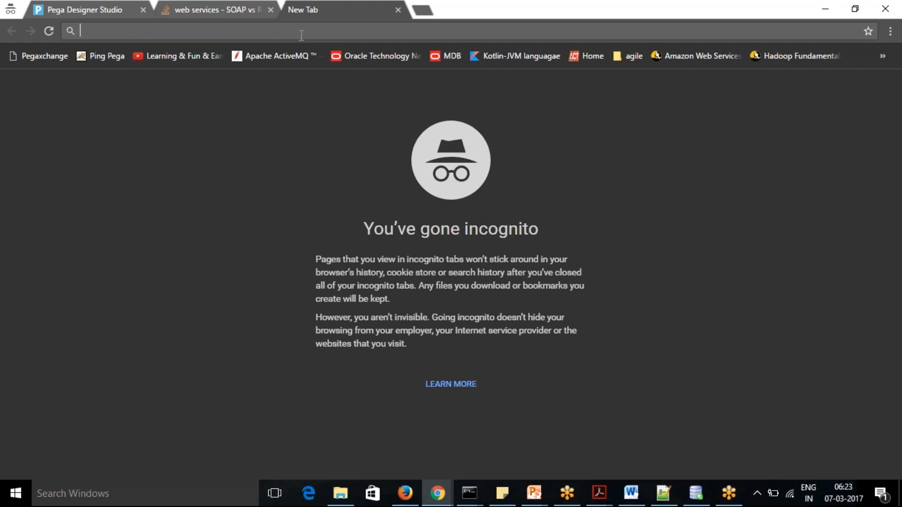
text(google.co.in)
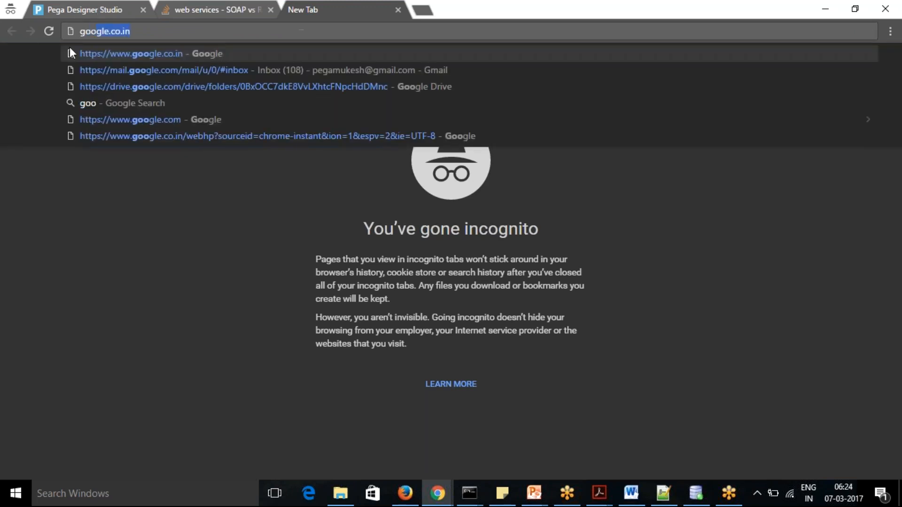
click(134, 54)
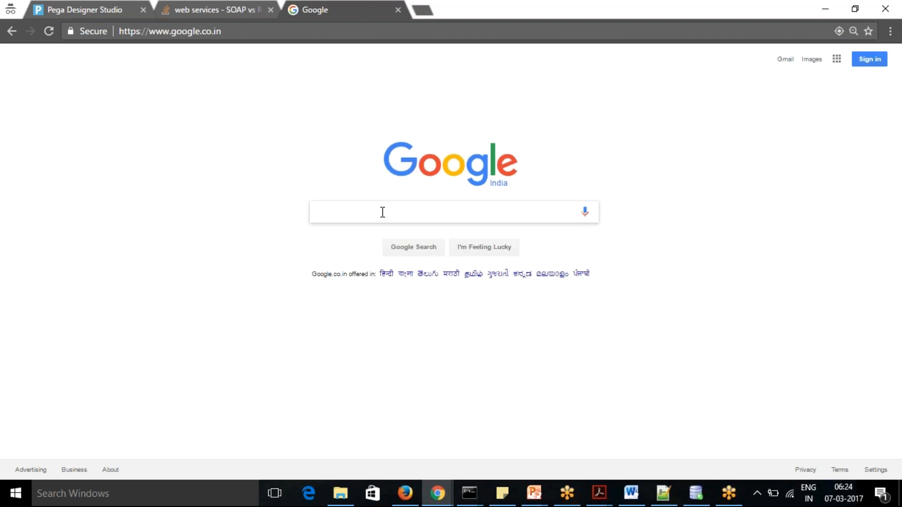
text(thom)
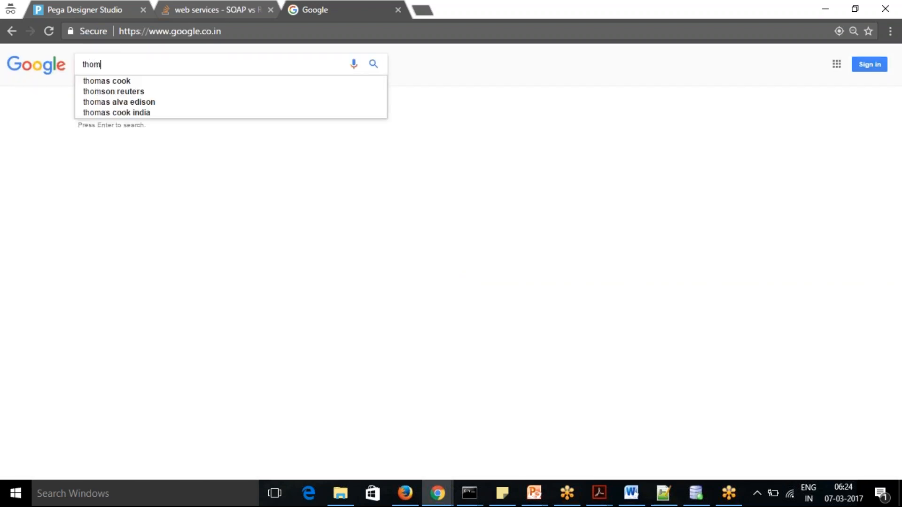
text(as ba)
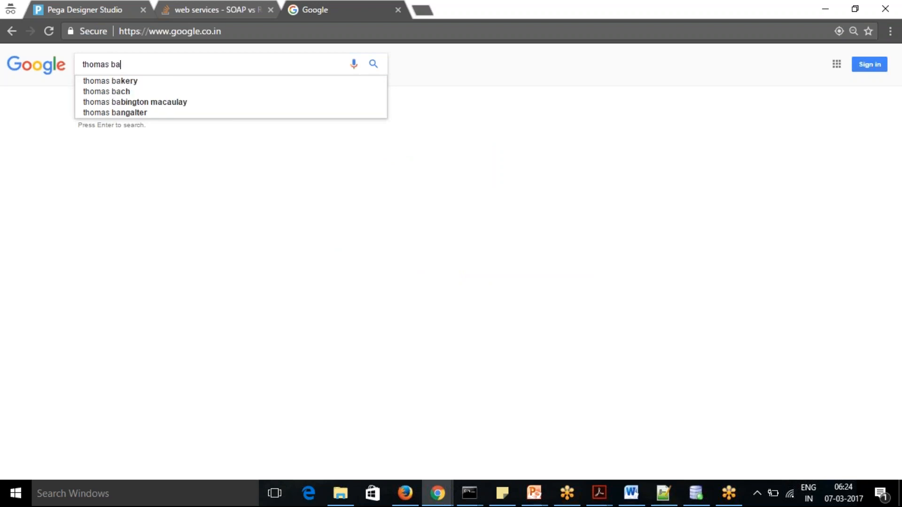
text(yer)
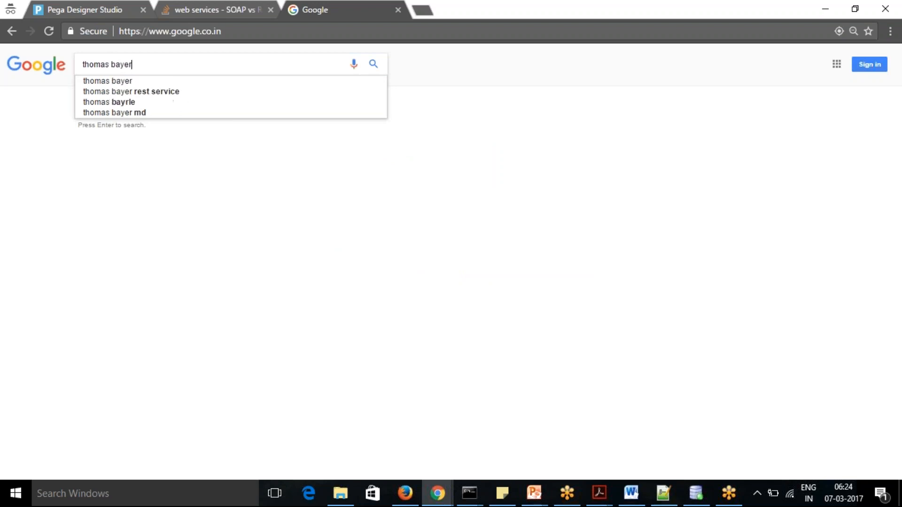
click(157, 94)
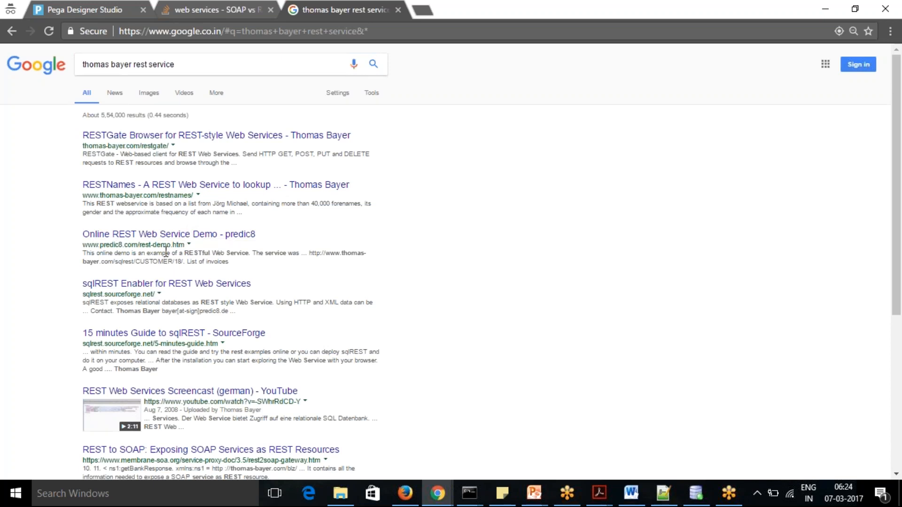
Open the predic8 Online REST Web Service Demo result and copy the "The Gate to the Service" URL from its examples
click(177, 237)
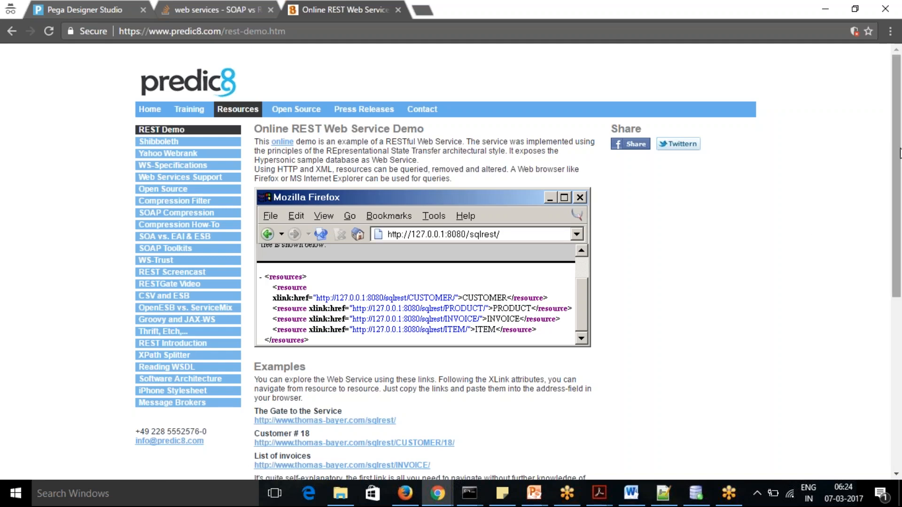
drag(899, 153, 899, 239)
drag(407, 282, 255, 280)
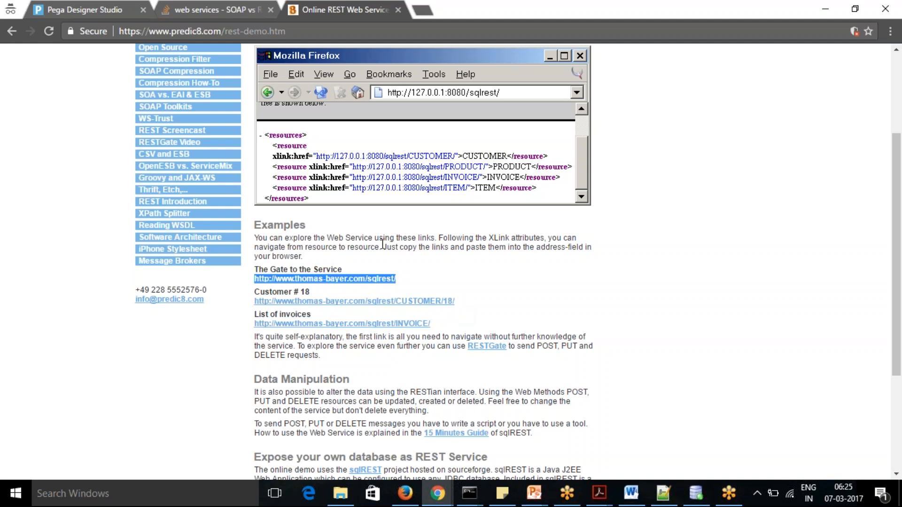
key(alt+Tab)
key(alt+Tab)
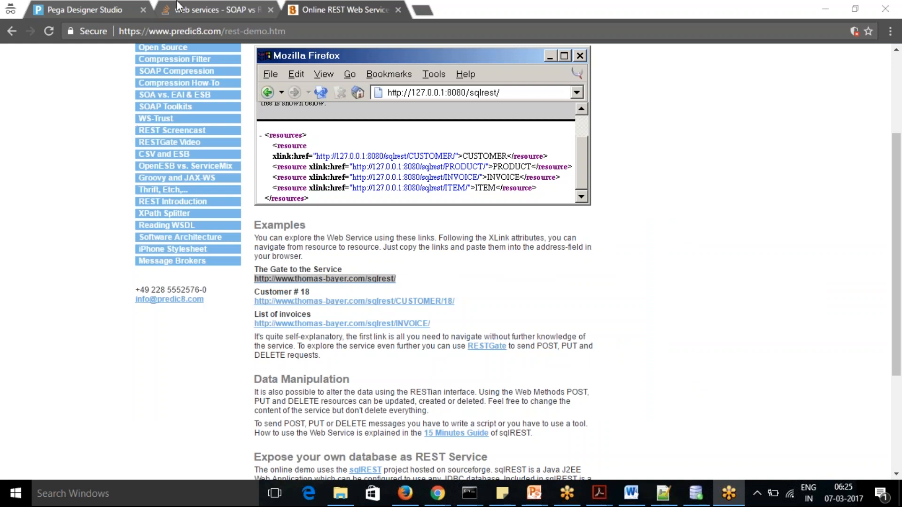
Switch to Pega Designer Studio and start the Create REST Integration wizard for connectors
click(107, 10)
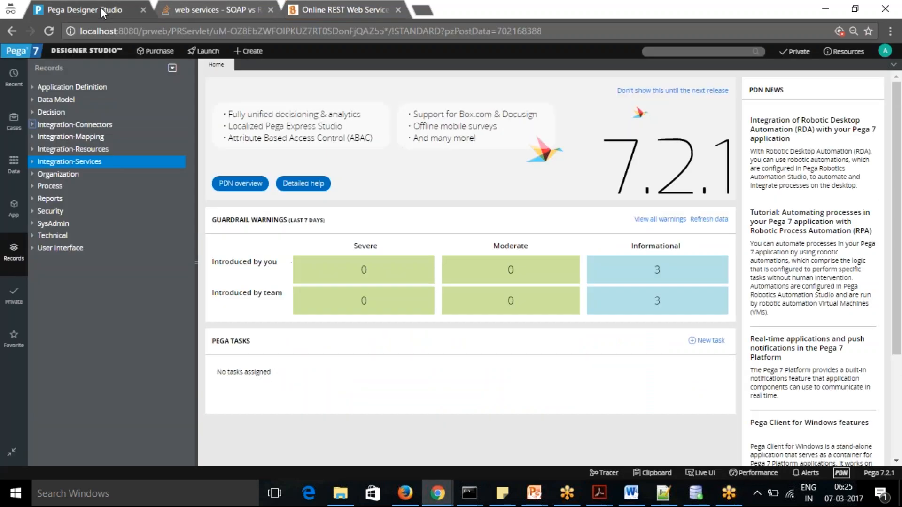
click(76, 55)
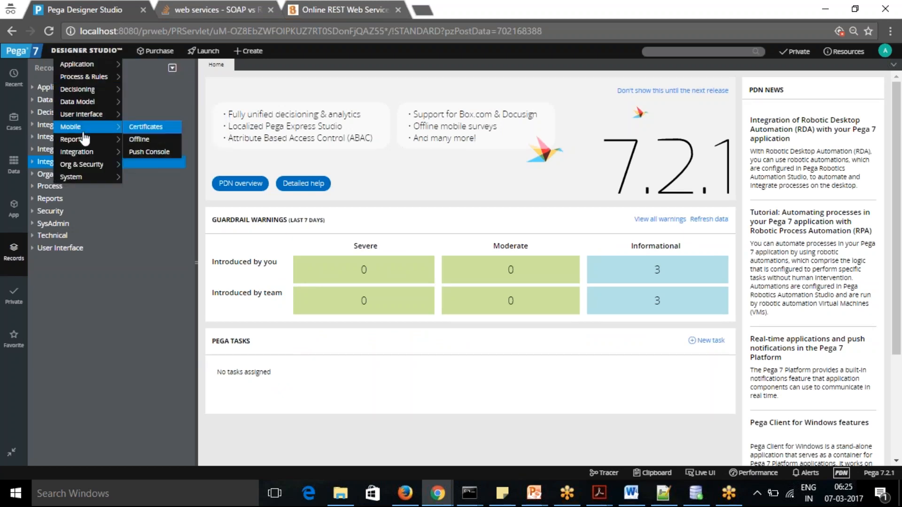
mouse_move(88, 154)
mouse_move(143, 155)
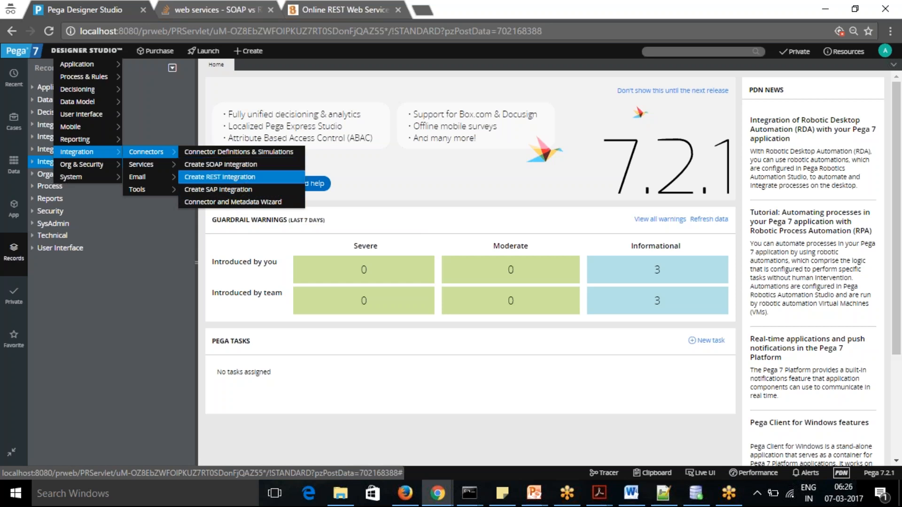
click(237, 177)
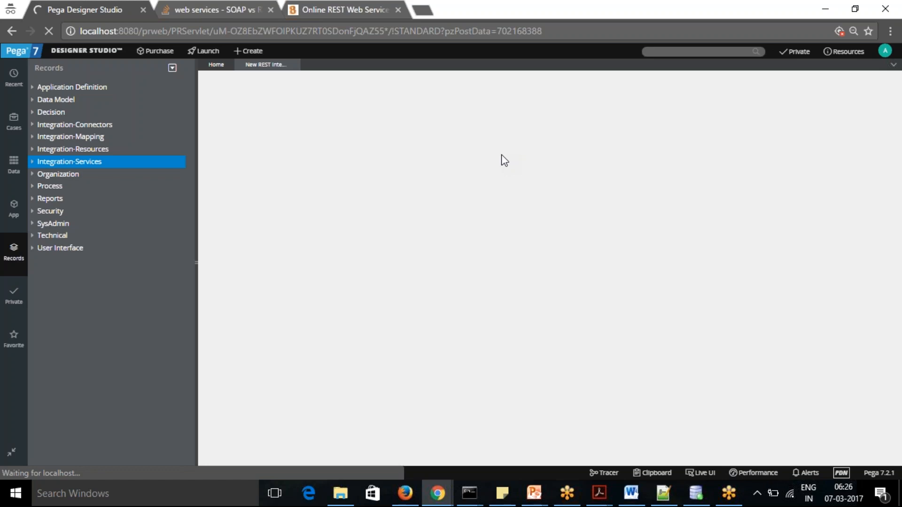
key(alt+Tab)
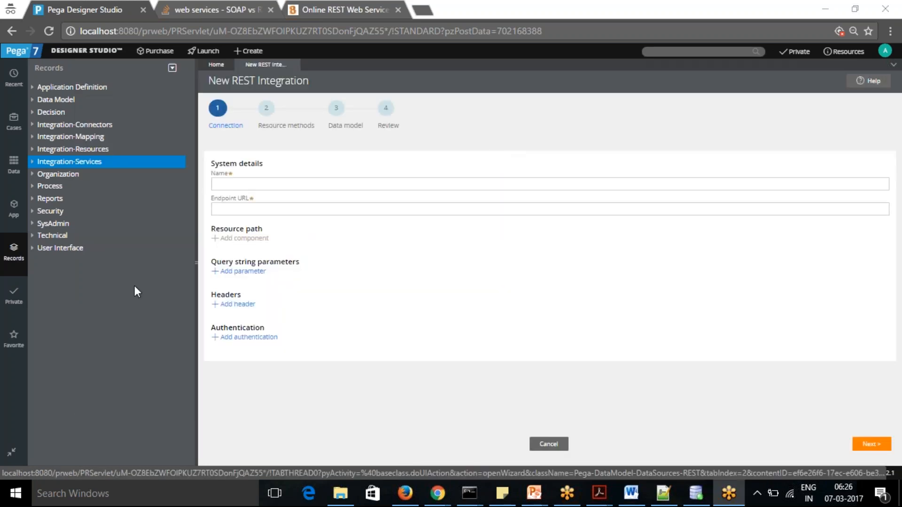
click(276, 182)
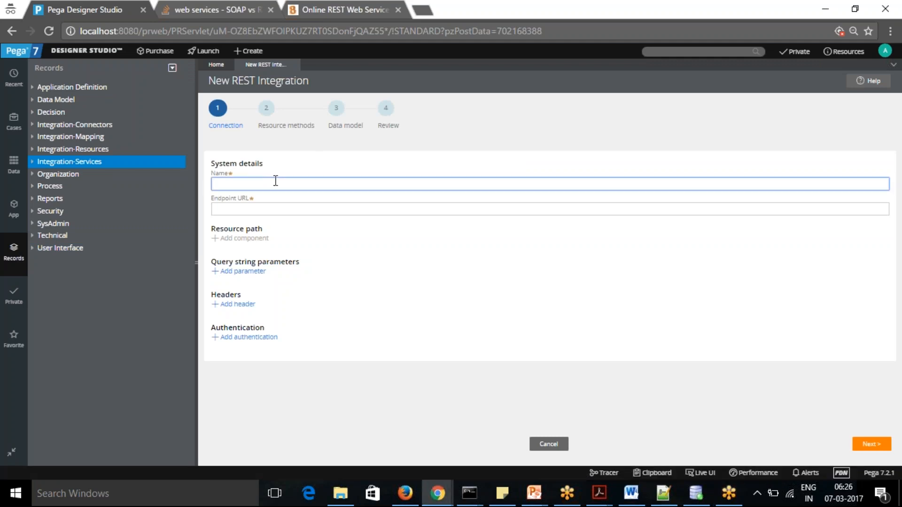
key(alt+Tab)
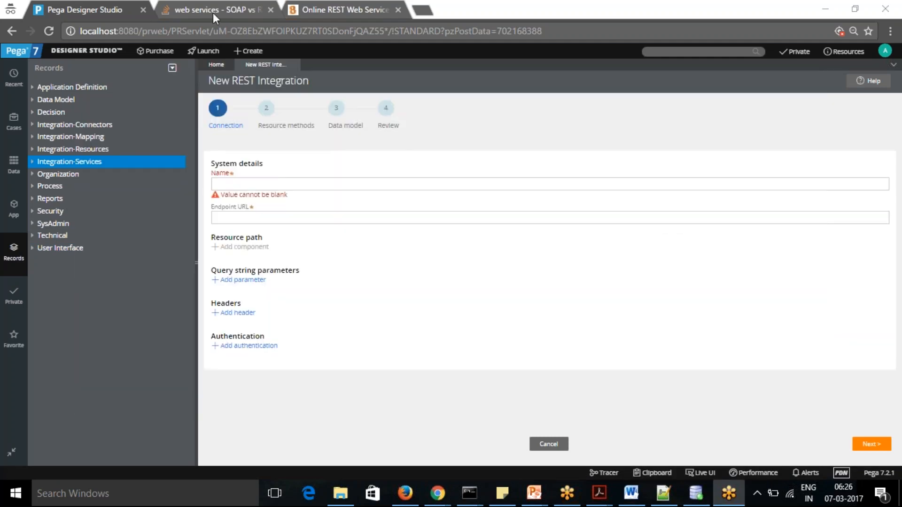
click(211, 8)
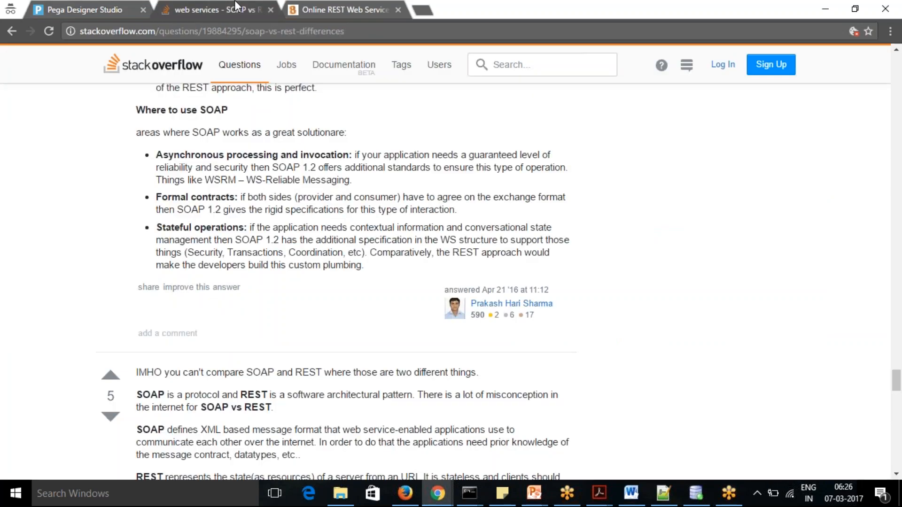
click(326, 10)
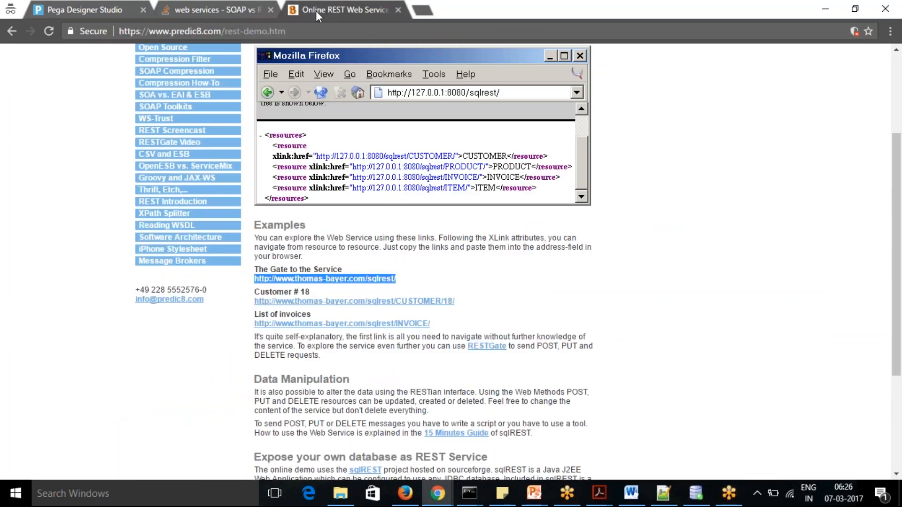
click(86, 7)
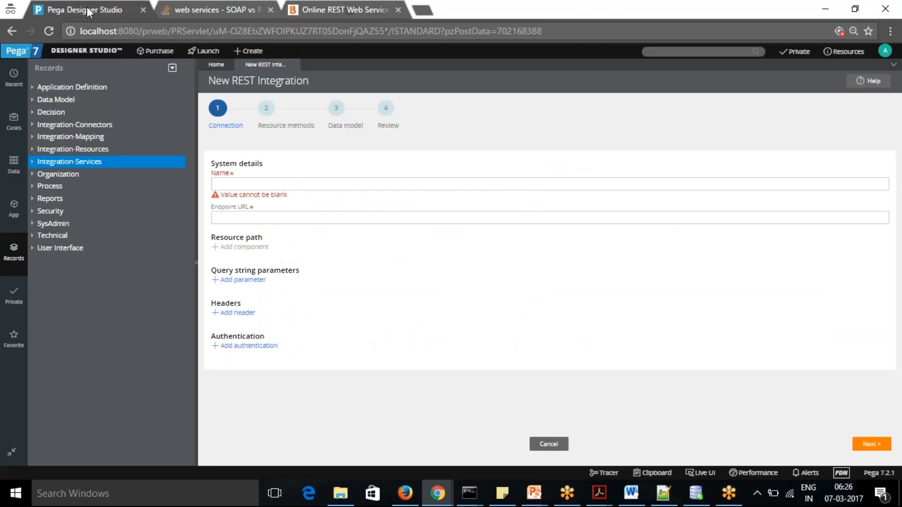
text(sqlrest)
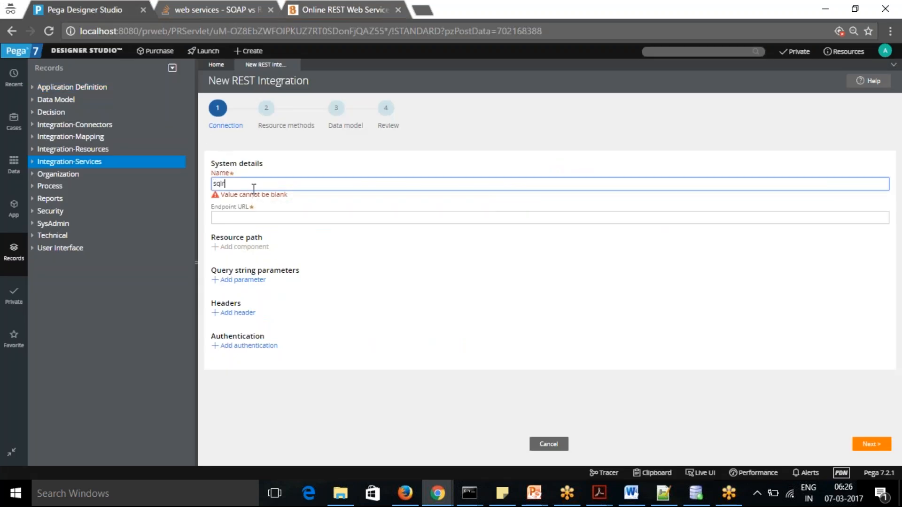
key(Tab)
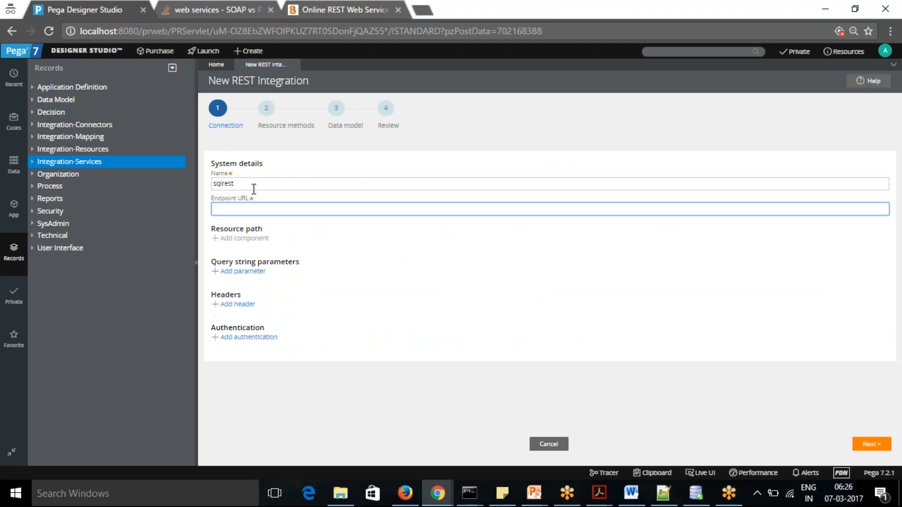
text(http://www.thomas-bayer.com/sqlrest/)
click(465, 323)
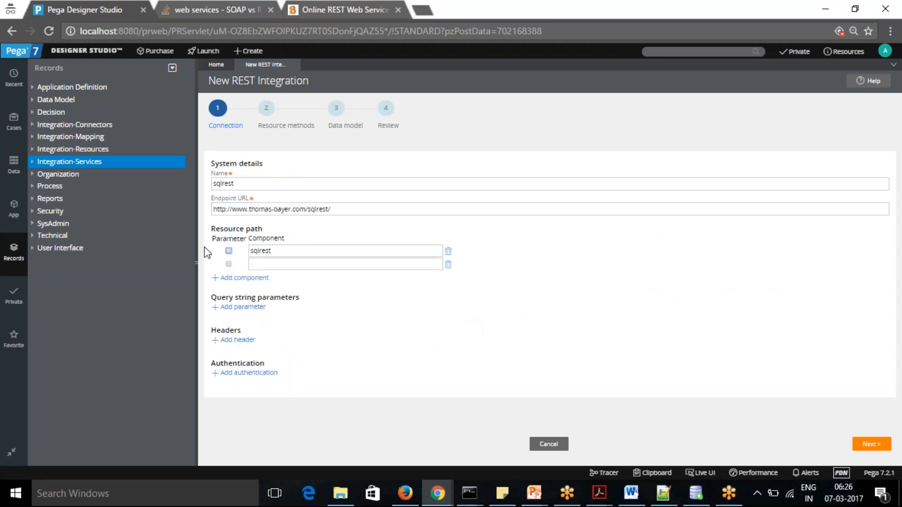
Mark the blank second resource path component as a parameter and consult the example URLs on the predic8 REST demo page
click(228, 264)
click(283, 264)
key(alt+Tab)
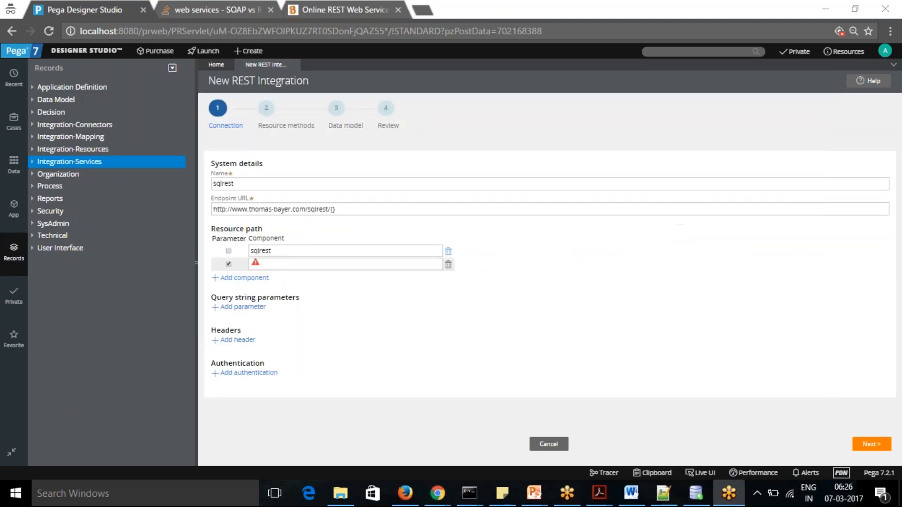
key(alt+Tab)
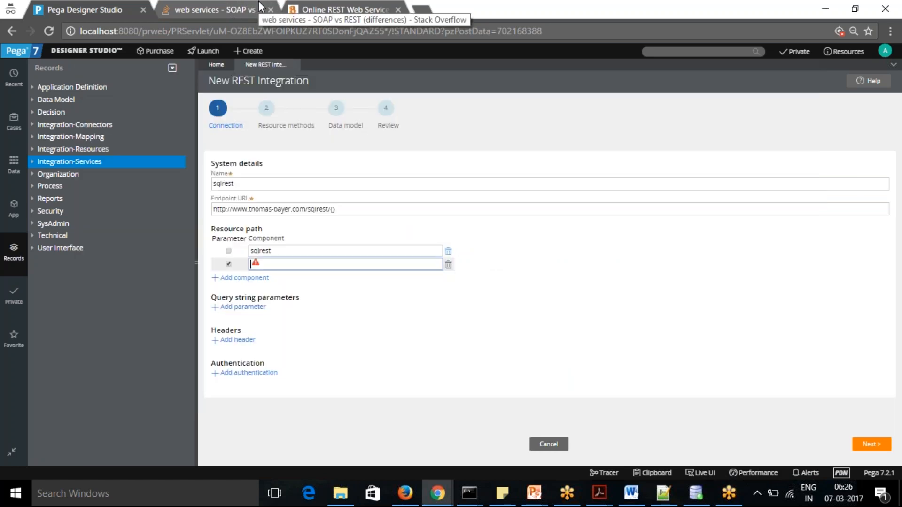
click(221, 10)
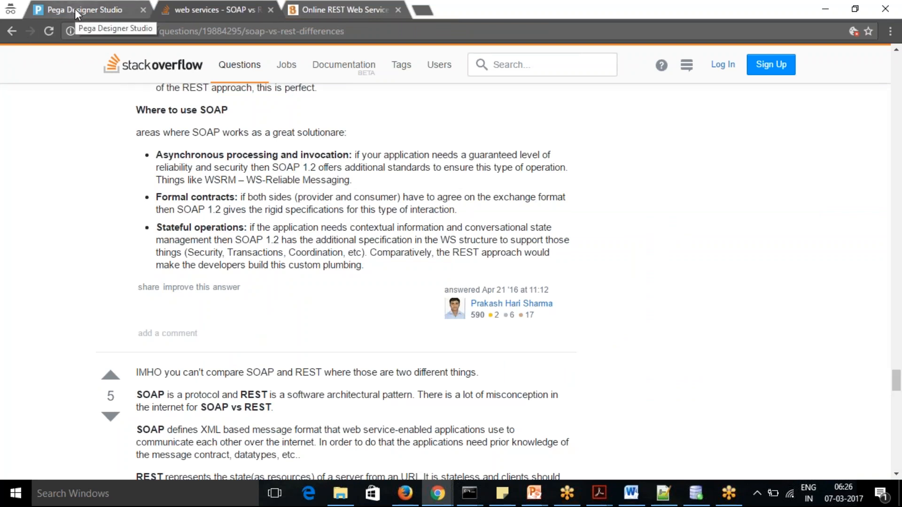
click(340, 7)
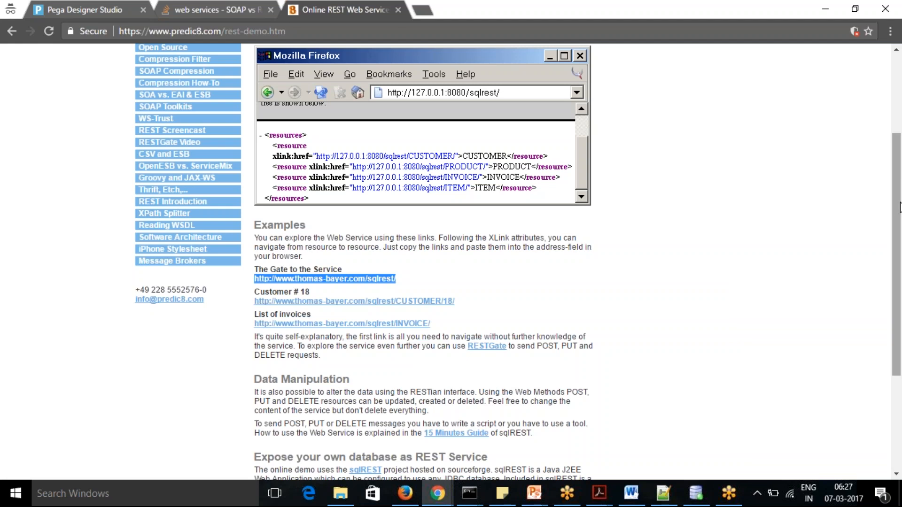
drag(899, 205, 900, 304)
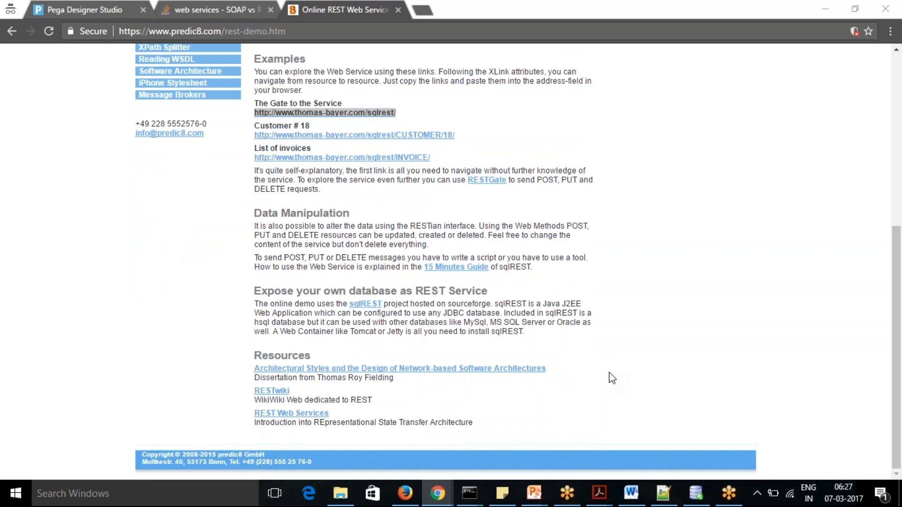
key(alt+Tab)
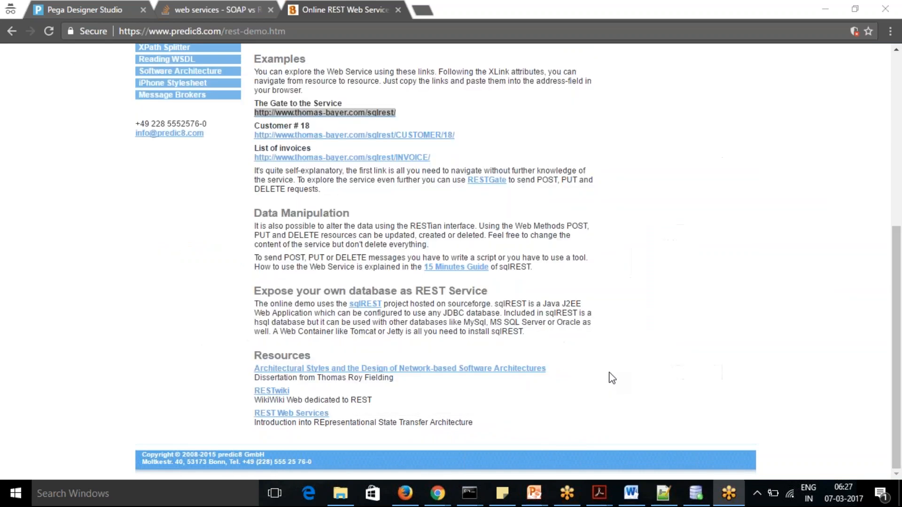
Return to the REST integration in Pega Designer Studio and name the second resource path parameter TableType
click(81, 7)
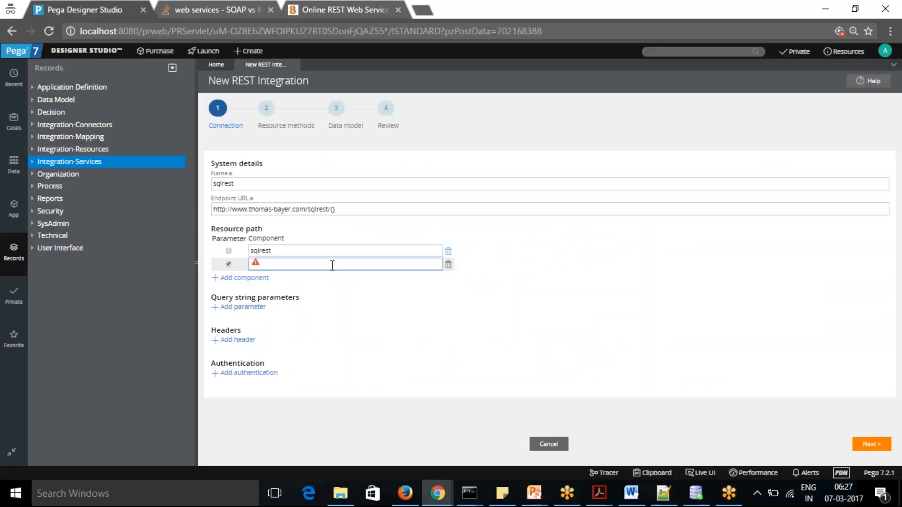
text(Toke)
key(BackSpace)
key(BackSpace)
text(bleType)
click(395, 314)
Add a third resource path component, mark it as a parameter and name it ID
click(240, 278)
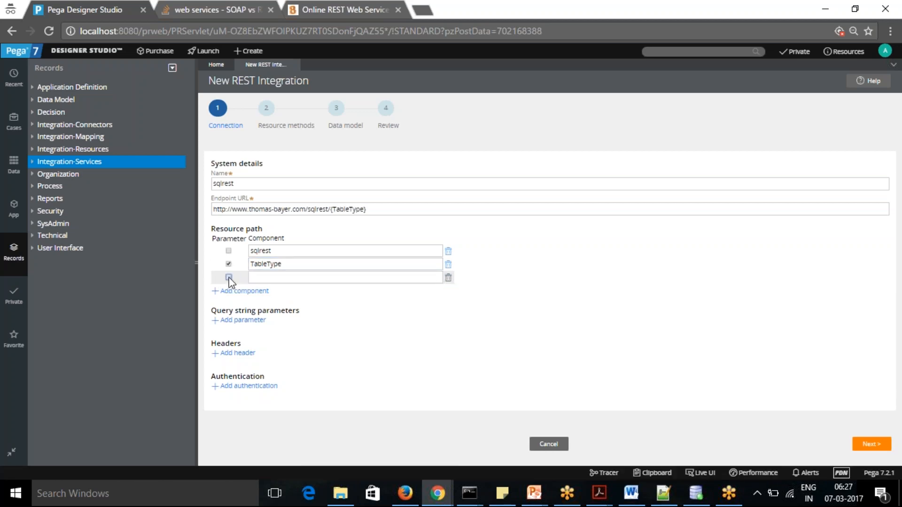
click(229, 277)
click(297, 282)
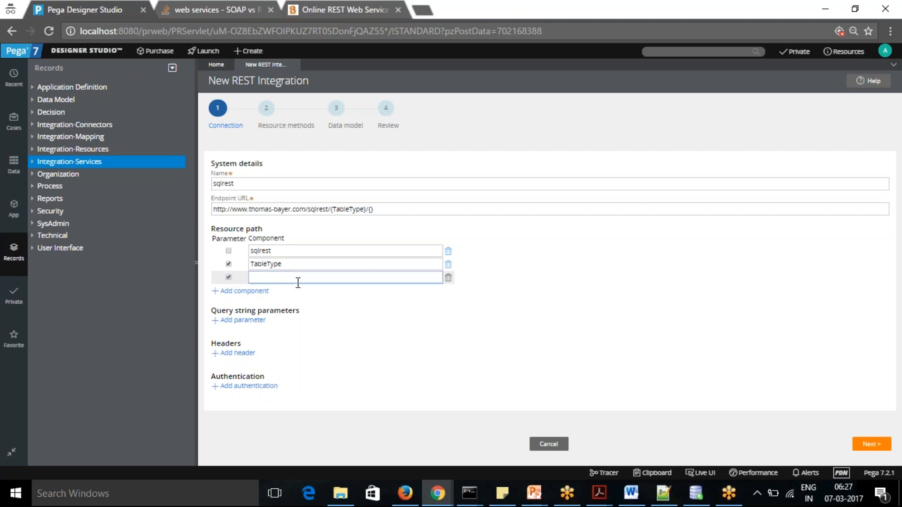
text(ID)
Switch to the predic8 REST demo page and highlight the customer example URL
key(alt+Tab)
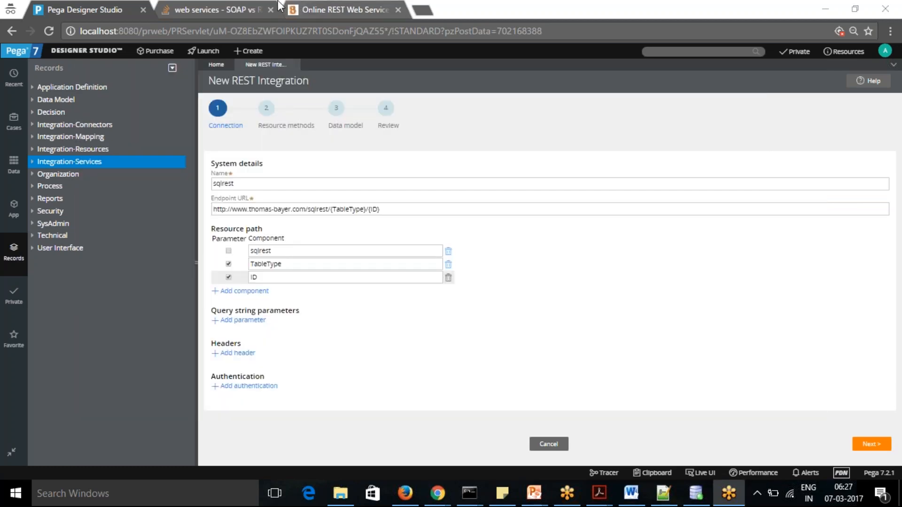
click(296, 7)
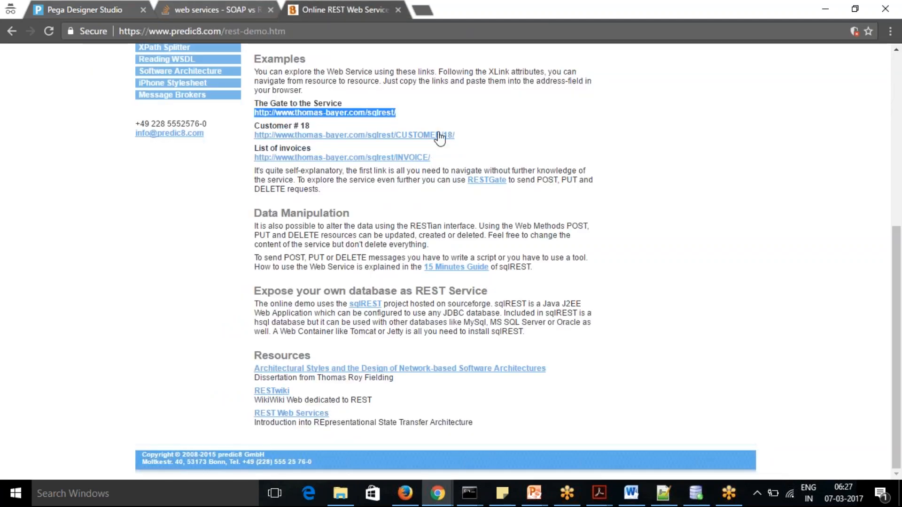
click(418, 115)
drag(466, 136, 253, 137)
key(ctrl+c)
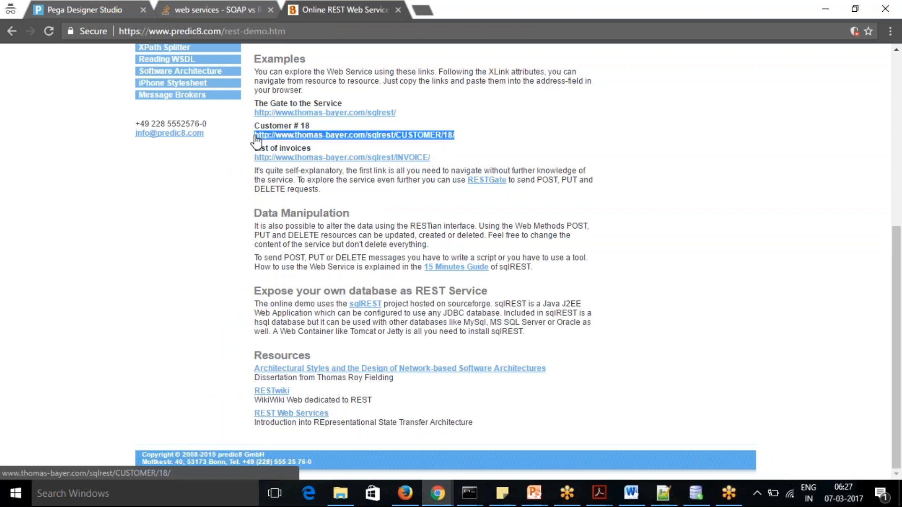
click(420, 10)
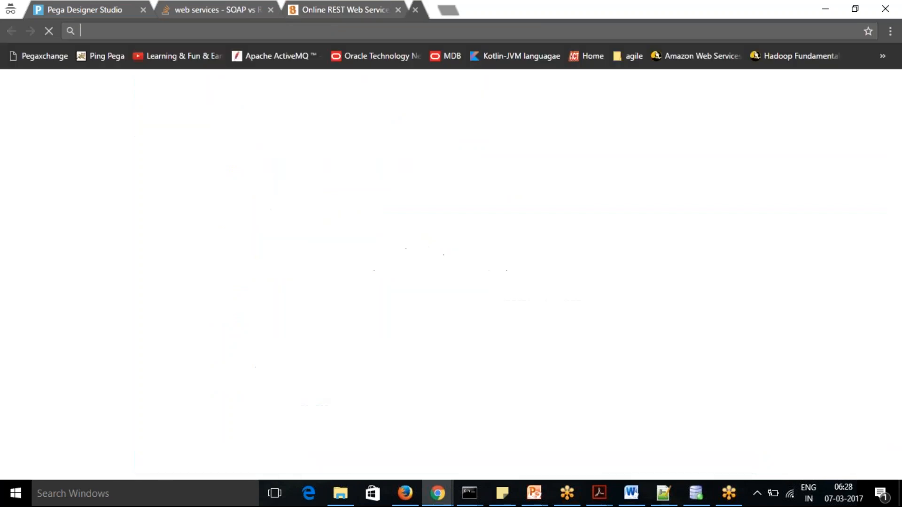
key(ctrl+v)
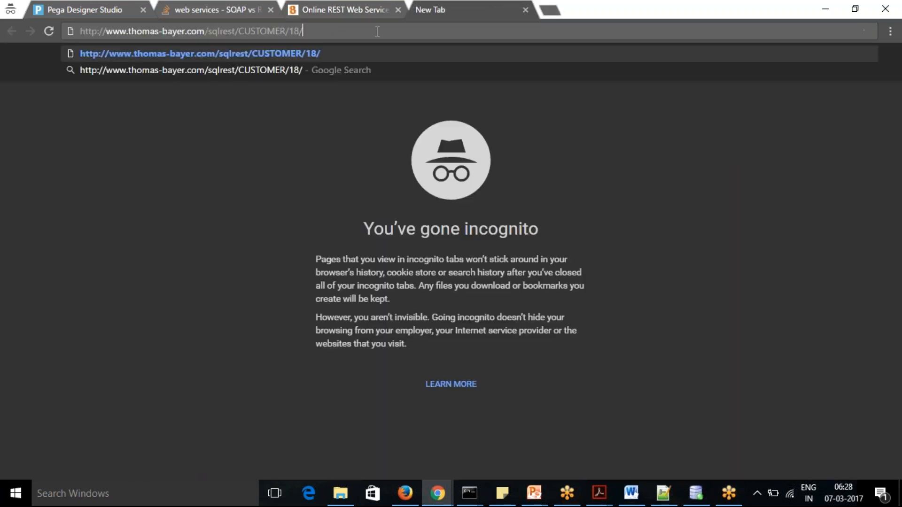
key(Return)
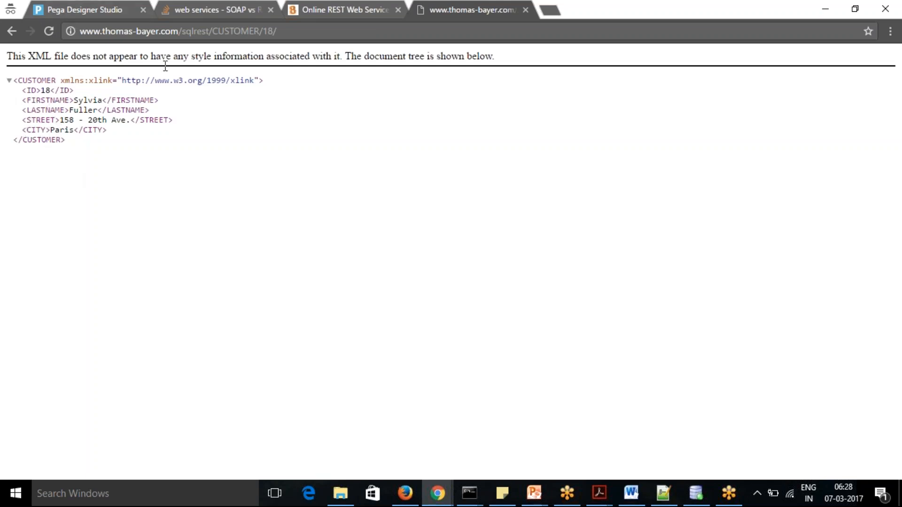
click(287, 29)
key(ctrl+c)
key(BackSpace)
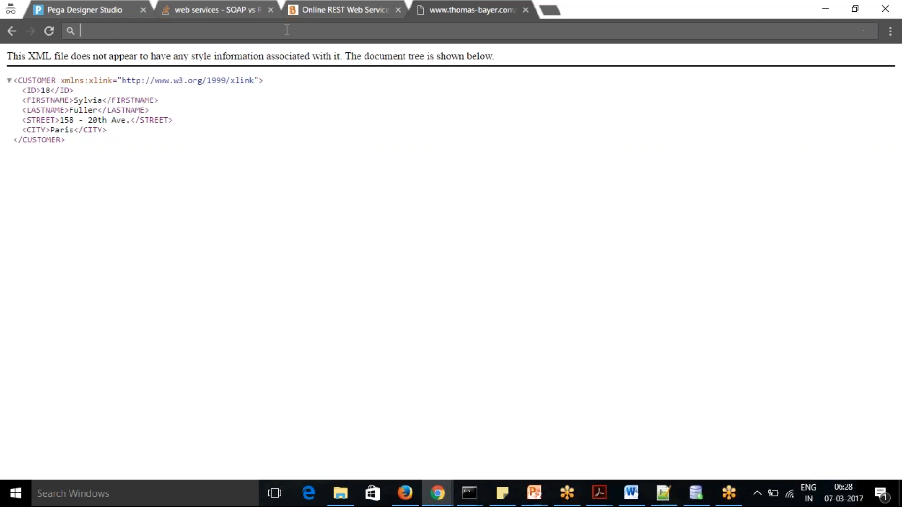
key(ctrl+v)
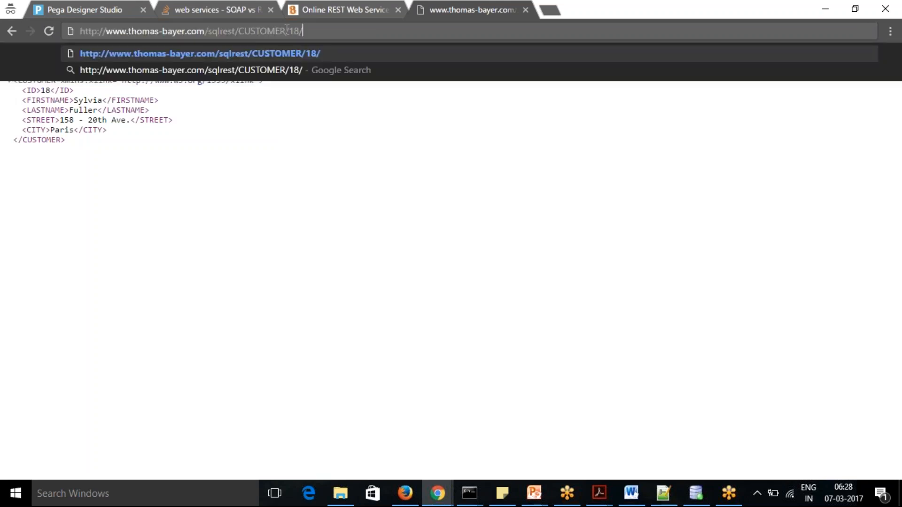
key(BackSpace)
key(BackSpace)
key(BackSpace)
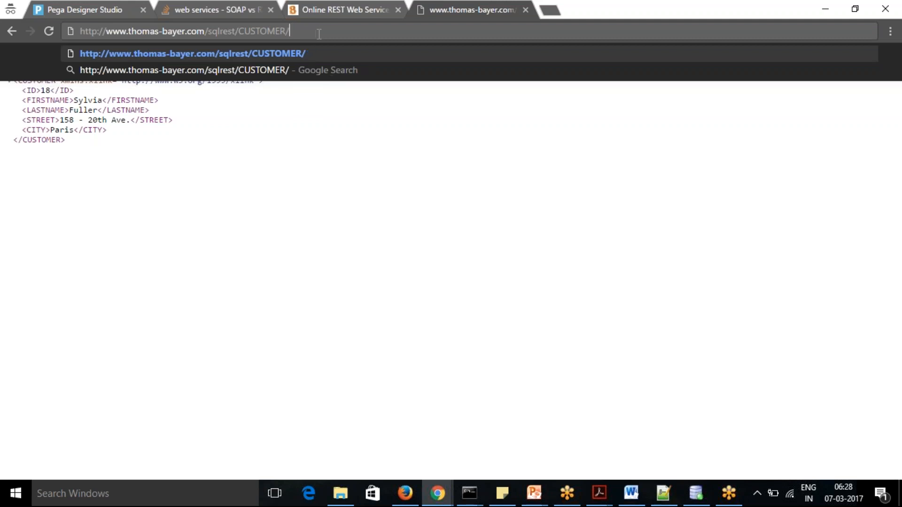
key(Return)
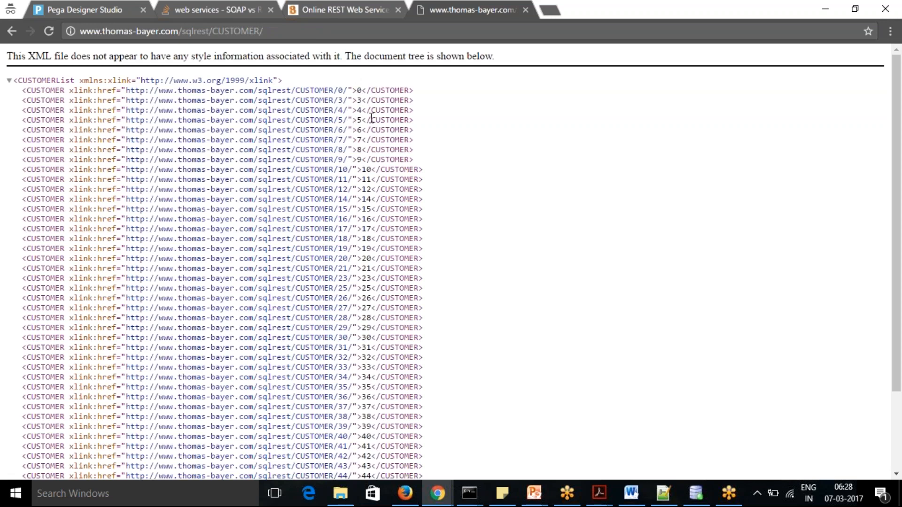
drag(896, 127, 899, 243)
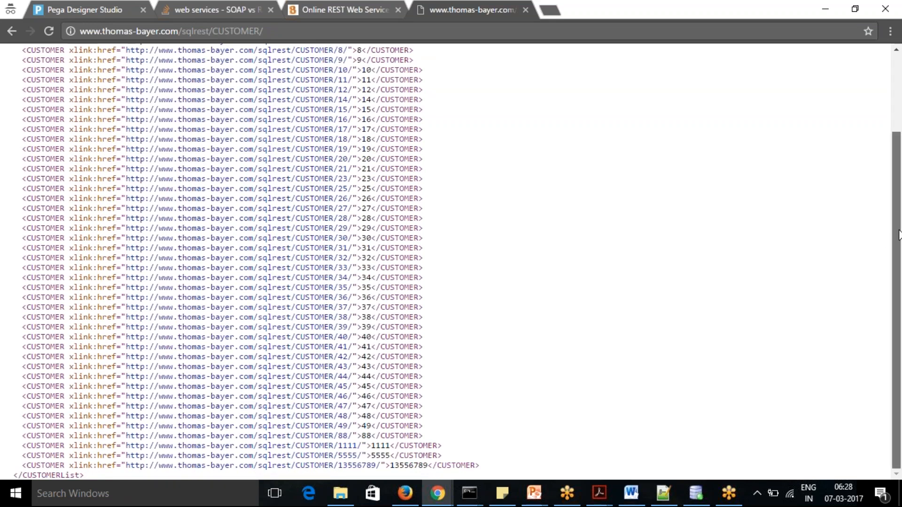
scroll(154, 109, up, 3)
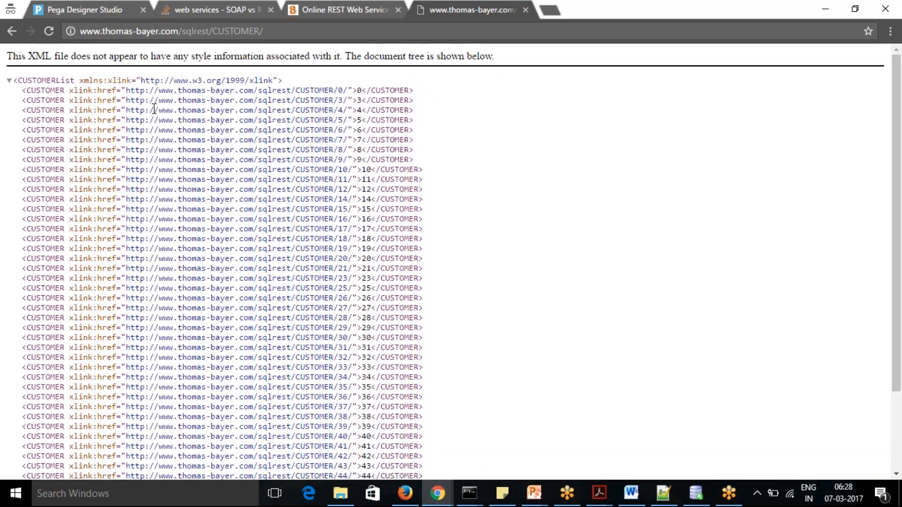
Request the record of customer 10 by extending the customer list URL with 10/
click(292, 33)
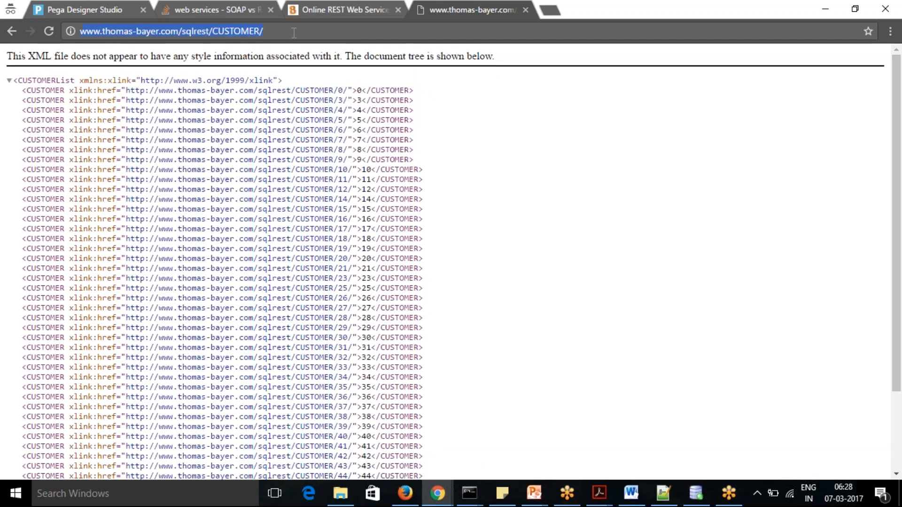
click(293, 32)
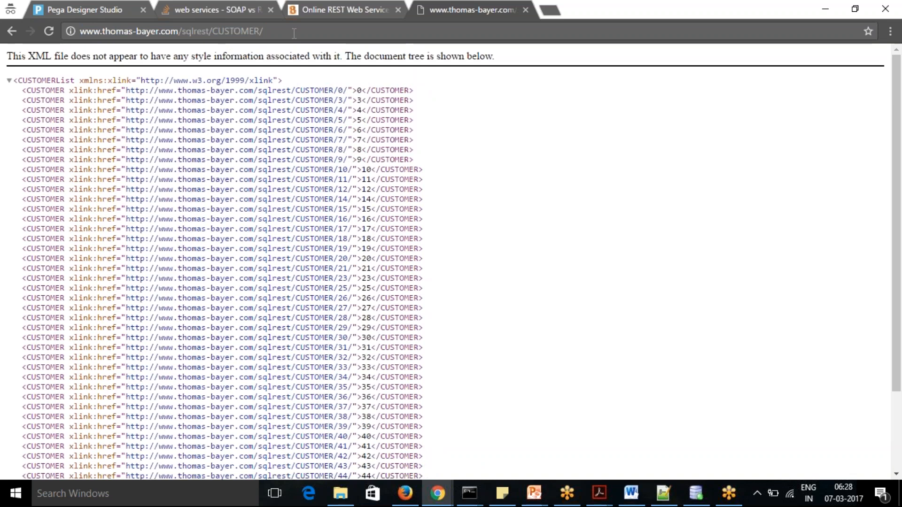
text(10/)
key(Return)
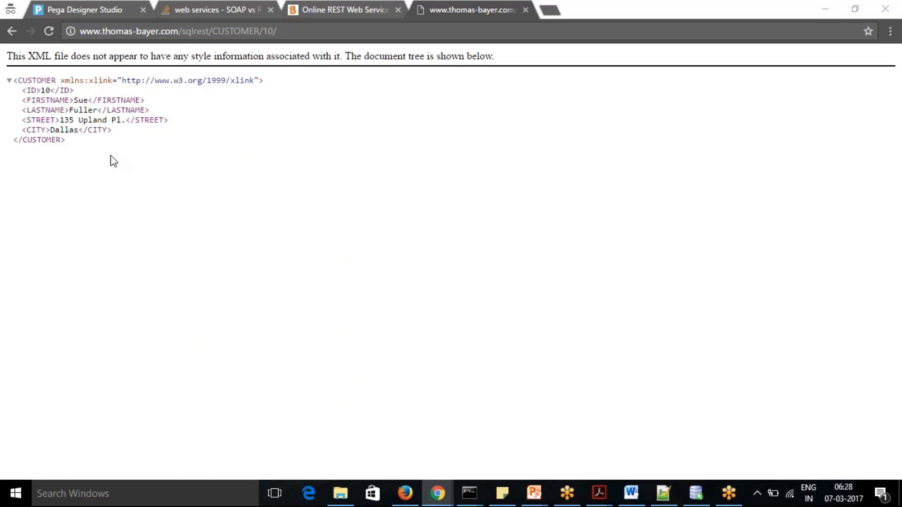
key(alt+Tab)
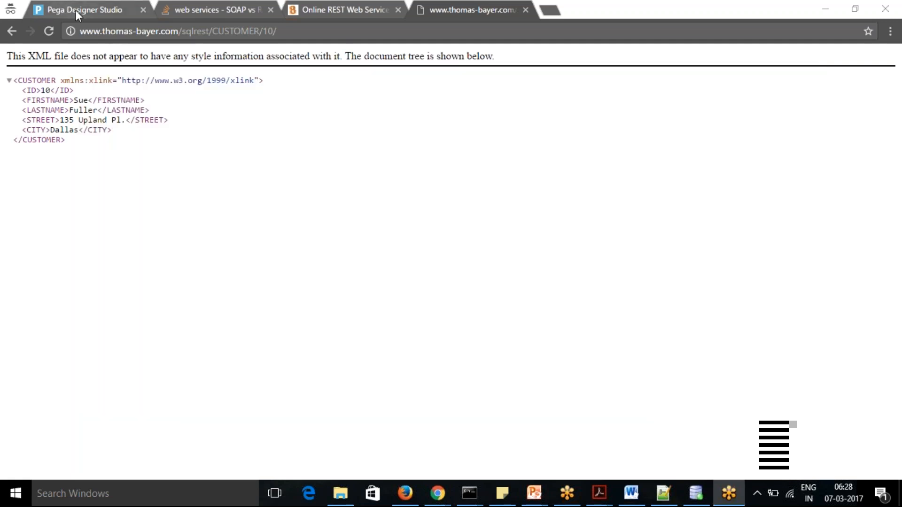
Return to Pega Designer Studio, advance the REST integration to its resource methods and enable POST, PUT and DELETE
click(75, 10)
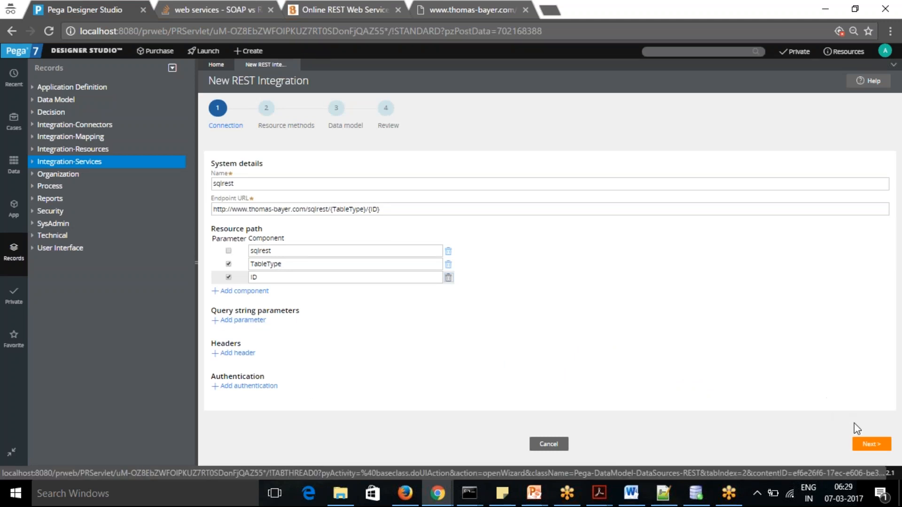
click(868, 445)
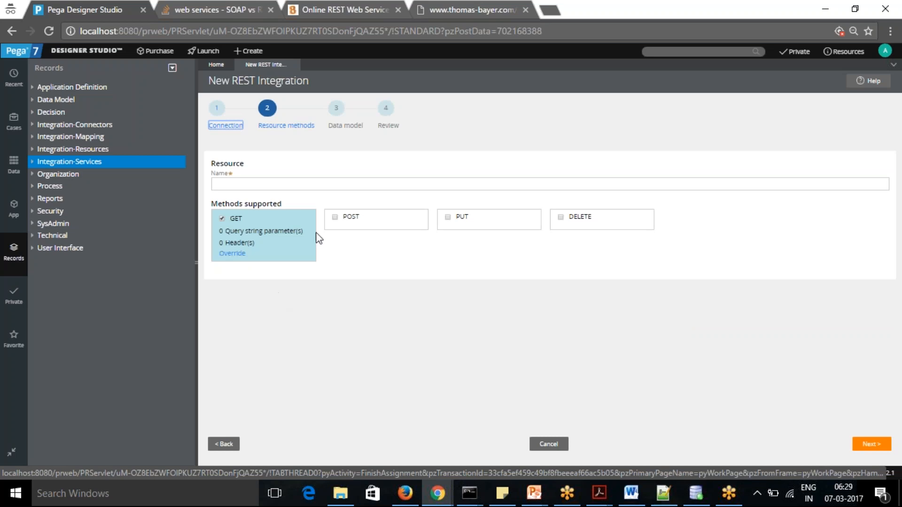
click(334, 217)
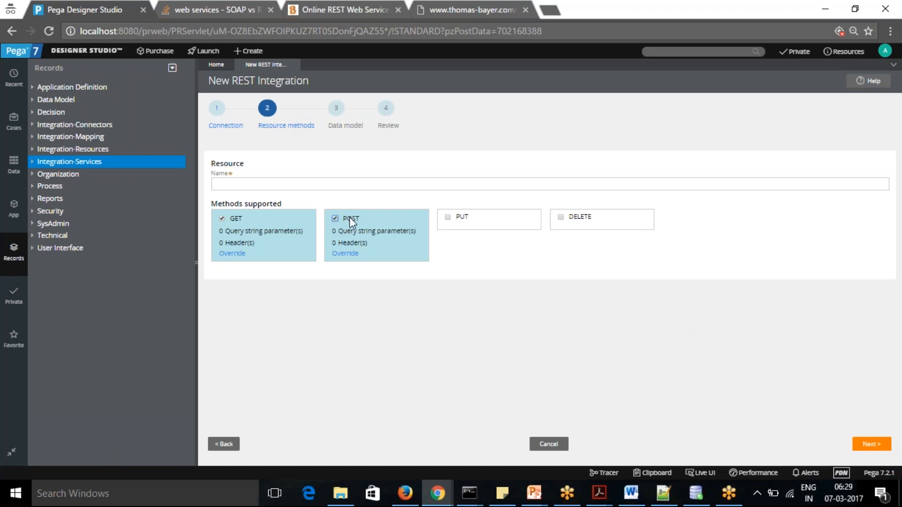
click(449, 218)
click(561, 218)
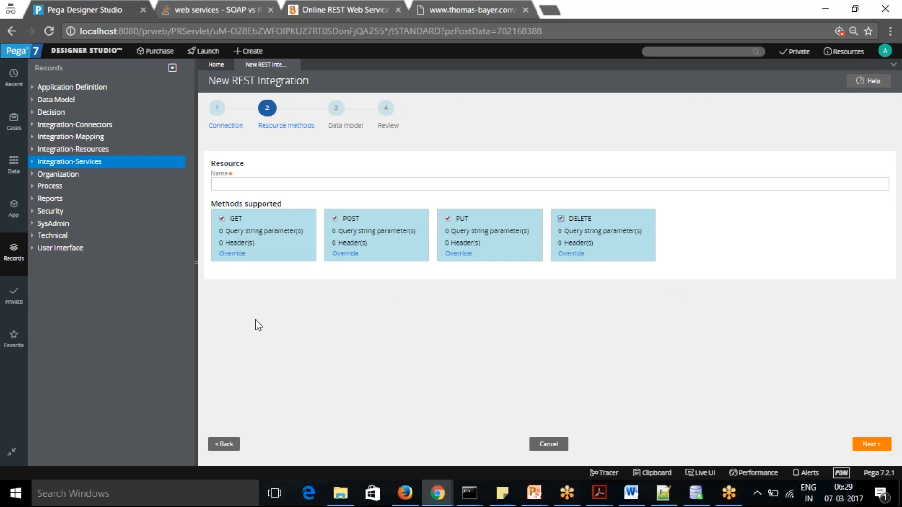
Try to go back to the Connection stage while the resource name is blank
click(263, 185)
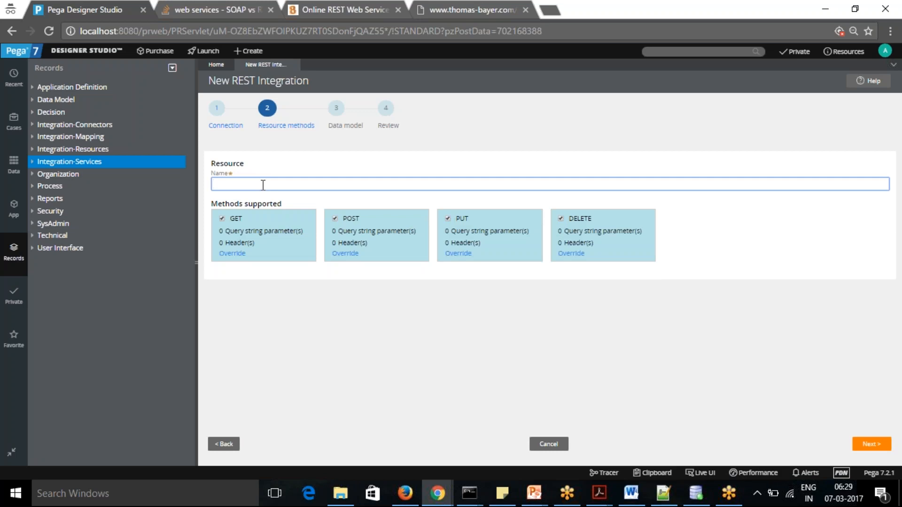
click(218, 111)
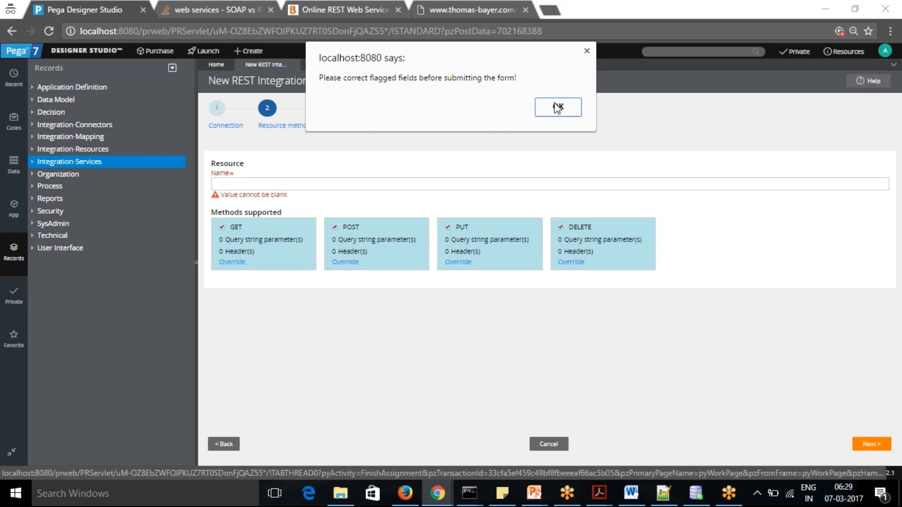
click(558, 107)
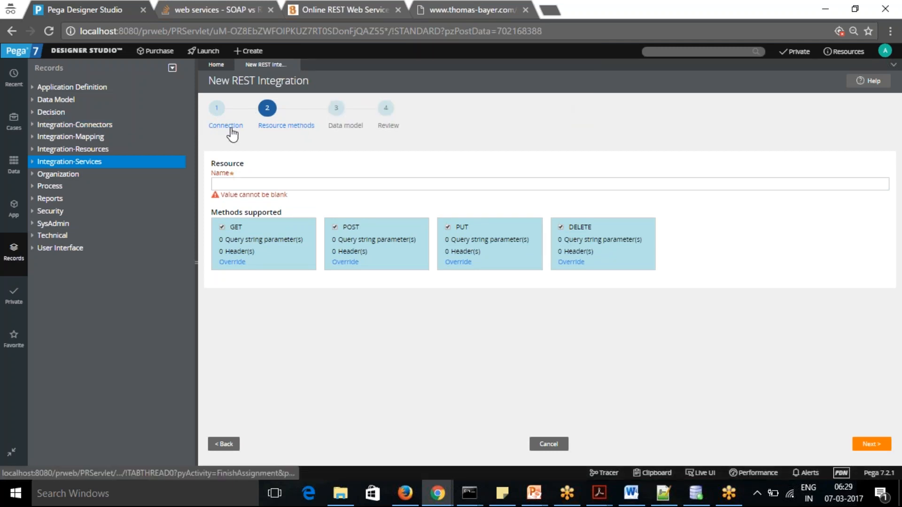
key(alt+Tab)
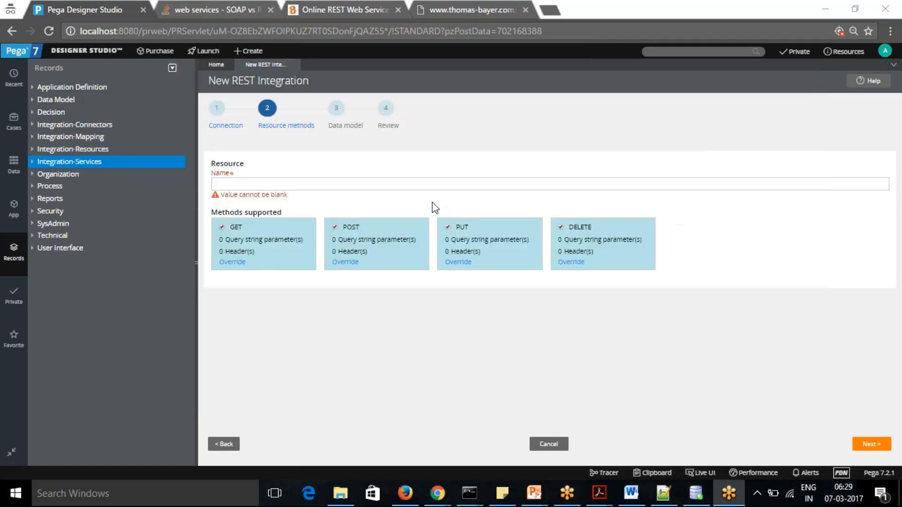
key(alt+Tab)
click(448, 7)
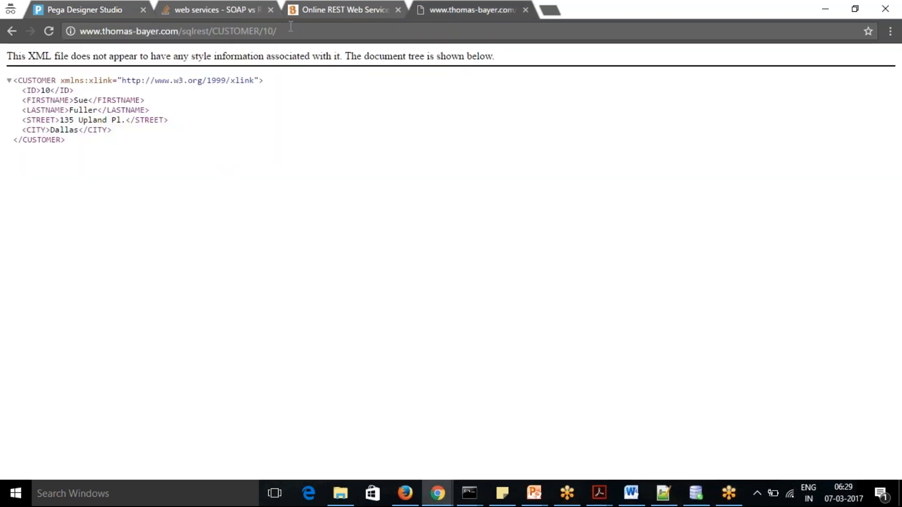
click(320, 6)
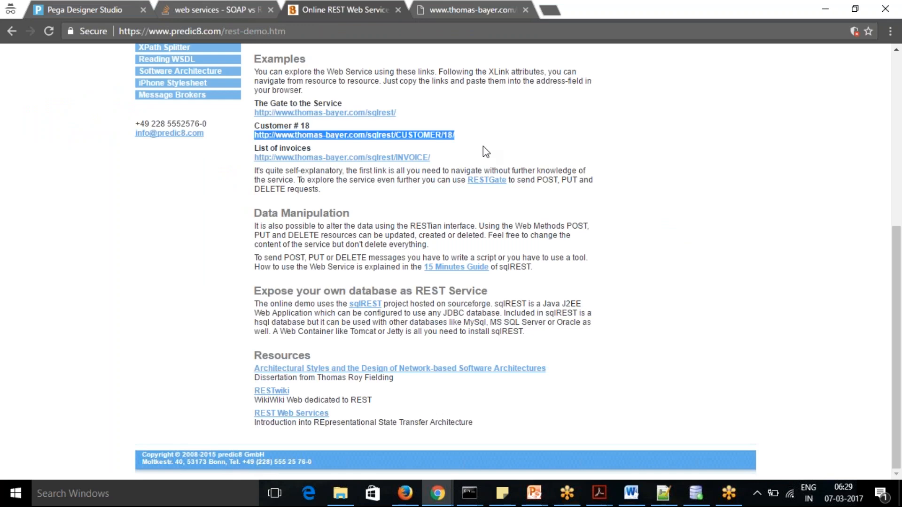
drag(442, 119, 255, 120)
key(ctrl+c)
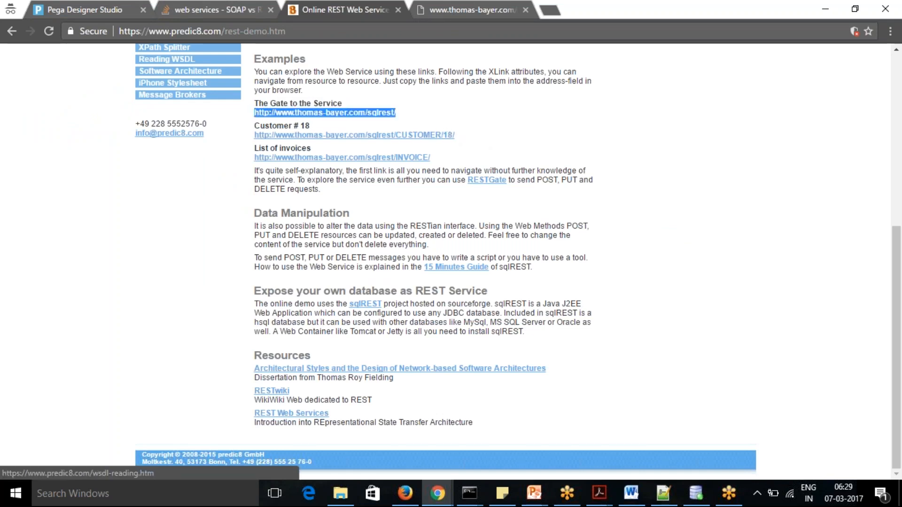
click(89, 10)
click(310, 183)
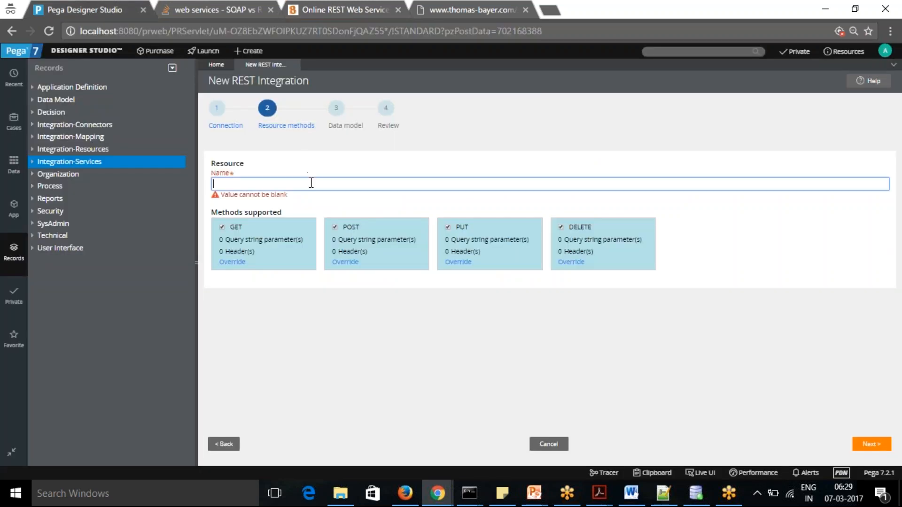
key(ctrl+v)
key(Tab)
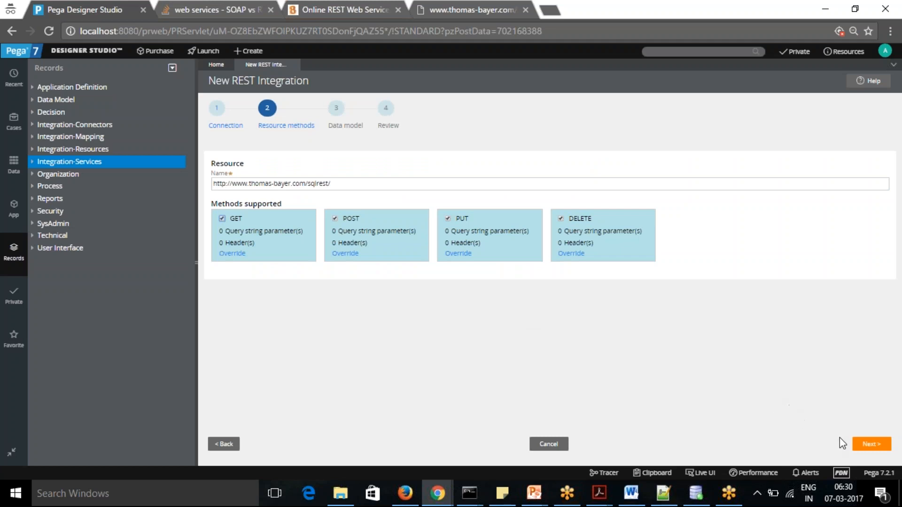
click(869, 446)
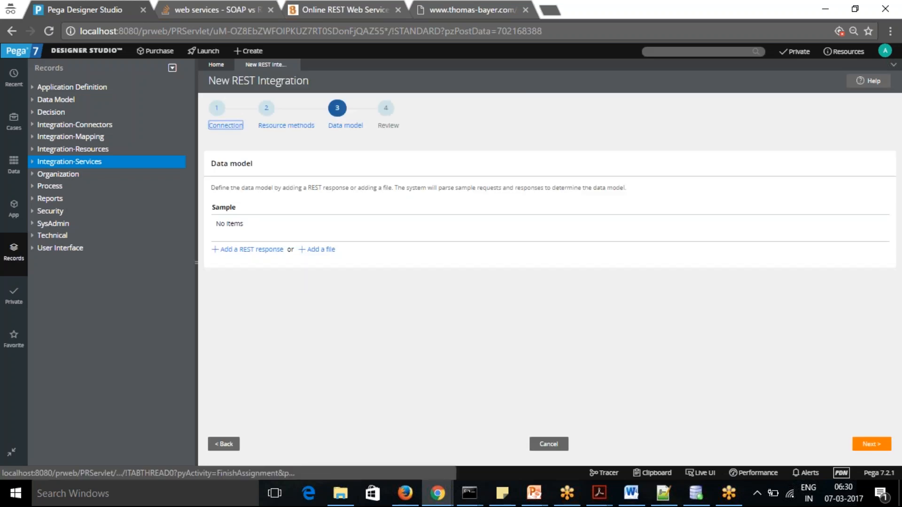
Add a REST response to the data model by running GET with TableType CUSTOMER and ID 15, and submit it
click(247, 250)
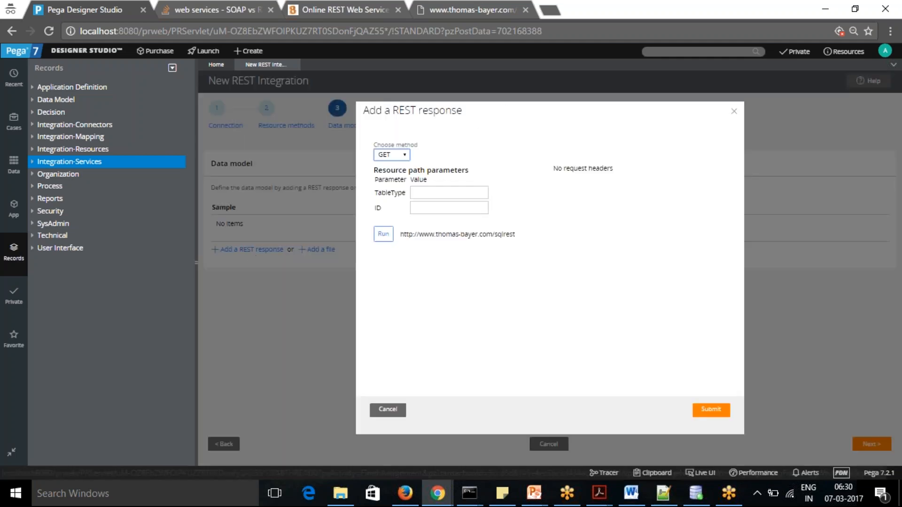
click(446, 193)
text(CUSTOMER)
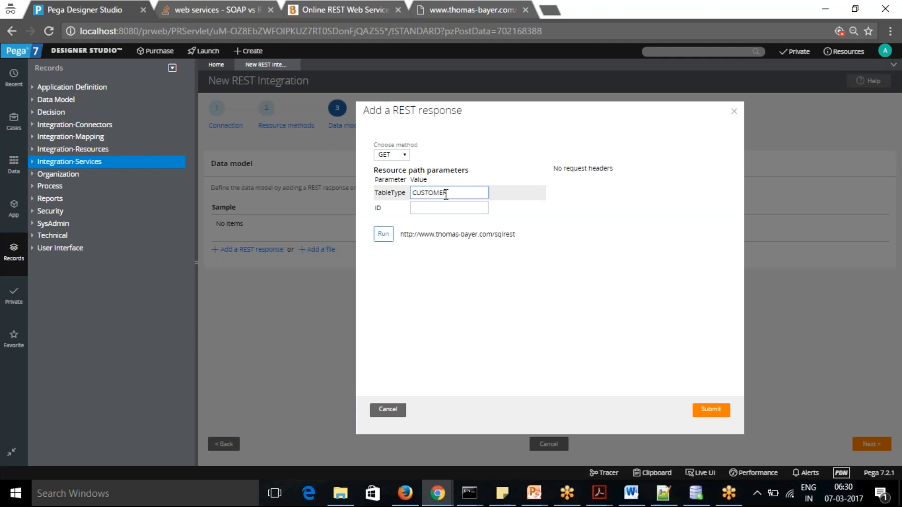
click(444, 207)
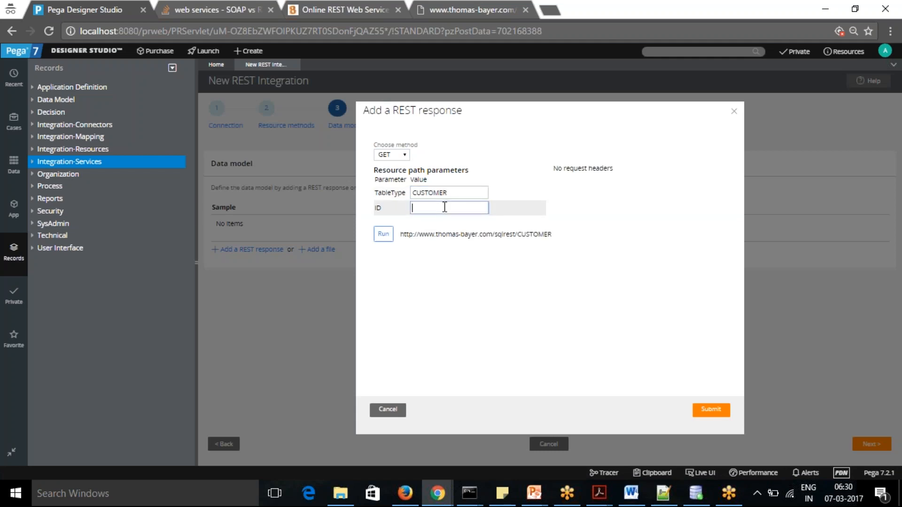
text(15)
key(Tab)
click(383, 235)
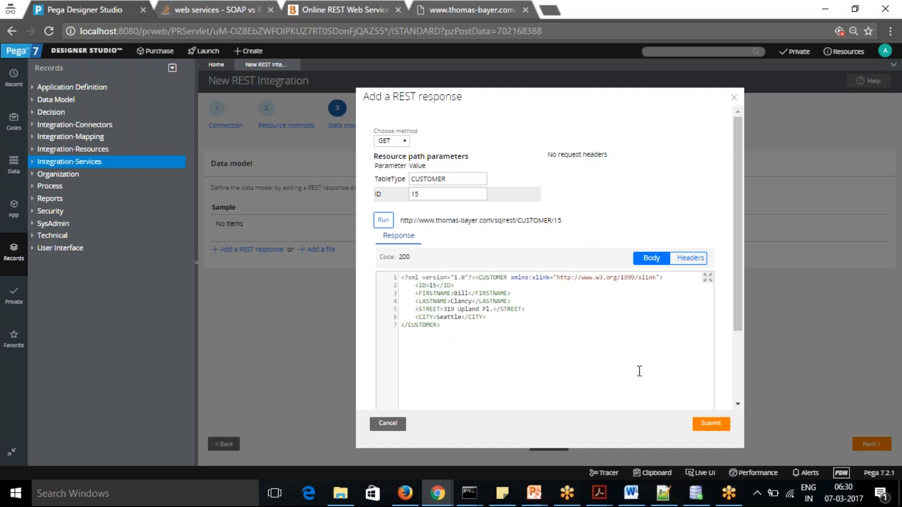
click(709, 424)
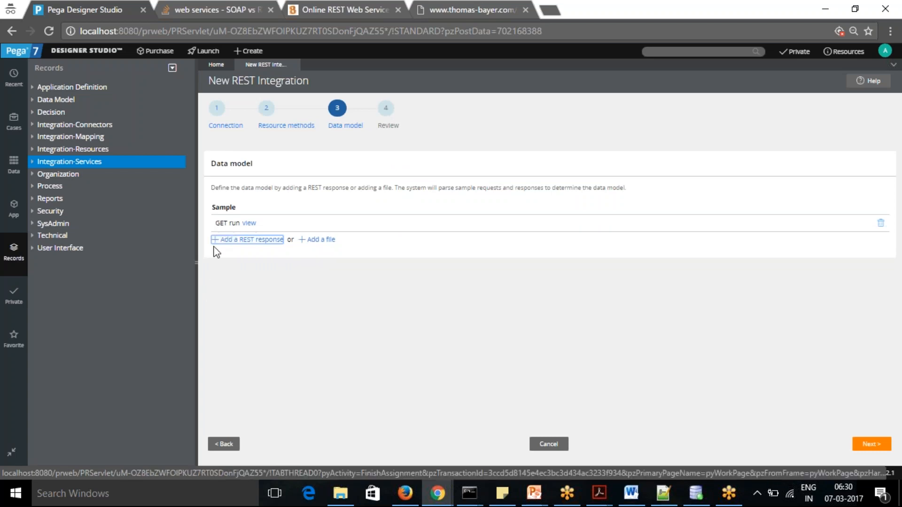
Start another GET REST response for the data model and set its TableType parameter to PRODUCT
click(246, 240)
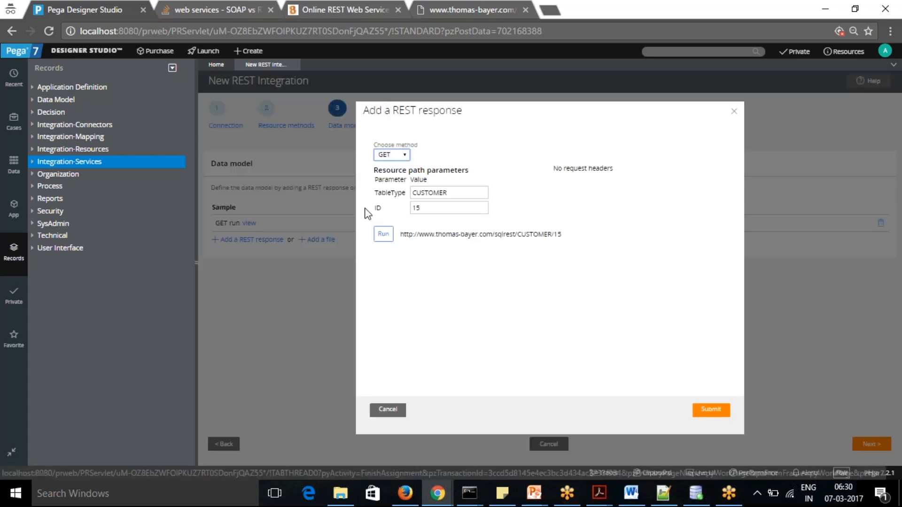
drag(449, 193, 412, 193)
text(PRODUCT)
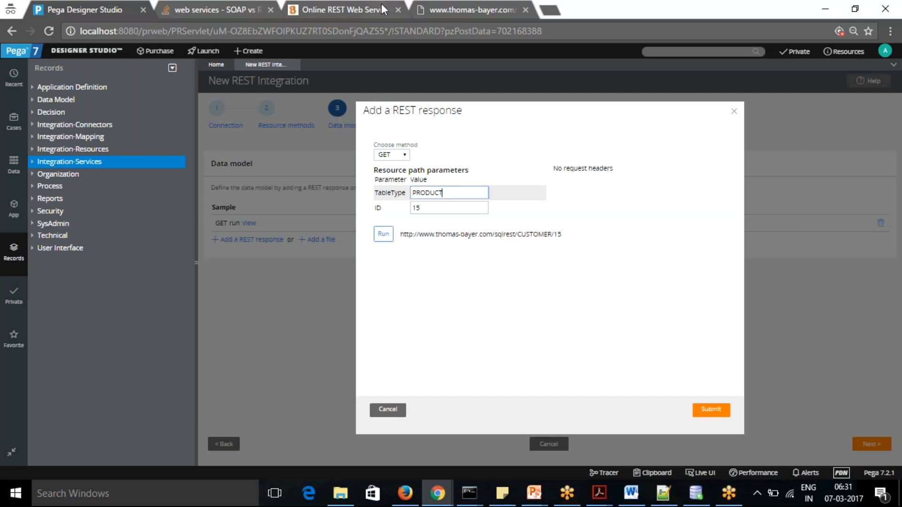
Switch to the predic8 REST demo page, open the 15 Minutes Guide to sqlREST and look up a valid product ID in its examples
click(451, 10)
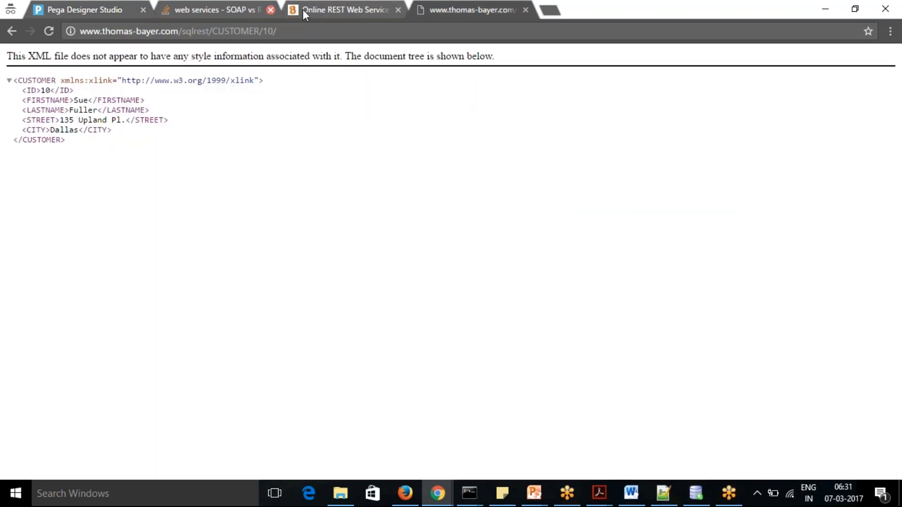
click(326, 10)
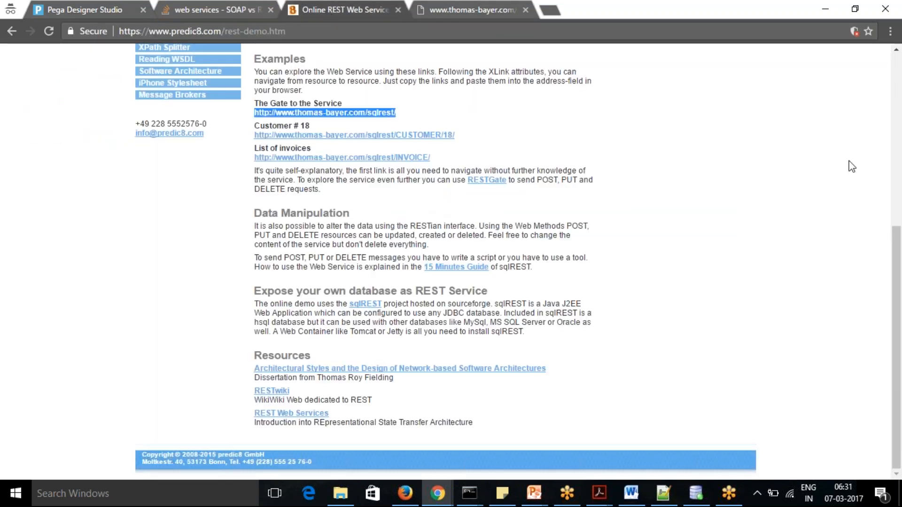
drag(898, 242, 874, 256)
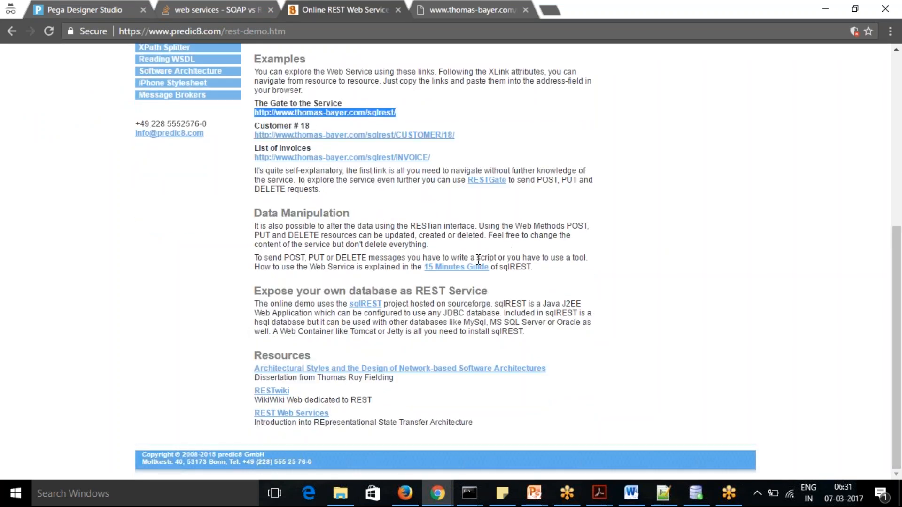
click(465, 266)
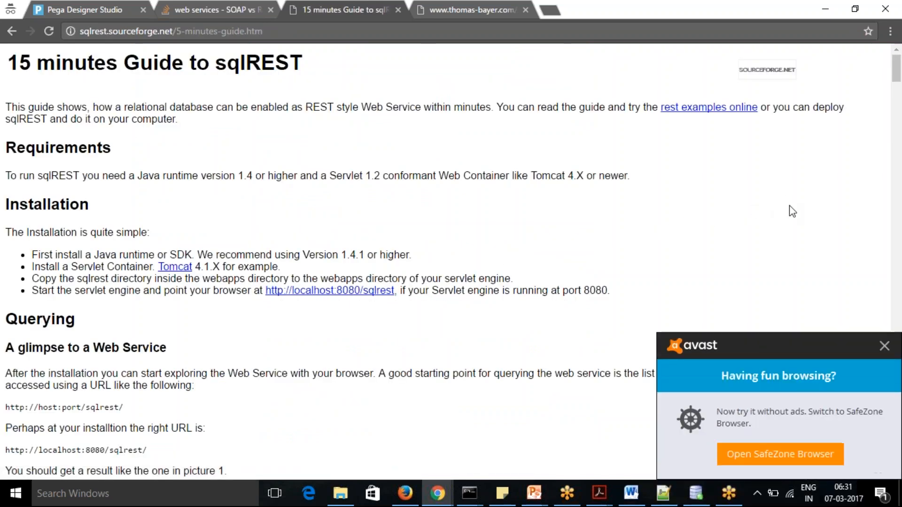
click(883, 346)
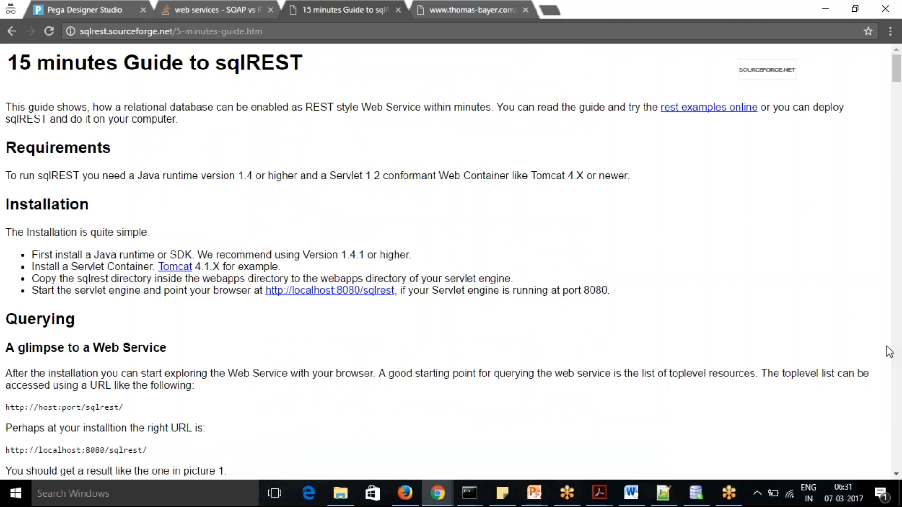
drag(898, 65, 899, 119)
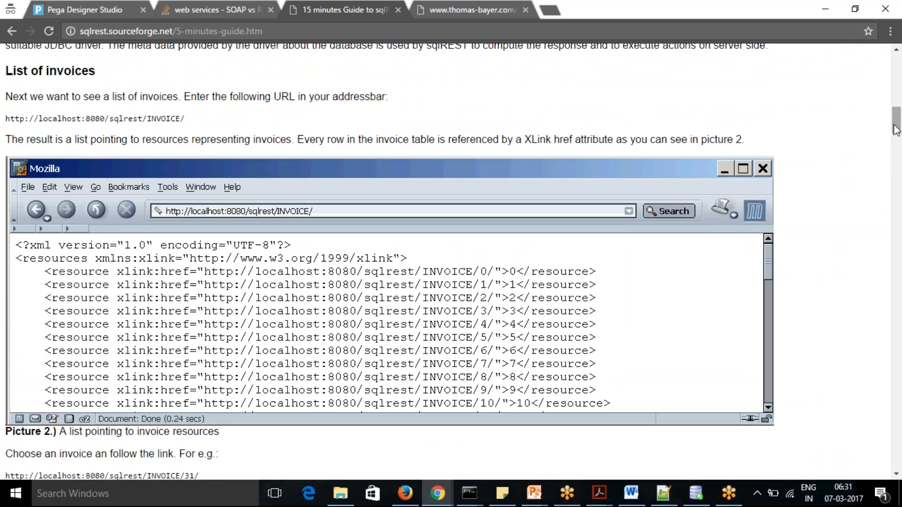
scroll(897, 139, down, 4)
drag(896, 140, 899, 332)
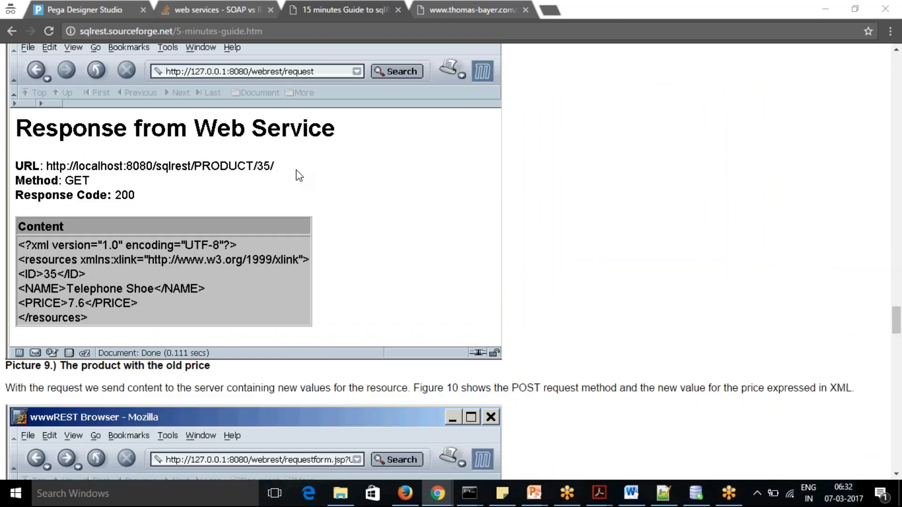
key(alt+Tab)
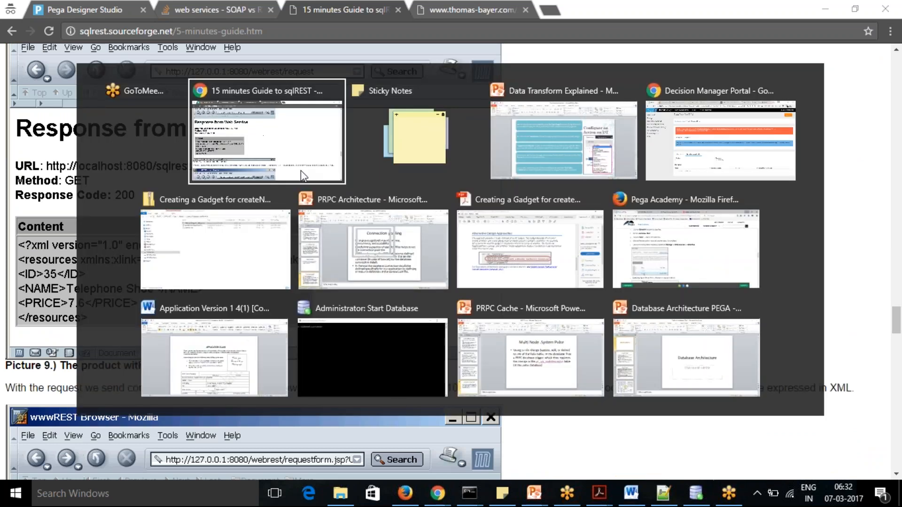
key(alt+Tab)
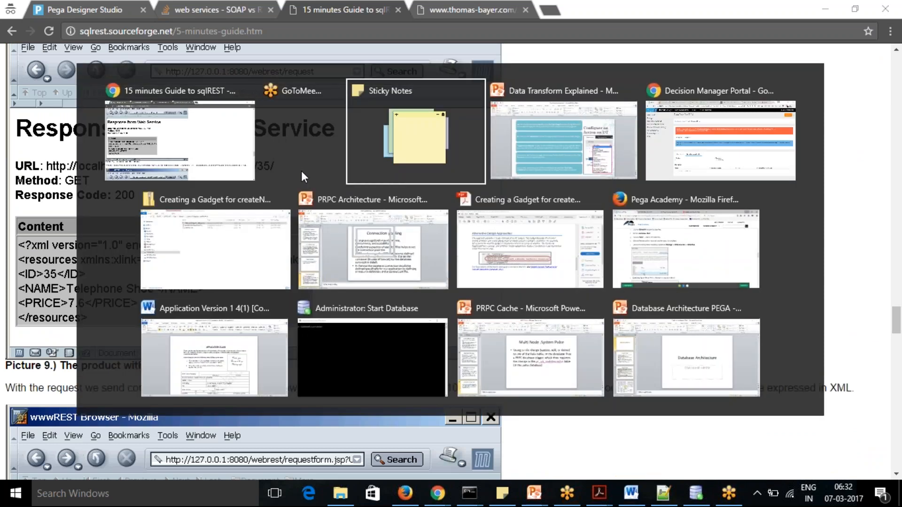
key(alt+Tab)
key(alt+Tab)
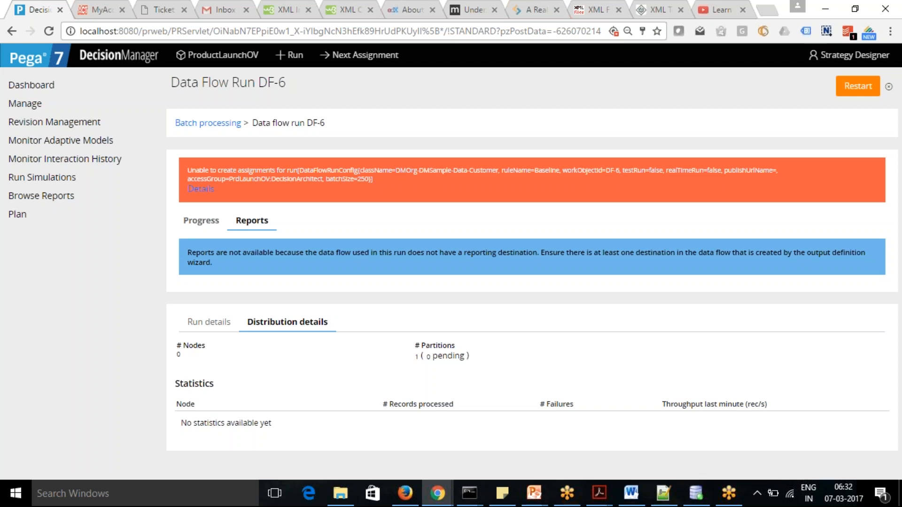
key(alt+Tab)
Return to Pega Designer Studio, set the PRODUCT response's ID to 35, run the GET request and submit it
click(83, 6)
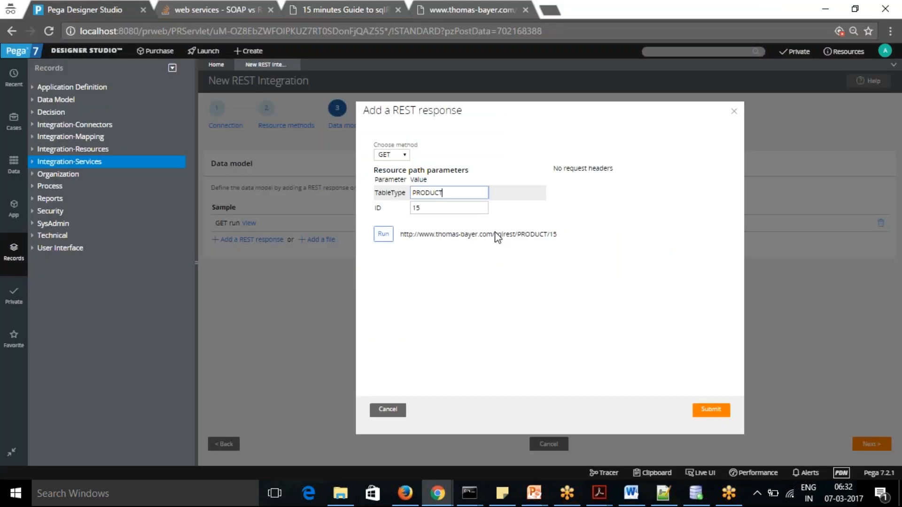
click(436, 210)
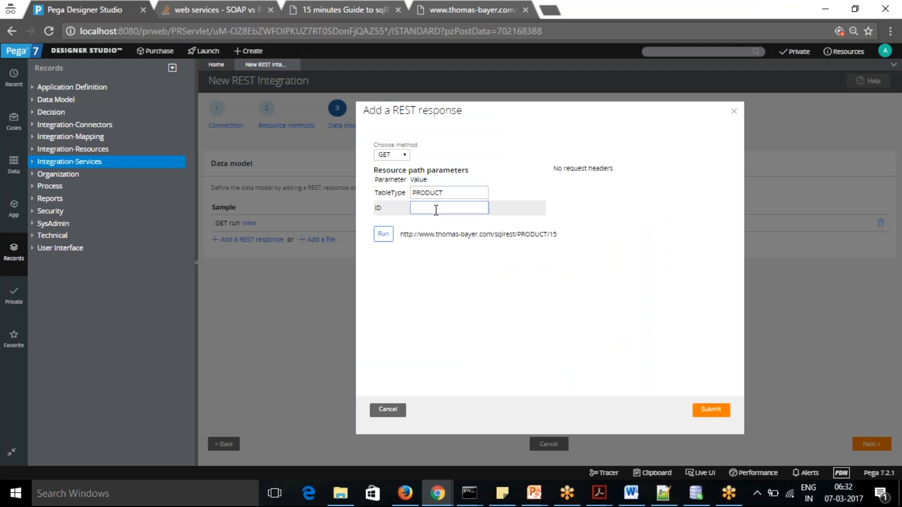
click(384, 234)
click(383, 234)
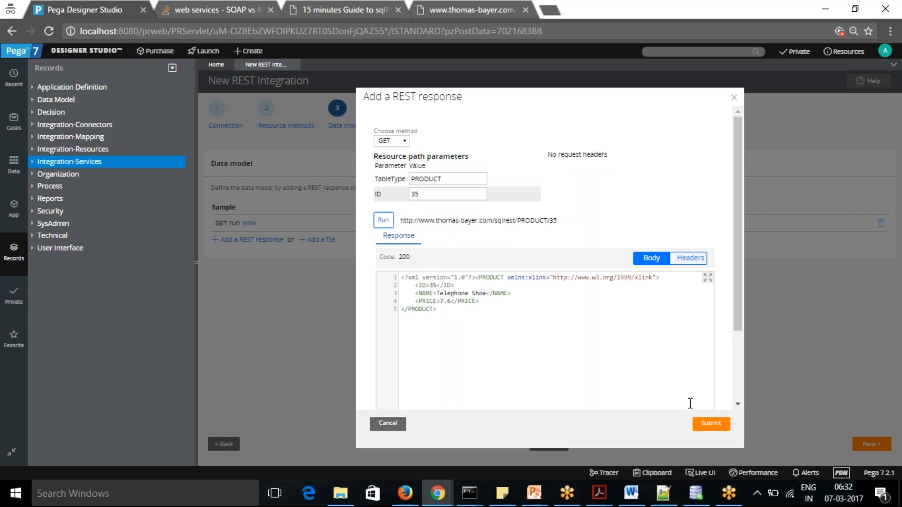
click(706, 425)
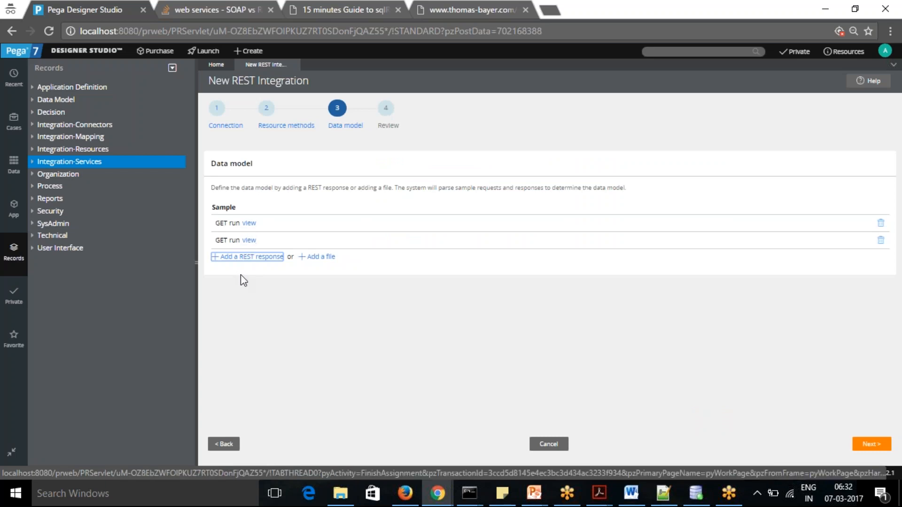
Start a third GET REST response, set its TableType to INVOICE and run the request with ID 35
click(254, 257)
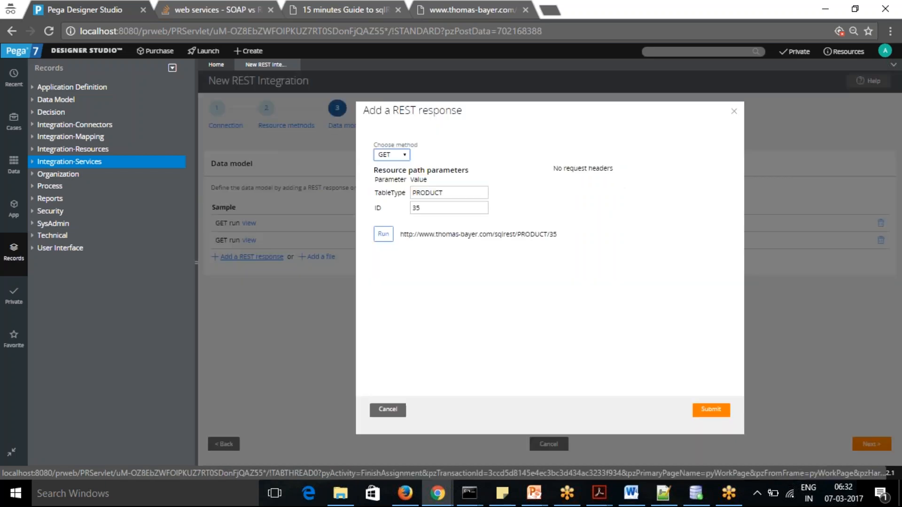
click(451, 193)
key(BackSpace)
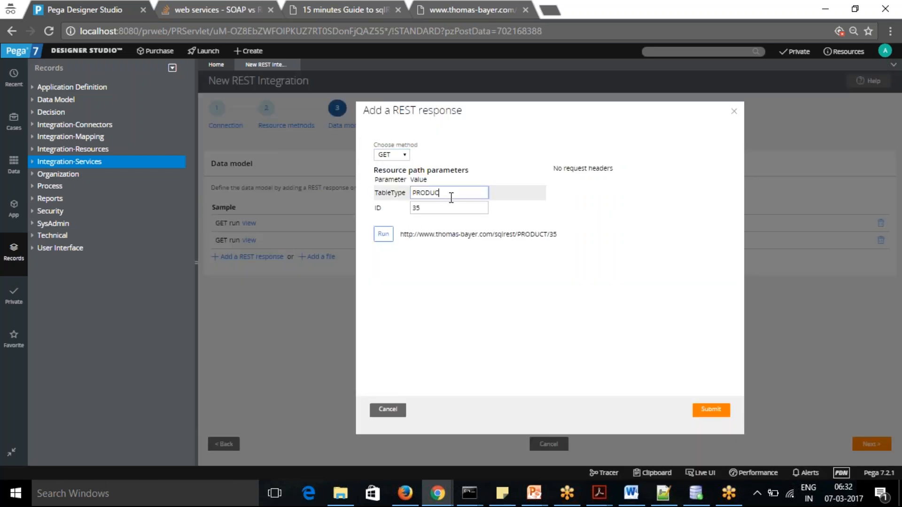
key(BackSpace)
key(BackSpace)
key(BackSpace)
key(BackSpace)
key(BackSpace)
text(Involv)
key(BackSpace)
key(BackSpace)
key(BackSpace)
text(oic)
key(BackSpace)
key(BackSpace)
key(BackSpace)
key(BackSpace)
text(VOICE)
click(713, 413)
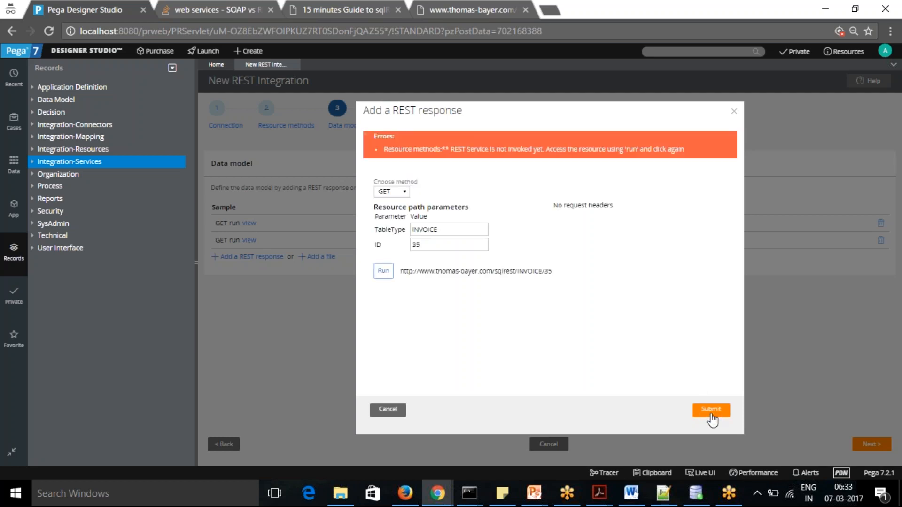
click(384, 271)
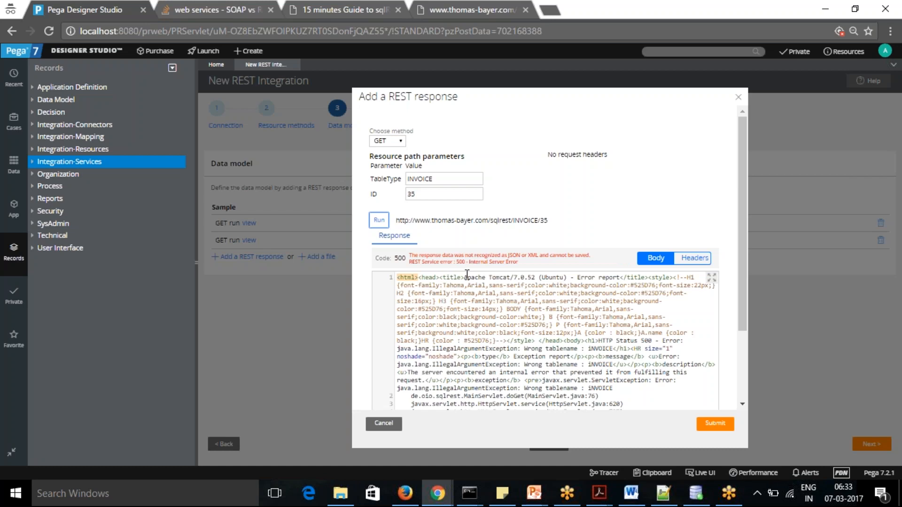
Switch to the sqlREST guide and look up an invoice ID in the section on removing resources
click(455, 11)
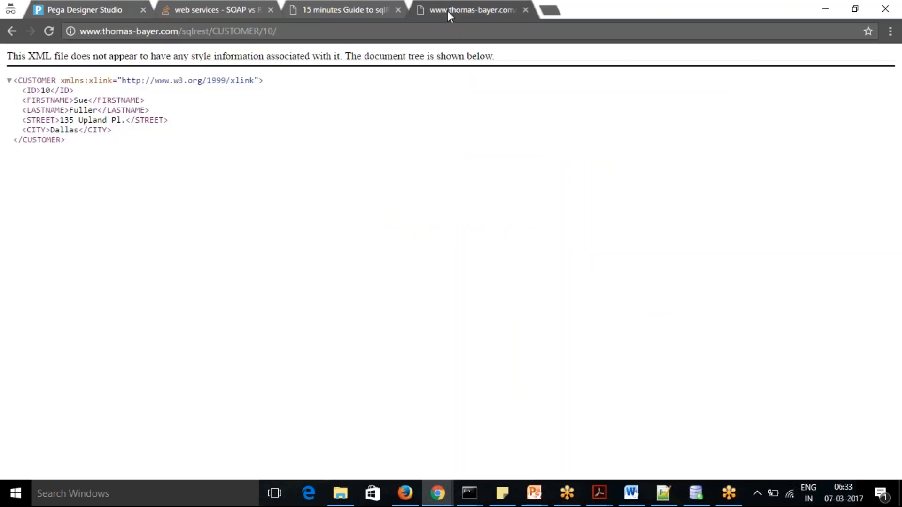
click(359, 4)
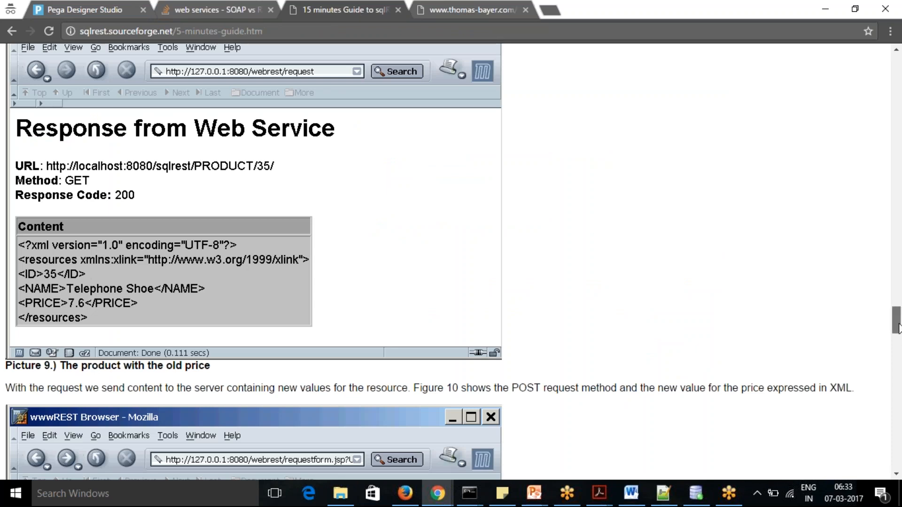
scroll(898, 328, up, 5)
drag(897, 315, 897, 269)
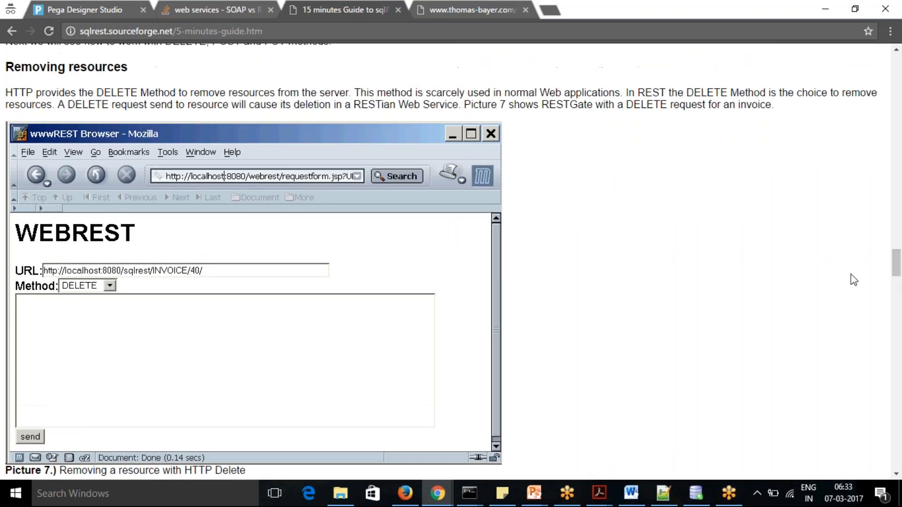
key(super+Tab)
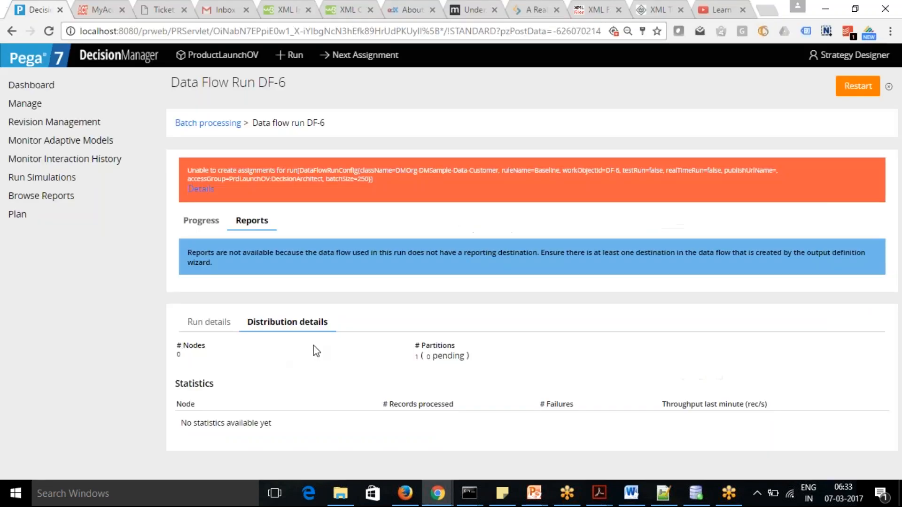
key(alt+Tab)
key(alt+Tab)
key(alt+Tab)
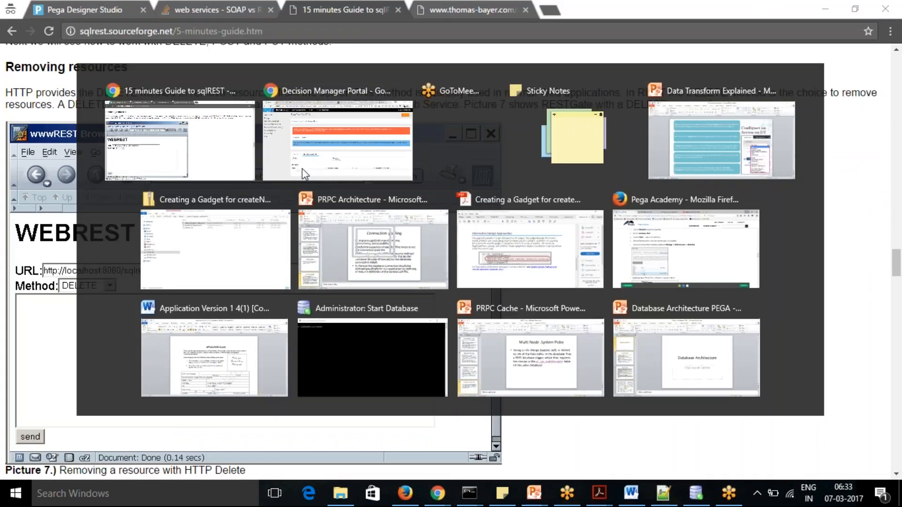
Return to Pega Designer Studio, set the INVOICE response's ID to 40 and run the GET request
click(86, 10)
click(85, 9)
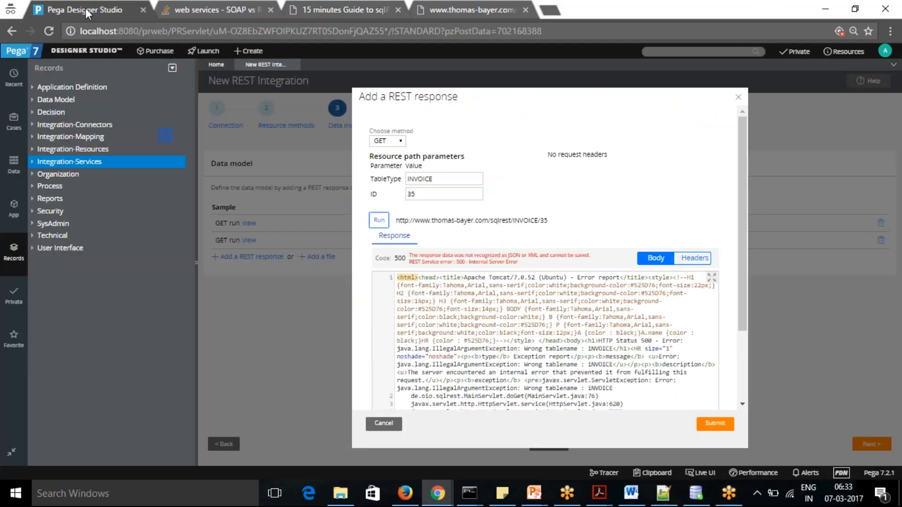
click(457, 195)
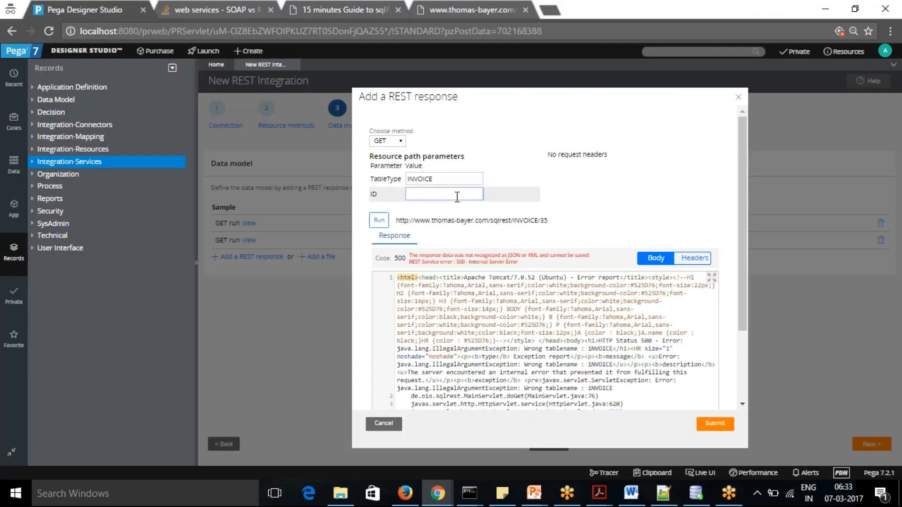
click(380, 221)
Clear and re-enter INVOICE as the TableType, and run the GET request again with ID 40
click(444, 179)
key(BackSpace)
key(BackSpace)
key(BackSpace)
key(BackSpace)
key(BackSpace)
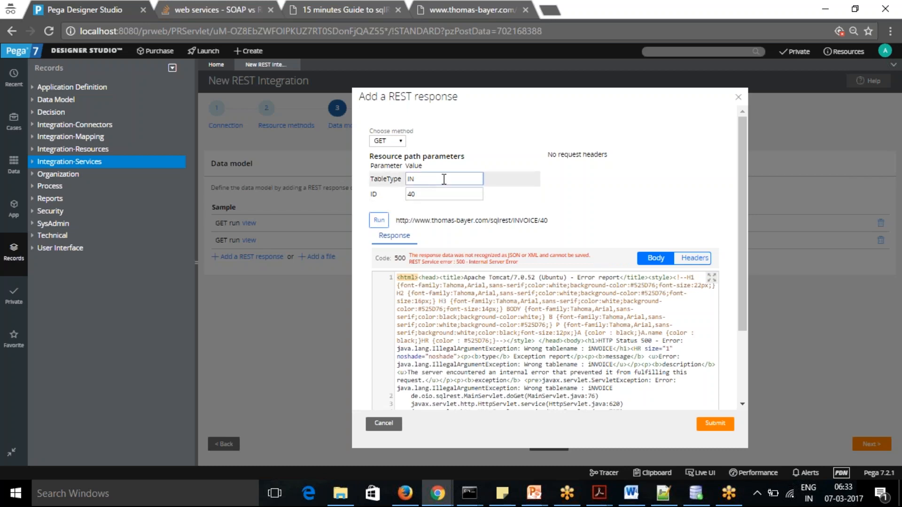
key(BackSpace)
key(BackSpace)
text(OICE)
click(379, 221)
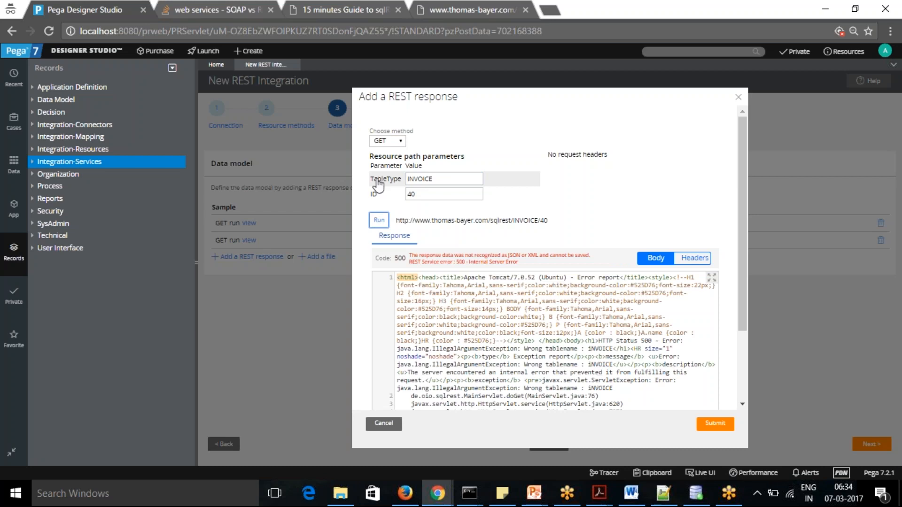
click(443, 179)
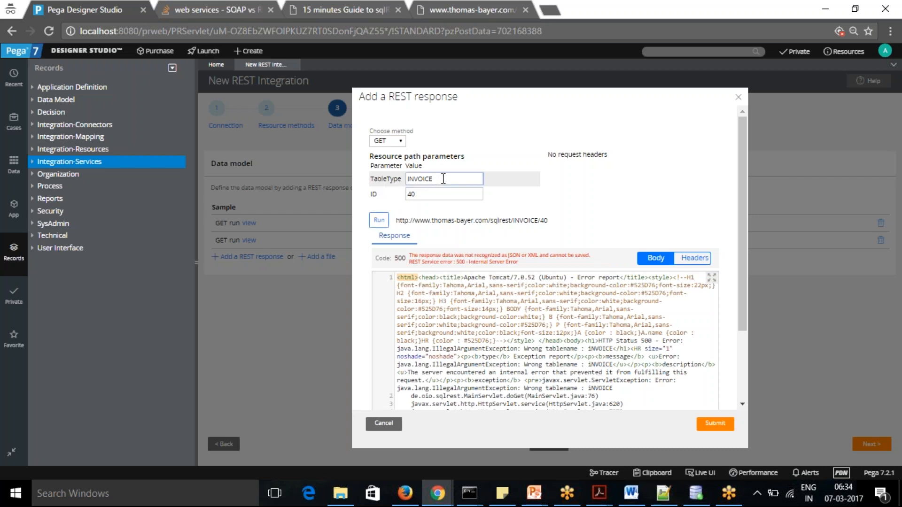
click(444, 8)
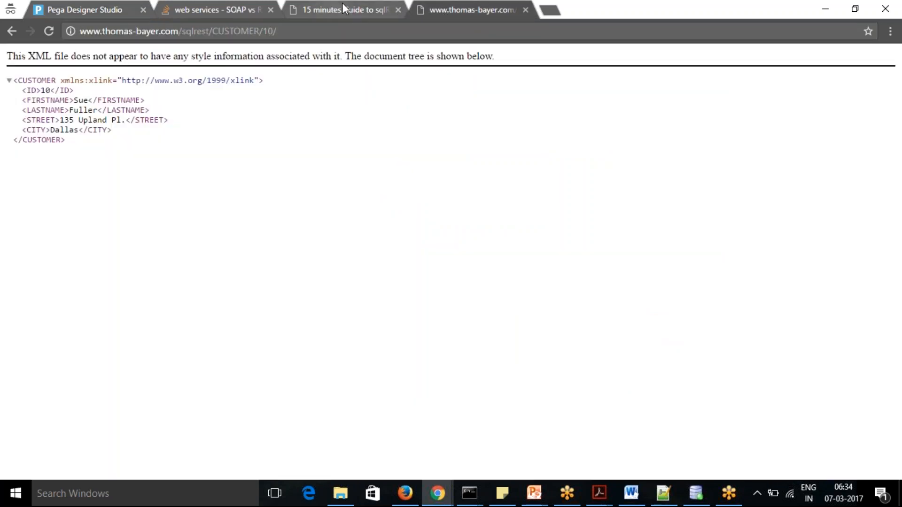
click(287, 28)
click(287, 29)
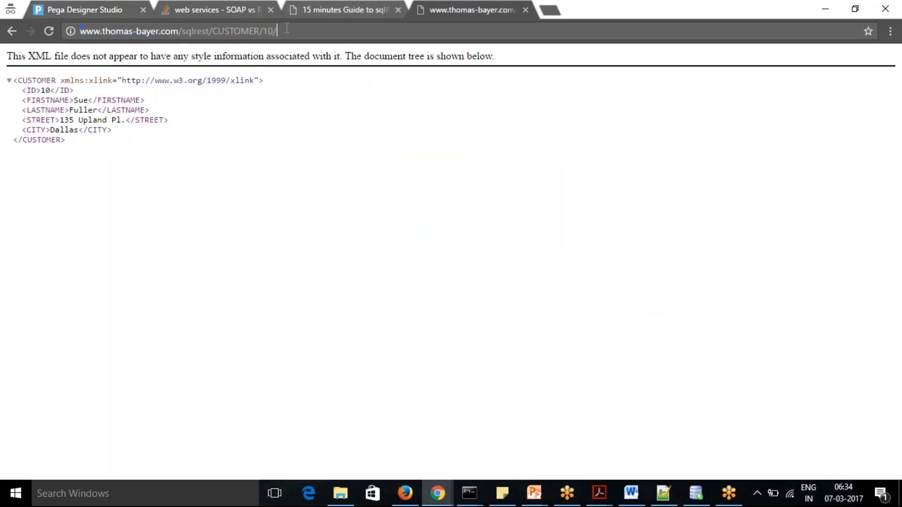
key(BackSpace)
key(BackSpace)
key(BackSpace)
key(BackSpace)
key(BackSpace)
key(BackSpace)
key(BackSpace)
key(BackSpace)
key(BackSpace)
key(BackSpace)
key(BackSpace)
key(BackSpace)
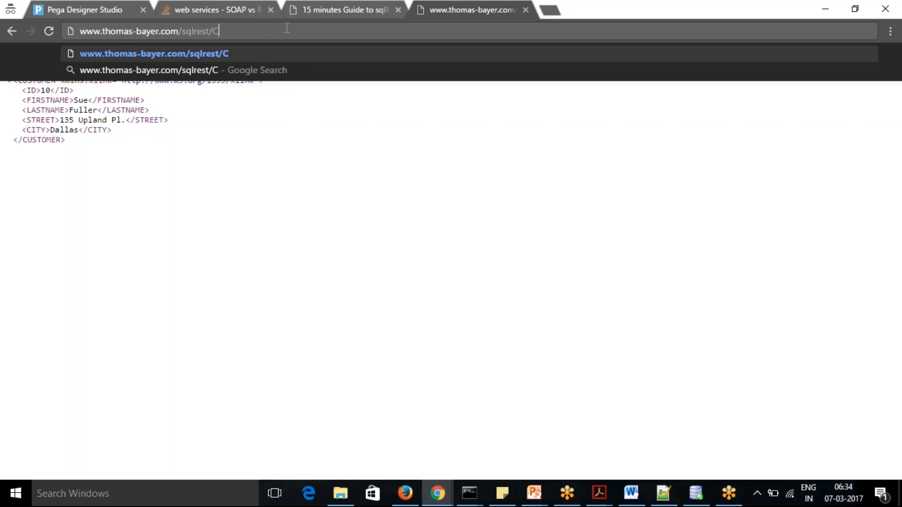
text(v)
key(BackSpace)
text(invi)
key(BackSpace)
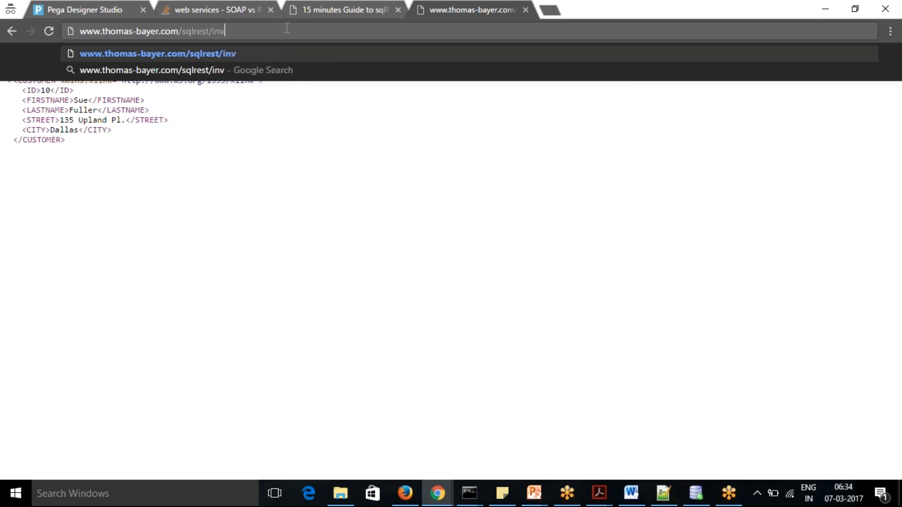
key(BackSpace)
key(BackSpace)
key(BackSpace)
text(IN)
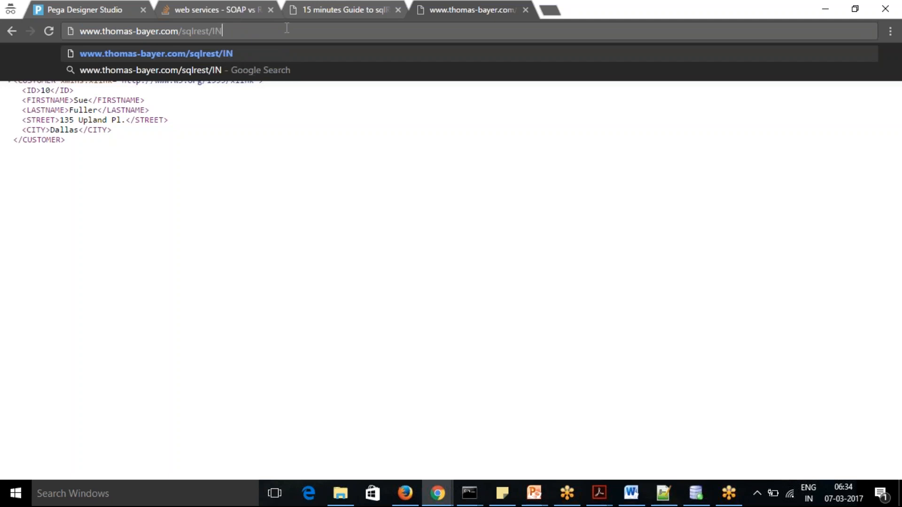
text(VOICE)
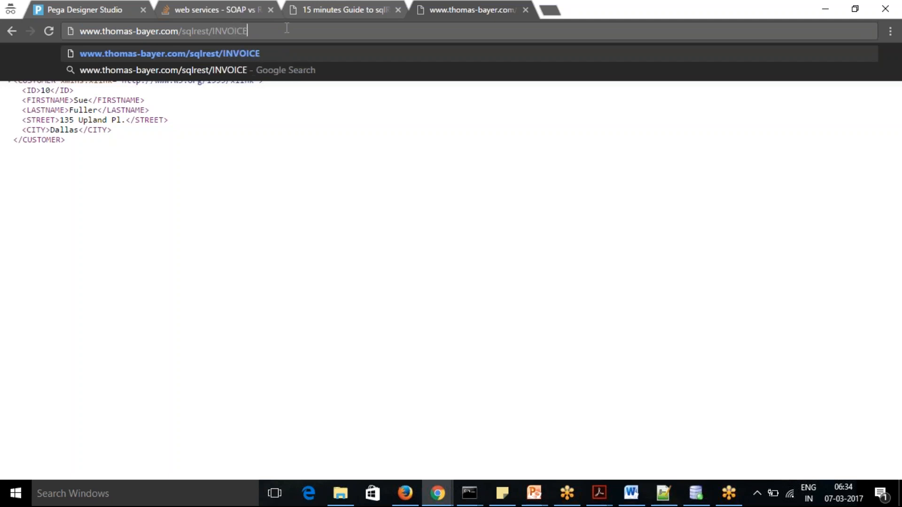
text(/40)
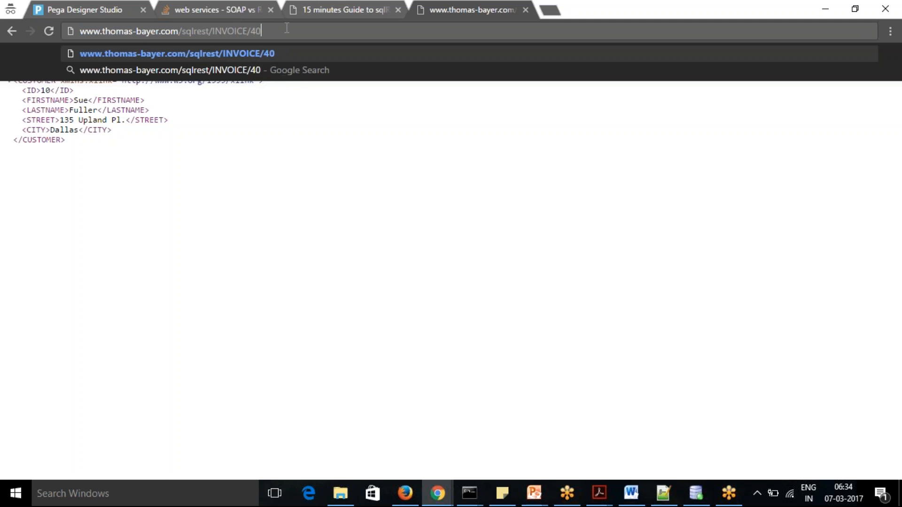
text(/)
key(Return)
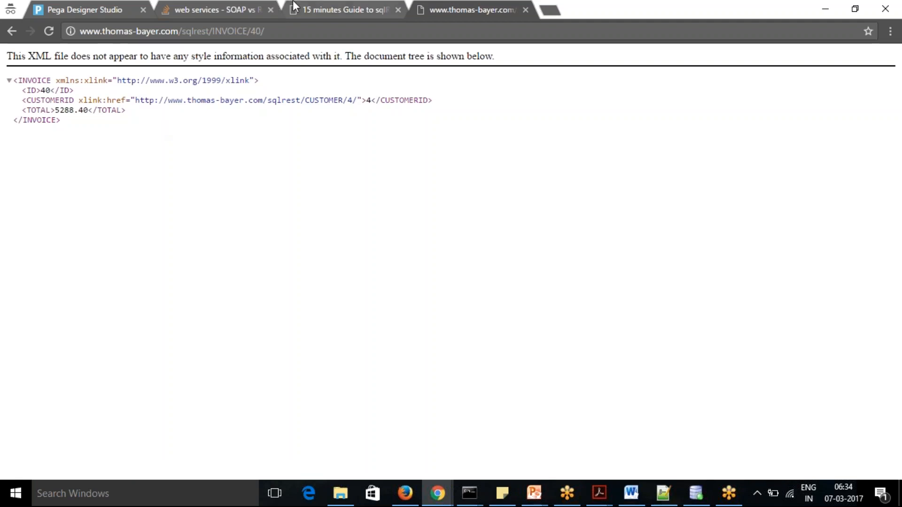
Compare the invoice URL in the sqlREST guide with the TableType and ID of the pending REST response in Pega
click(329, 7)
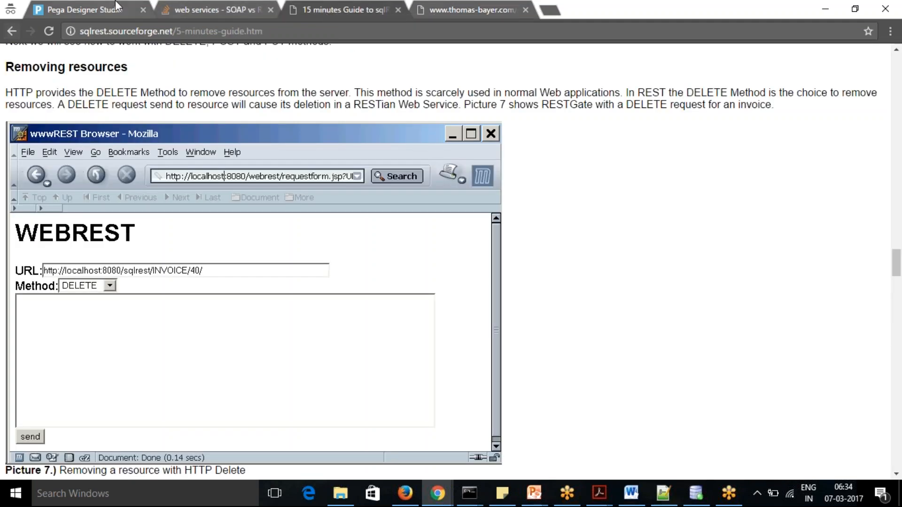
click(89, 7)
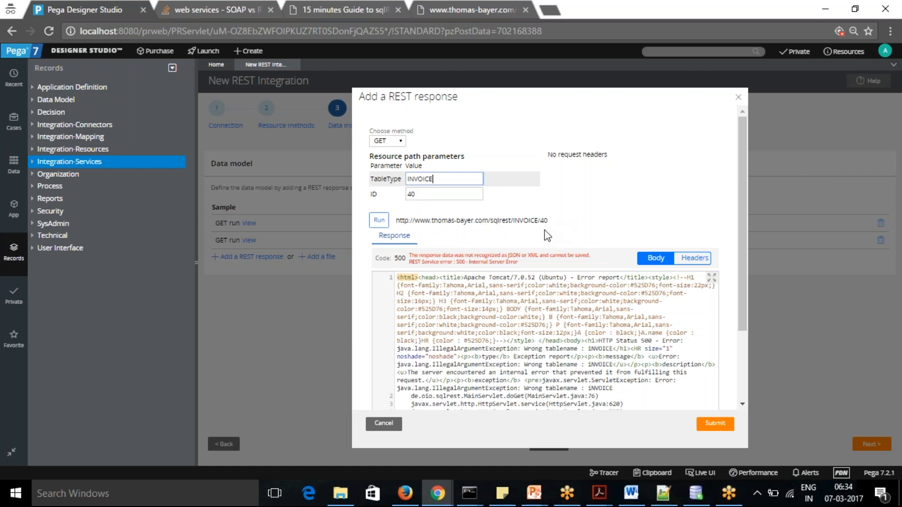
click(423, 196)
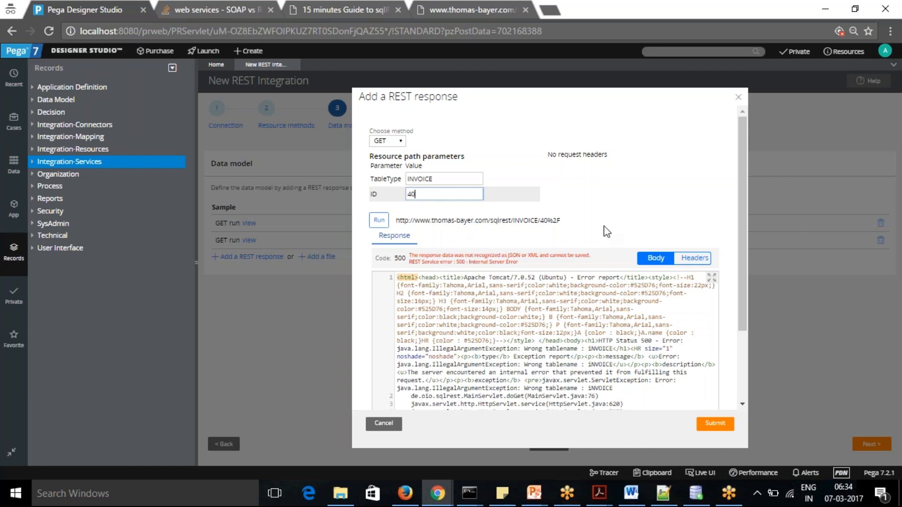
Return to the web service's browser tab and reload the invoice 40 address without its trailing slash
click(444, 9)
click(277, 30)
click(277, 30)
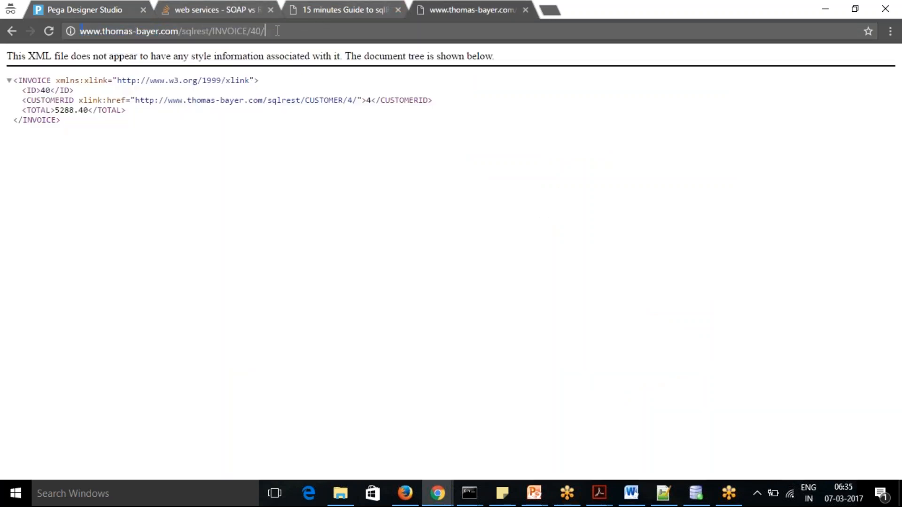
key(BackSpace)
key(Return)
Switch back to Pega Designer Studio and cancel the pending INVOICE REST response
click(346, 6)
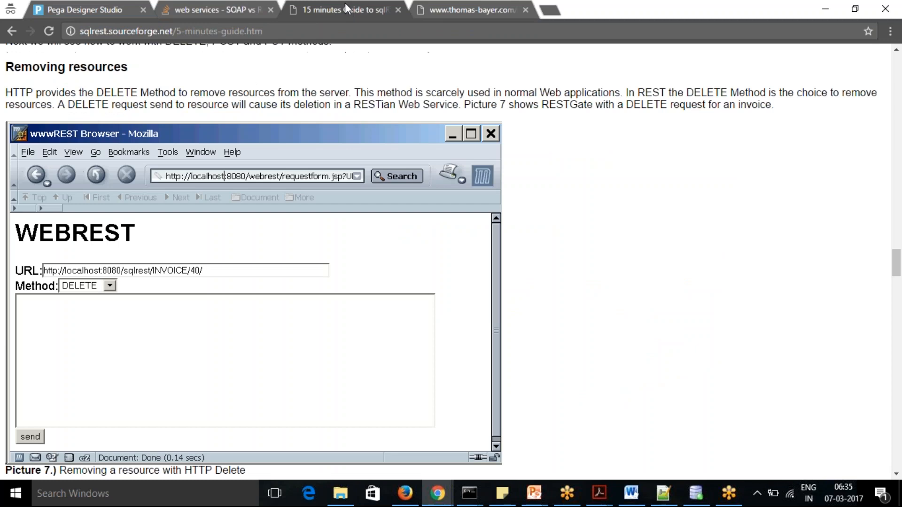
click(210, 7)
click(81, 6)
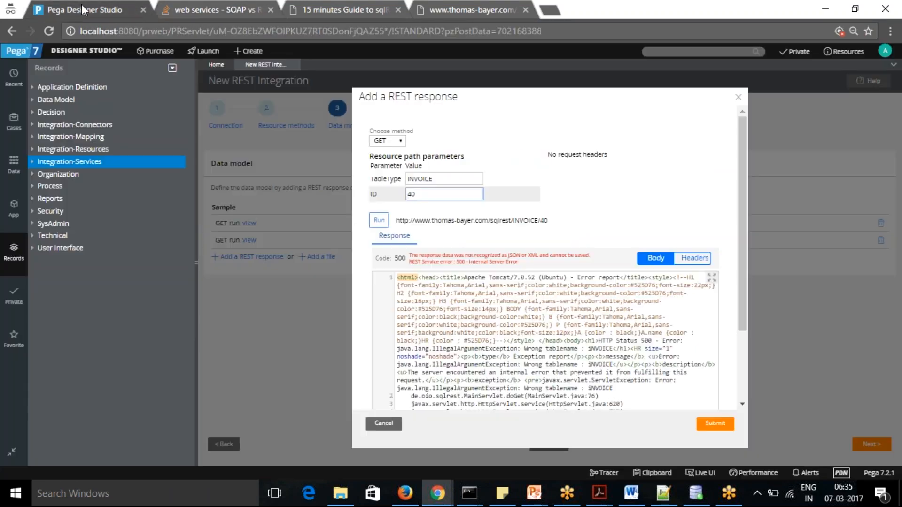
key(BackSpace)
key(BackSpace)
click(381, 423)
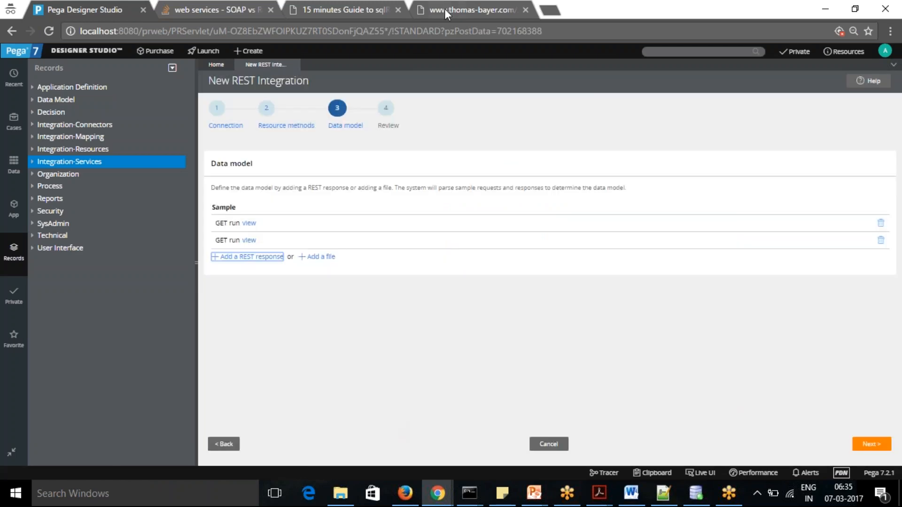
Switch to the sqlREST guide and review its top-level resource list and the remaining sections through the end of the page
click(367, 10)
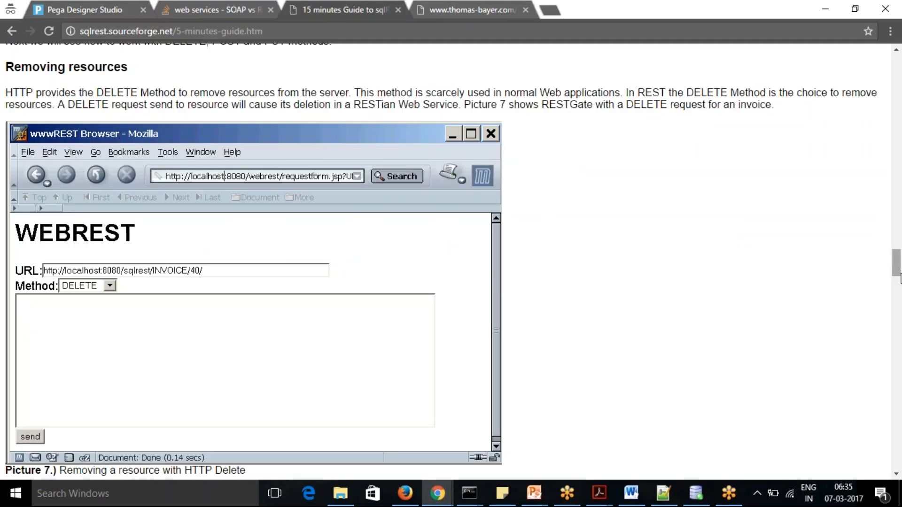
drag(897, 262, 897, 96)
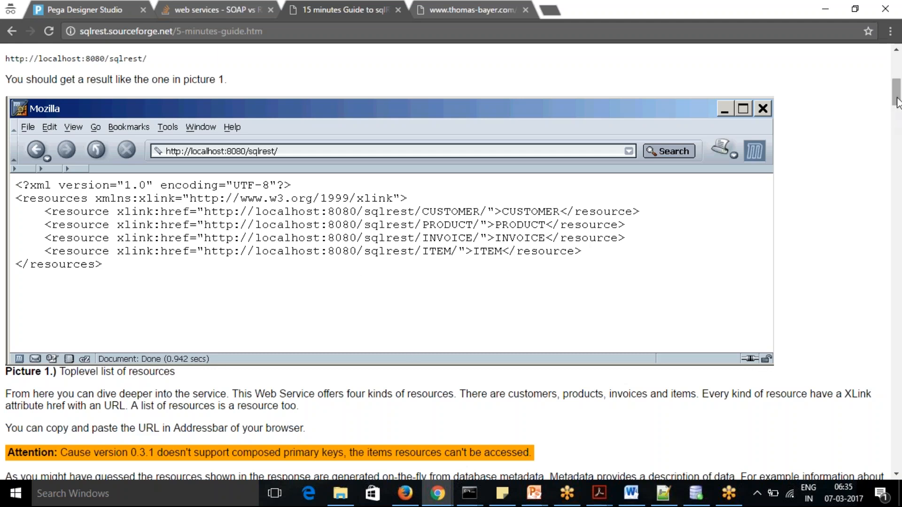
drag(897, 96, 898, 101)
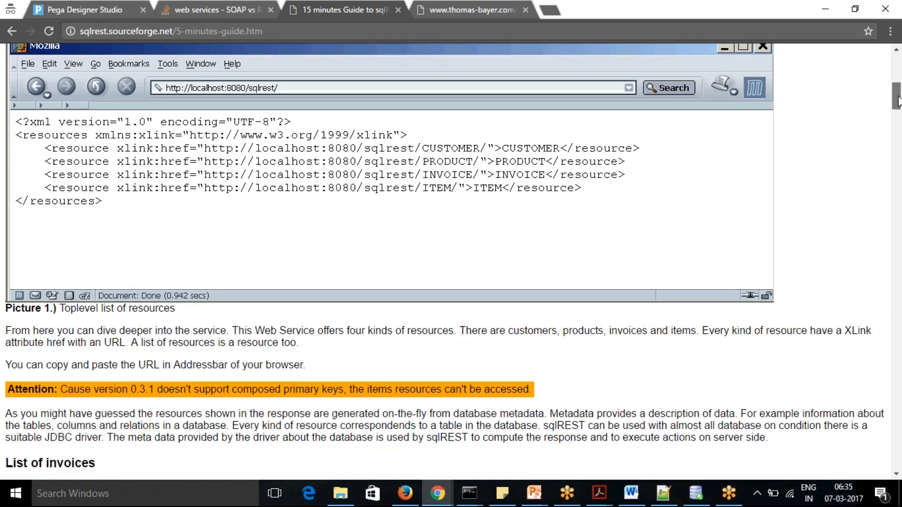
drag(897, 101, 898, 469)
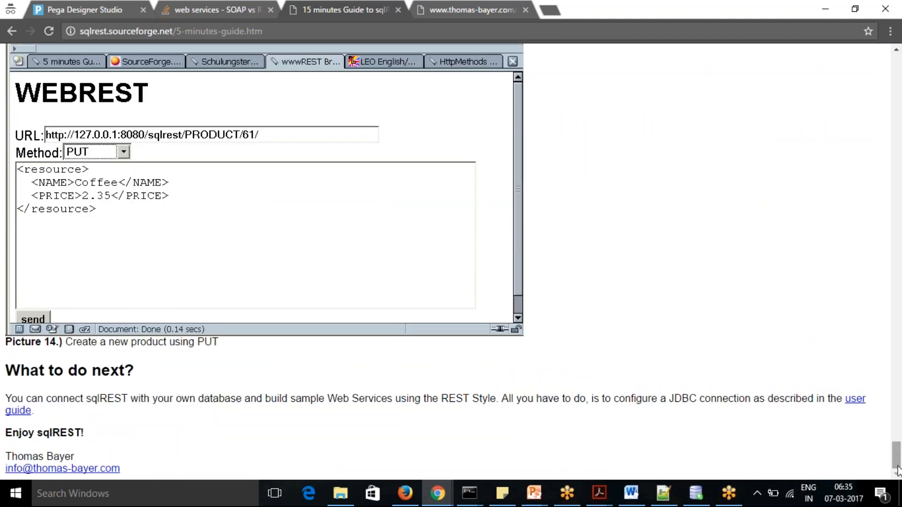
Return to Pega Designer Studio and advance the REST integration from the data model to the Review stage
key(alt+Tab)
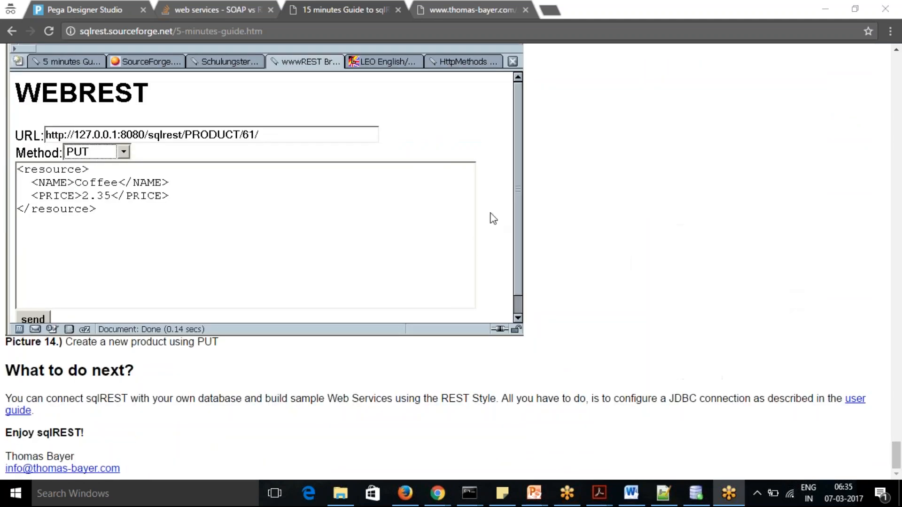
click(75, 8)
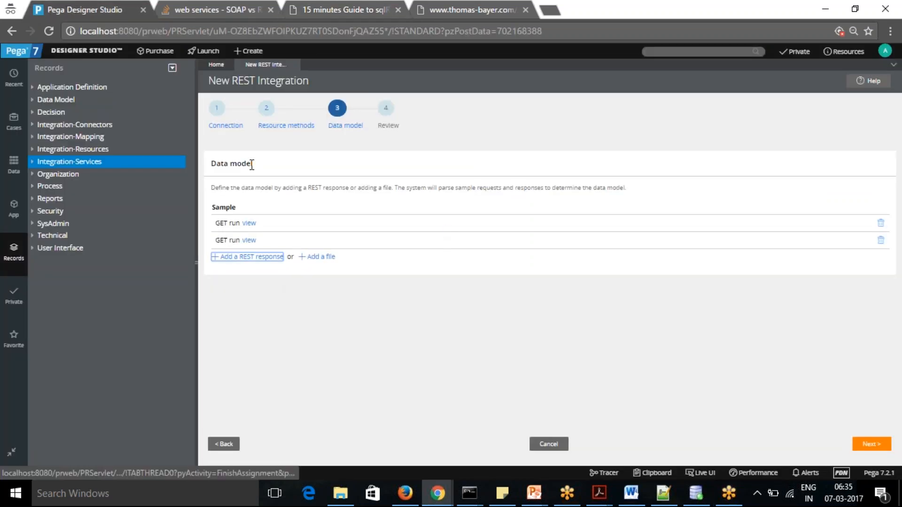
click(873, 447)
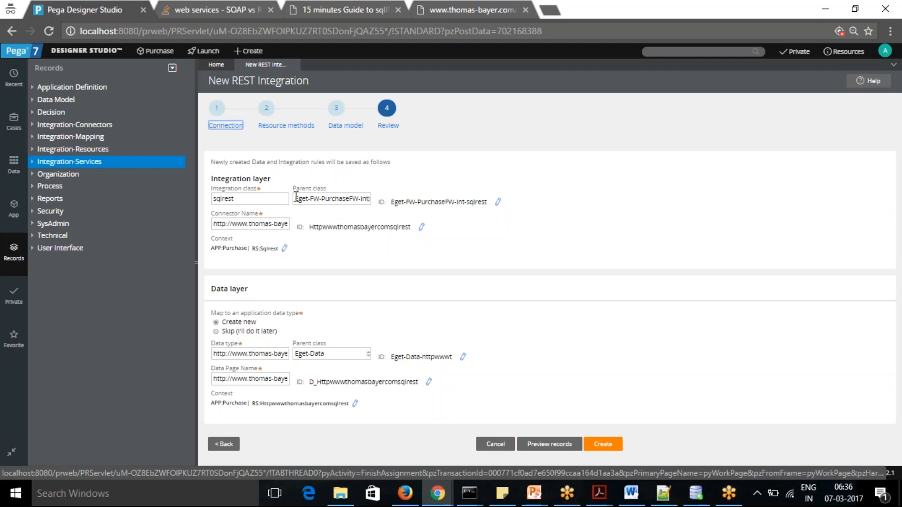
Set the integration layer's connector name to sqlrest
click(330, 201)
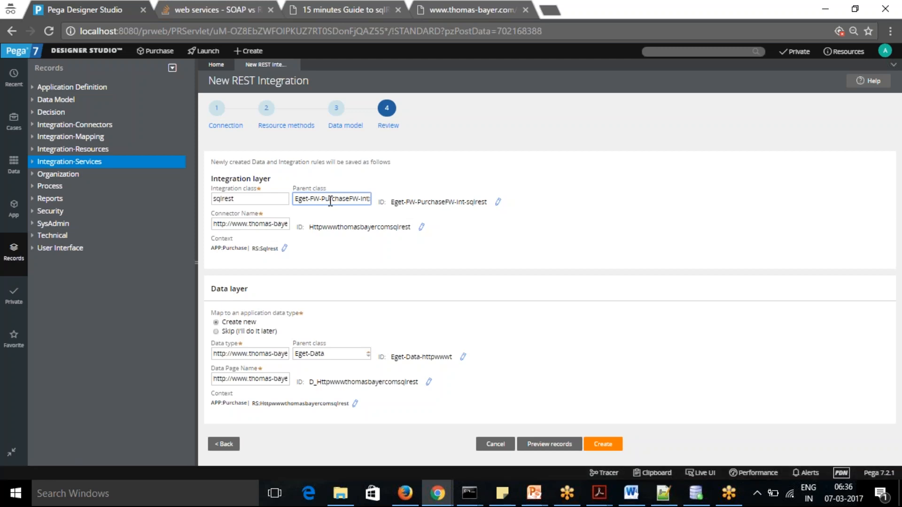
click(271, 226)
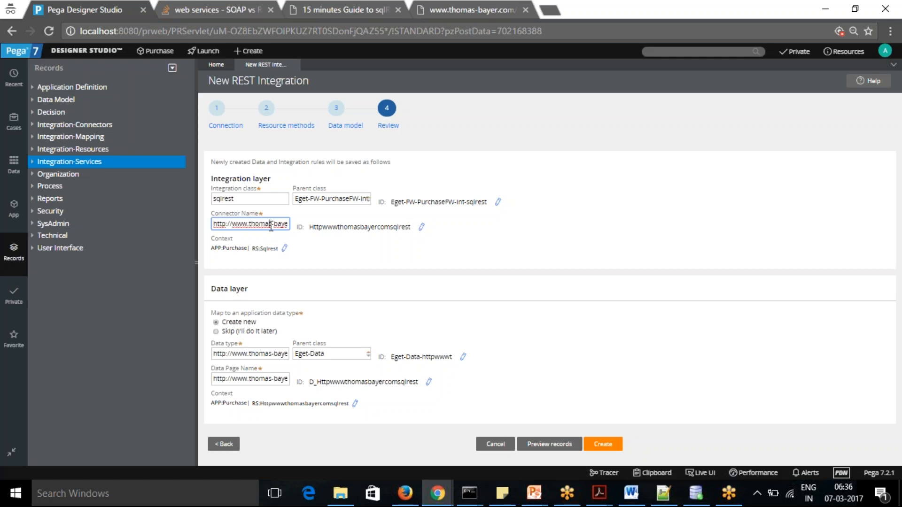
triple_click(250, 224)
text(sqlresr)
click(331, 254)
click(265, 227)
key(BackSpace)
text(t)
key(Tab)
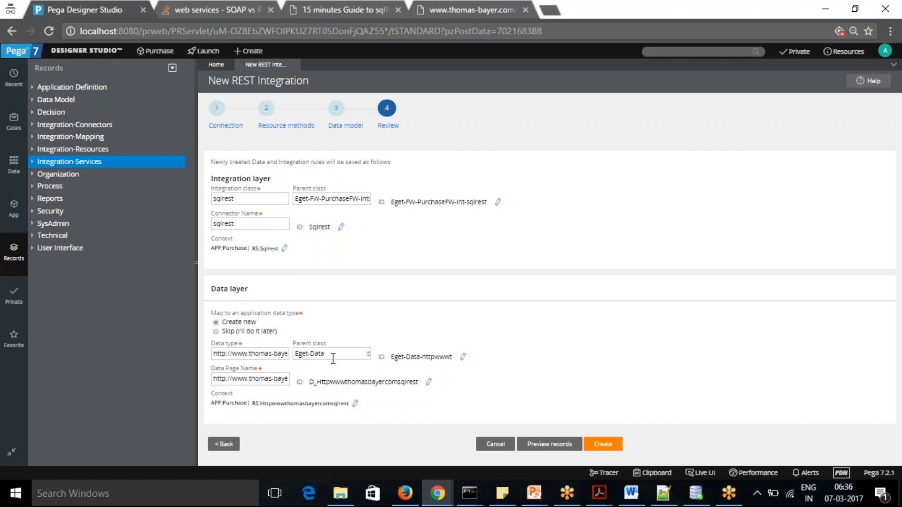
Set the data layer's new data type to sqlrest
click(260, 354)
key(ctrl+a)
text(sqlrest)
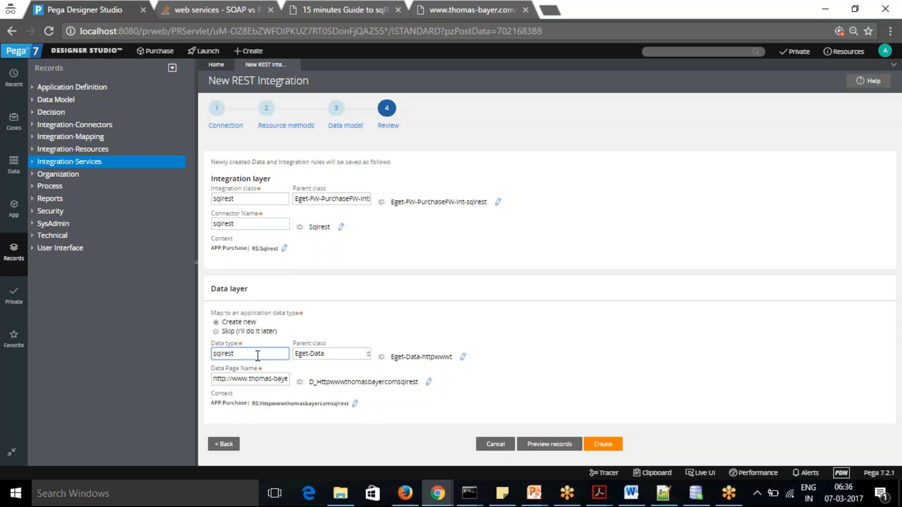
key(Tab)
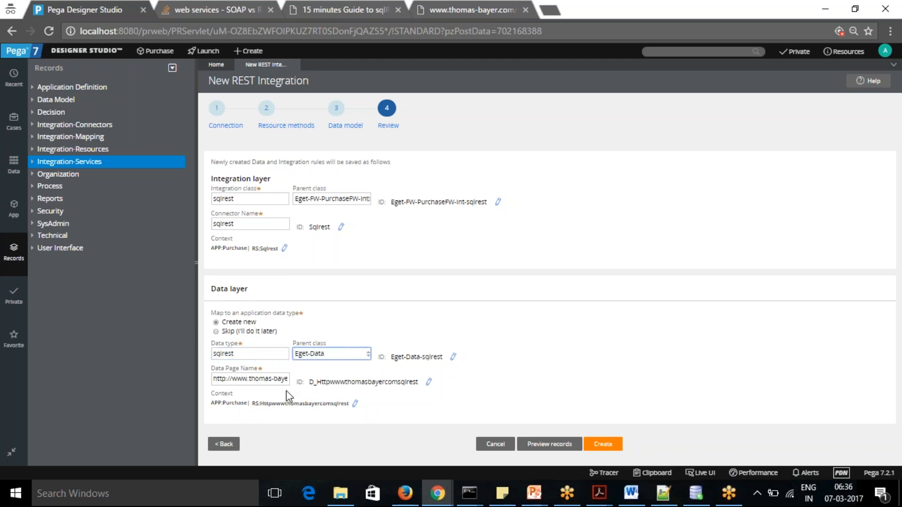
Set the data layer's data page name to sqlrest
click(257, 382)
key(ctrl+a)
text(s)
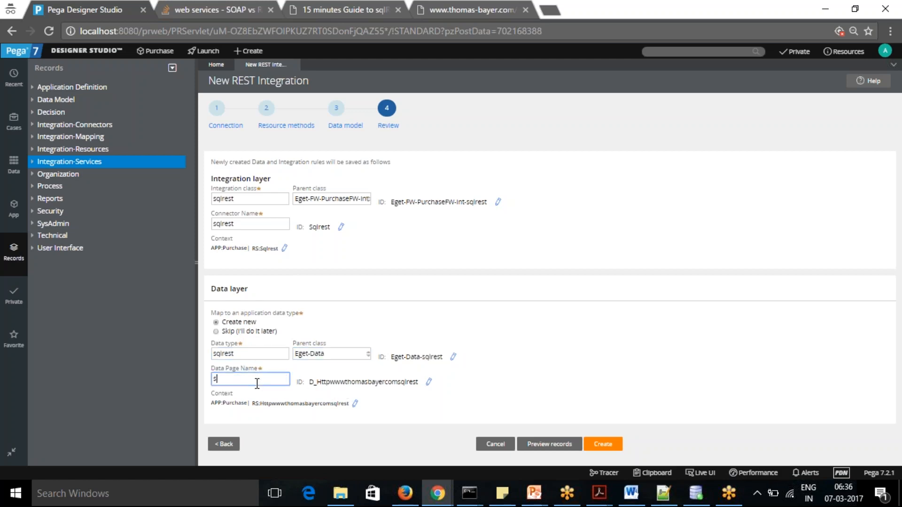
text(qlres)
key(BackSpace)
key(BackSpace)
key(BackSpace)
key(BackSpace)
key(BackSpace)
key(BackSpace)
text(sqlresrt)
key(BackSpace)
key(BackSpace)
text(t)
key(Tab)
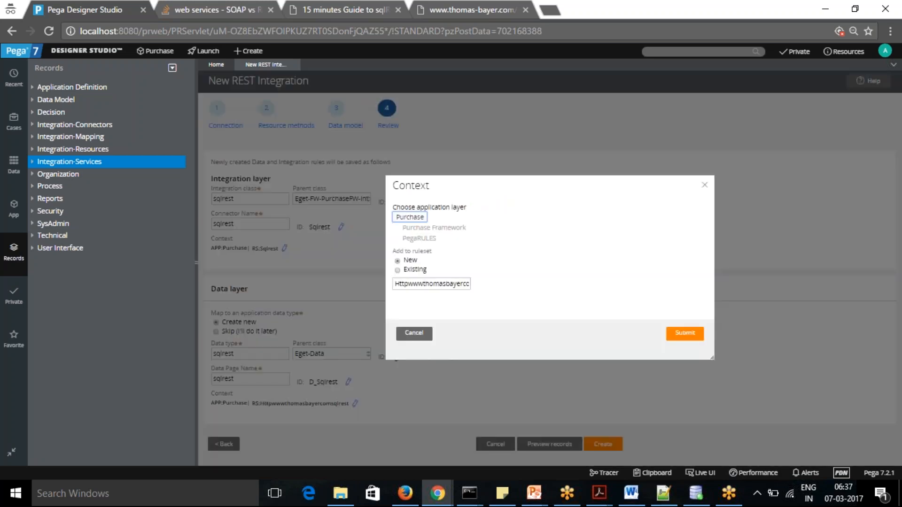
In the data layer's context, name the new ruleset Sqlrest under the Purchase application layer and submit it
double_click(433, 284)
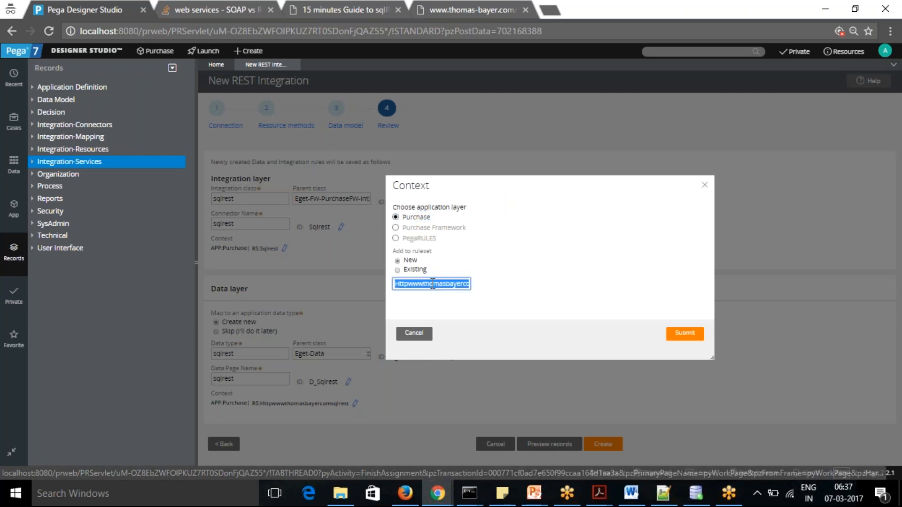
text(s)
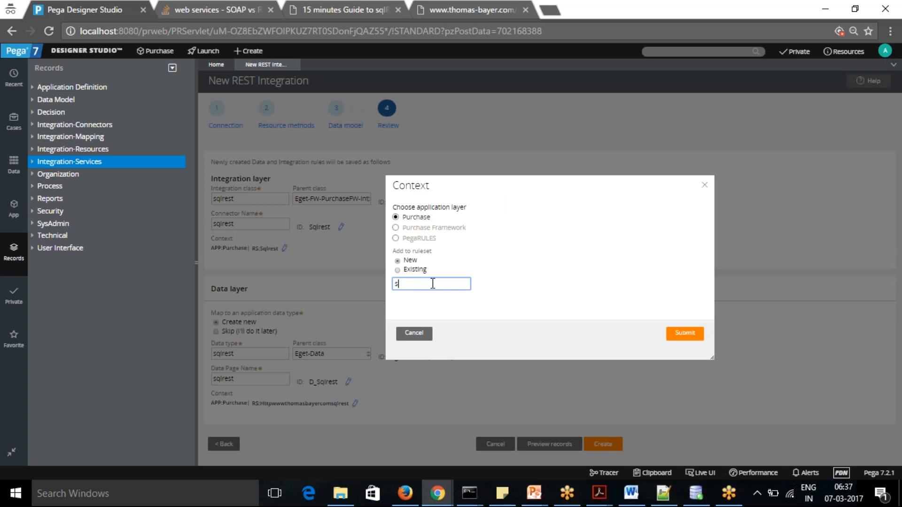
text(qlrest)
click(504, 308)
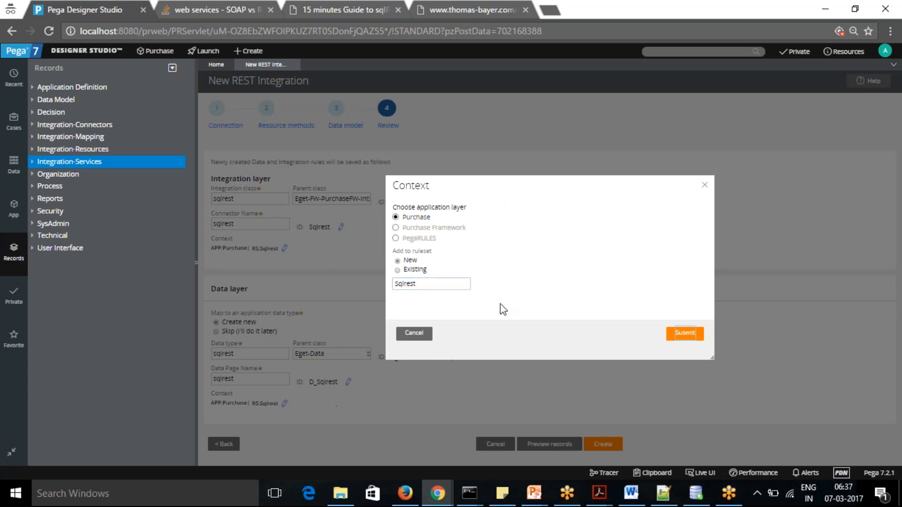
click(687, 335)
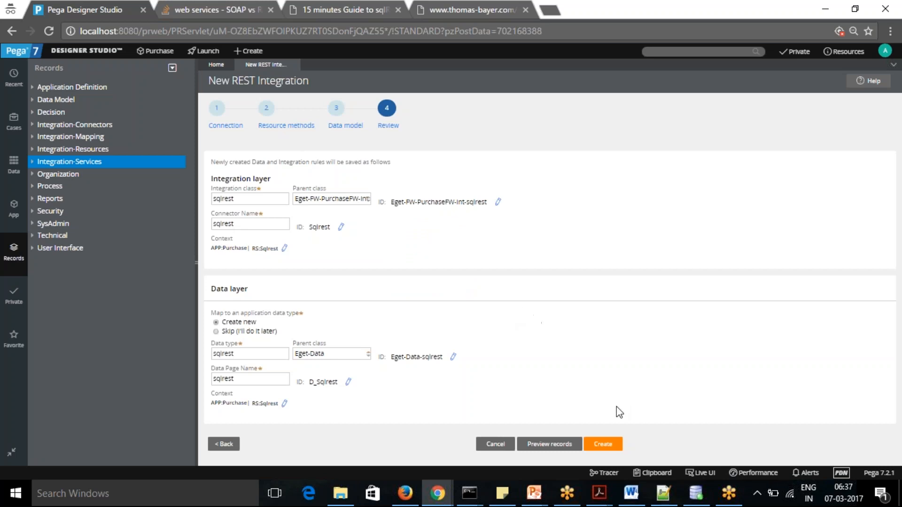
Try to create the integration records, and set the integration layer's parent class to Eget-Int
click(604, 446)
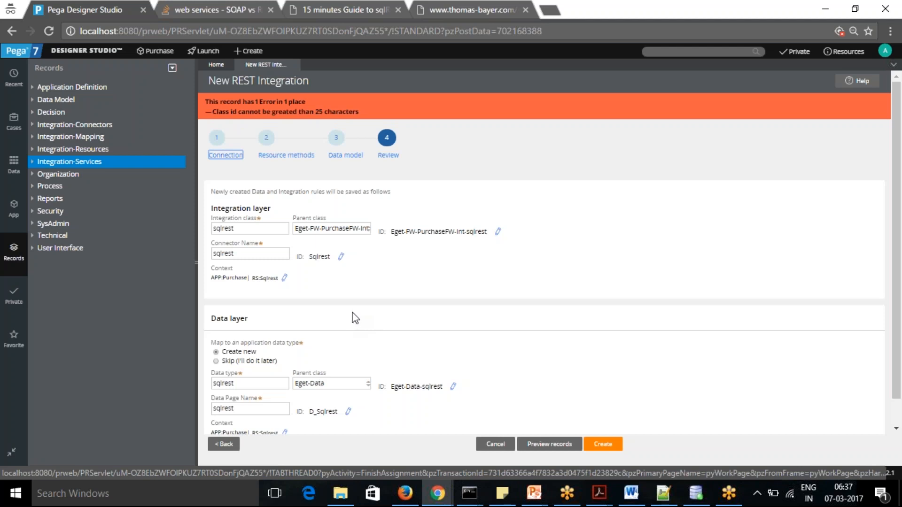
click(315, 228)
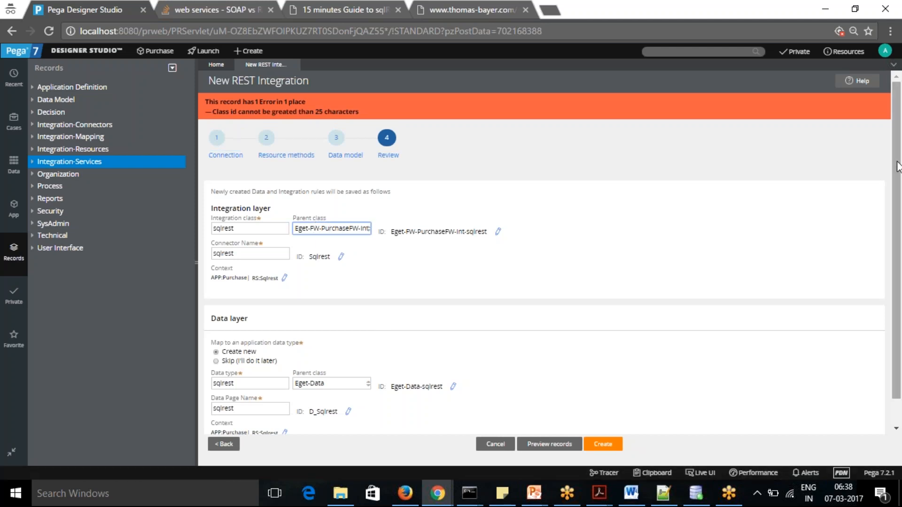
scroll(899, 198, down, 1)
scroll(898, 198, down, 1)
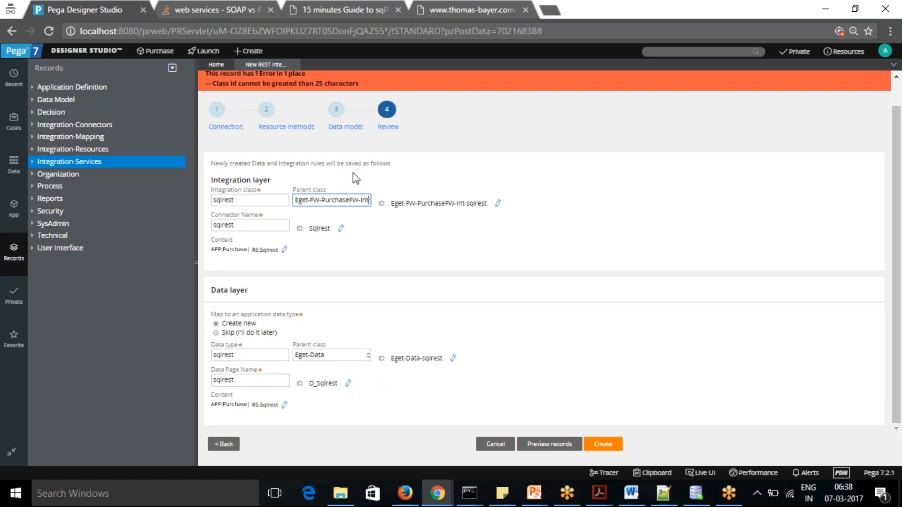
drag(310, 201, 362, 201)
key(BackSpace)
key(BackSpace)
click(406, 264)
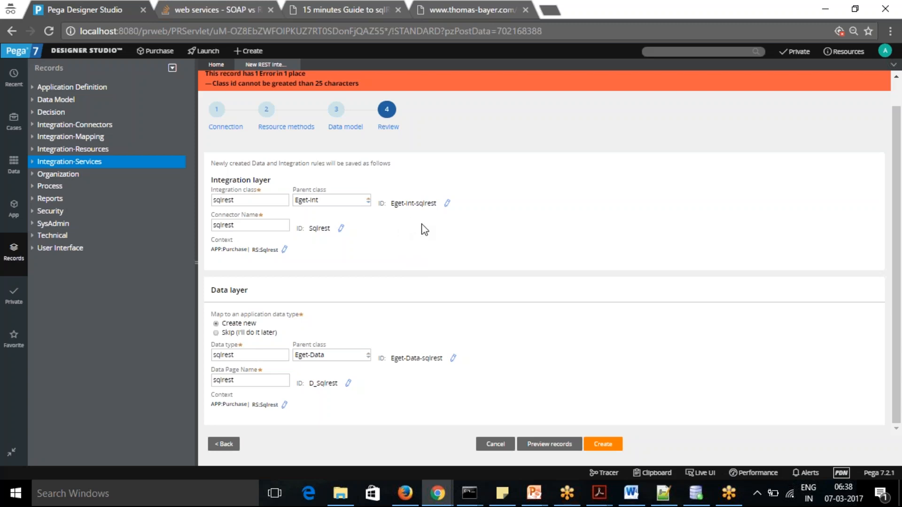
Review the generation preview of the record types, close it, and create the REST integration's records
click(547, 446)
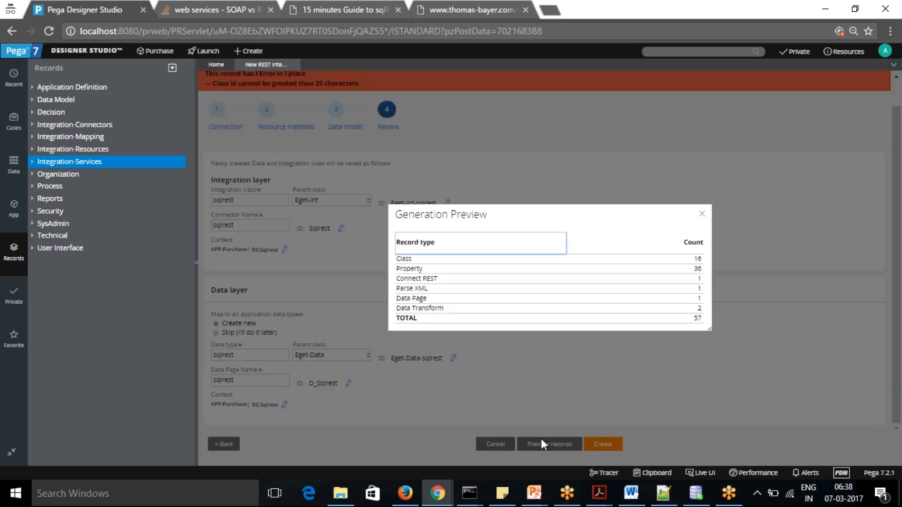
double_click(406, 263)
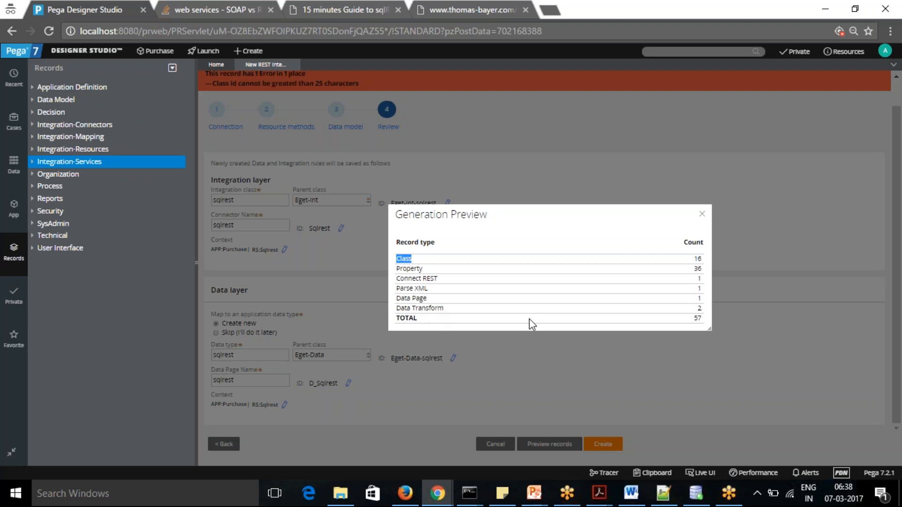
click(702, 216)
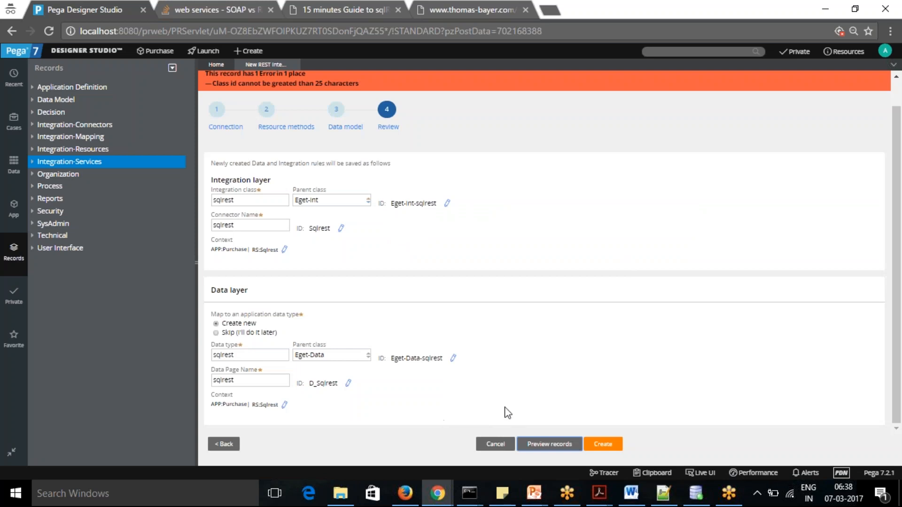
click(602, 440)
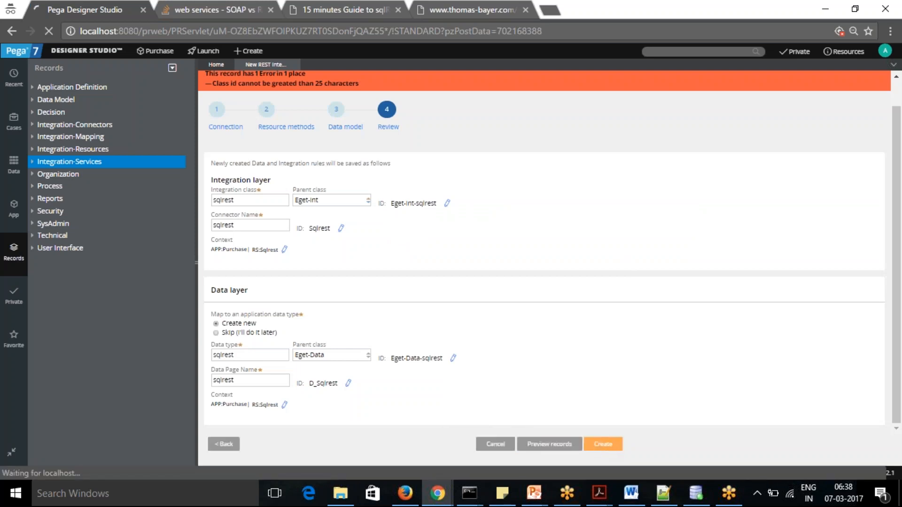
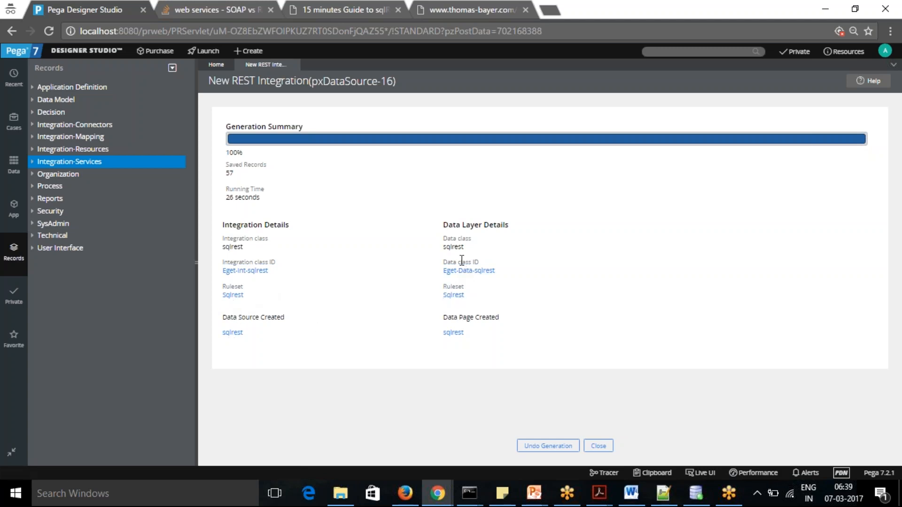
Open the generated integration class Eget-Int-sqlrest from the generation summary and list its contents in the application explorer
click(241, 272)
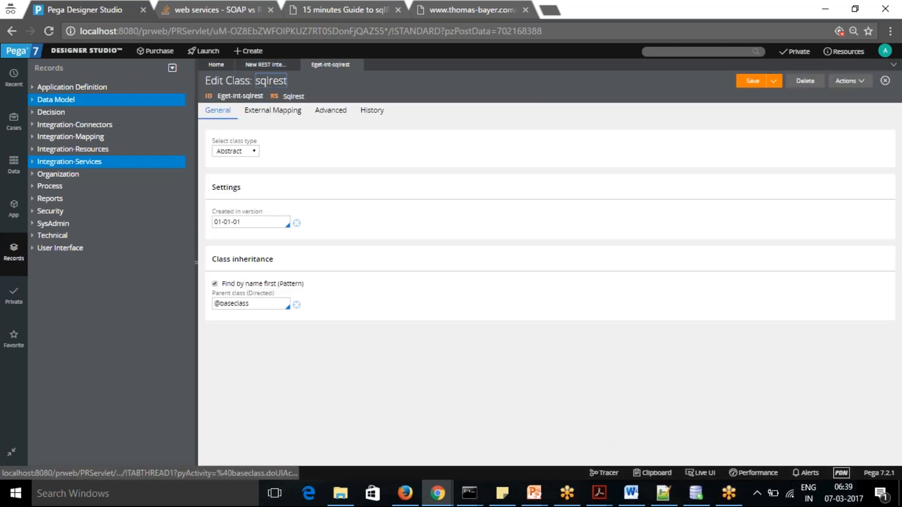
click(14, 209)
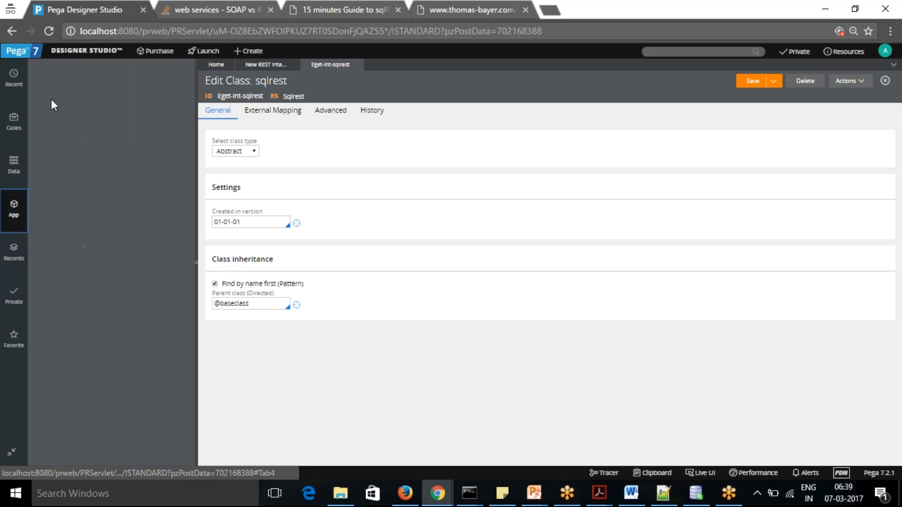
drag(100, 85, 55, 85)
key(BackSpace)
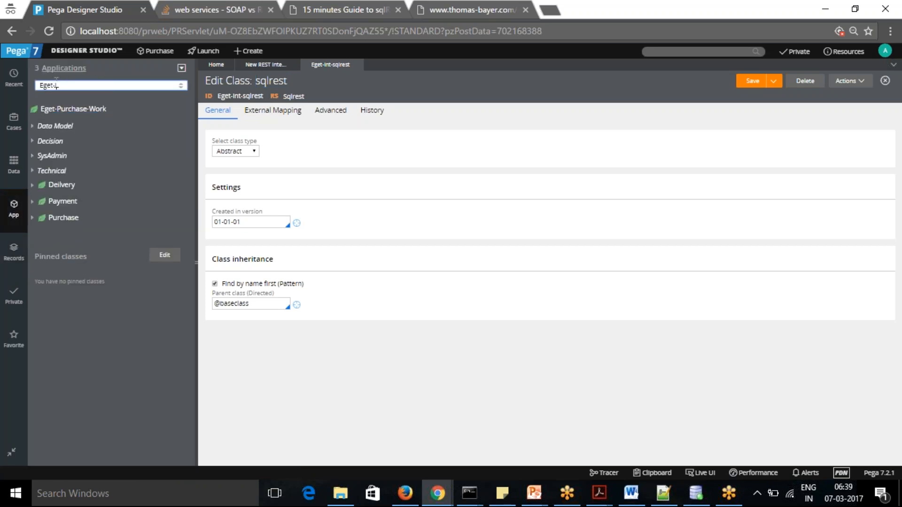
text(Int-sqlrest)
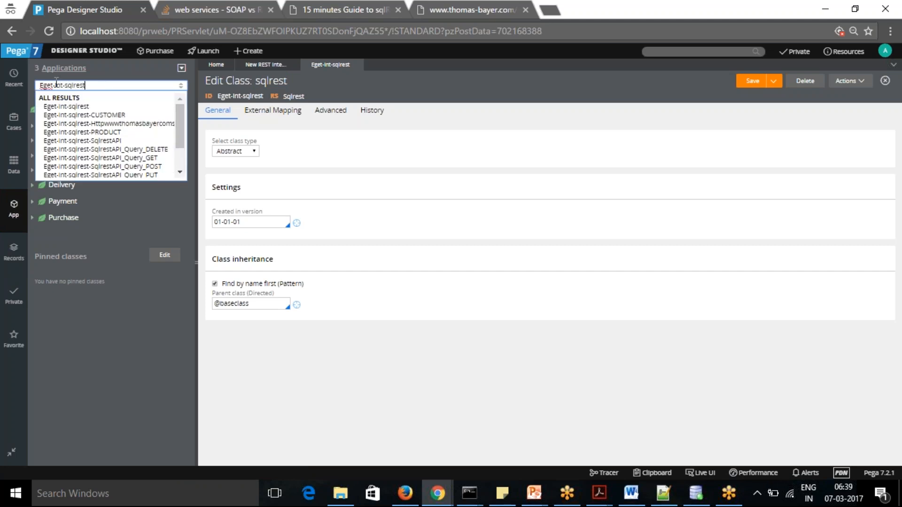
click(83, 107)
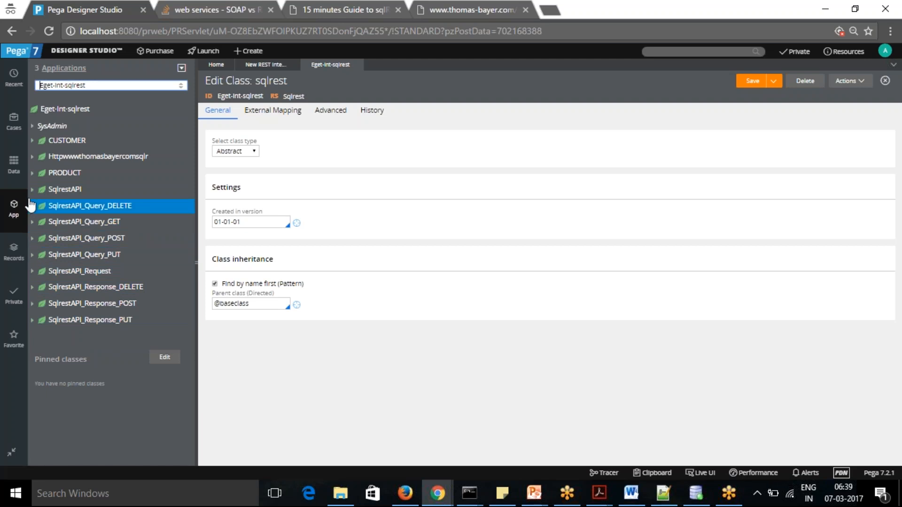
Check the rule categories under the CUSTOMER and PRODUCT integration classes, collapsing each class again
click(32, 140)
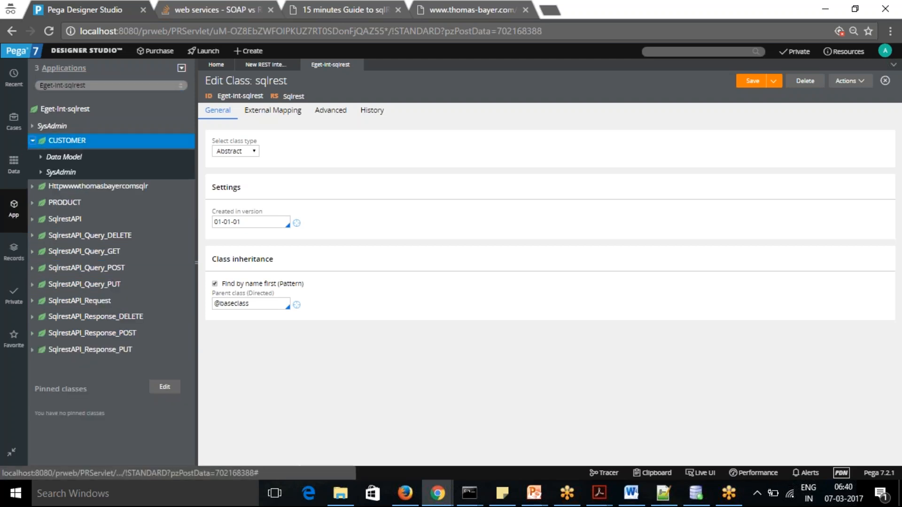
click(33, 141)
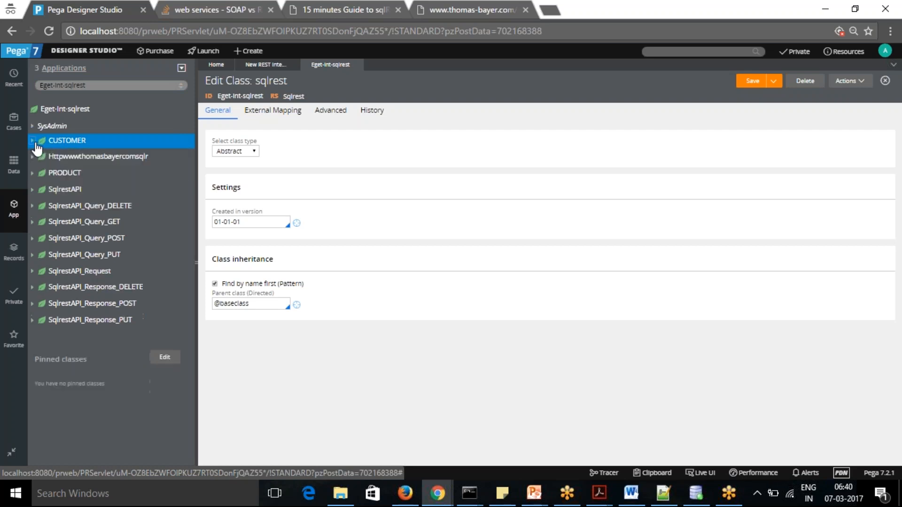
click(32, 173)
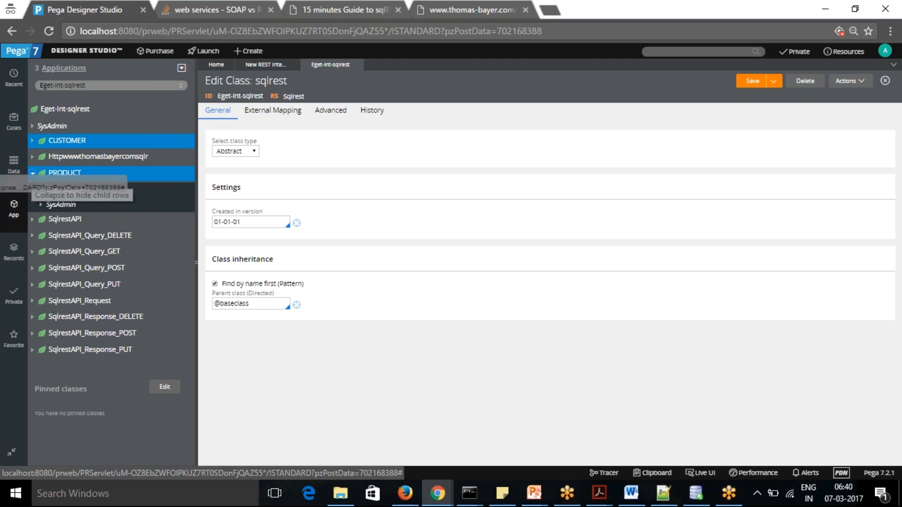
click(33, 173)
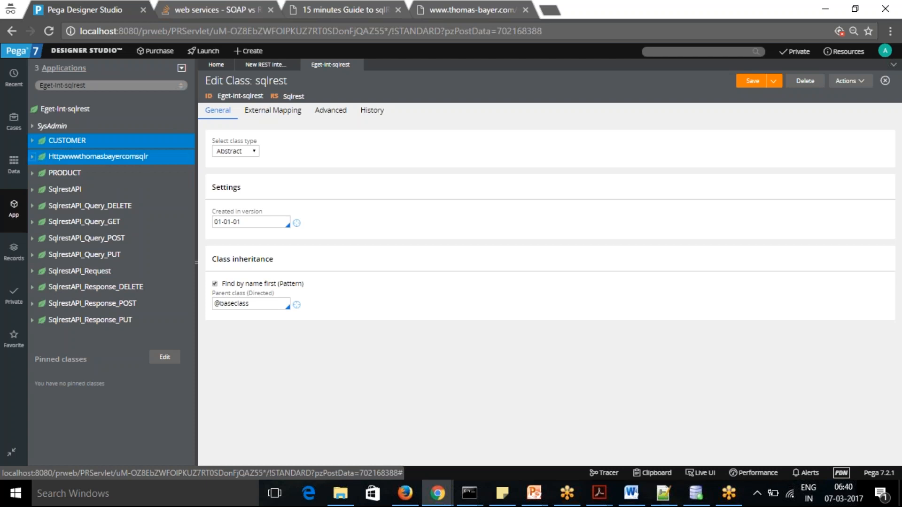
Examine the CUSTOMER and PRODUCT properties in the data model of the Httpwwwthomasbayercomsqlr class, and collapse the class
click(32, 157)
click(40, 174)
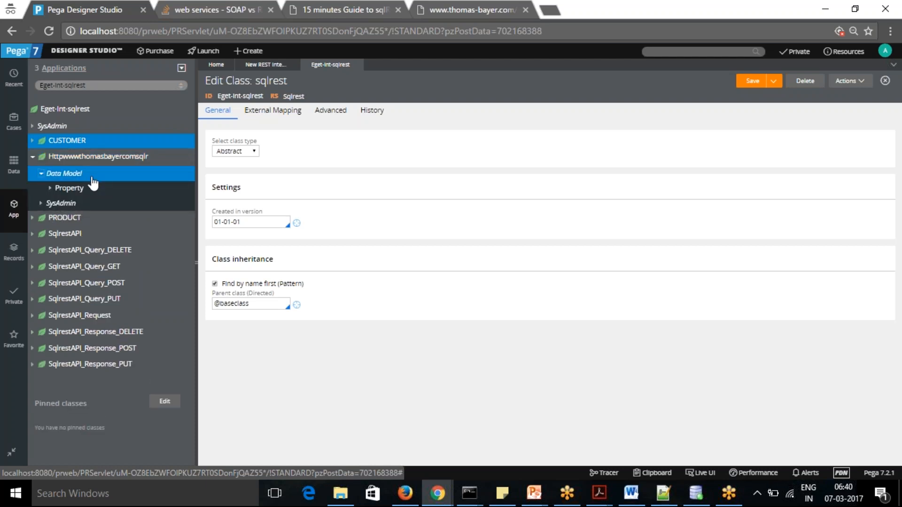
click(50, 188)
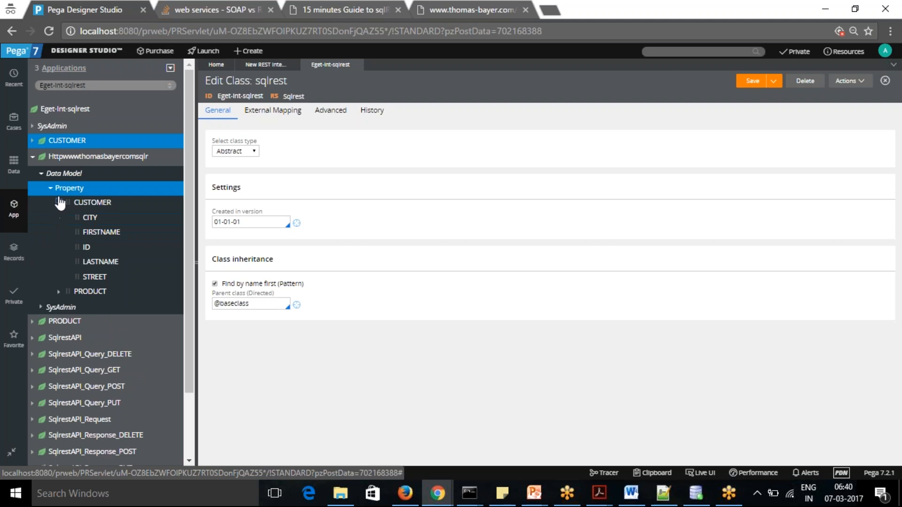
click(58, 203)
click(59, 218)
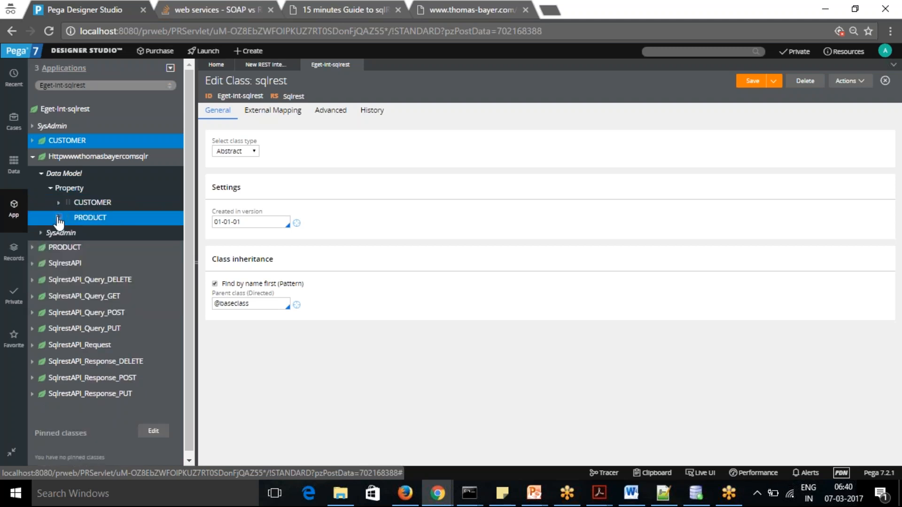
click(59, 217)
click(33, 158)
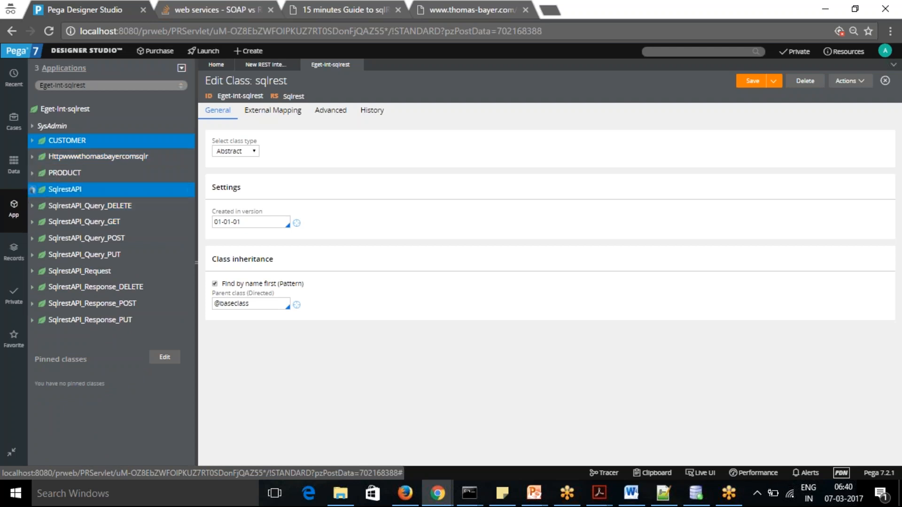
Open the Sqlrest Connect REST rule under the SqlrestAPI class to review its resource path and parameters
click(32, 190)
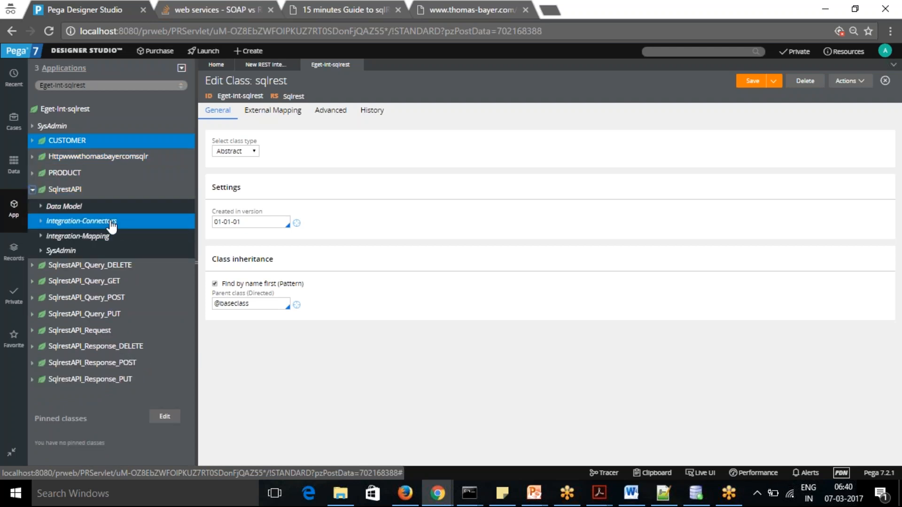
click(41, 220)
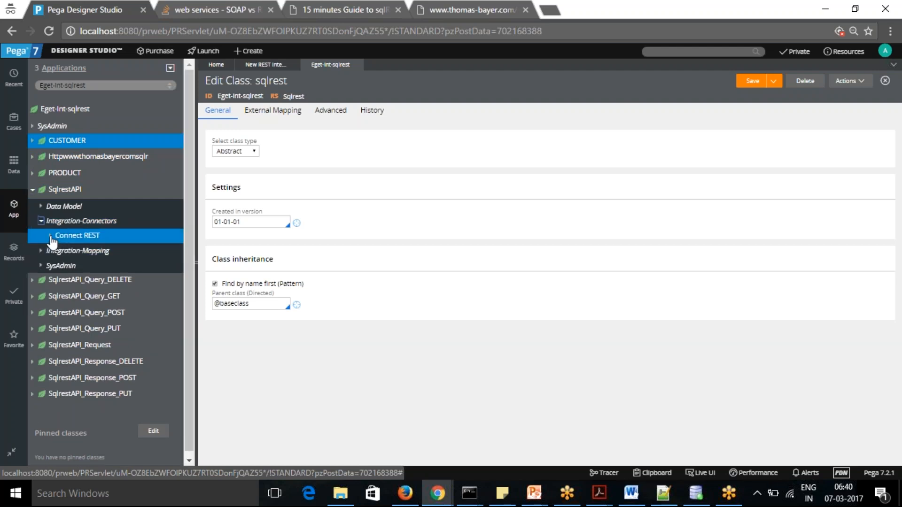
click(50, 235)
click(84, 251)
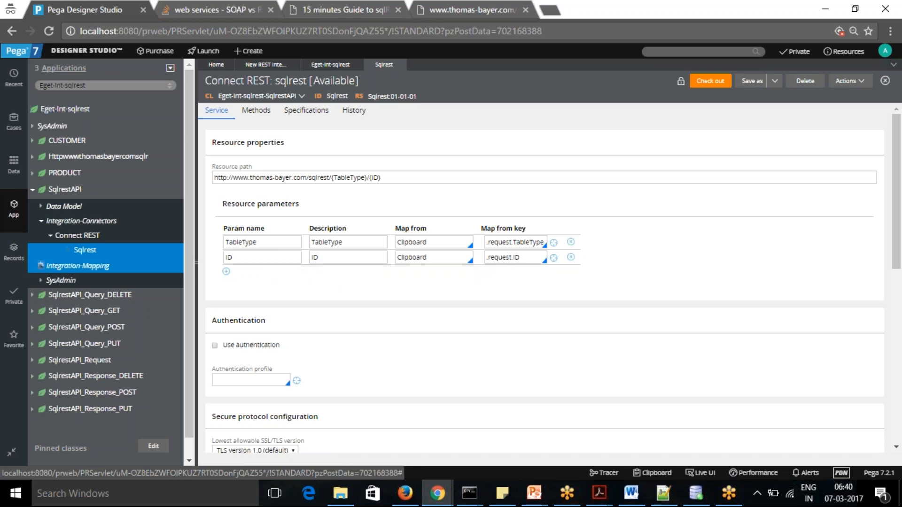
Open SqlrestAPI's response_GET.CUSTOMER Parse XML rule, review its CUSTOMER element mapping and XML settings, and collapse the class
click(41, 265)
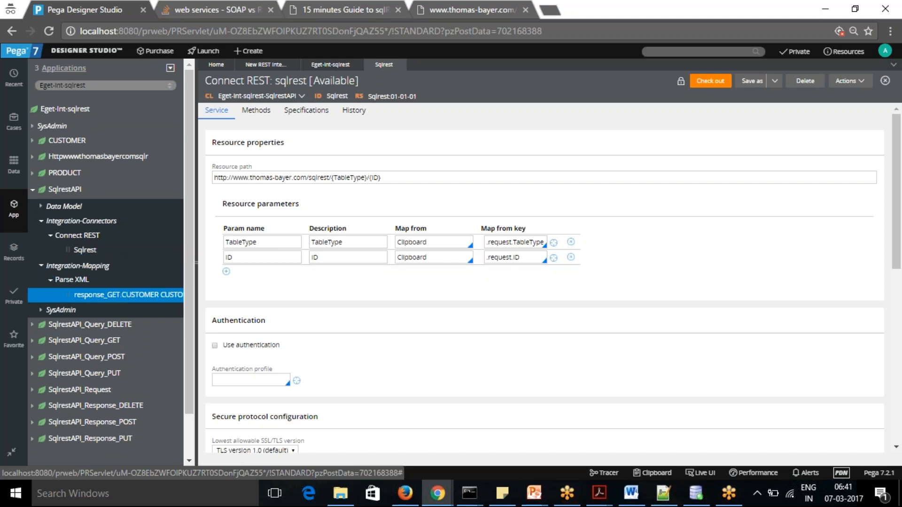
click(123, 294)
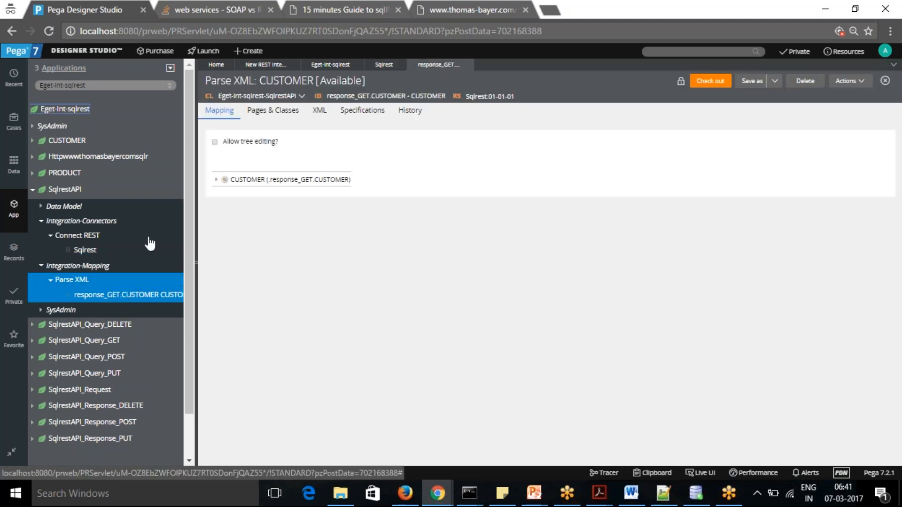
click(216, 179)
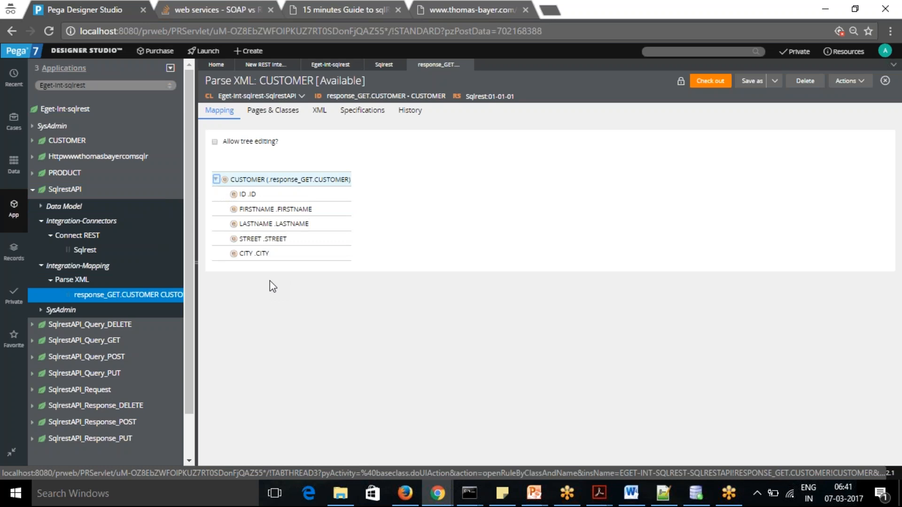
click(320, 112)
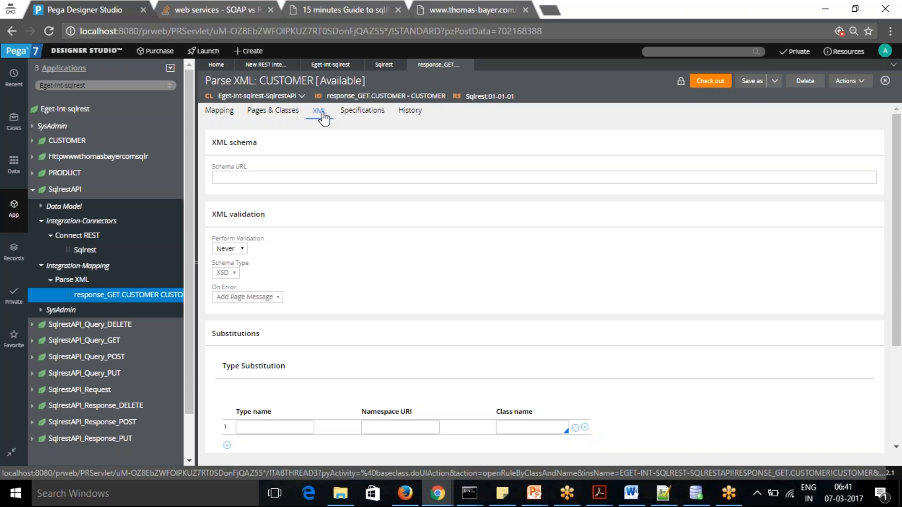
click(219, 112)
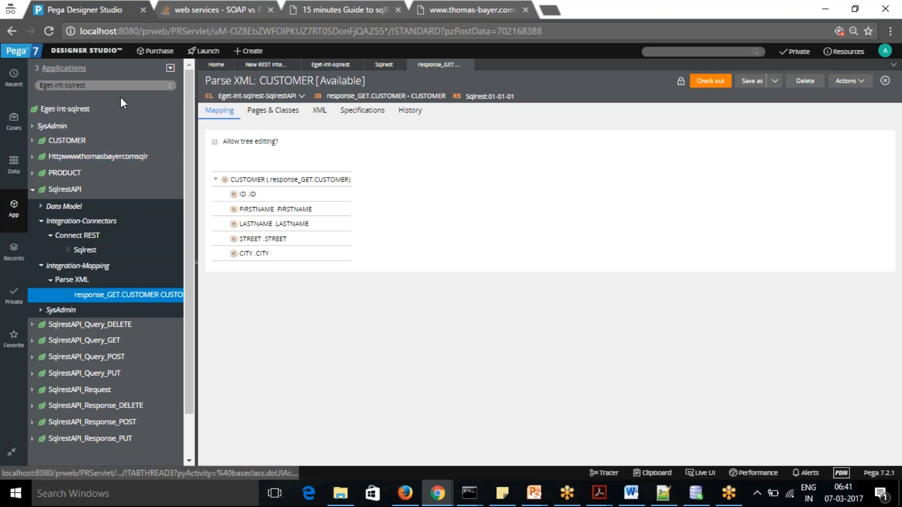
click(32, 191)
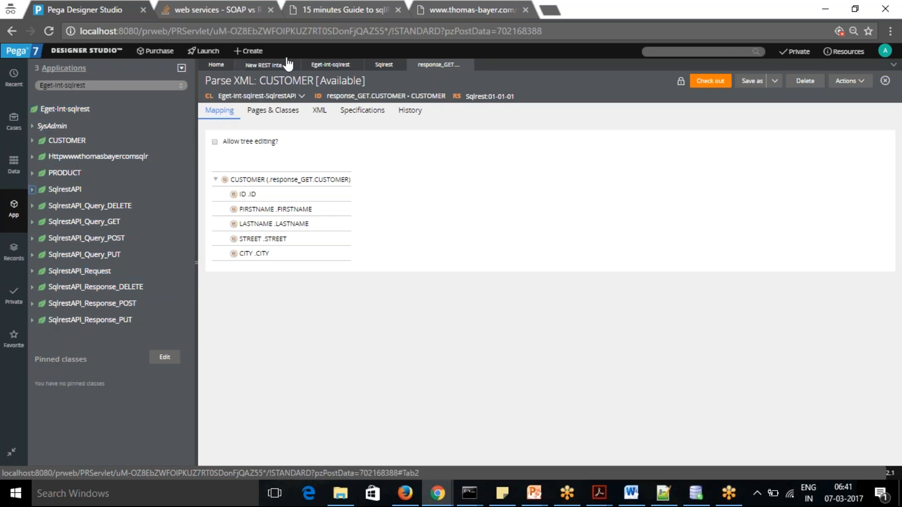
Open the data class Eget-Data-sqlrest from the generation summary and switch the application explorer to that class
click(266, 65)
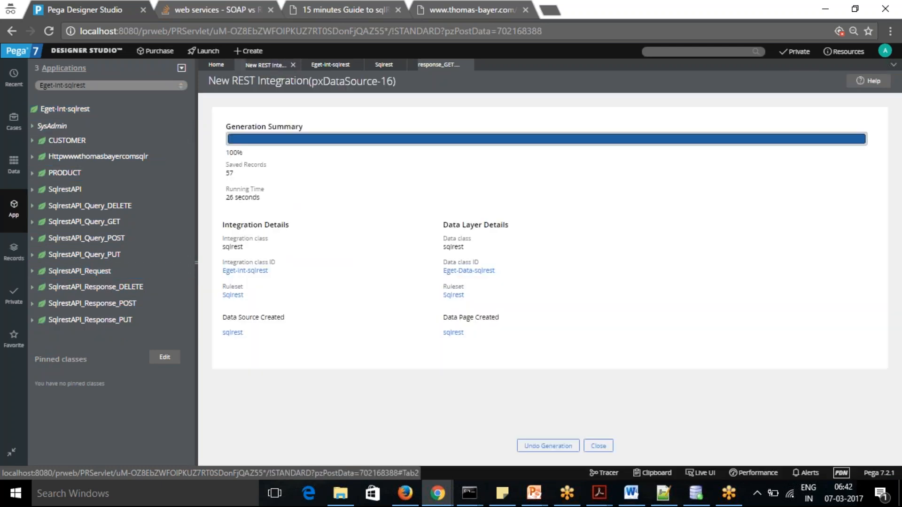
click(473, 271)
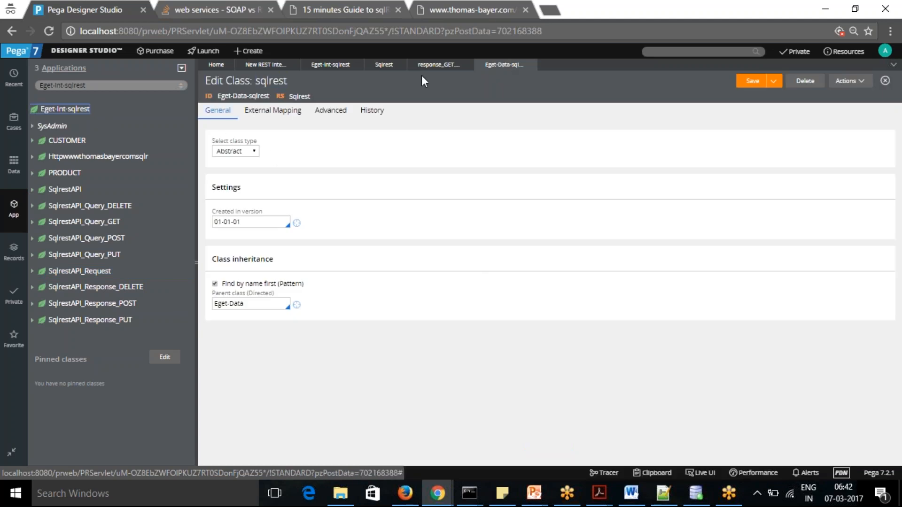
click(63, 85)
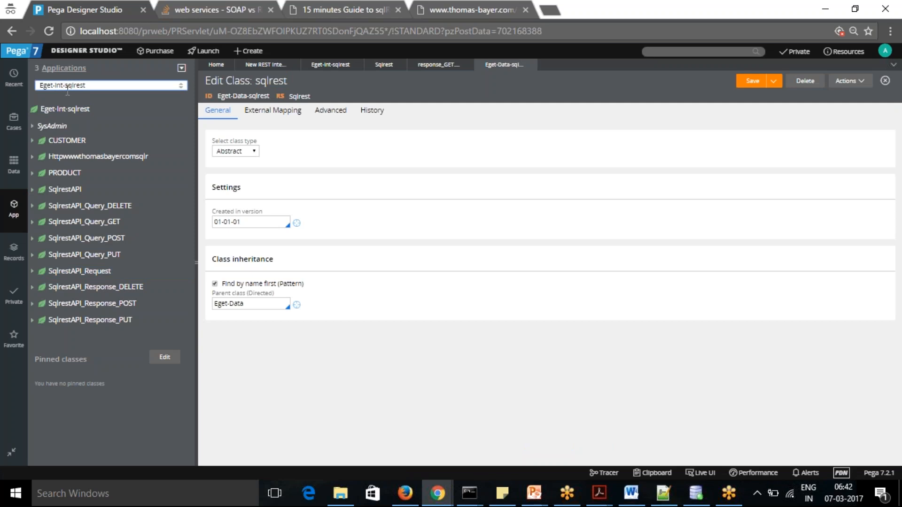
text(Data)
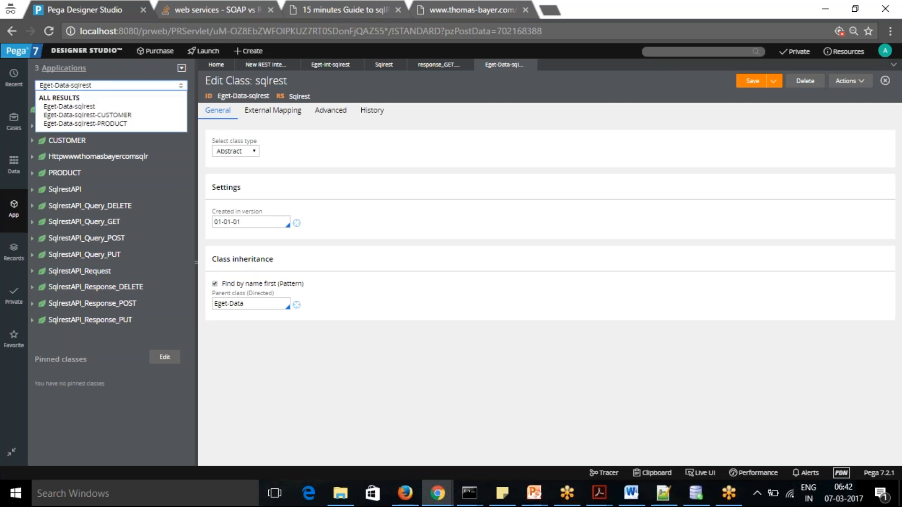
click(76, 107)
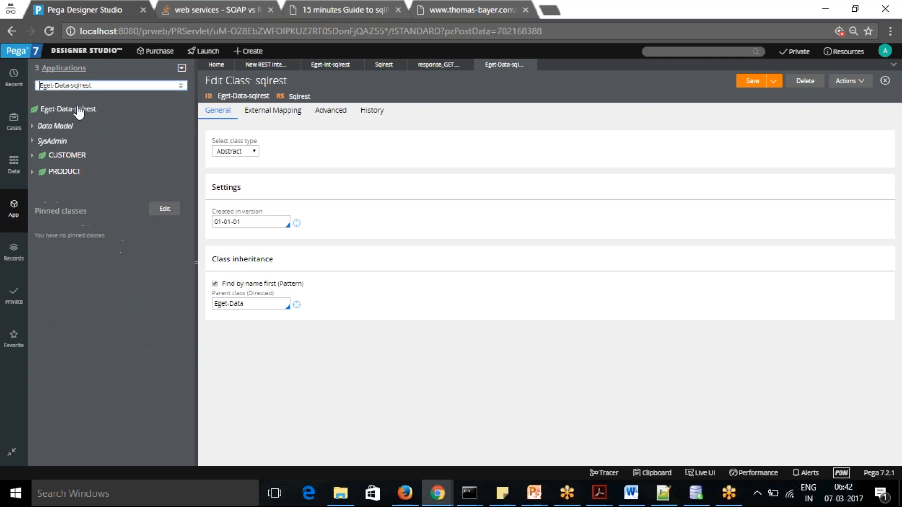
Expand the CUSTOMER and PRODUCT data classes and open the D_Sqlrest data page to review its definition and data source
click(32, 155)
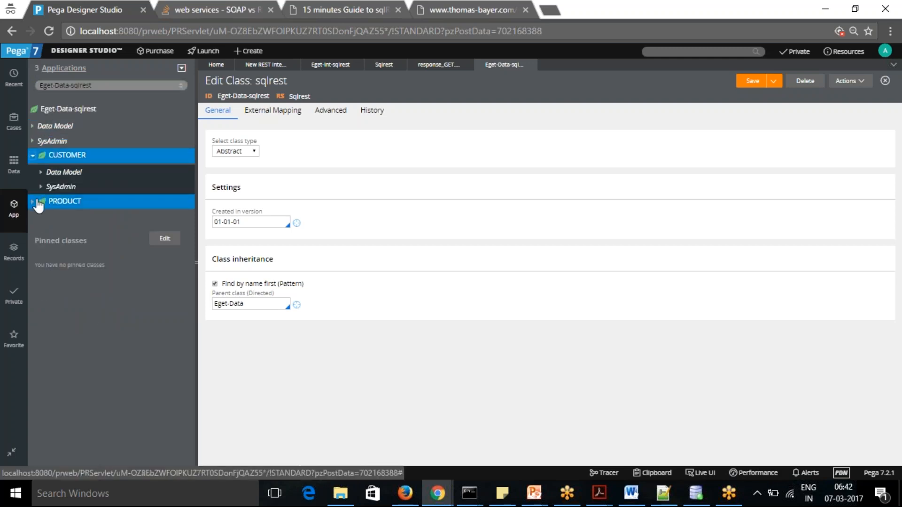
click(33, 202)
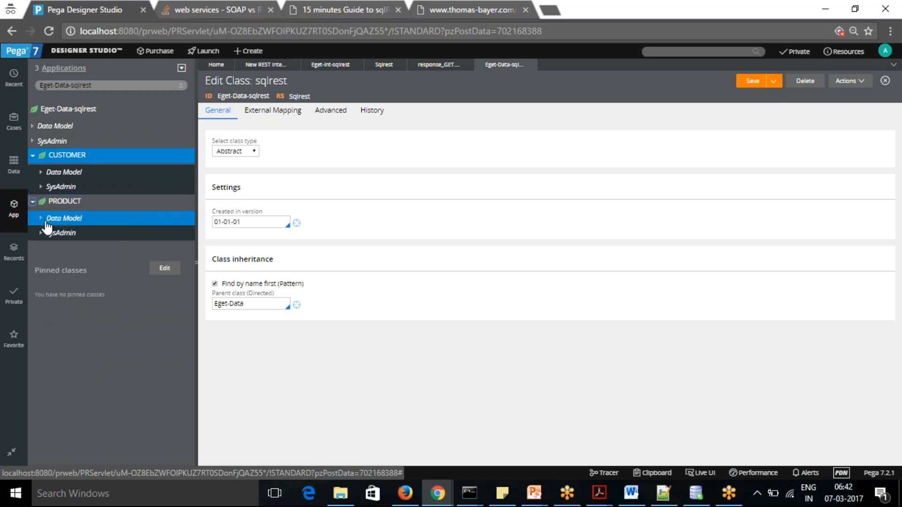
click(32, 125)
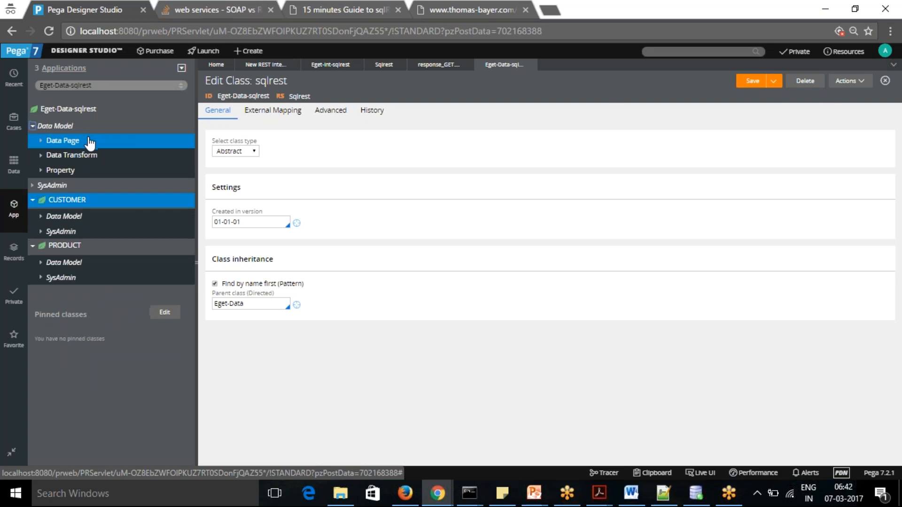
click(41, 140)
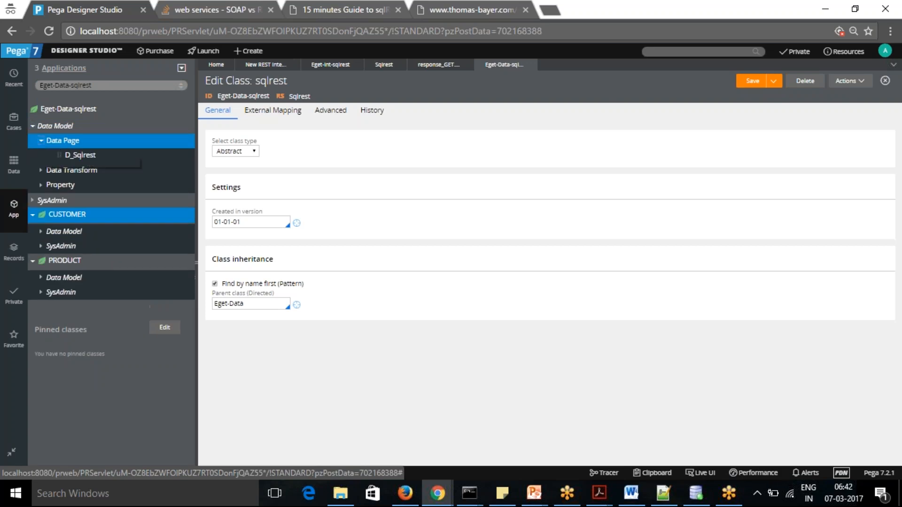
click(81, 155)
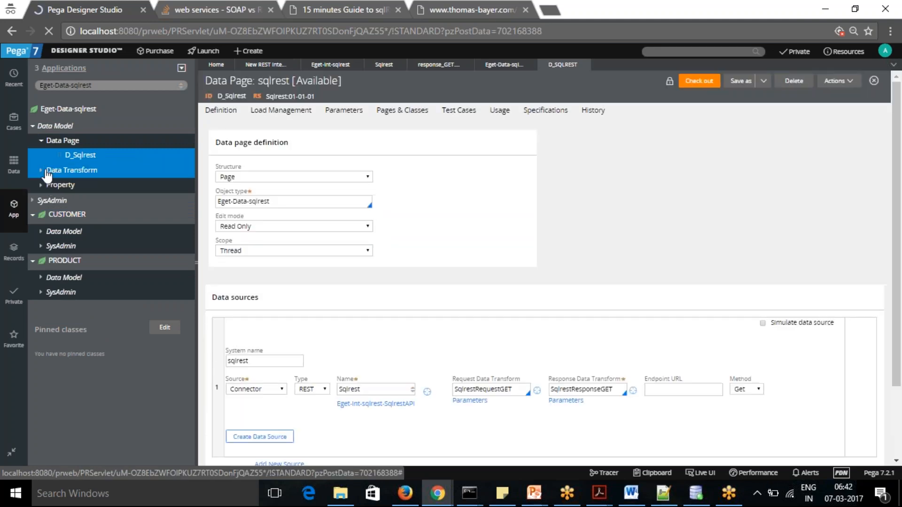
List the data transforms and properties of Eget-Data-sqlrest, and examine the fields of its CUSTOMER property
click(41, 171)
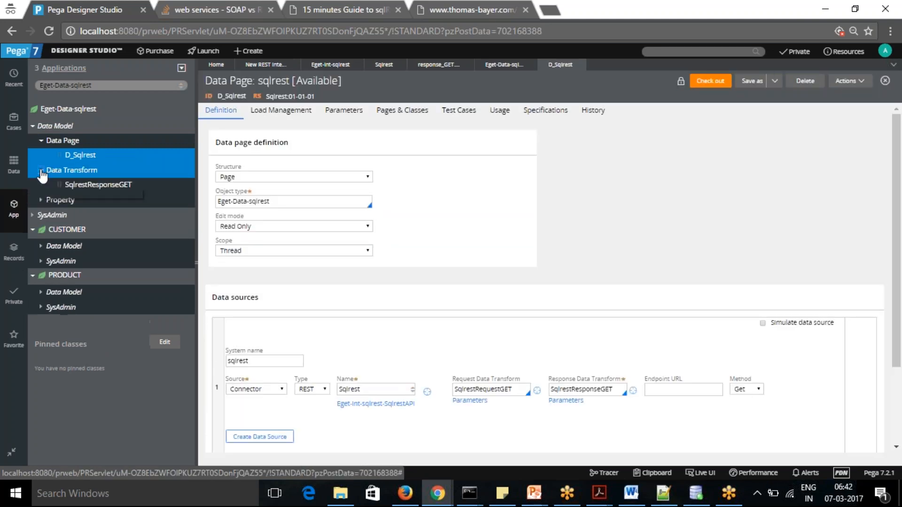
click(41, 201)
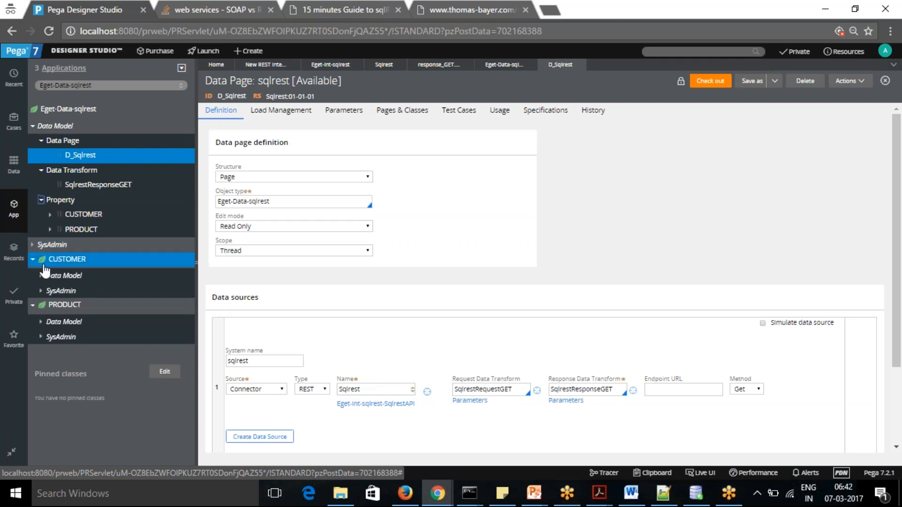
click(50, 214)
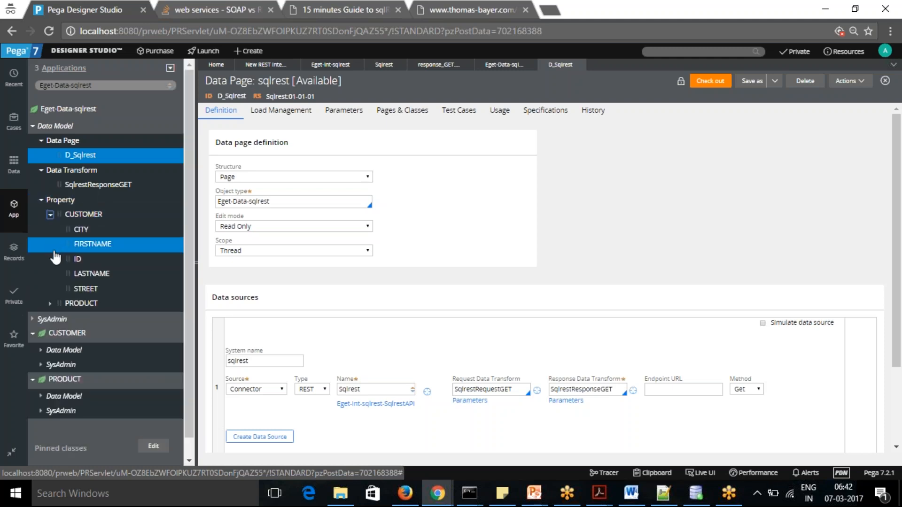
Run the D_Sqlrest data page with TableType CUSTOMER and ID 95
click(50, 215)
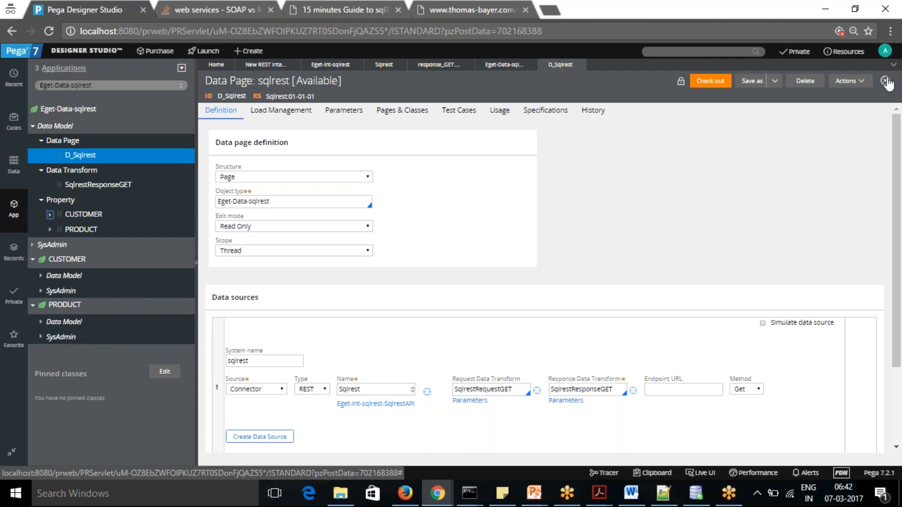
click(862, 86)
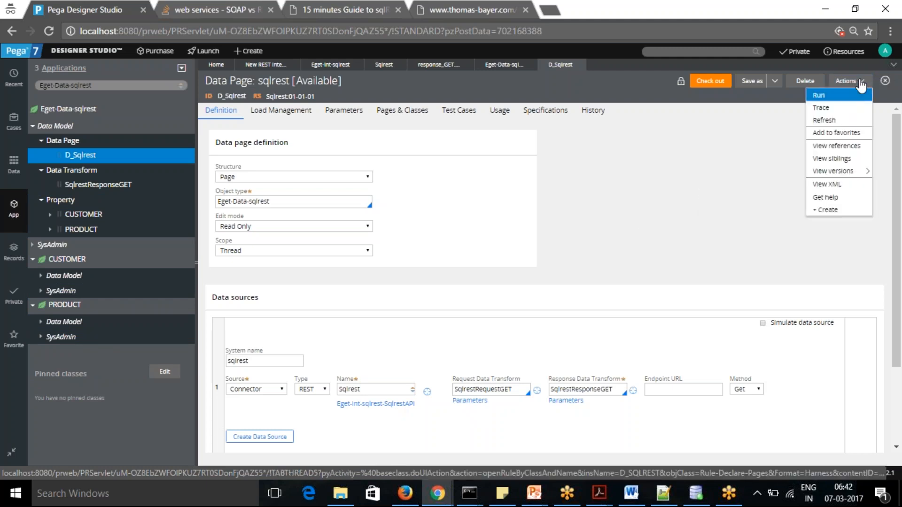
click(831, 94)
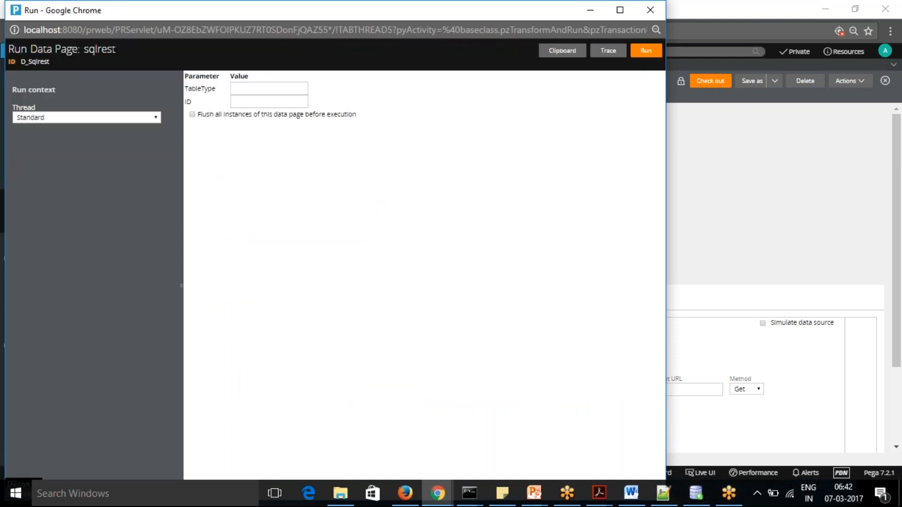
click(250, 88)
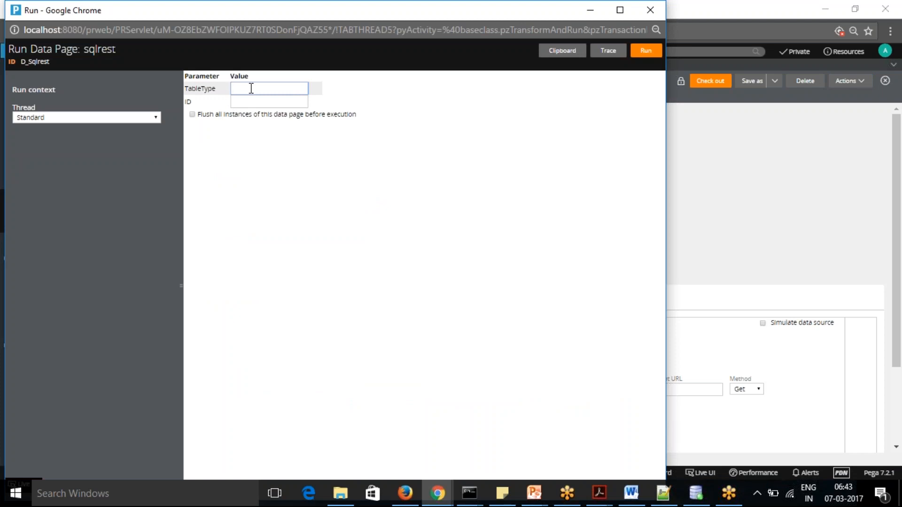
text(CUSTOMER)
key(Tab)
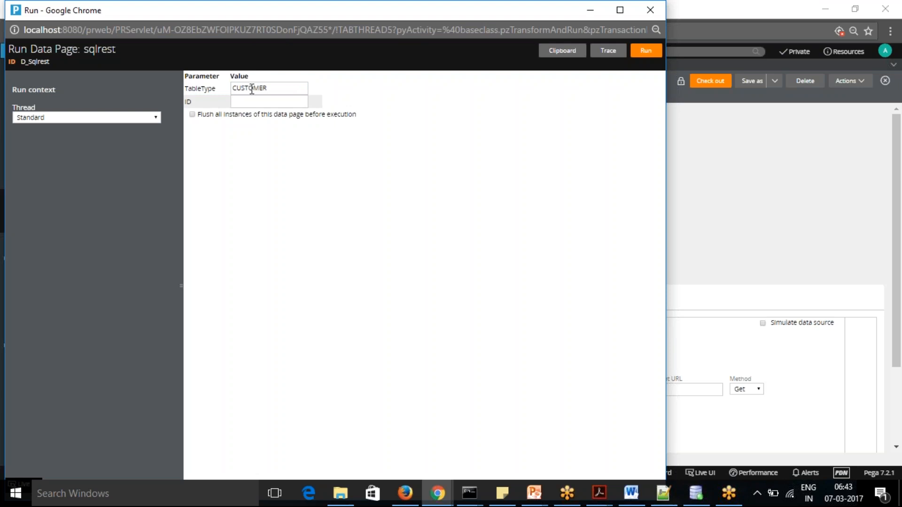
click(266, 102)
click(642, 53)
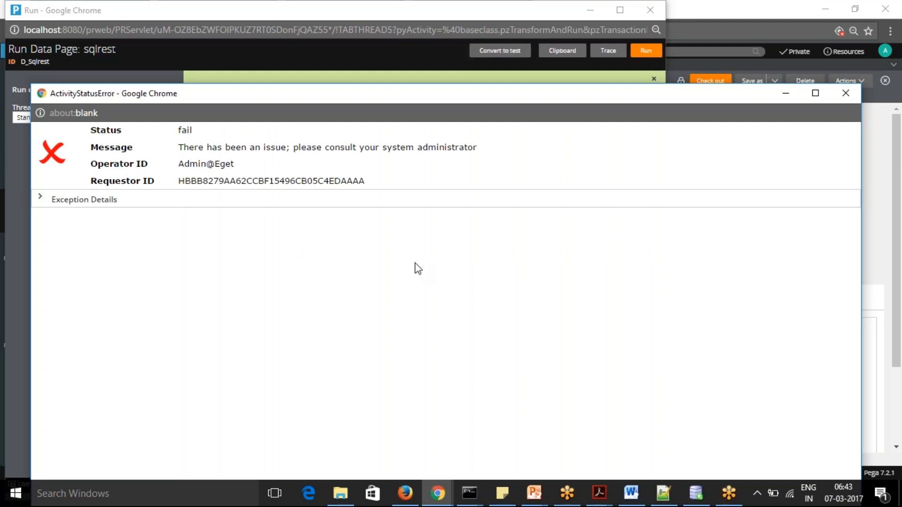
Check the exception details of the failed run and the data page results, and close both run windows
click(41, 199)
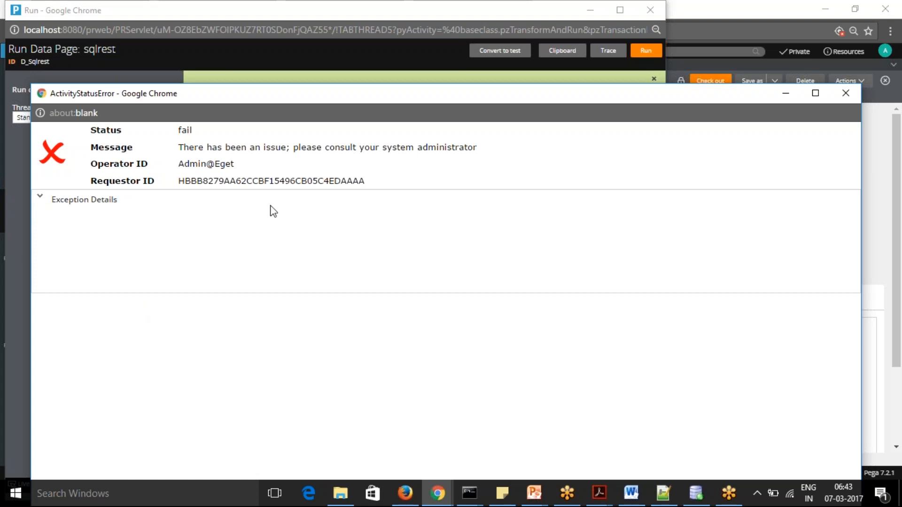
click(846, 94)
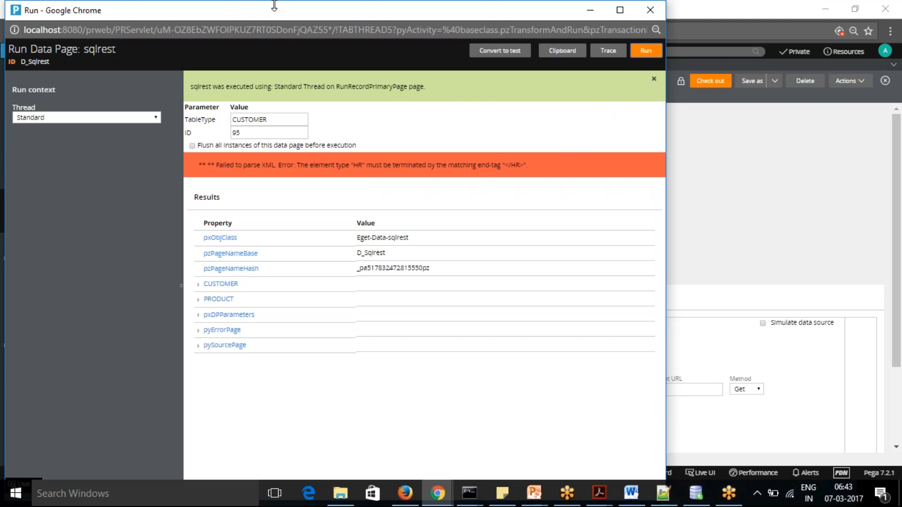
drag(276, 7, 298, 39)
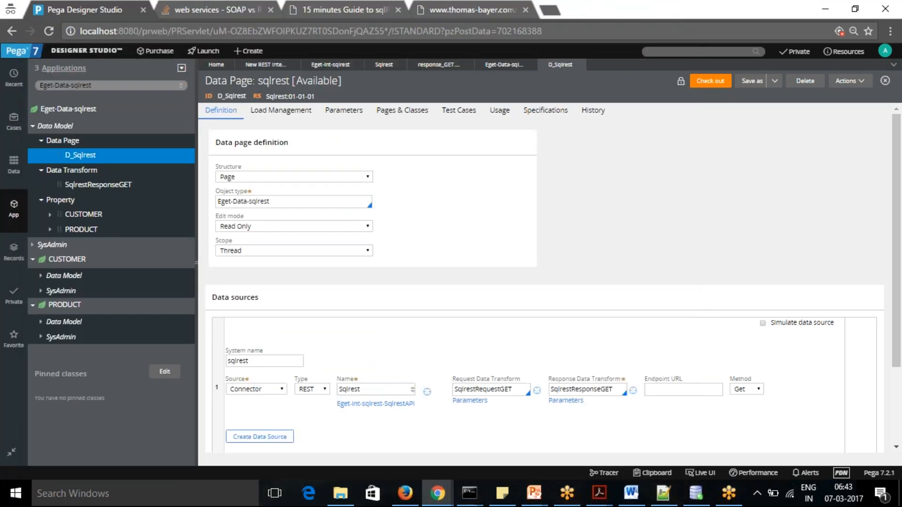
click(672, 43)
Open the Tracer, accept its event settings as they are, and clear the recorded events
click(607, 474)
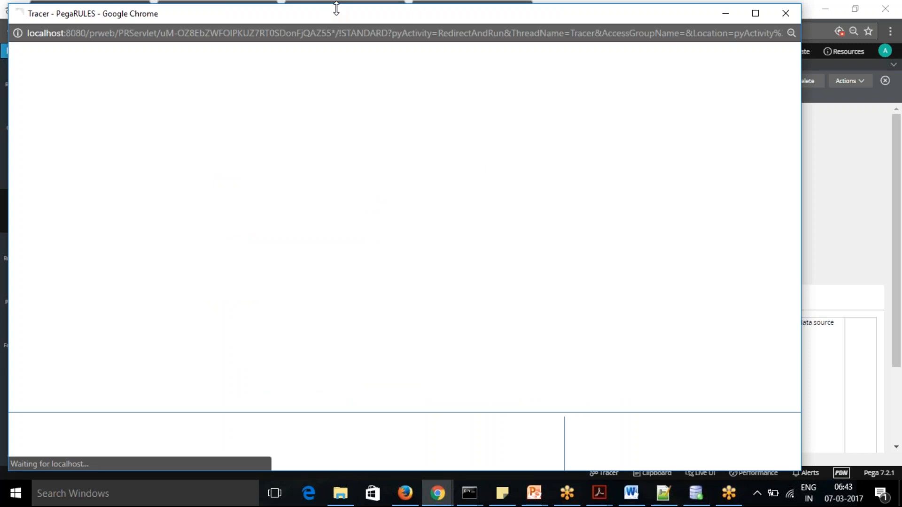
drag(340, 13, 364, 68)
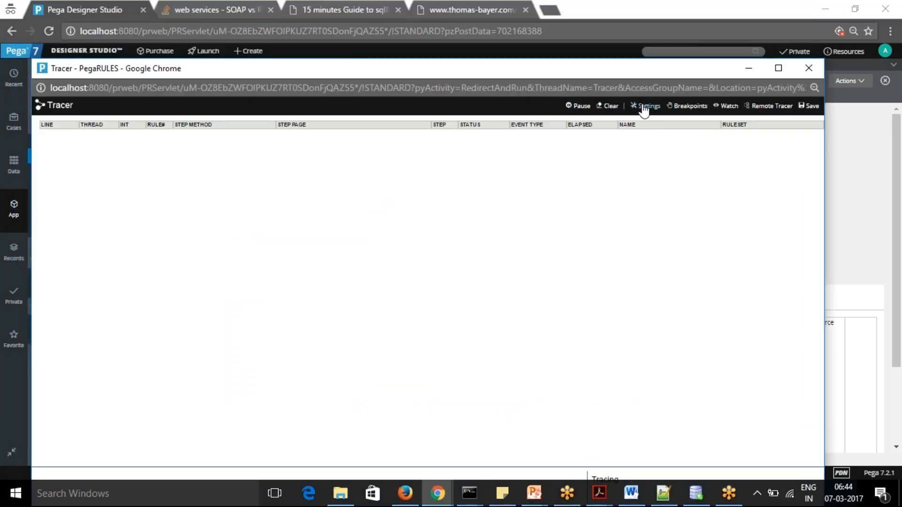
click(645, 109)
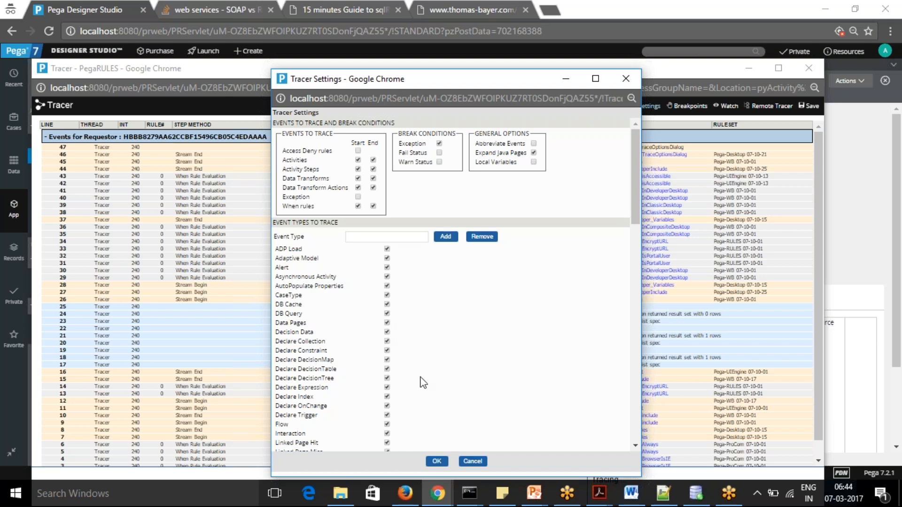
click(437, 462)
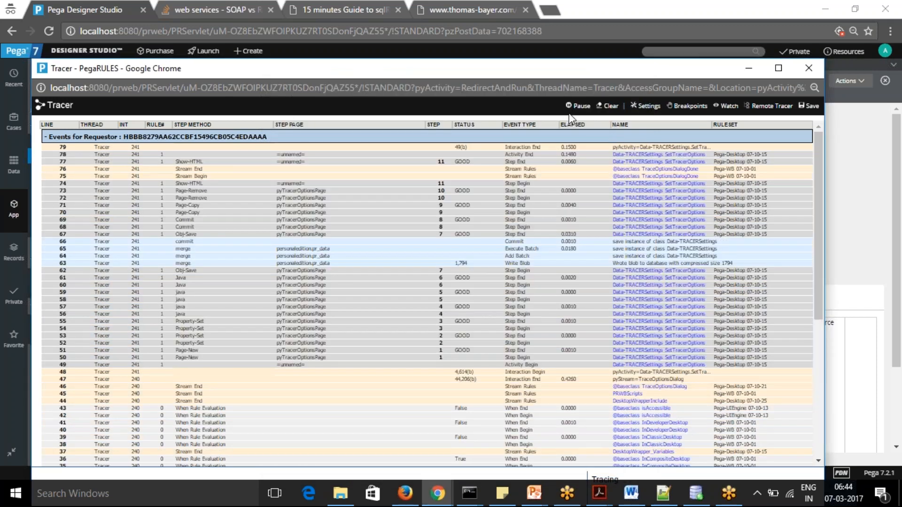
click(608, 107)
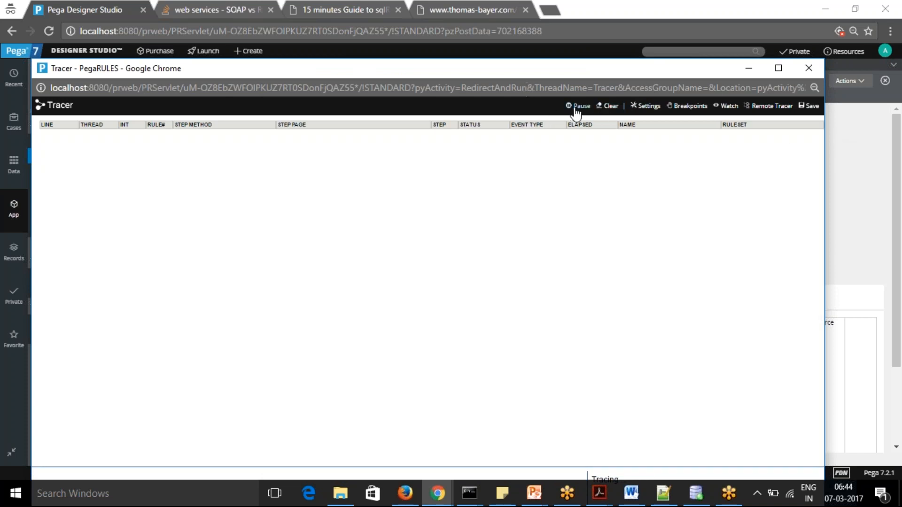
Reopen the run window of the D_Sqlrest data page and set TableType to CUSTOMER and ID to 45
click(442, 495)
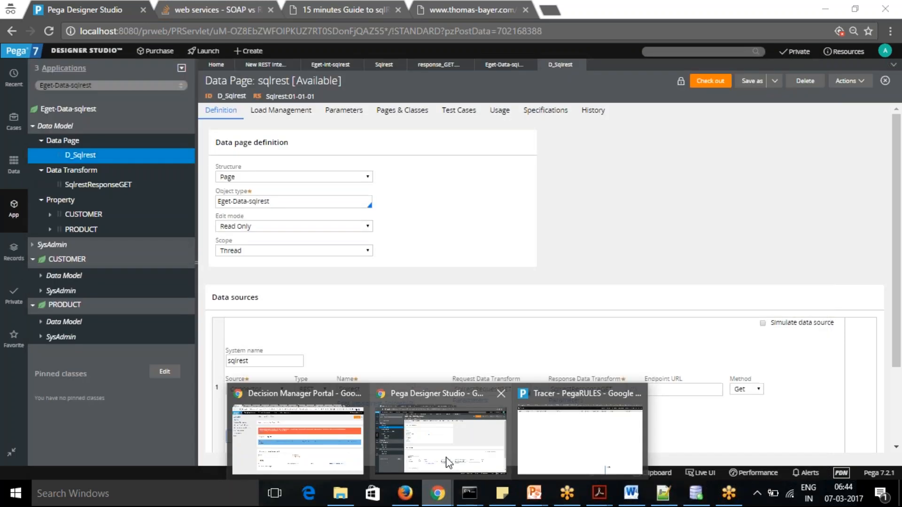
click(446, 463)
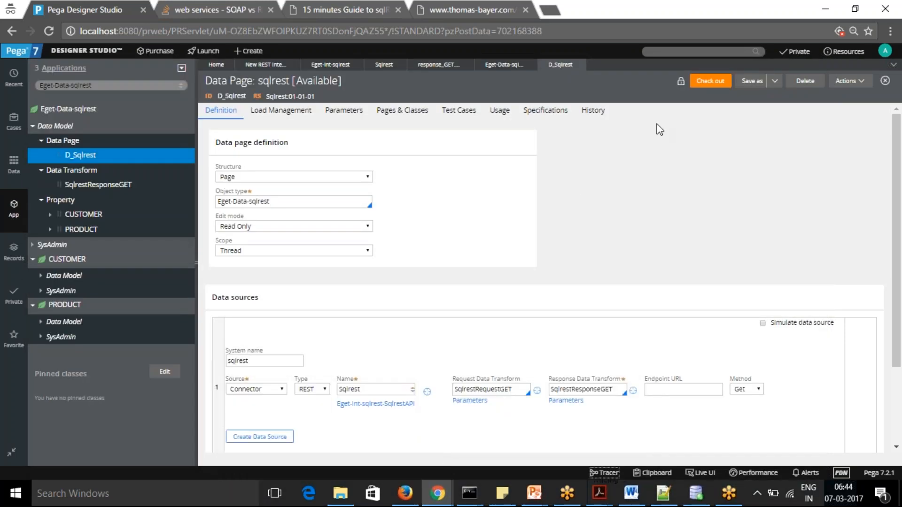
click(848, 85)
click(840, 95)
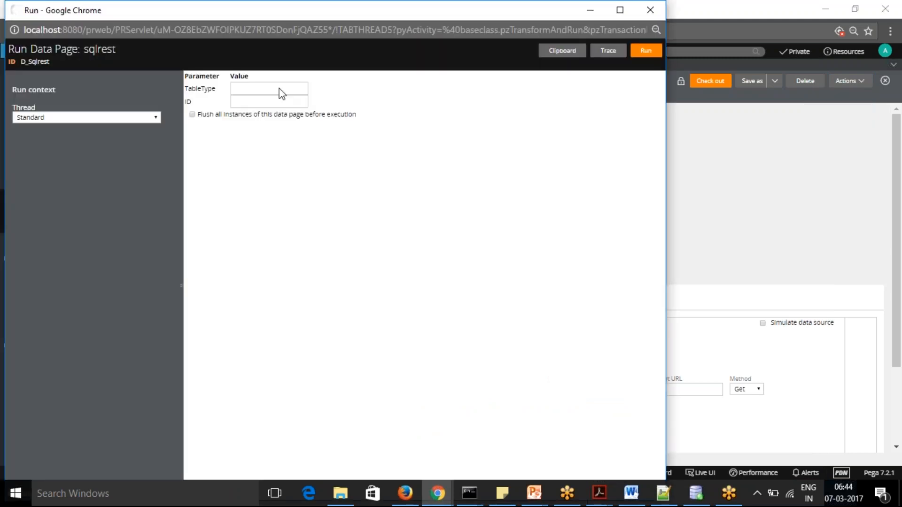
click(279, 88)
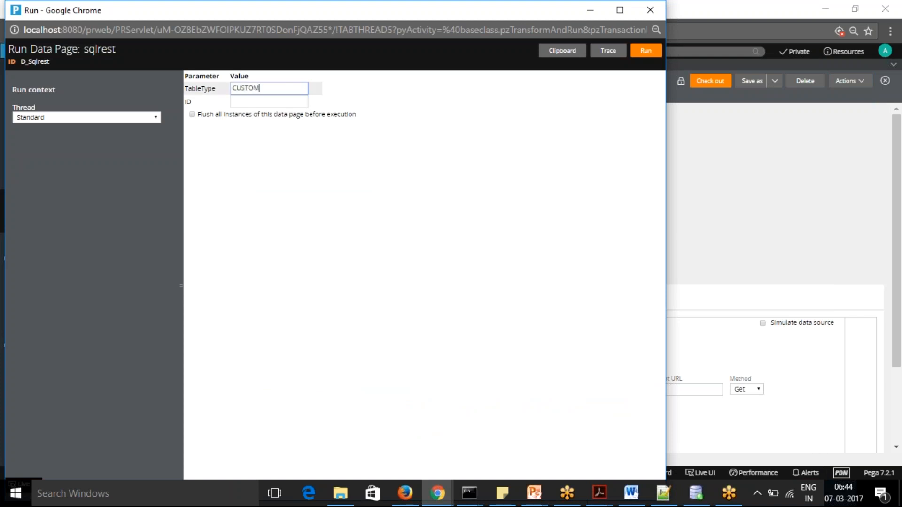
key(Tab)
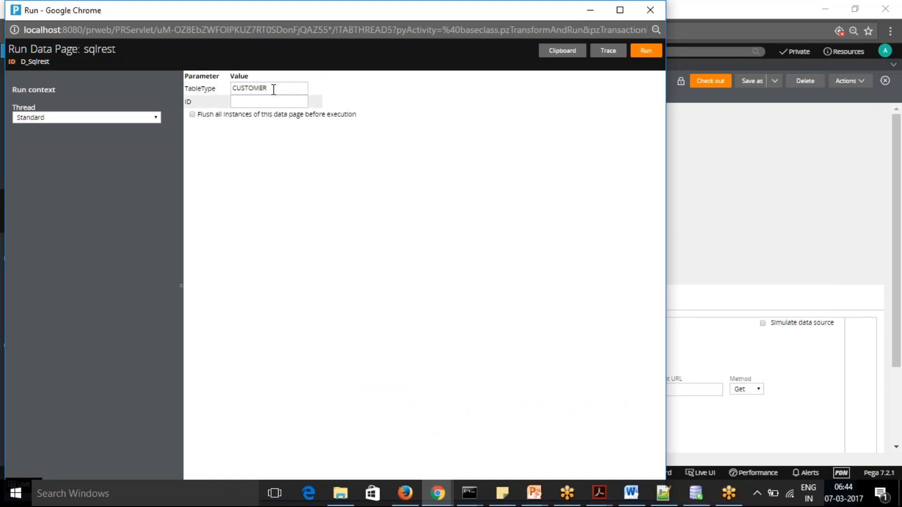
click(274, 100)
Clear the events recorded in the Tracer and minimize it to return to the data page run window
key(alt+Tab)
key(Tab)
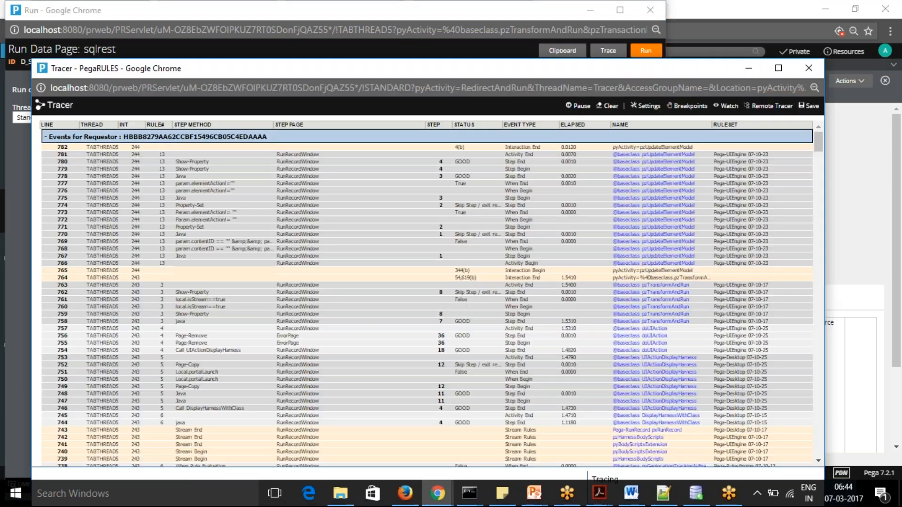
click(609, 108)
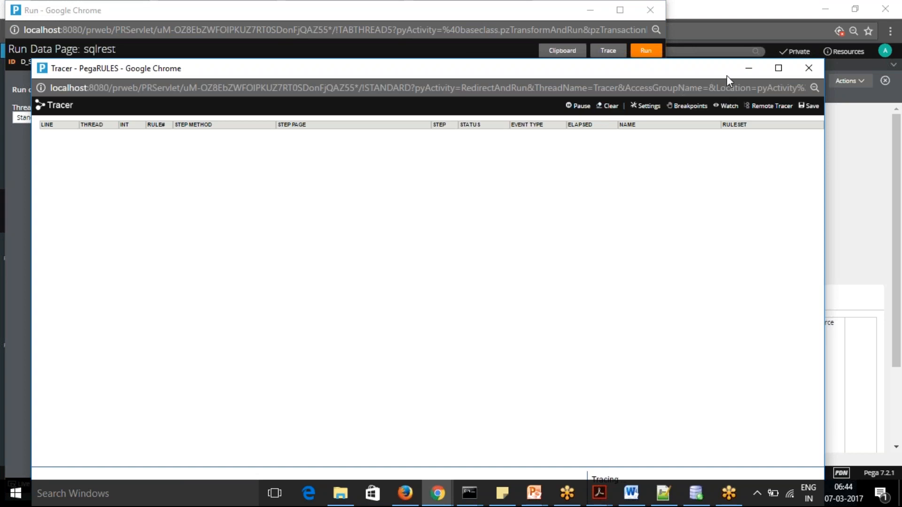
click(749, 70)
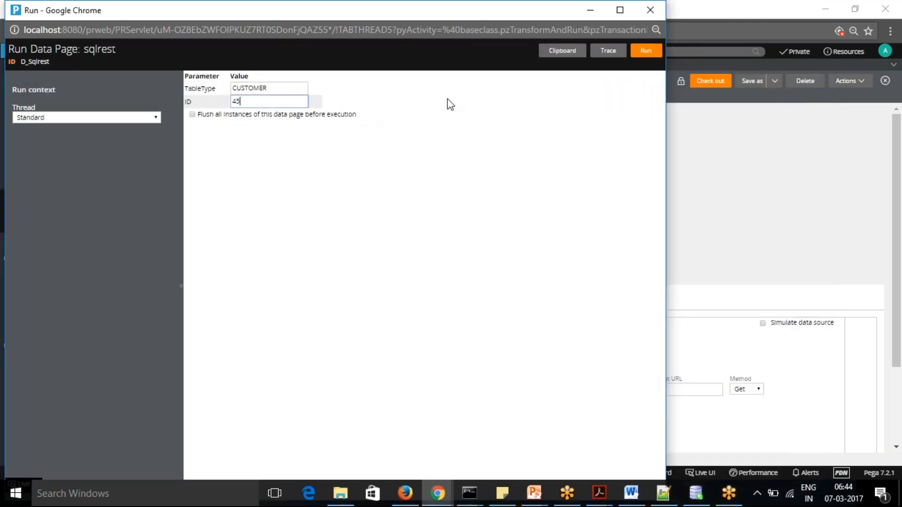
Run the data page with the entered parameters and examine the returned CUSTOMER and PRODUCT pages
click(646, 51)
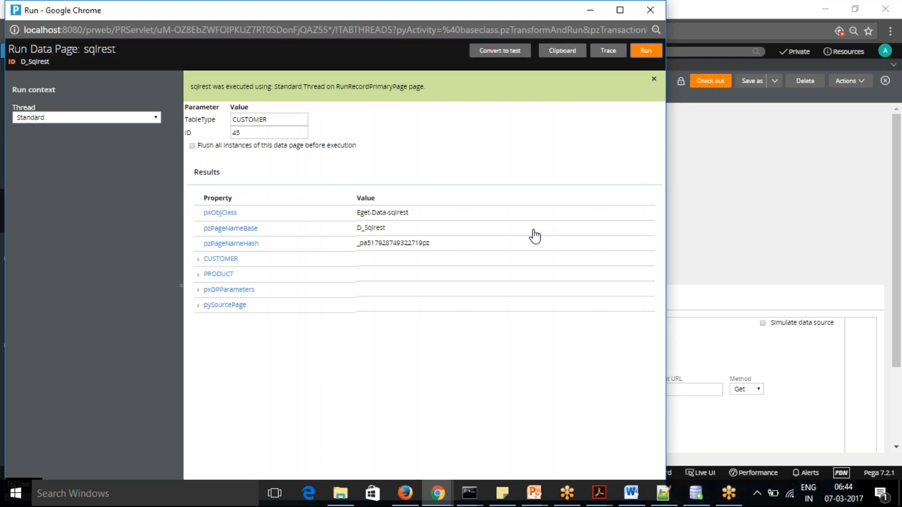
click(199, 263)
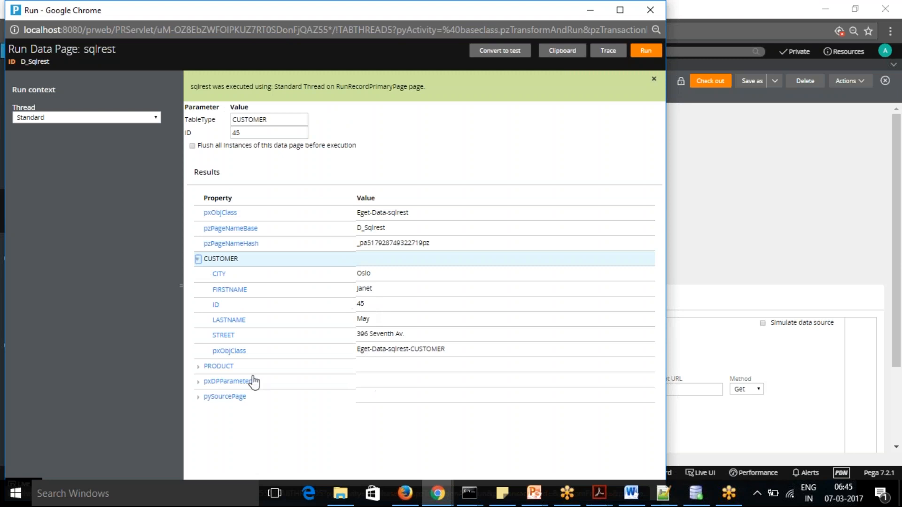
click(199, 366)
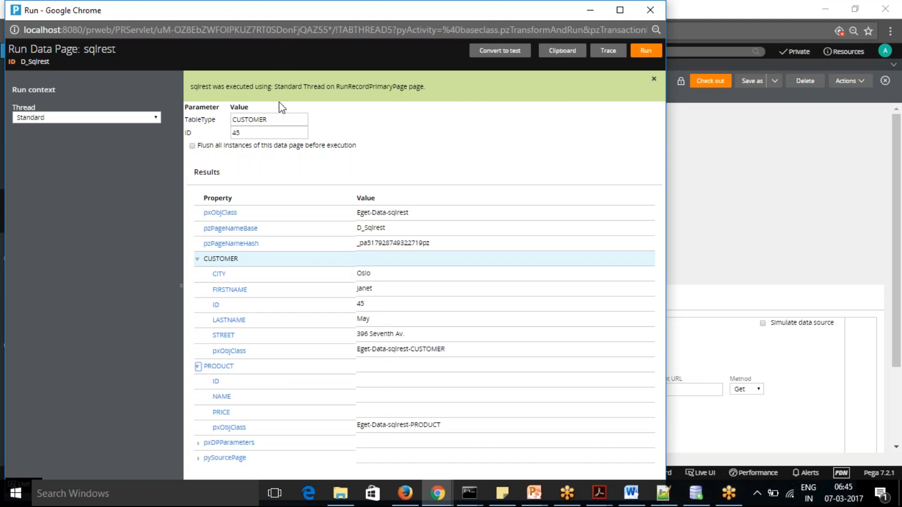
Set TableType to PRODUCT and run the data page again with ID 45
click(273, 120)
drag(274, 119, 222, 124)
text(P)
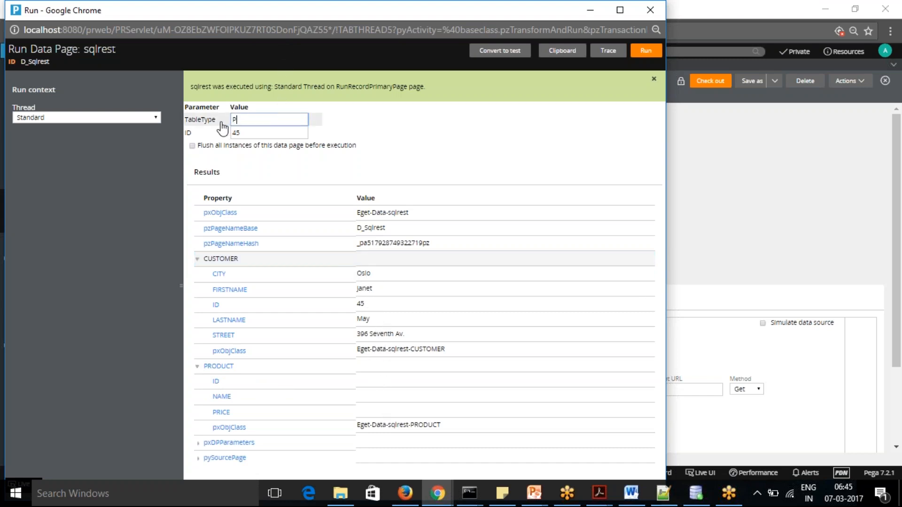
text(RODUCT)
click(646, 51)
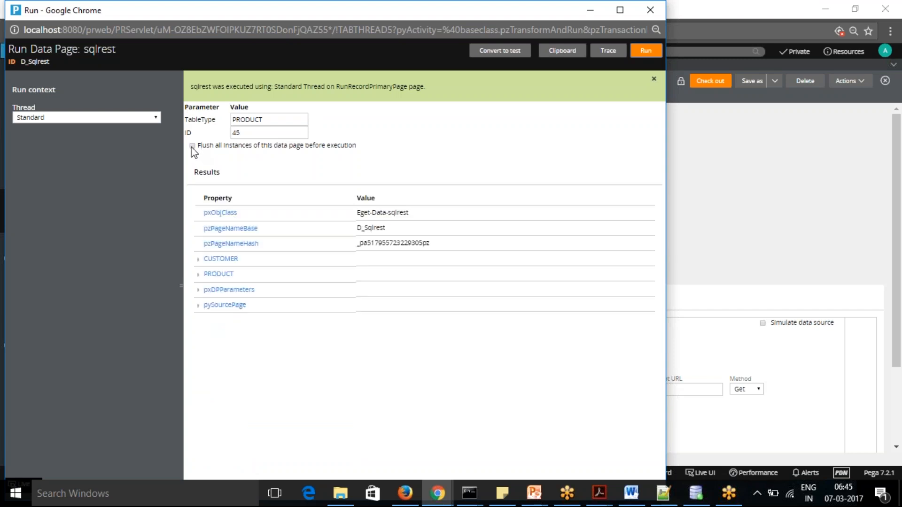
Examine the CUSTOMER and PRODUCT result pages and enable flushing all data page instances before execution
click(198, 260)
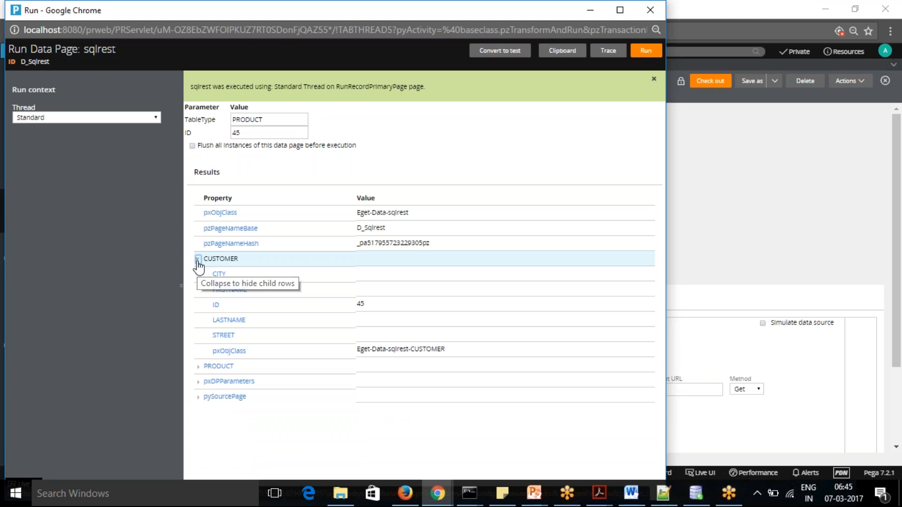
click(197, 261)
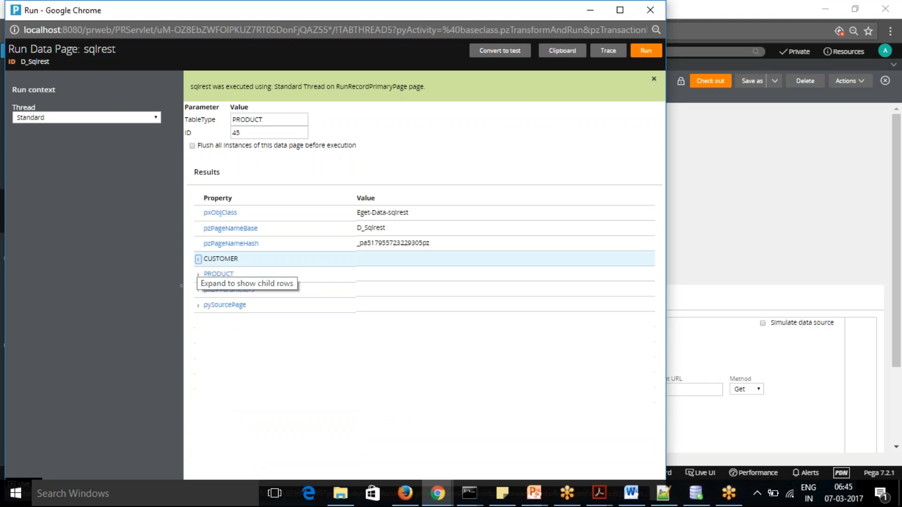
click(198, 274)
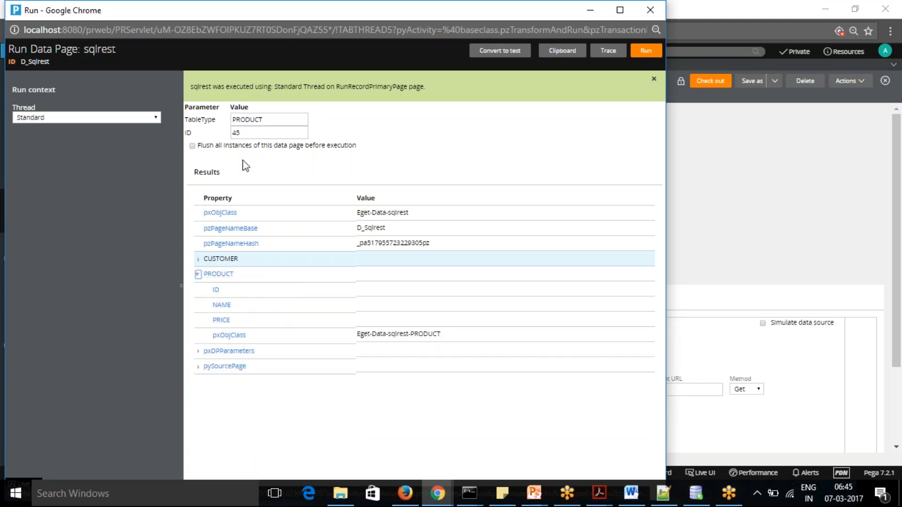
click(192, 146)
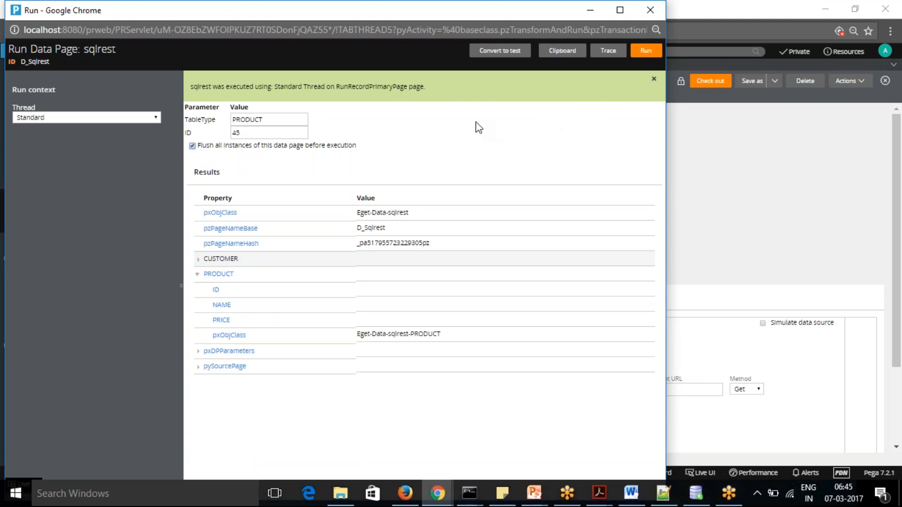
Open the SqlrestResponseGET data transform from the data page's response source and examine the expanded PRODUCT and CUSTOMER mappings
click(803, 272)
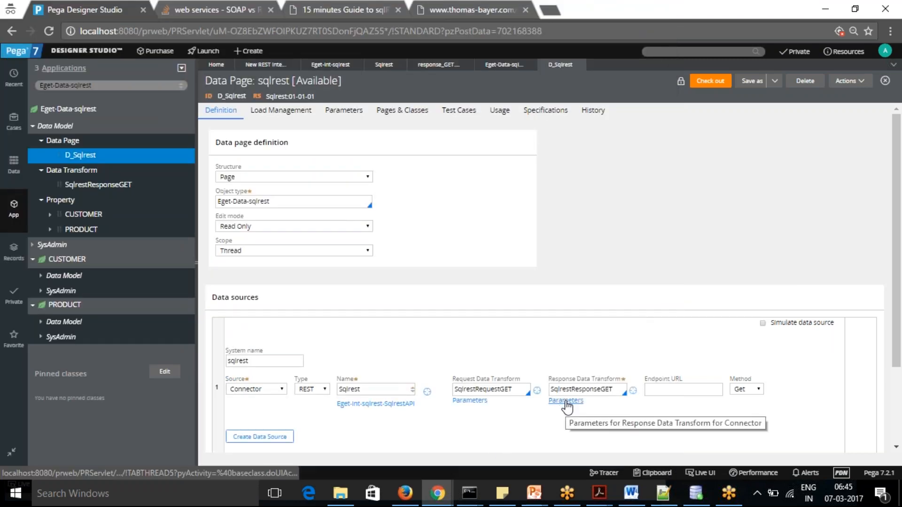
mouse_move(632, 393)
click(632, 391)
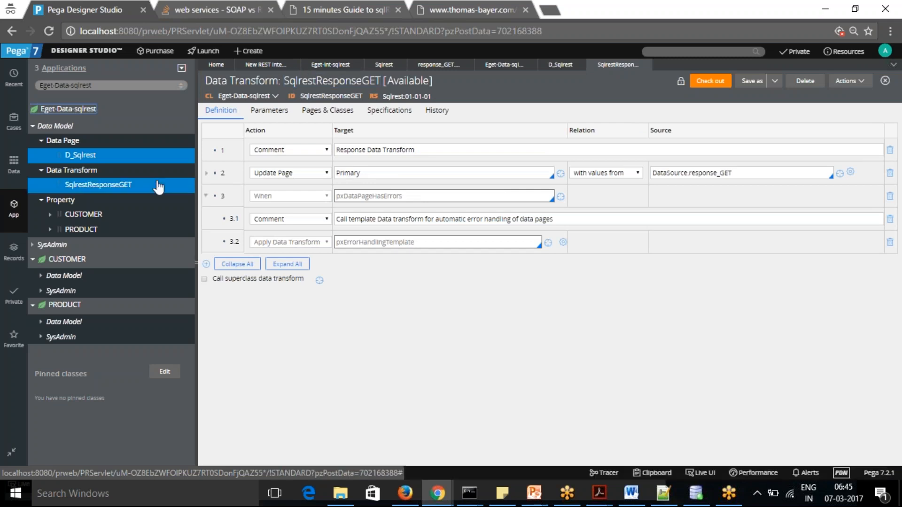
click(208, 179)
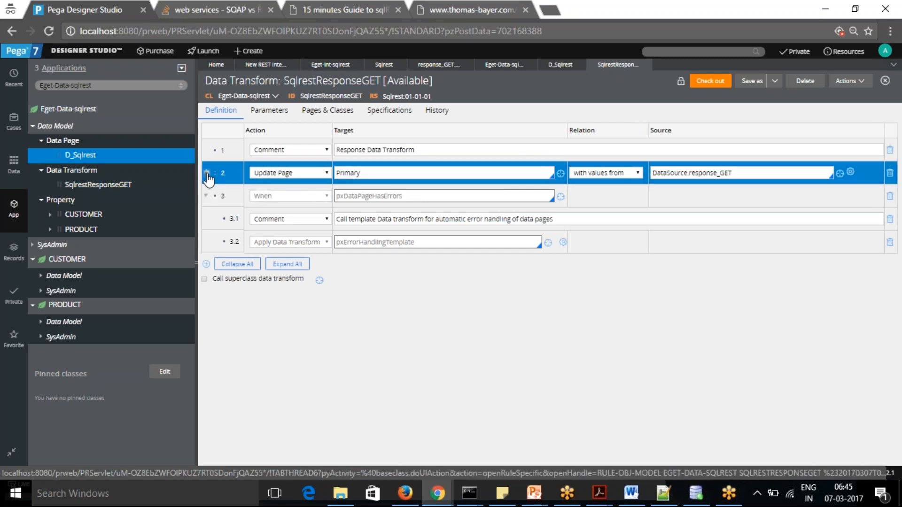
click(207, 174)
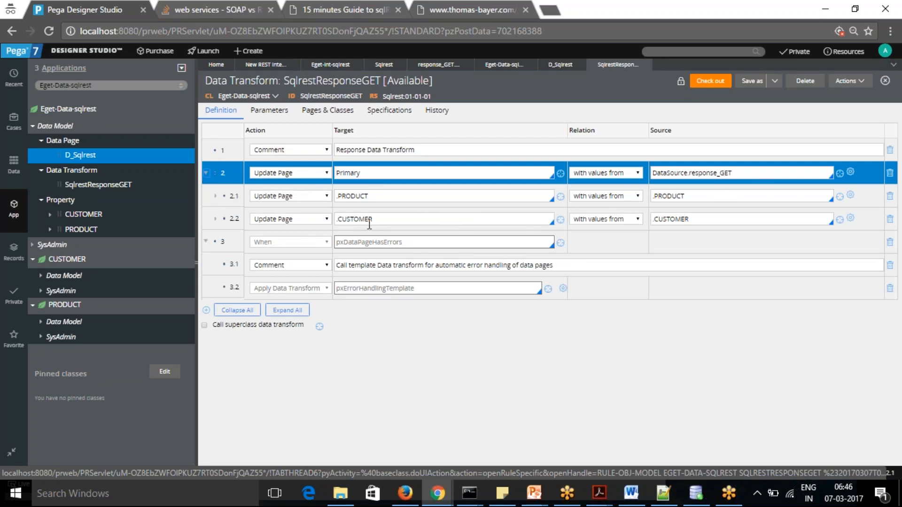
click(215, 196)
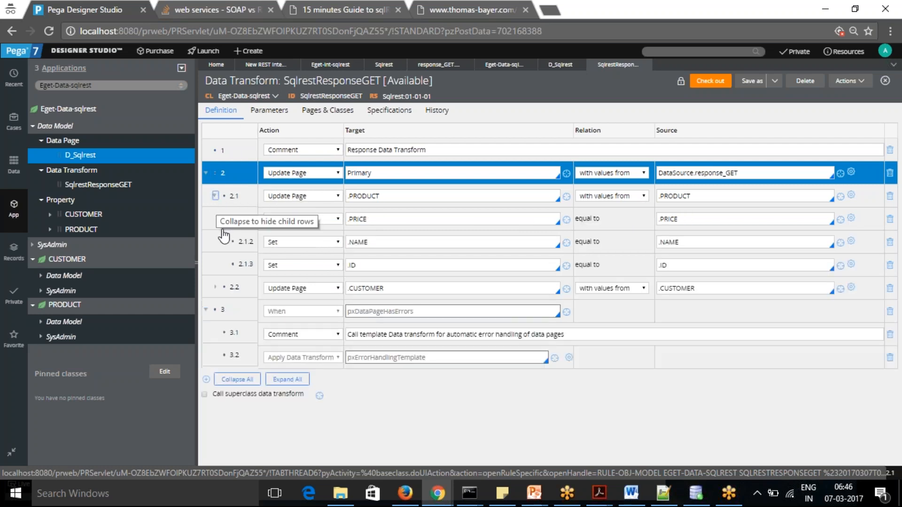
click(216, 286)
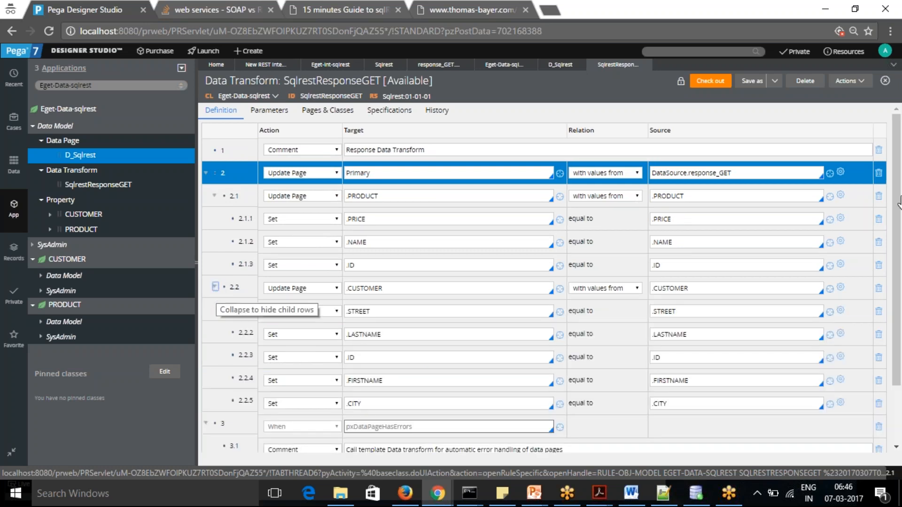
drag(899, 182, 899, 198)
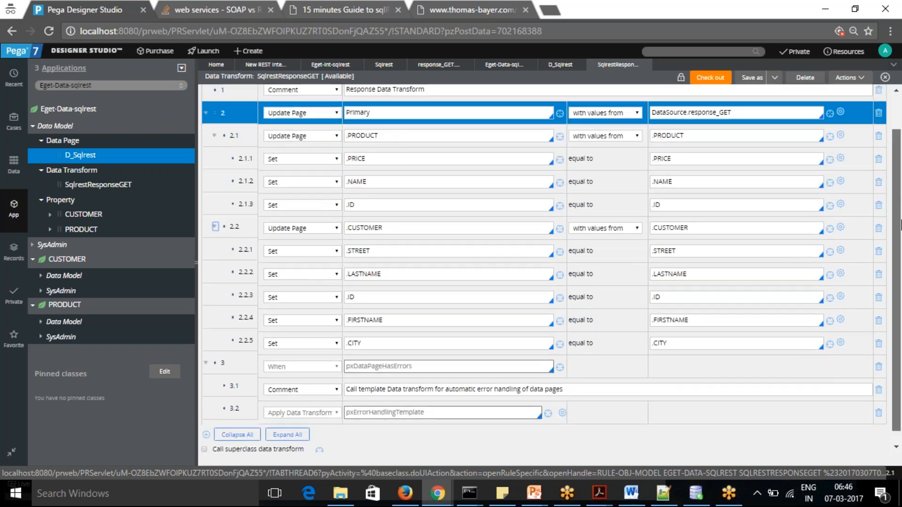
scroll(900, 226, down, 1)
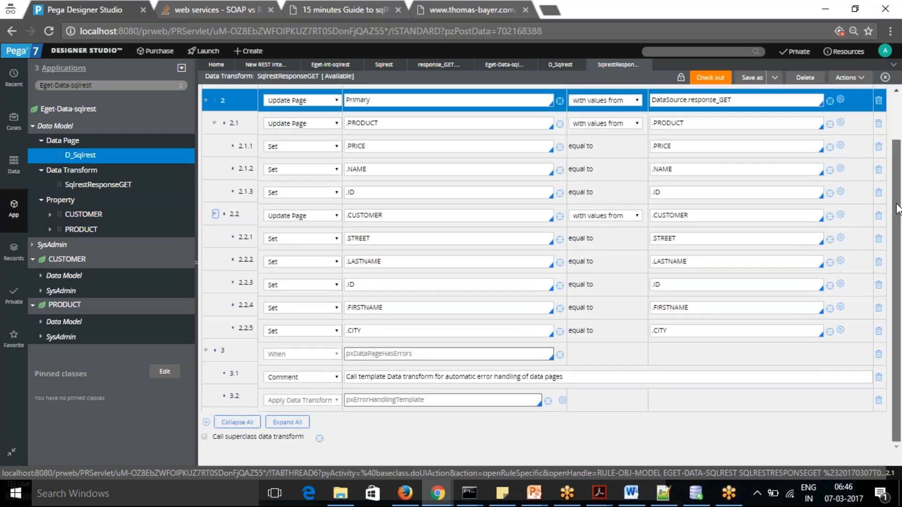
scroll(897, 207, up, 3)
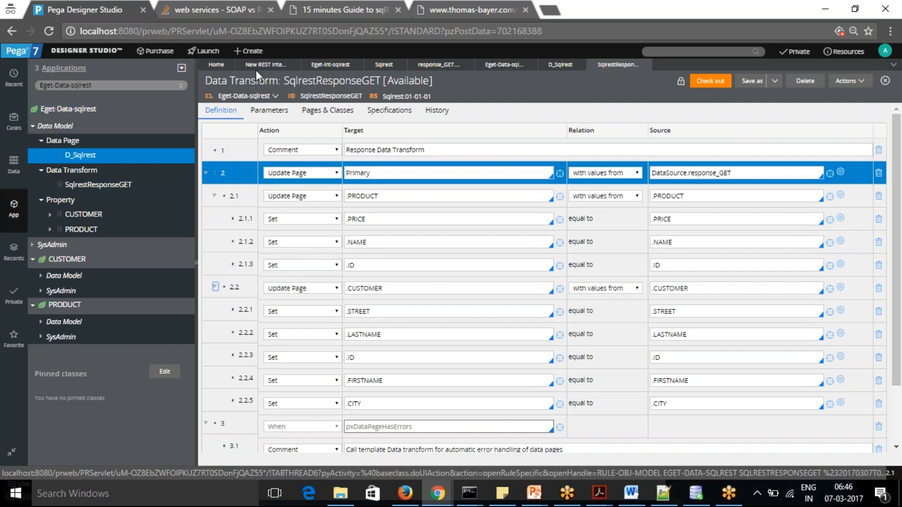
Review the Eget-Int-sqlrest class, the Sqlrest connector's resource parameters and the CUSTOMER Parse XML mapping
click(353, 65)
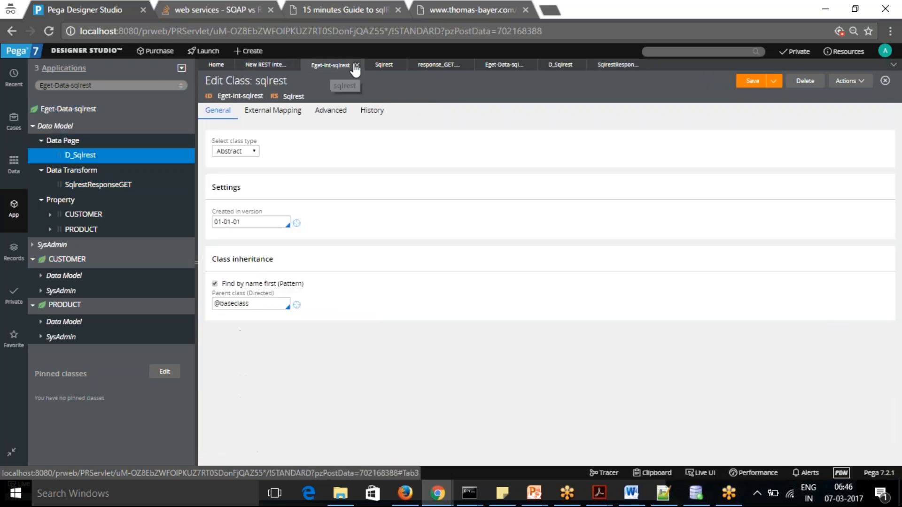
click(383, 65)
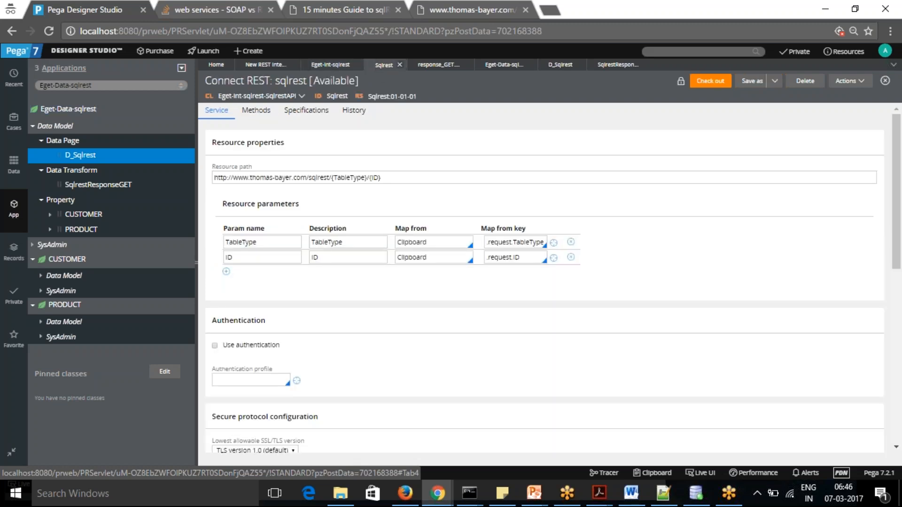
click(433, 67)
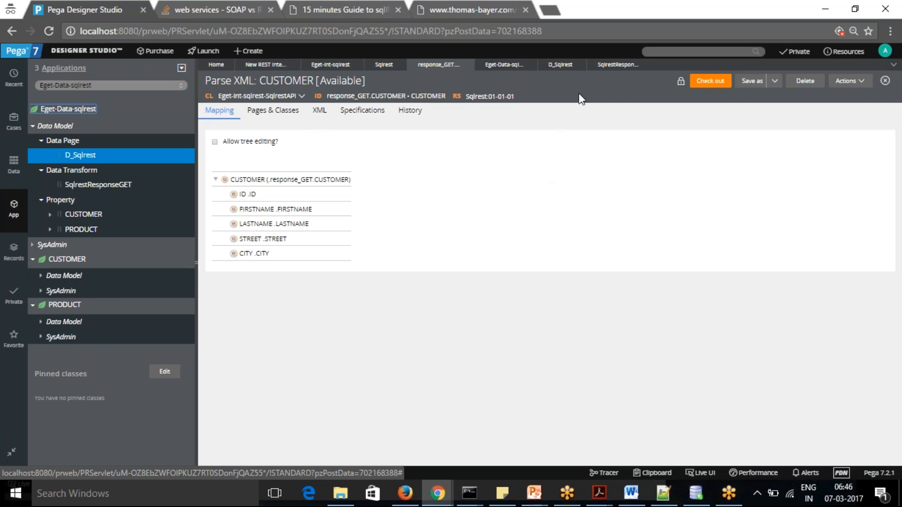
Return to the SqlrestResponseGET mappings and compare them with the D_Sqlrest data page's definition and data source
click(610, 65)
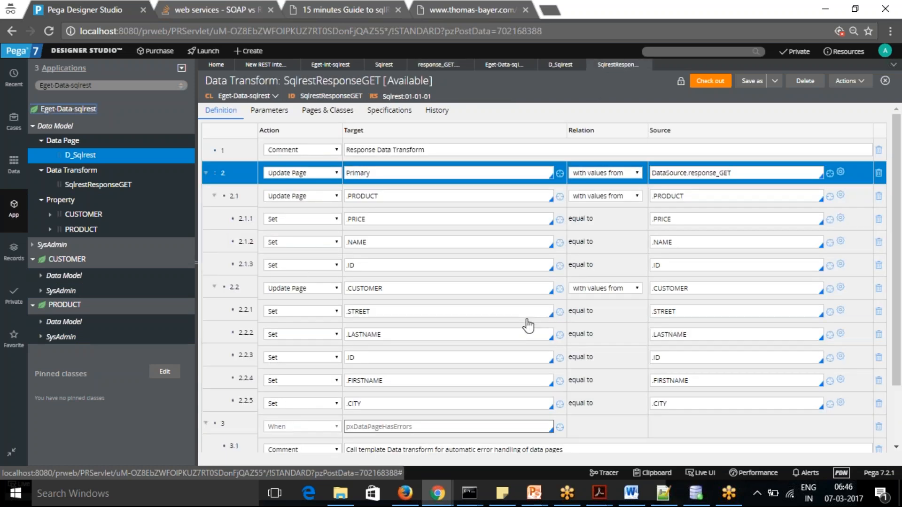
scroll(898, 213, down, 2)
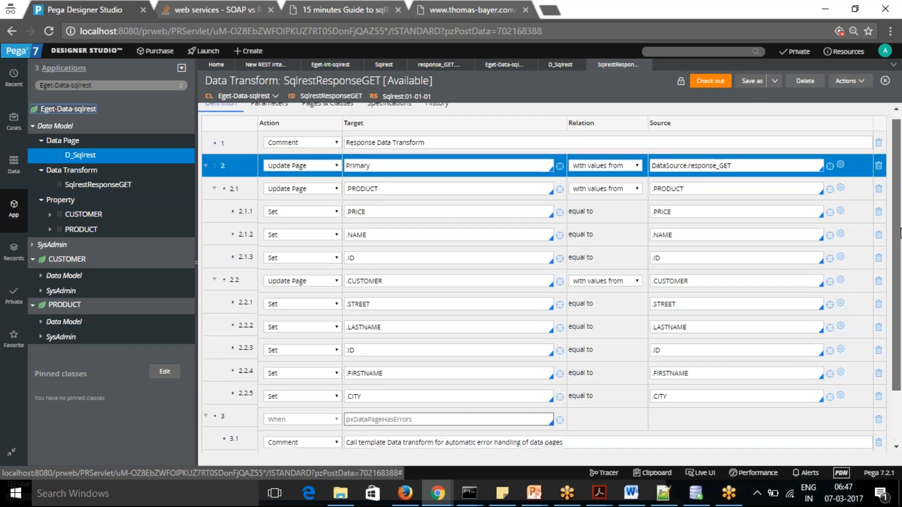
scroll(899, 217, up, 2)
drag(889, 214, 888, 202)
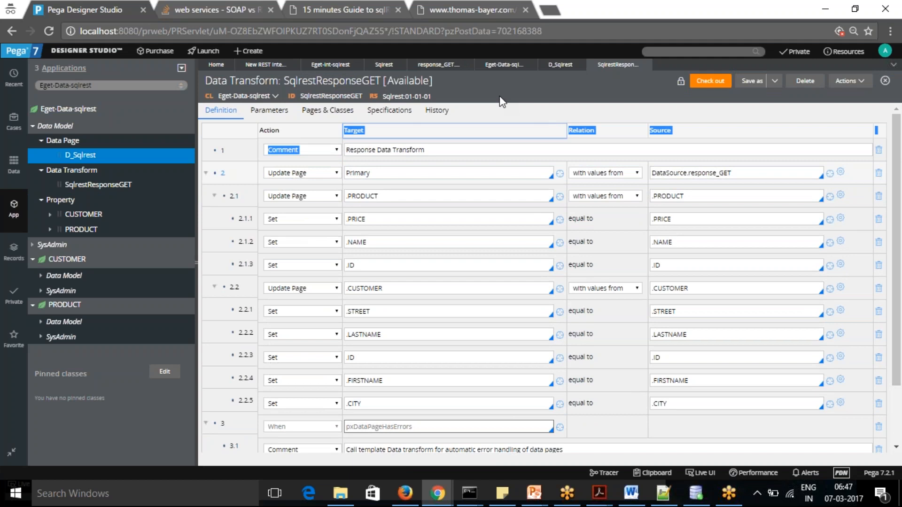
click(555, 65)
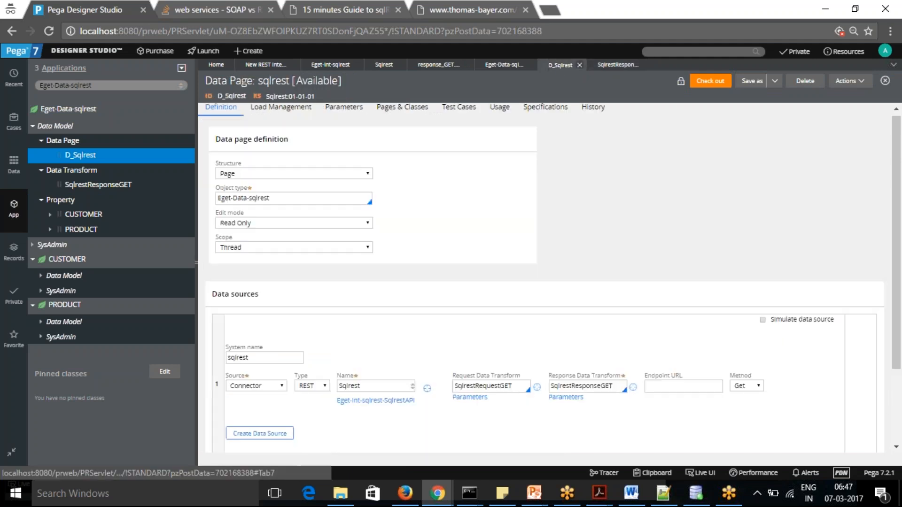
drag(897, 242, 895, 221)
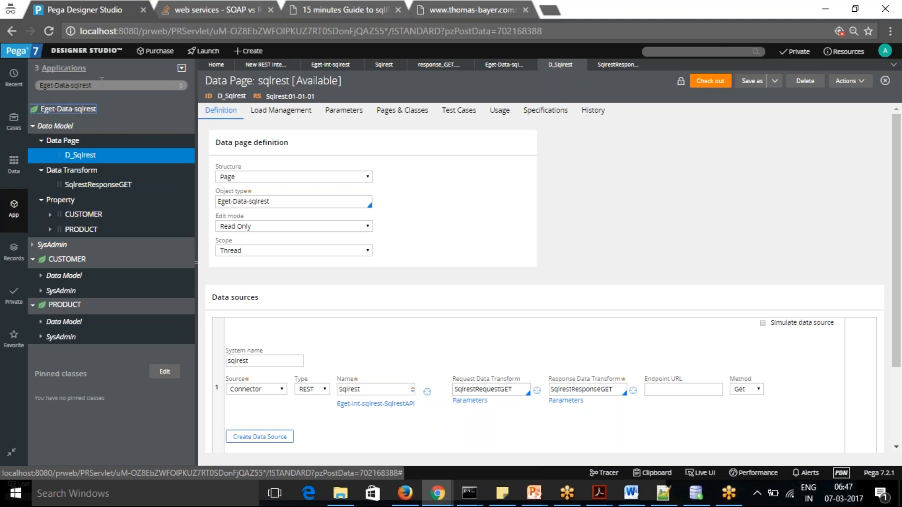
Switch the application explorer to the Eget-Purchase-Work class
click(14, 208)
drag(57, 81, 159, 85)
key(BackSpace)
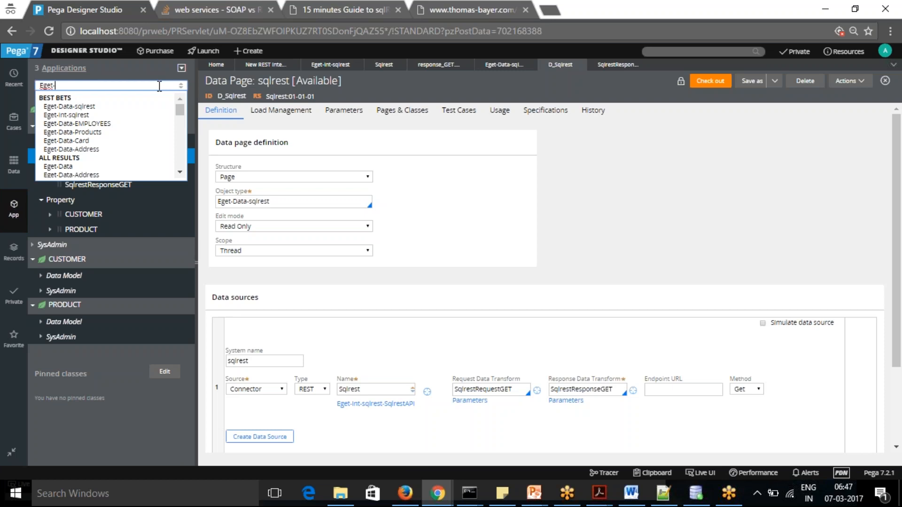
text(Purc)
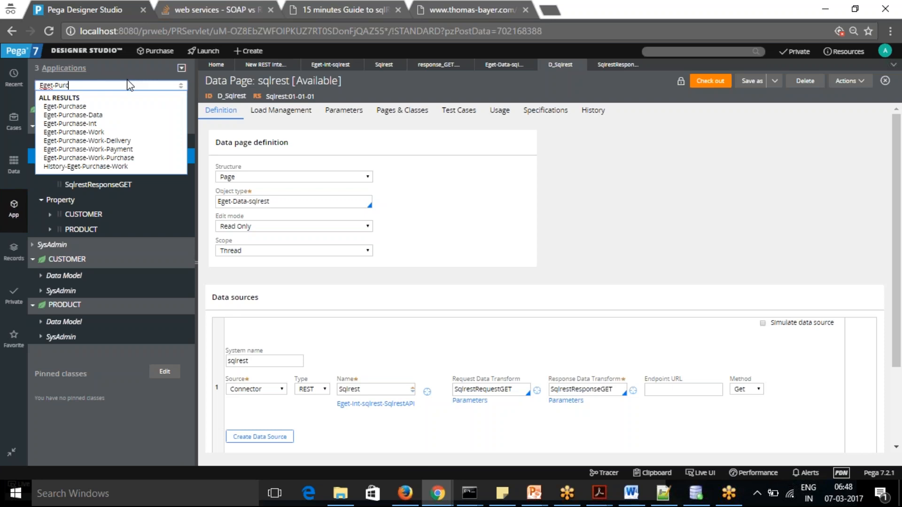
click(89, 133)
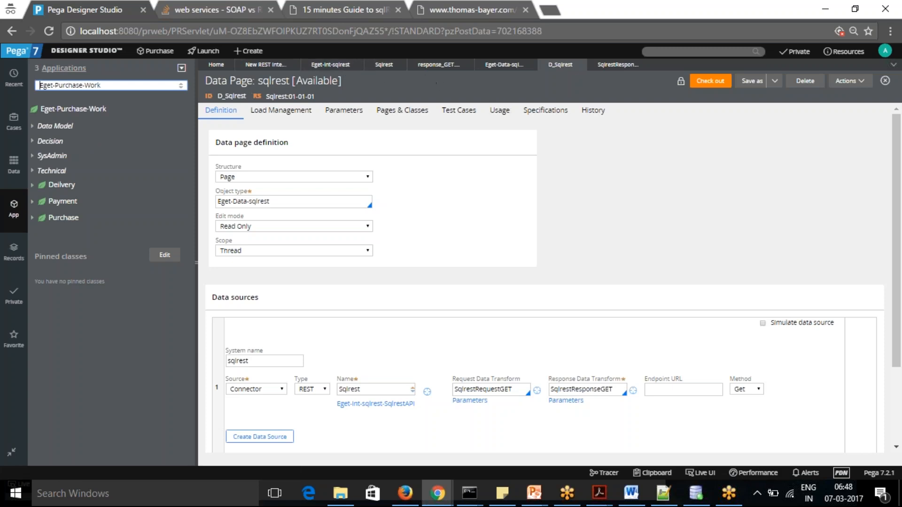
Reopen the Sqlrest Connect REST rule and examine the Get method's request and response settings
click(332, 65)
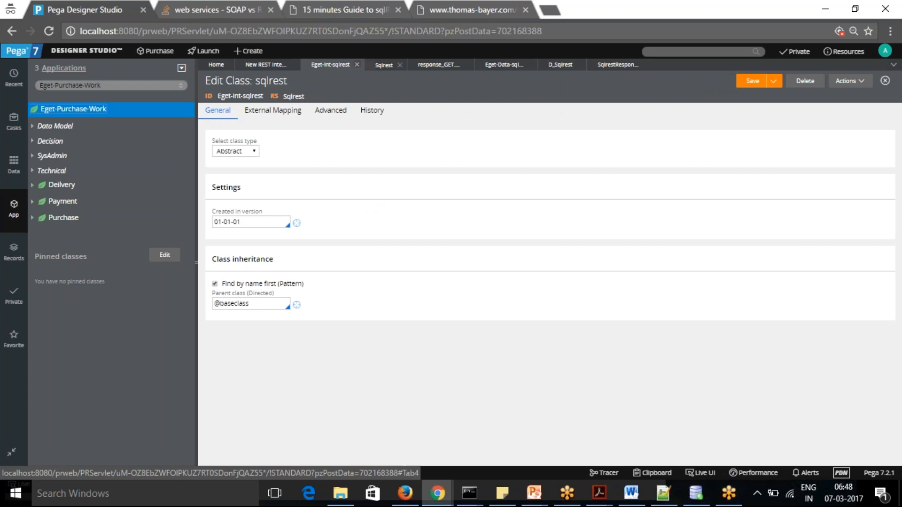
click(384, 65)
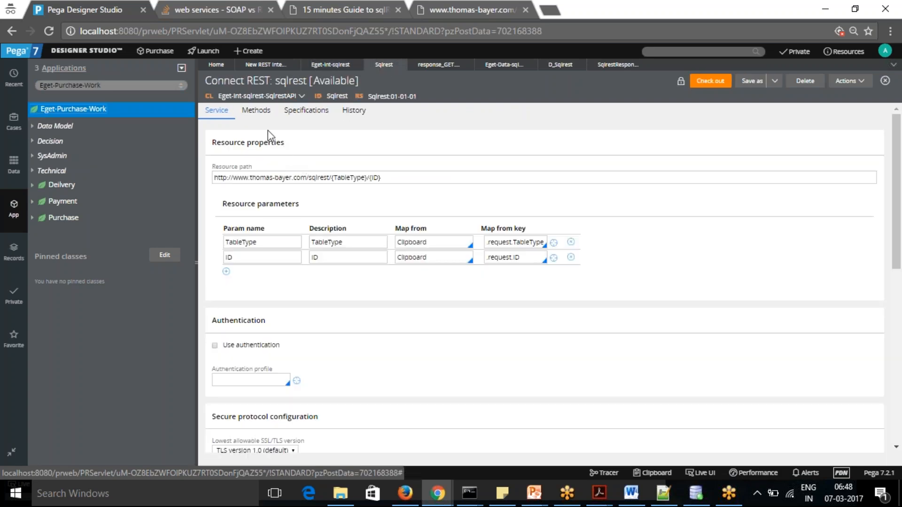
click(257, 116)
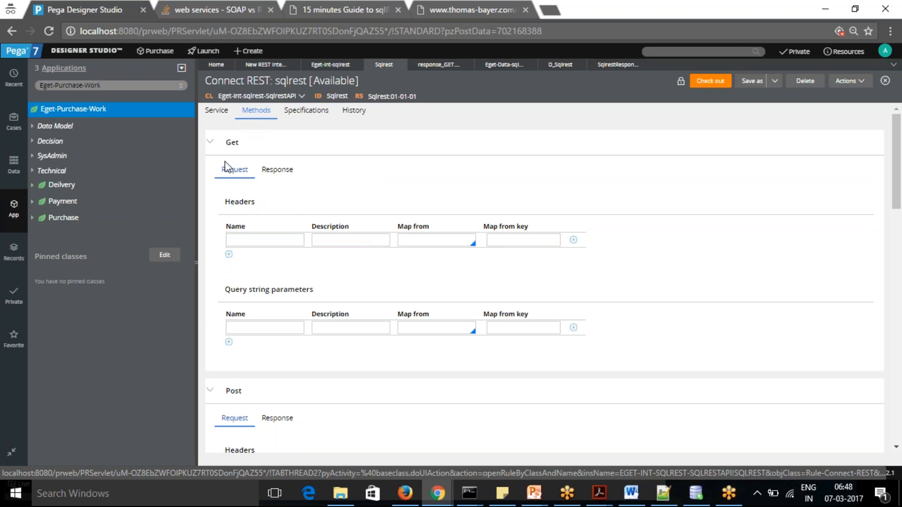
click(277, 170)
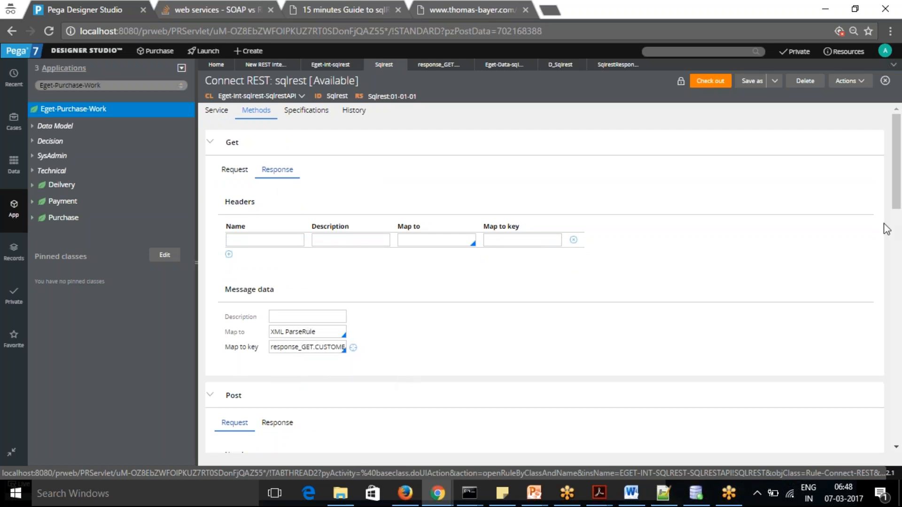
Collapse the Get method and read the full response mapping key of the Post method
click(210, 145)
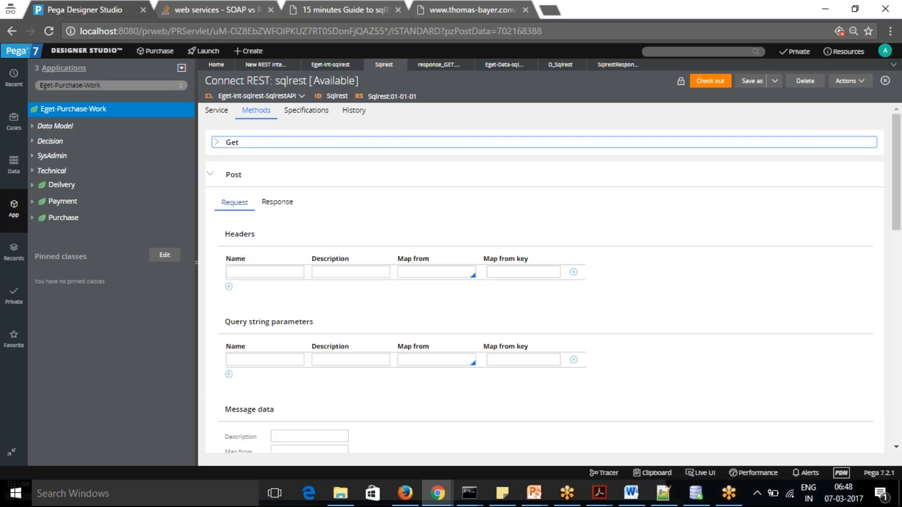
click(276, 204)
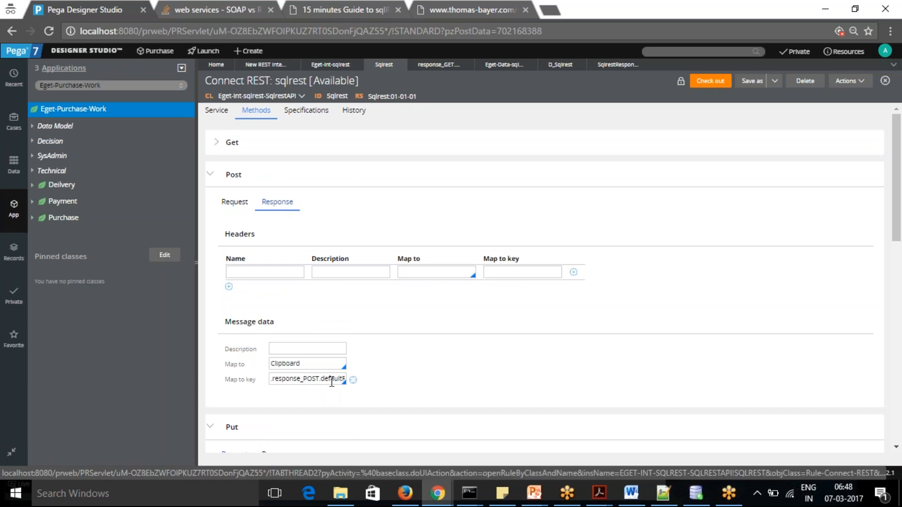
click(331, 381)
key(Right)
key(Right)
key(Right)
key(Right)
key(Right)
key(Right)
key(Right)
key(Right)
key(Right)
key(Right)
key(Right)
key(Right)
key(Right)
key(Right)
key(Right)
key(Right)
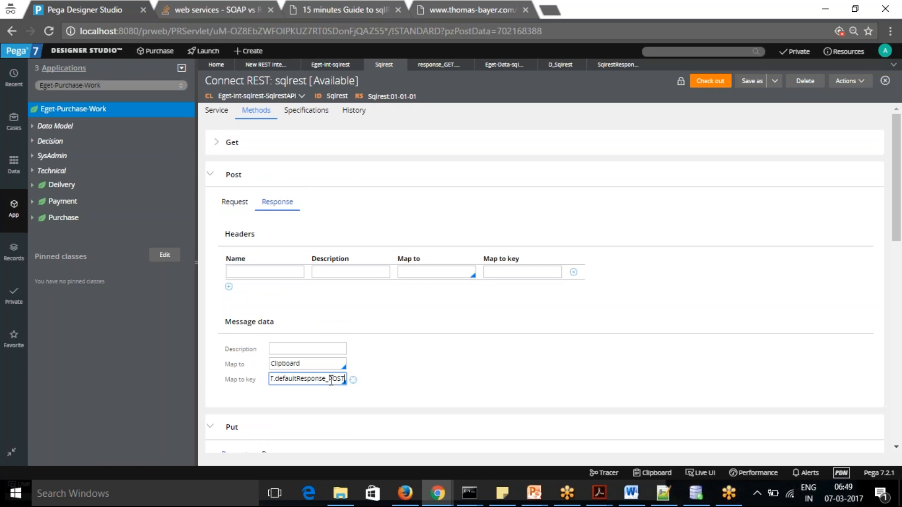
Inspect the Put method's response mapping and the Delete method's request settings, leaving all method sections collapsed
click(211, 176)
click(268, 236)
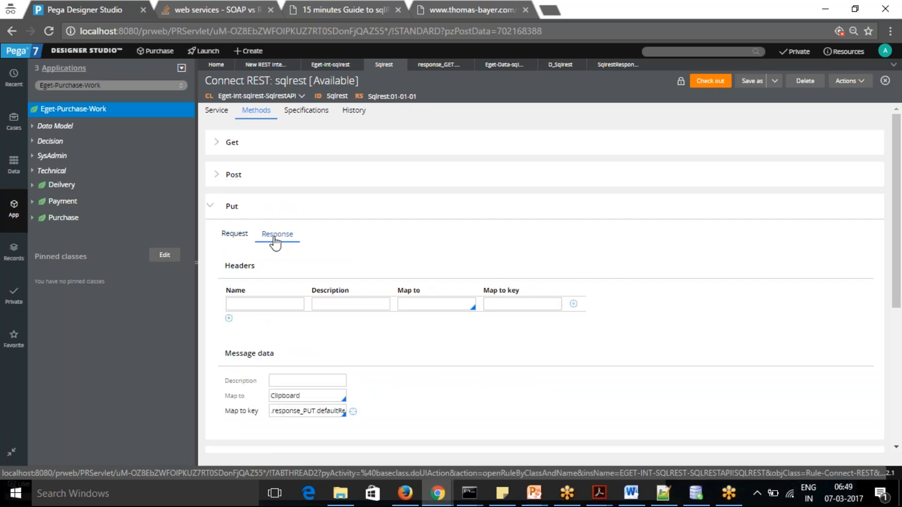
click(212, 212)
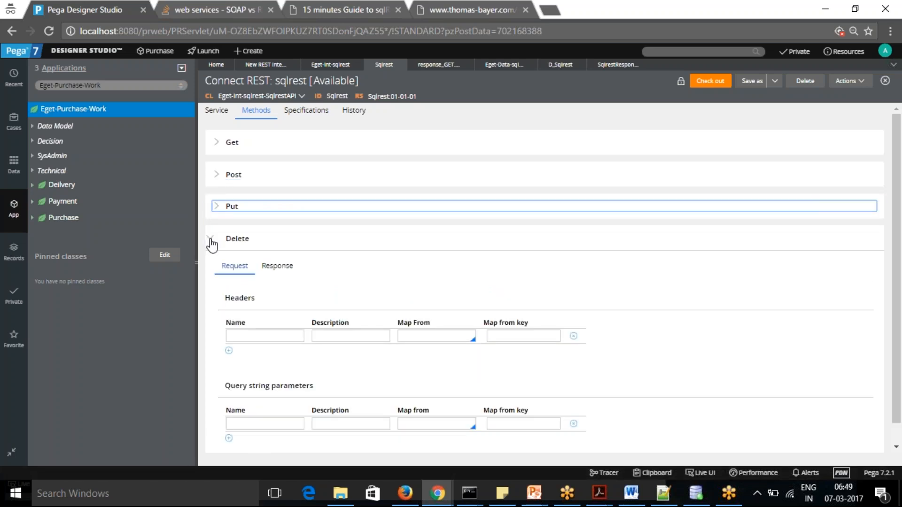
click(210, 241)
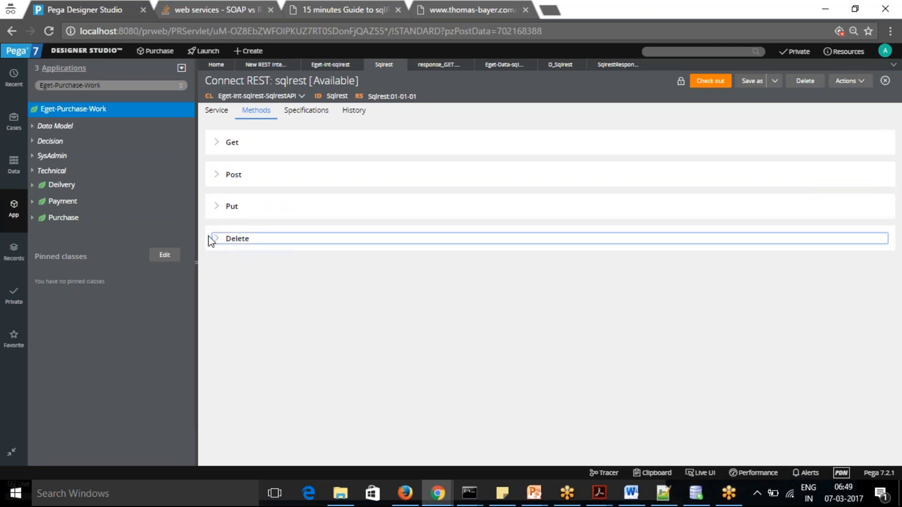
click(215, 243)
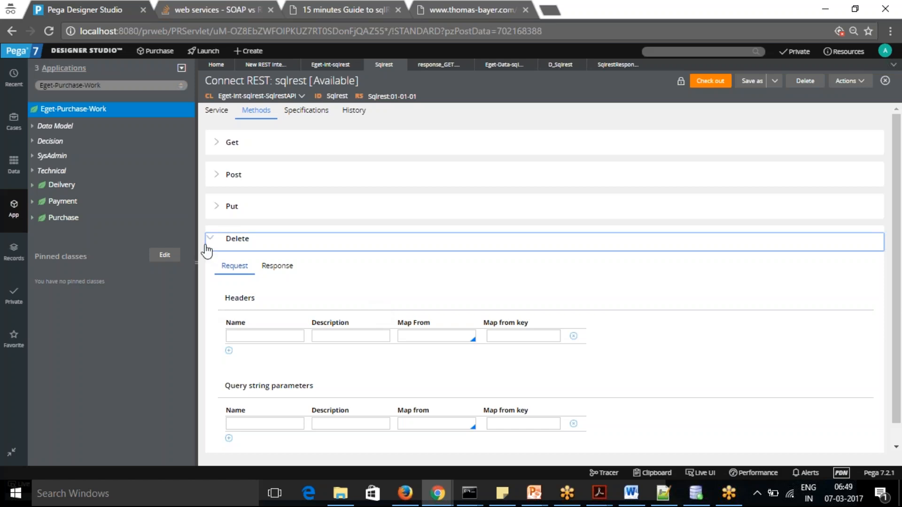
click(214, 241)
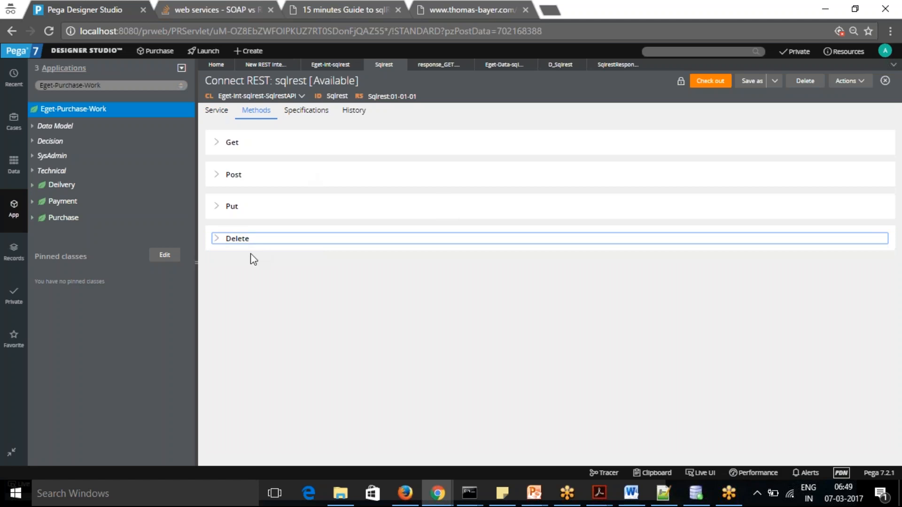
Start a new Activity rule in the Eget-Purchase-Work class from the technical rule types
click(69, 114)
right_click(69, 115)
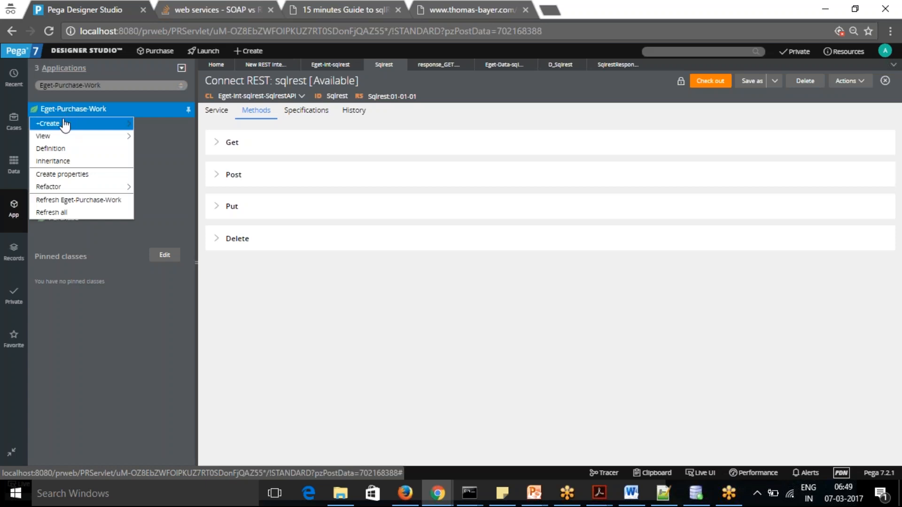
mouse_move(69, 127)
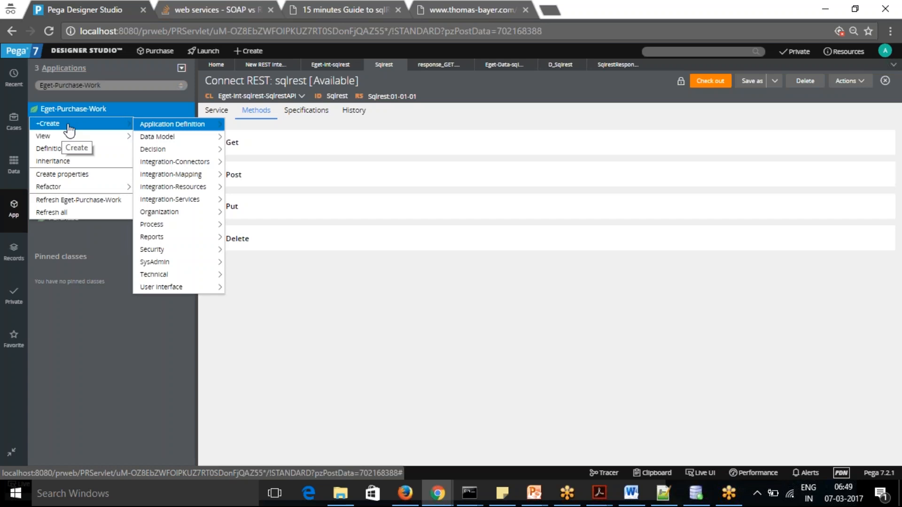
mouse_move(176, 254)
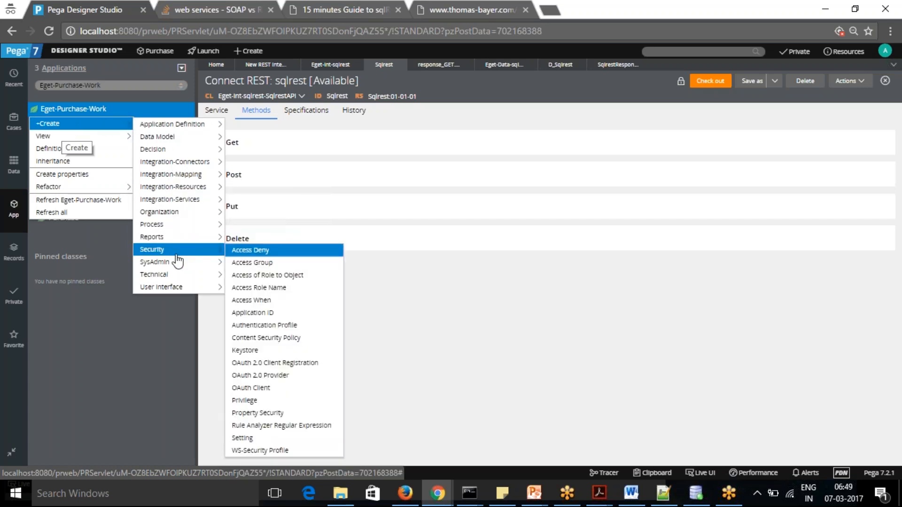
mouse_move(159, 278)
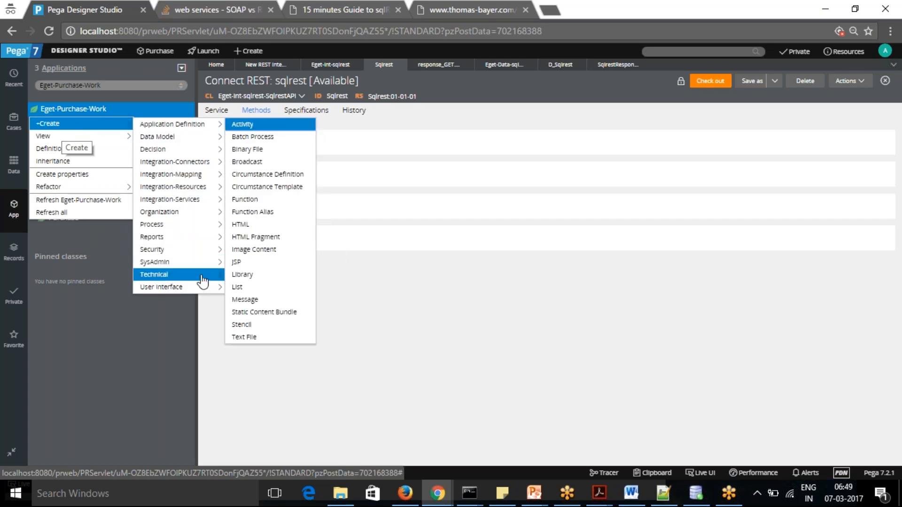
click(243, 124)
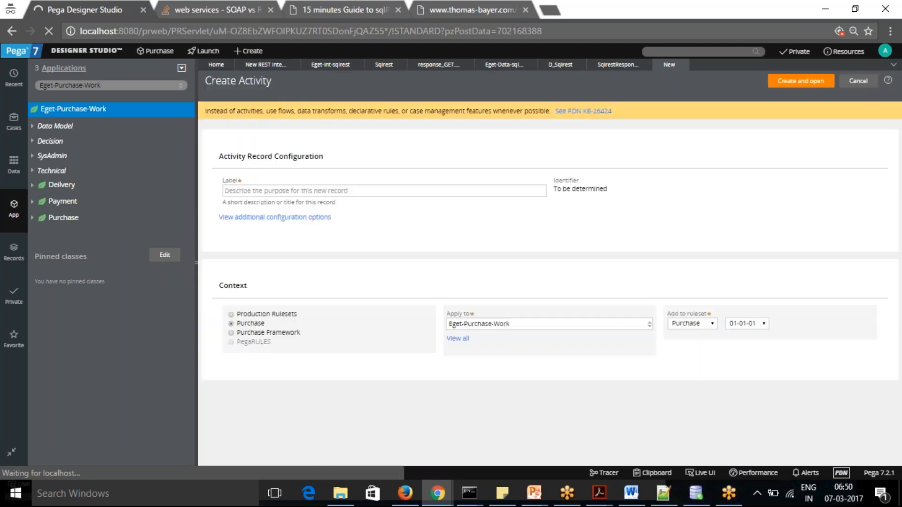
Label the new activity CheckSQLREST, then create and open it in the Purchase ruleset
click(317, 189)
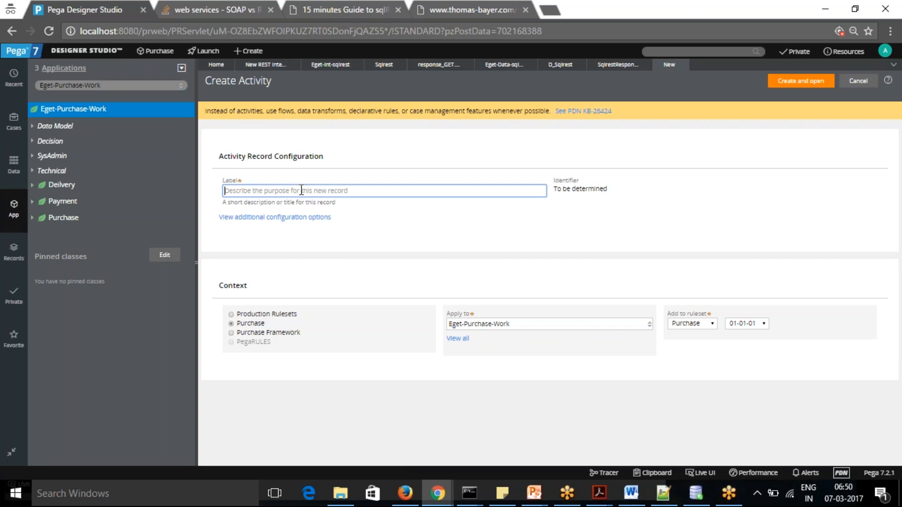
text(Check)
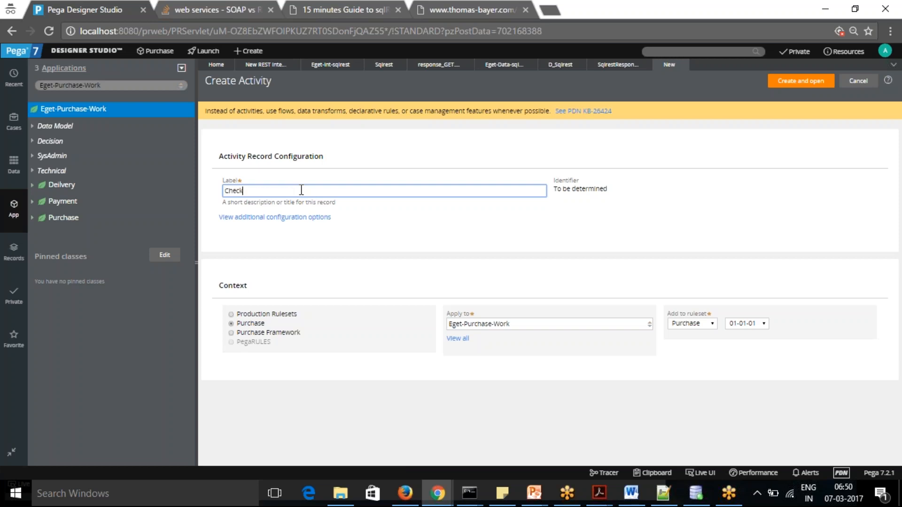
text(SQ)
key(BackSpace)
text(QlRe)
key(BackSpace)
key(BackSpace)
key(BackSpace)
text(LRe)
key(BackSpace)
text(EST)
click(802, 82)
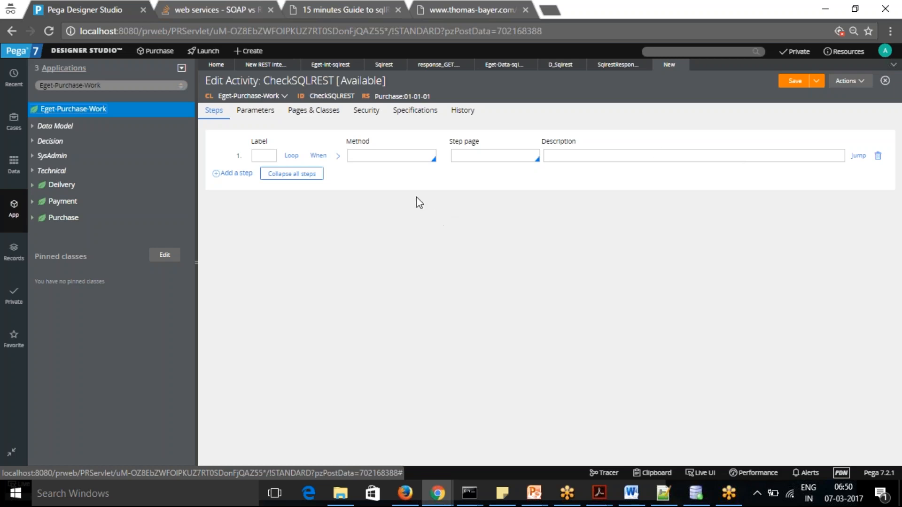
Set the activity's first step to the Page-New method with SQLREST as its step page
click(391, 155)
text(Page)
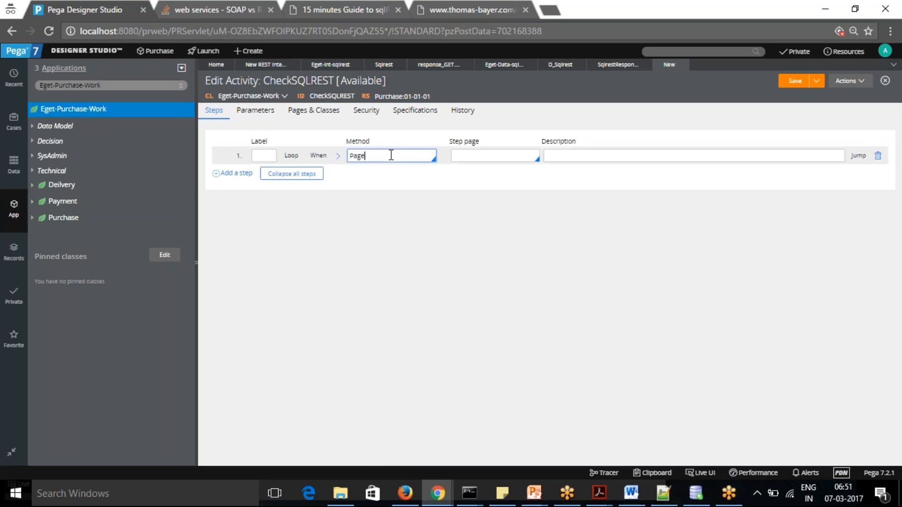
text(-New)
click(484, 159)
text(SQ)
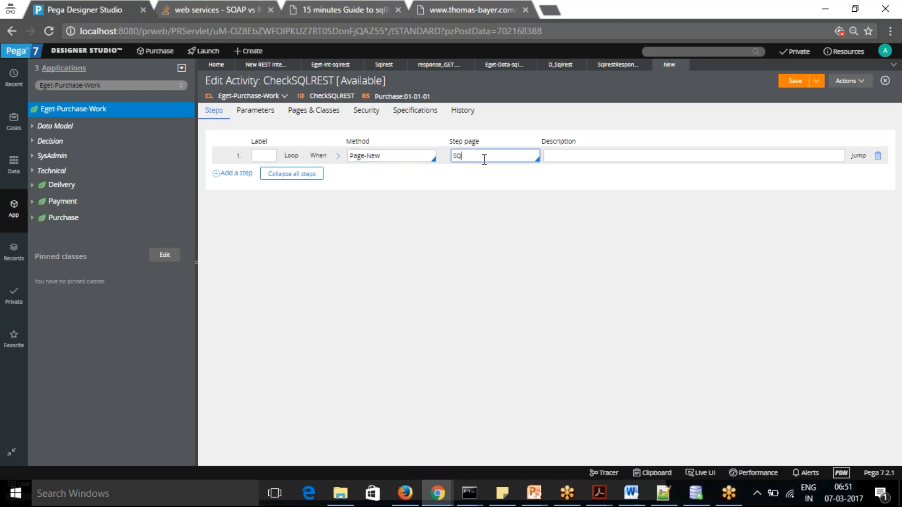
text(LREST)
click(382, 185)
Copy the SQLREST step page name into the activity's Pages & Classes list as a page name
double_click(481, 156)
key(ctrl+c)
click(314, 118)
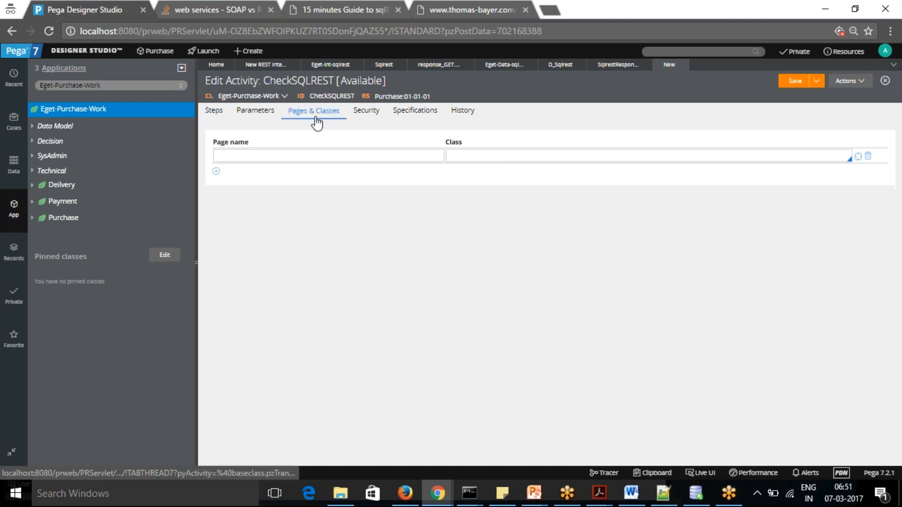
click(300, 157)
key(ctrl+v)
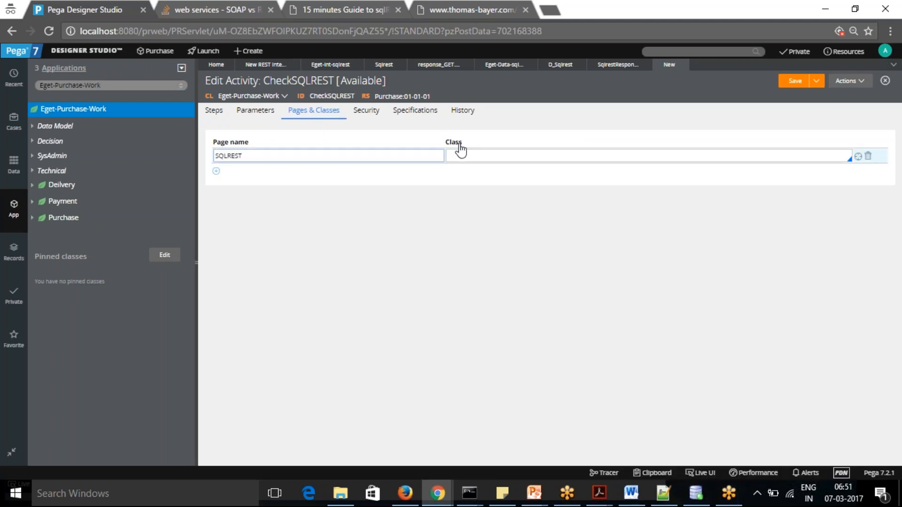
Look up the connector's class in the D_Sqlrest data page source and copy Eget-Int-sqlrest-SqlrestAPI
click(472, 157)
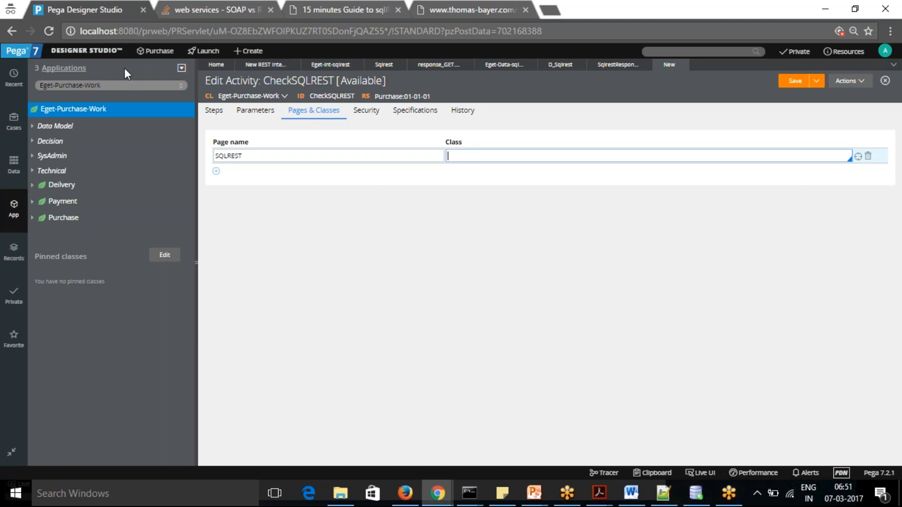
click(329, 70)
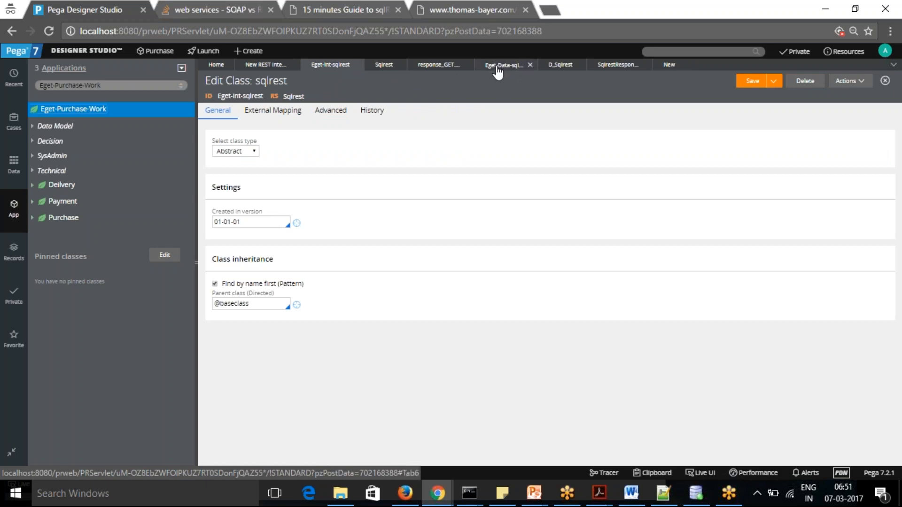
click(557, 66)
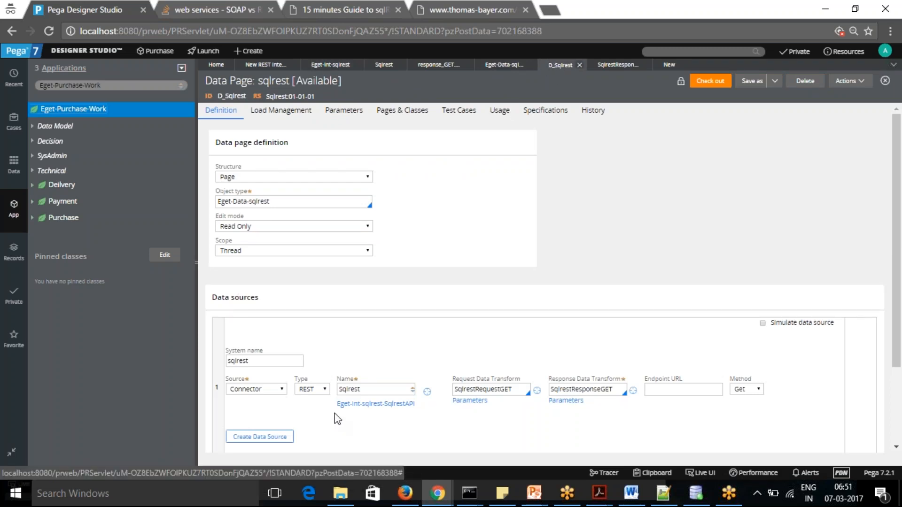
mouse_move(336, 412)
mouse_down()
mouse_move(398, 411)
mouse_move(332, 404)
mouse_move(339, 411)
mouse_up()
key(ctrl+c)
click(421, 406)
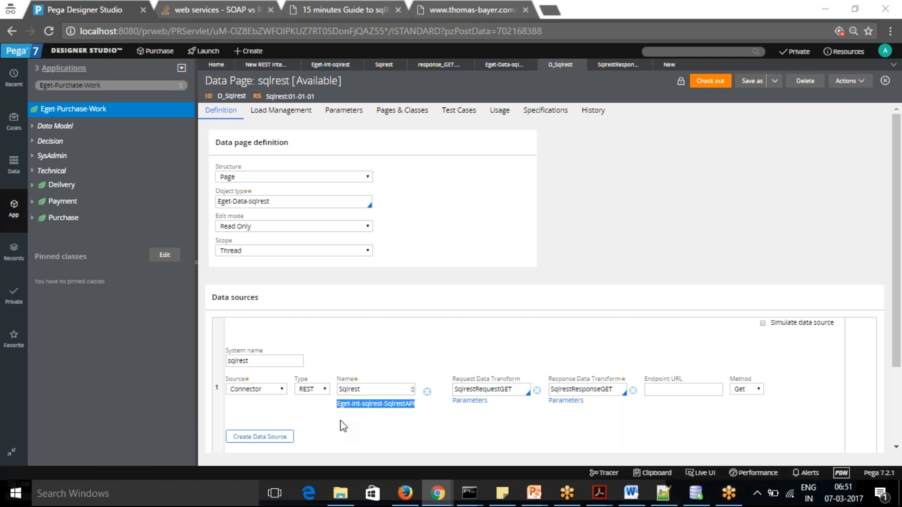
key(alt+Tab)
key(alt+Tab)
key(alt+Tab)
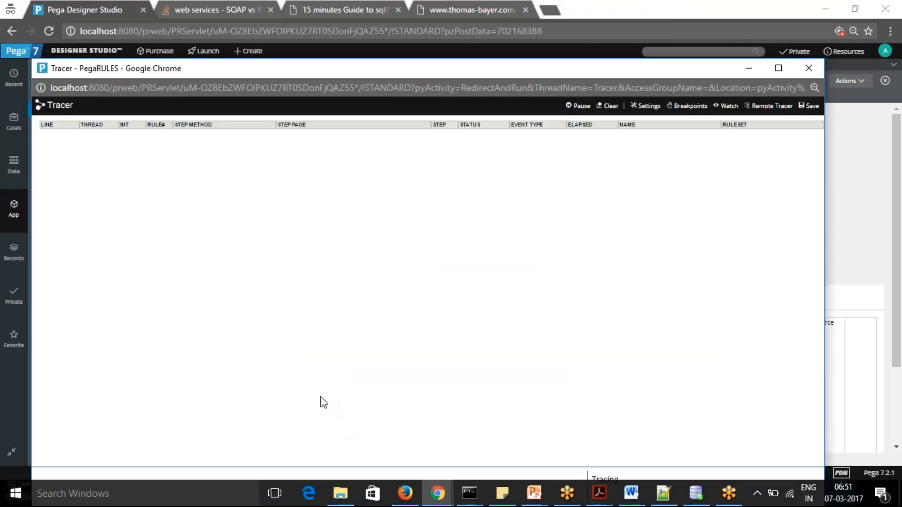
key(alt+Tab)
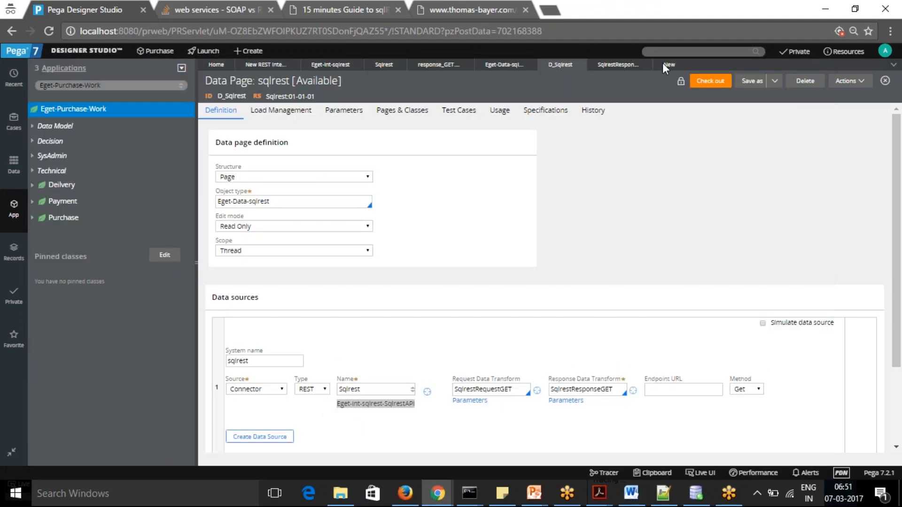
Assign the class Eget-Int-sqlrest-SqlrestAPI to the SQLREST page in CheckSQLREST and save the activity
click(667, 65)
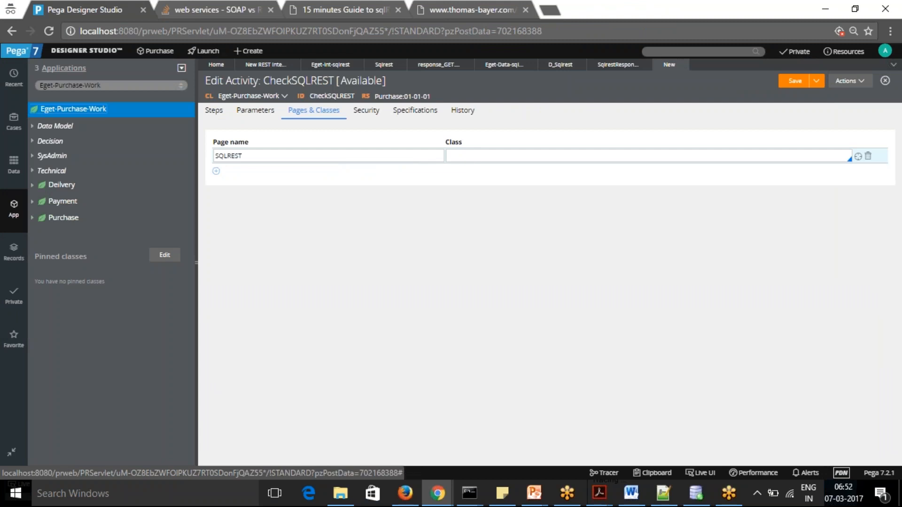
click(489, 156)
key(ctrl+v)
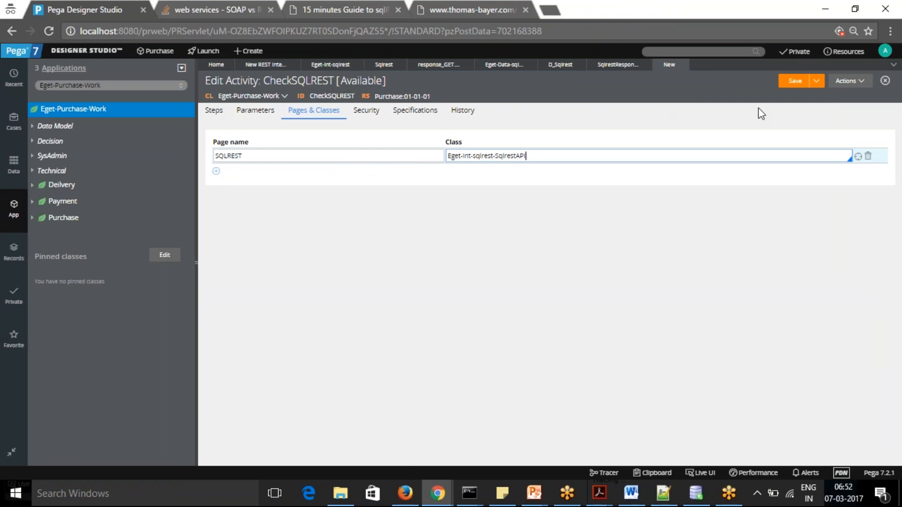
click(795, 82)
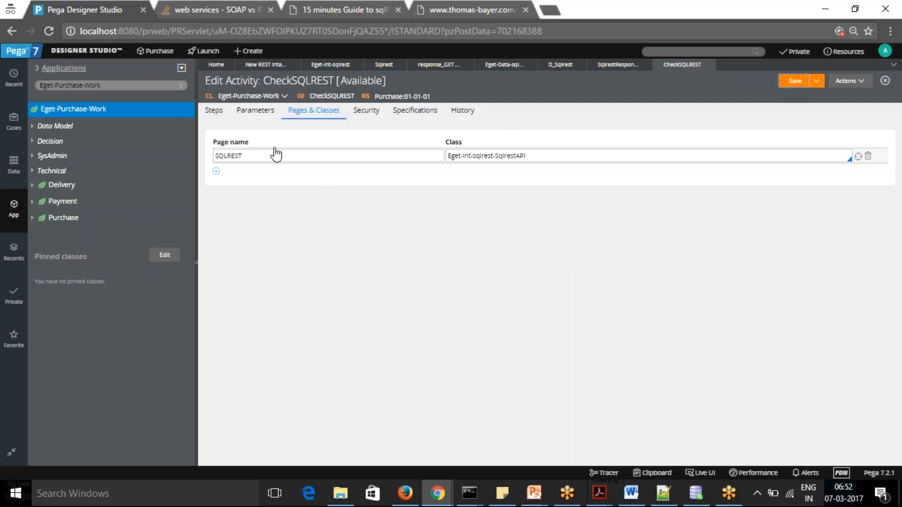
Add a second step to the CheckSQLREST activity and check the activity out for editing
click(215, 111)
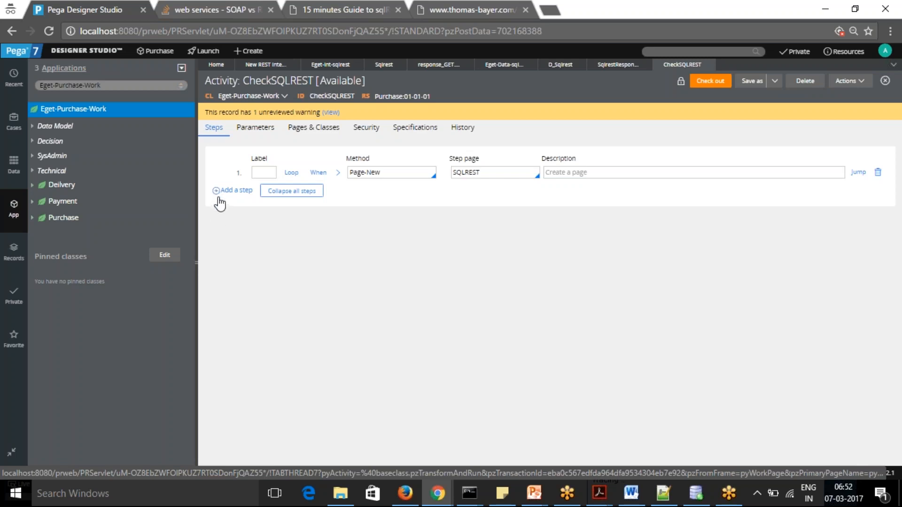
click(235, 190)
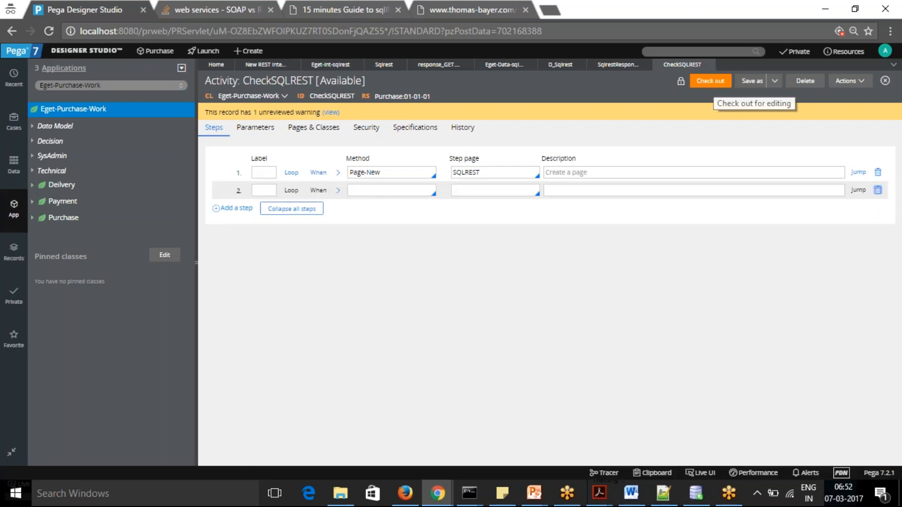
click(713, 84)
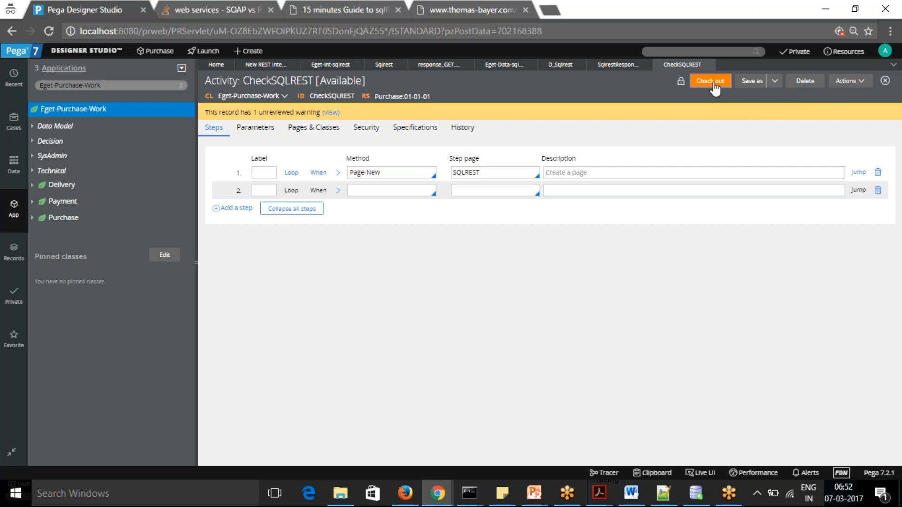
click(714, 87)
Set the second step to the Property-Set method on step page SQLREST and expand its parameters
click(396, 192)
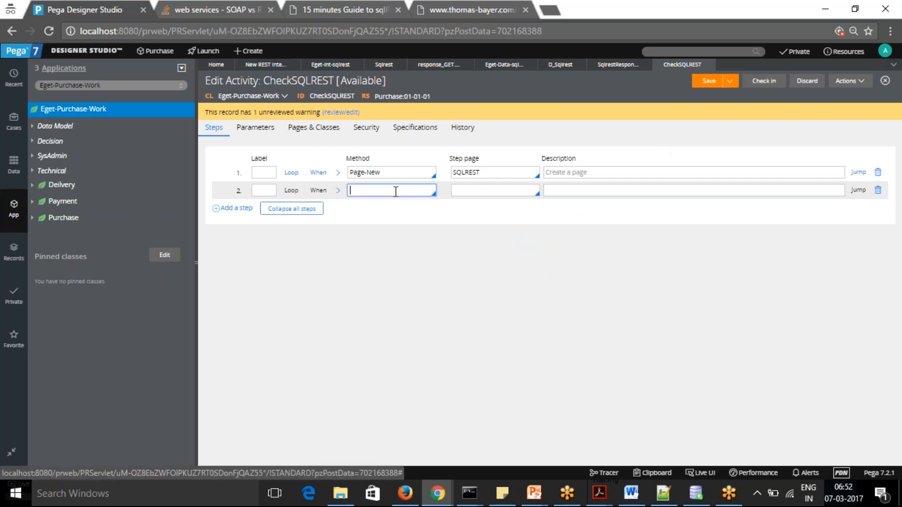
text(Pro)
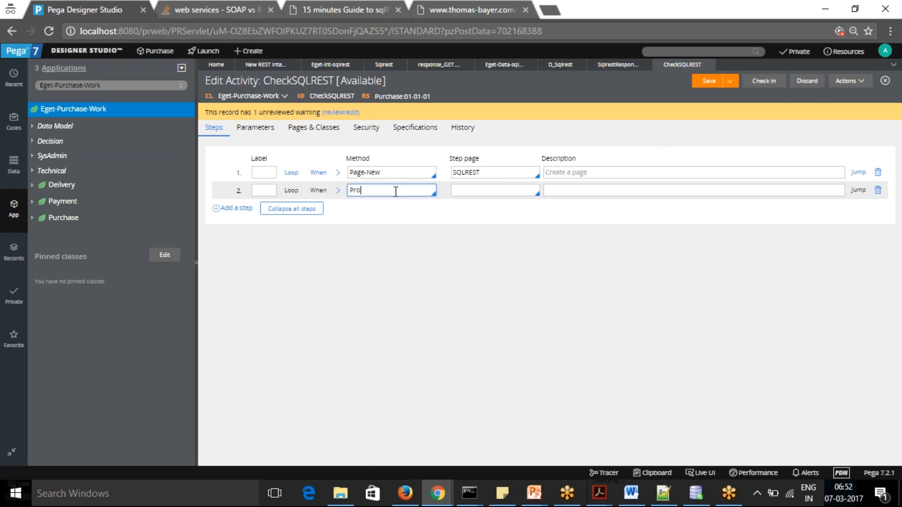
text(per)
click(384, 188)
text(ty-Set)
double_click(472, 174)
key(ctrl+c)
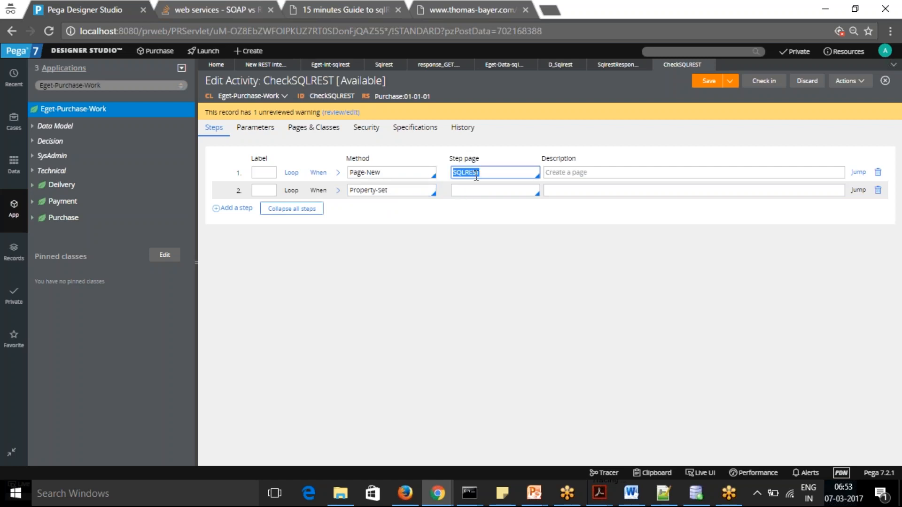
click(474, 190)
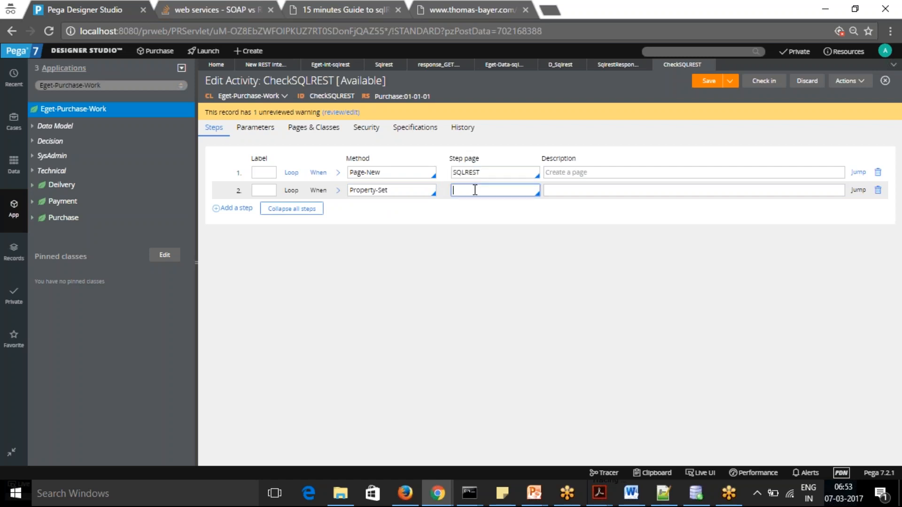
key(ctrl+v)
click(338, 190)
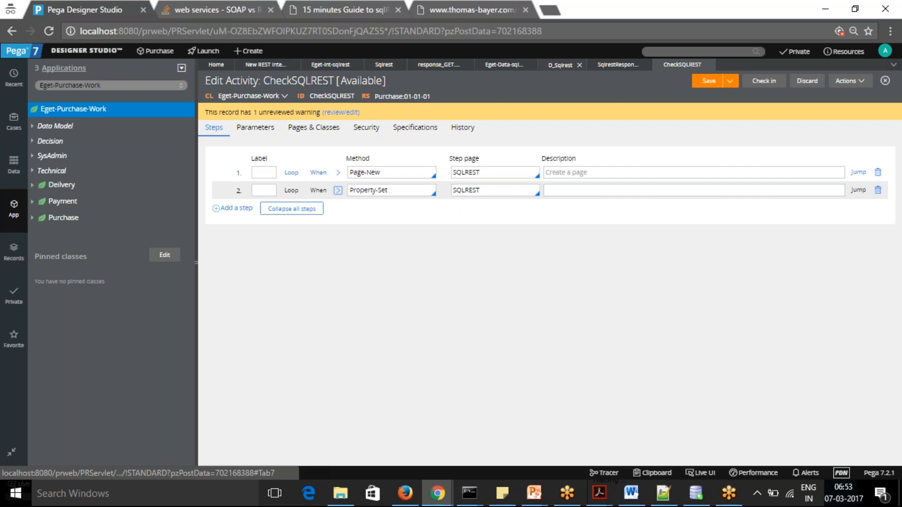
Open the SqlrestRequestGET data transform from the D_Sqlrest data page and copy the target .request.TableType
click(560, 65)
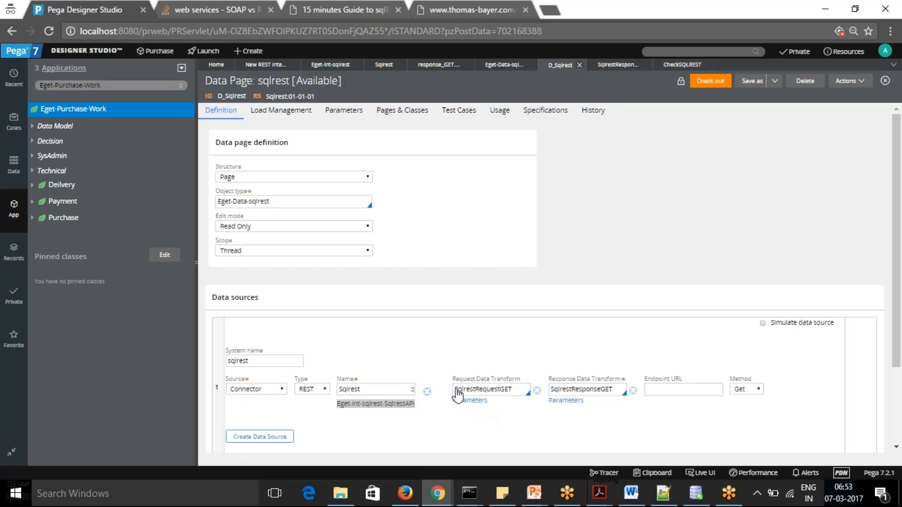
click(537, 390)
click(537, 390)
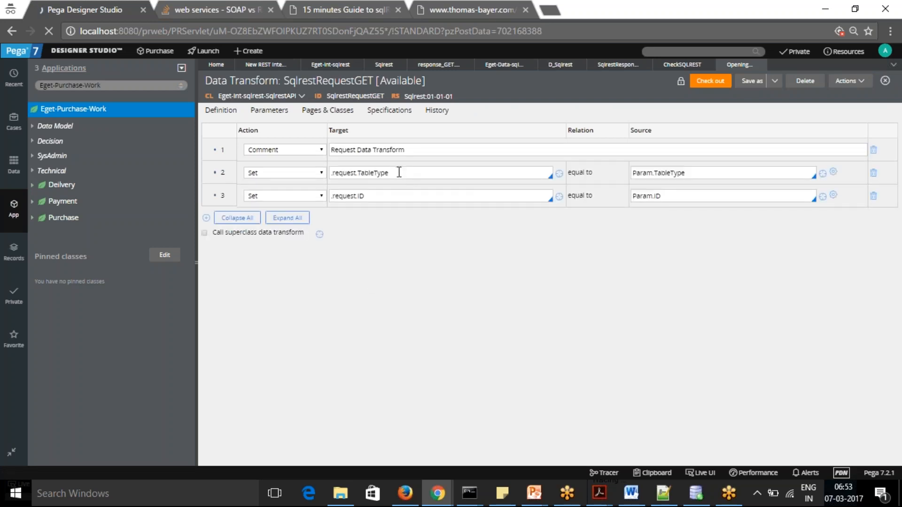
drag(397, 173, 324, 172)
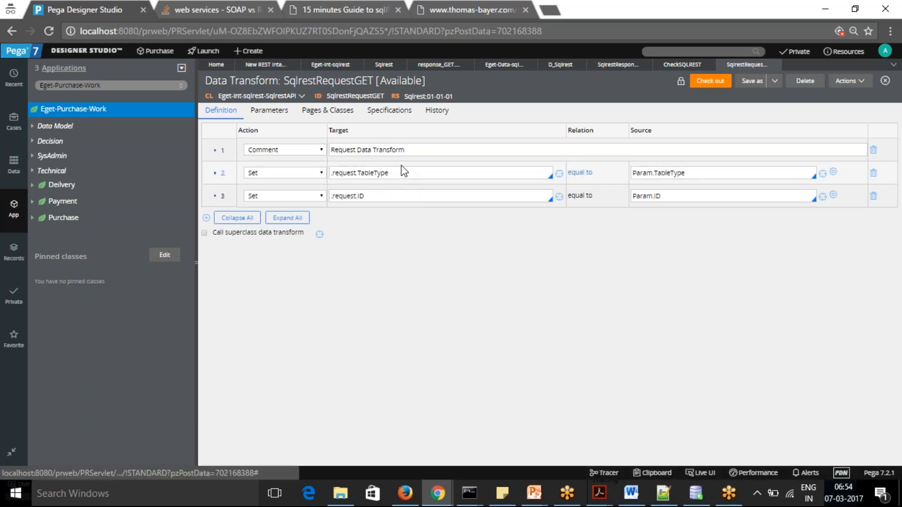
drag(361, 173, 388, 173)
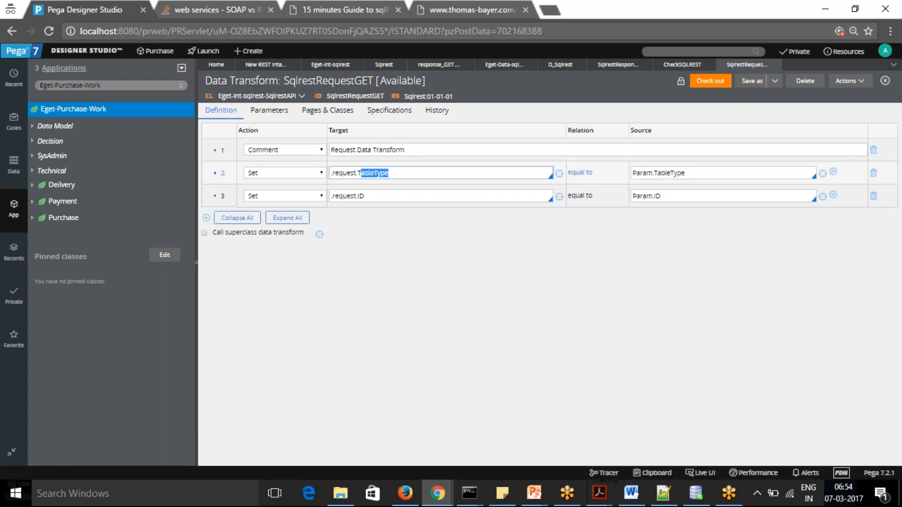
click(393, 173)
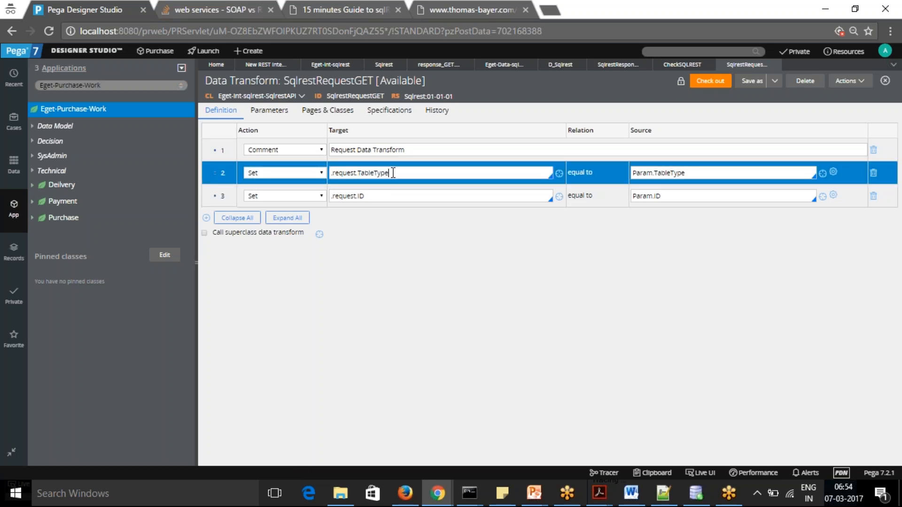
key(ctrl+a)
key(ctrl+c)
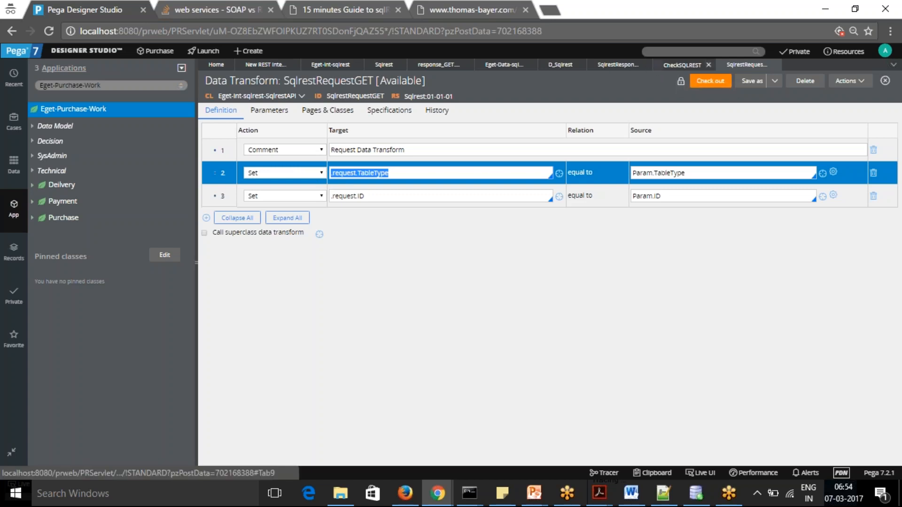
List .request.TableType and .request.ID as the property names in the Property-Set step of the CheckSQLREST activity
click(682, 65)
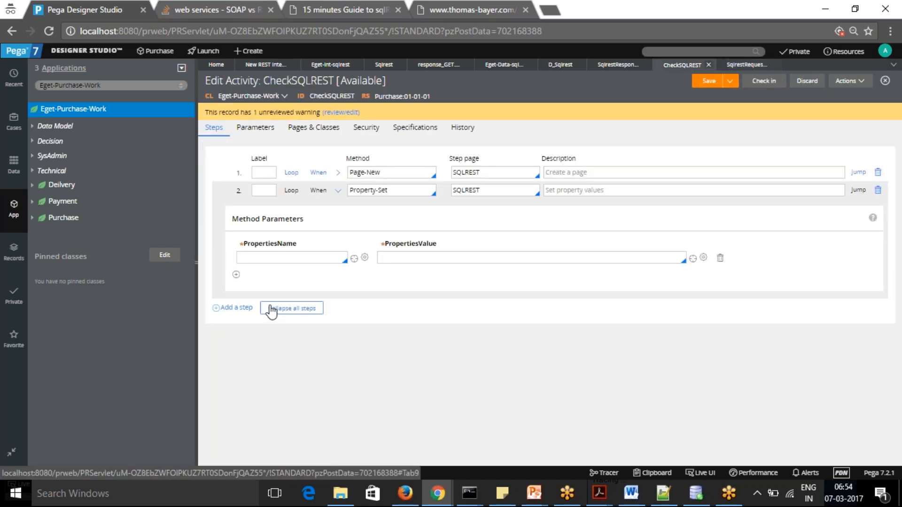
click(289, 257)
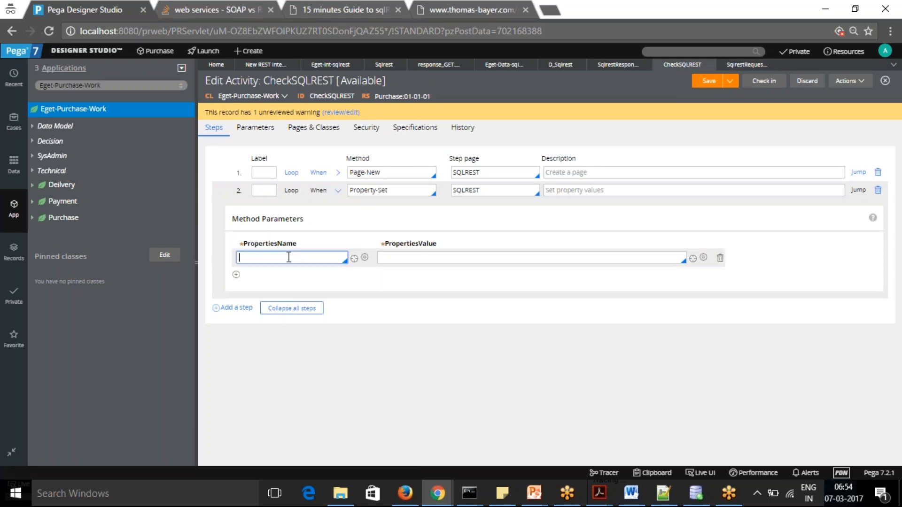
click(288, 257)
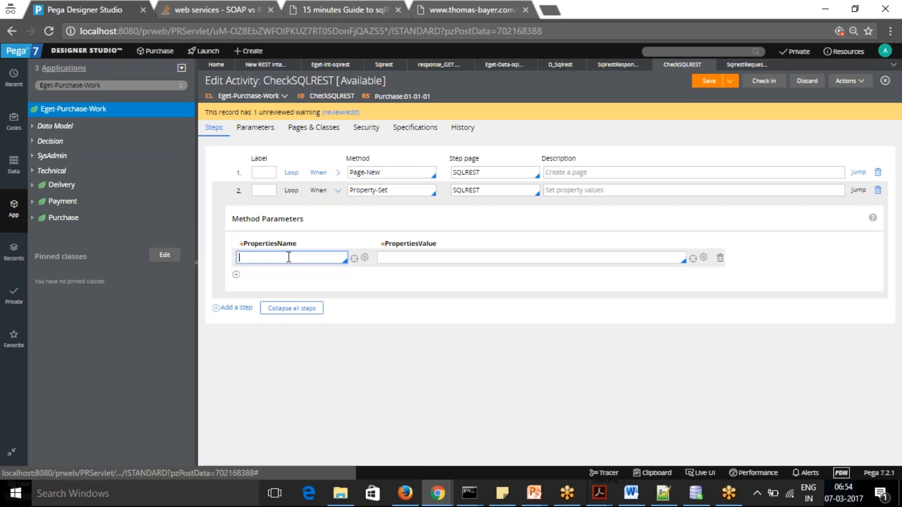
key(ctrl+v)
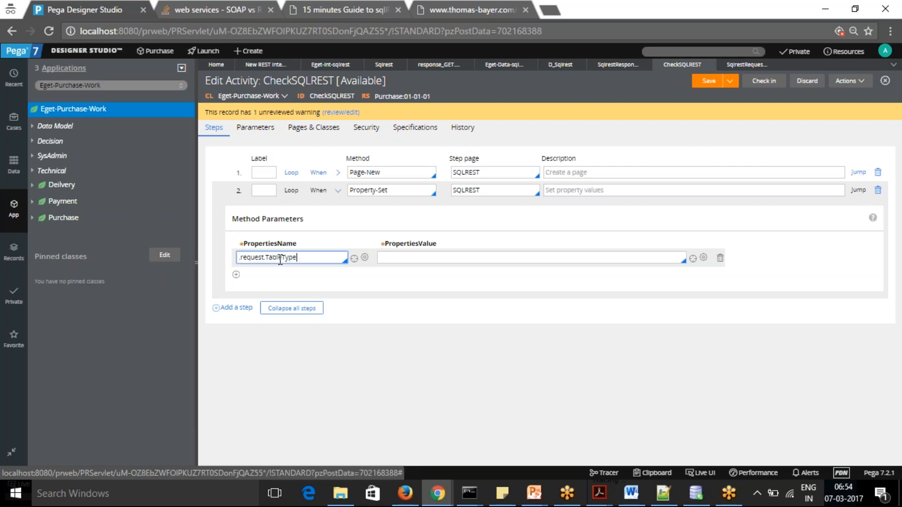
click(236, 275)
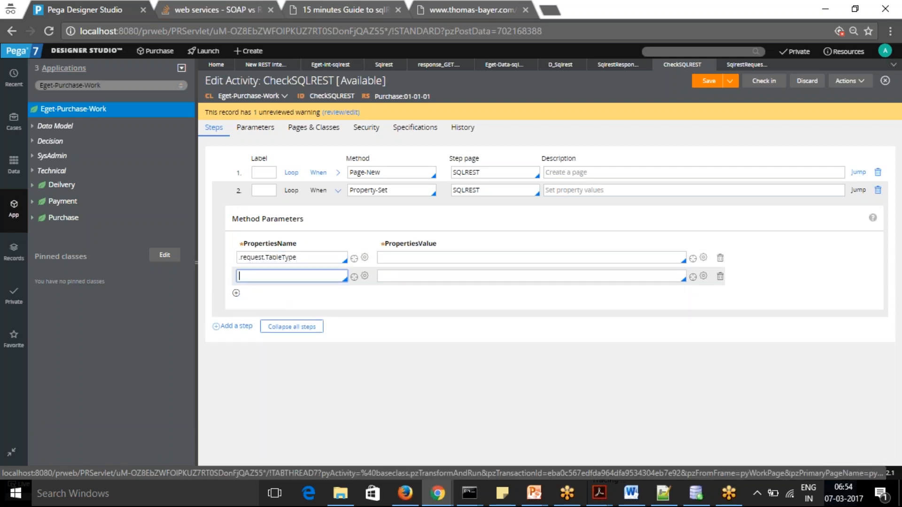
text(.r)
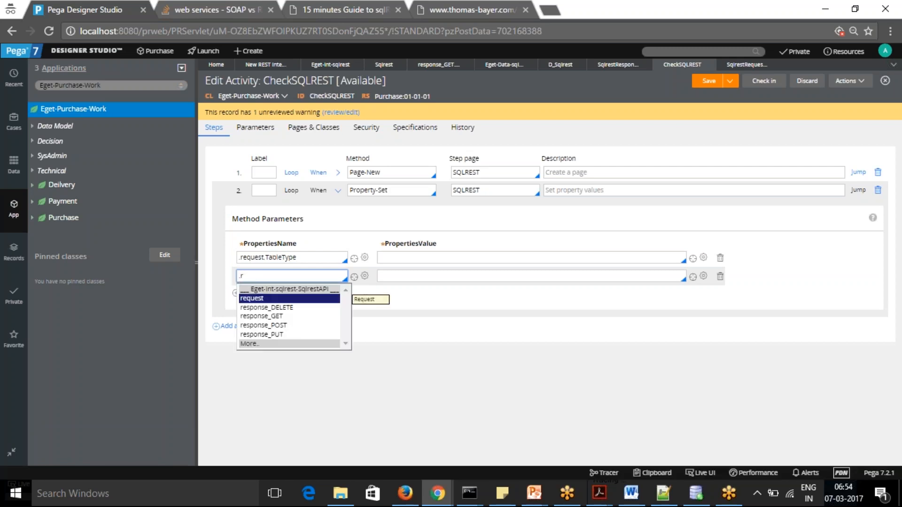
click(252, 298)
text(.)
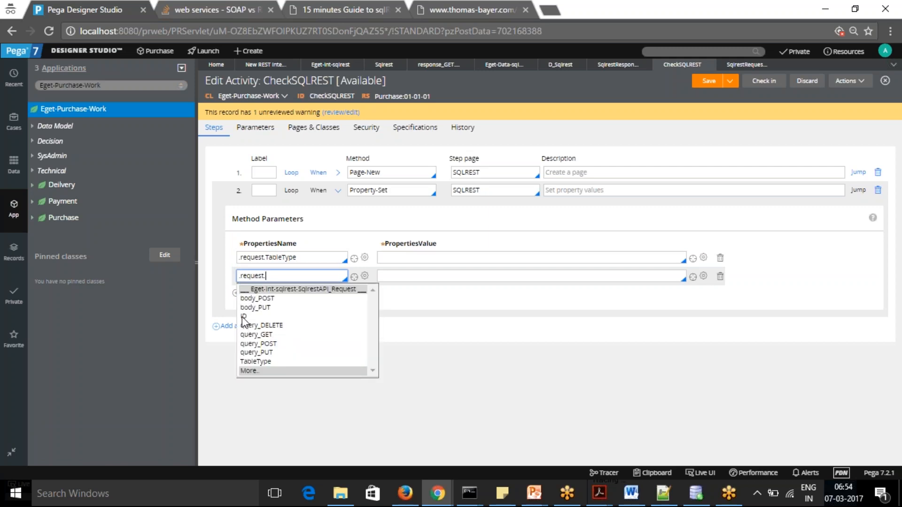
click(243, 316)
Set the value of .request.TableType to "CUSTOMER" and .request.ID to "18", and collapse the Property-Set step
click(405, 257)
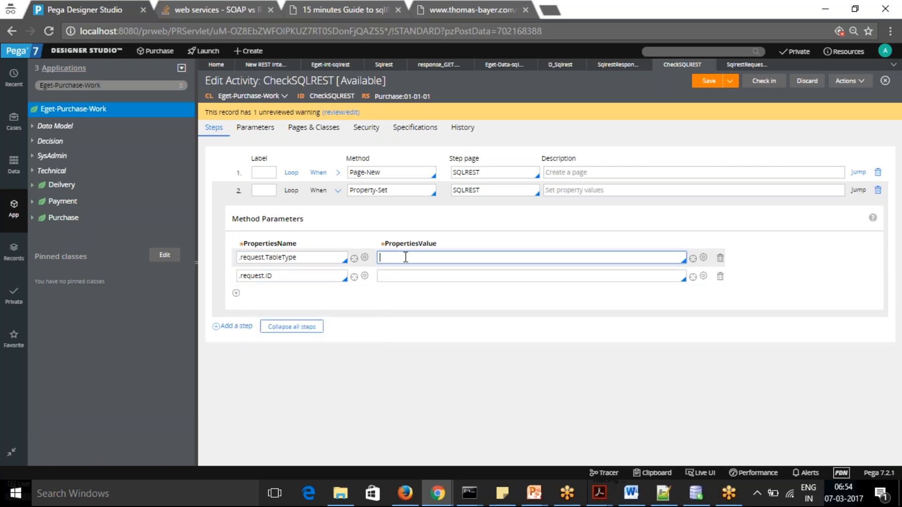
text("CUSTOMER")
click(421, 277)
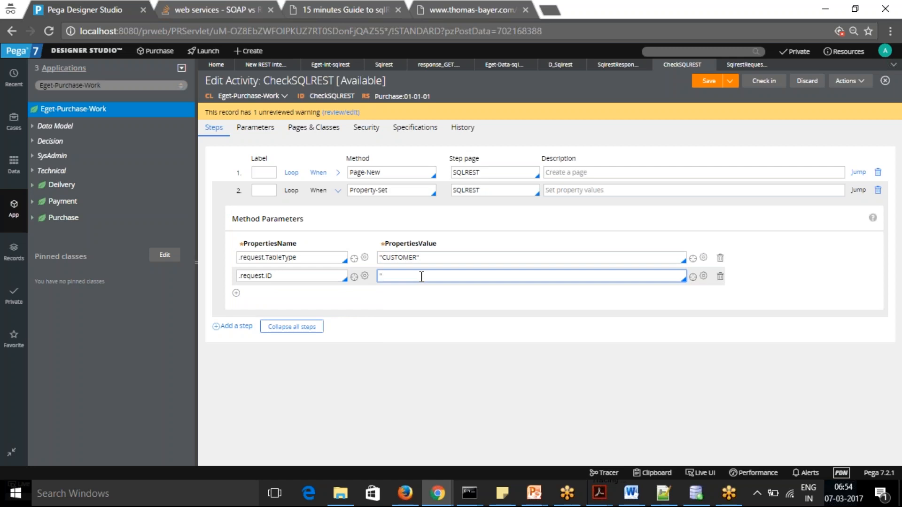
text("18")
click(338, 192)
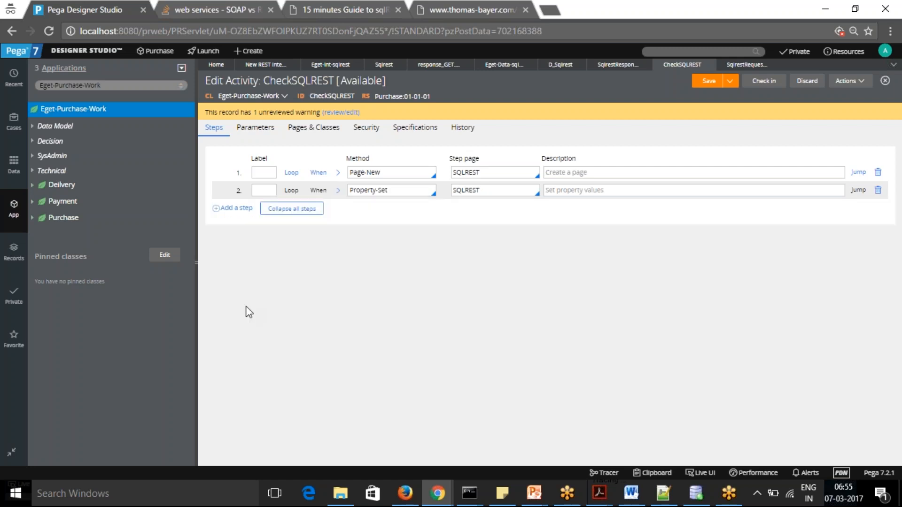
Add a third step to the CheckSQLREST activity with the Connect-REST method
click(218, 209)
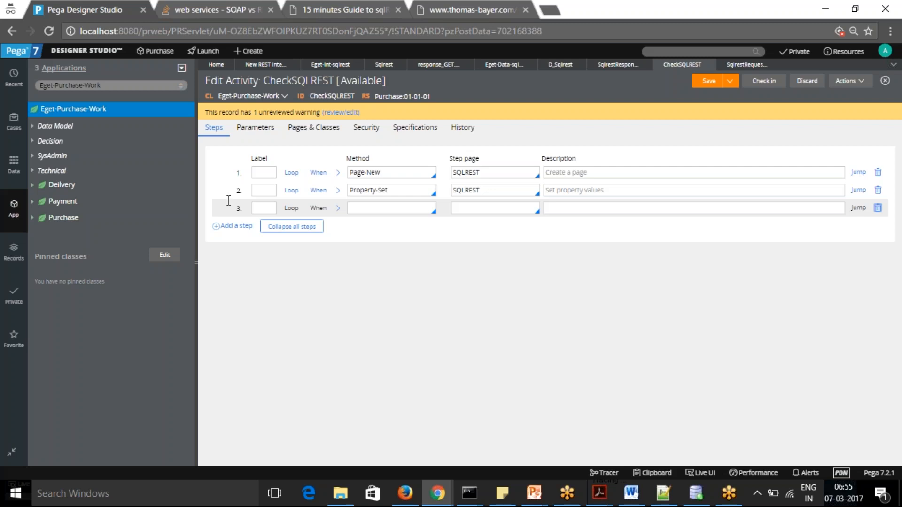
click(365, 207)
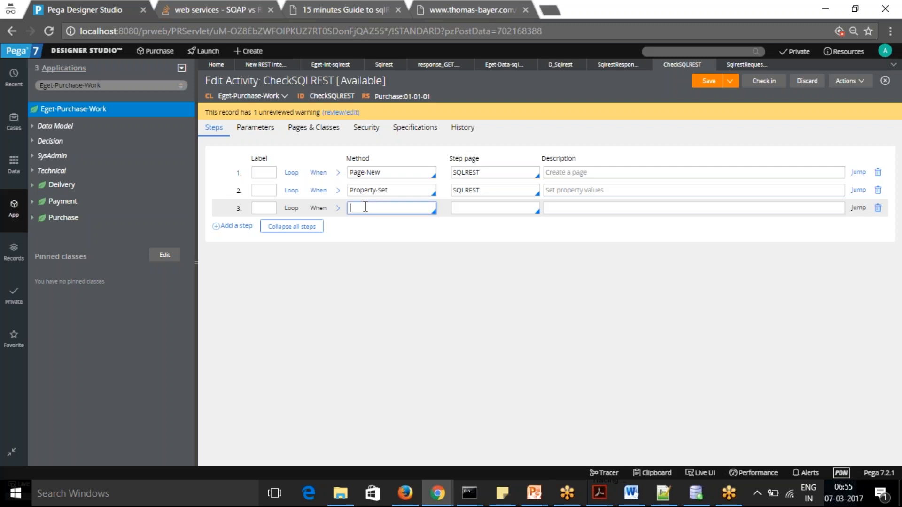
text(CONNECT-)
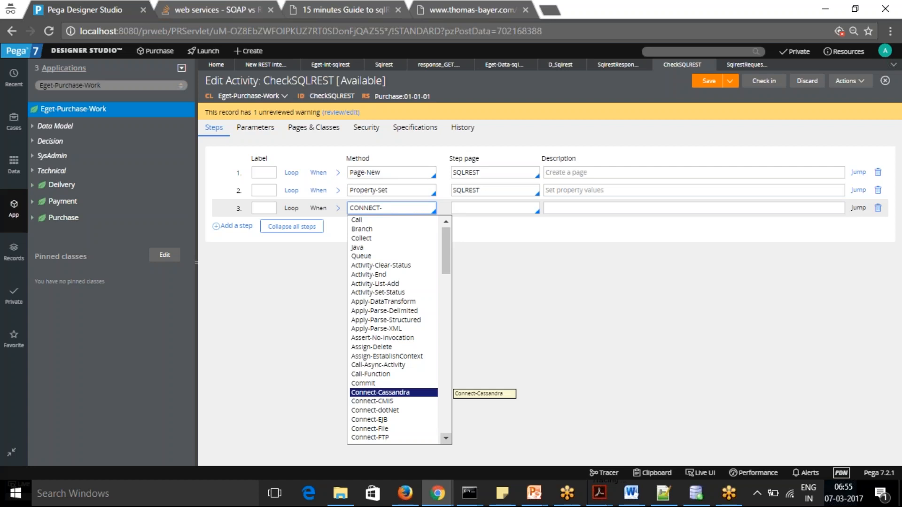
text(R)
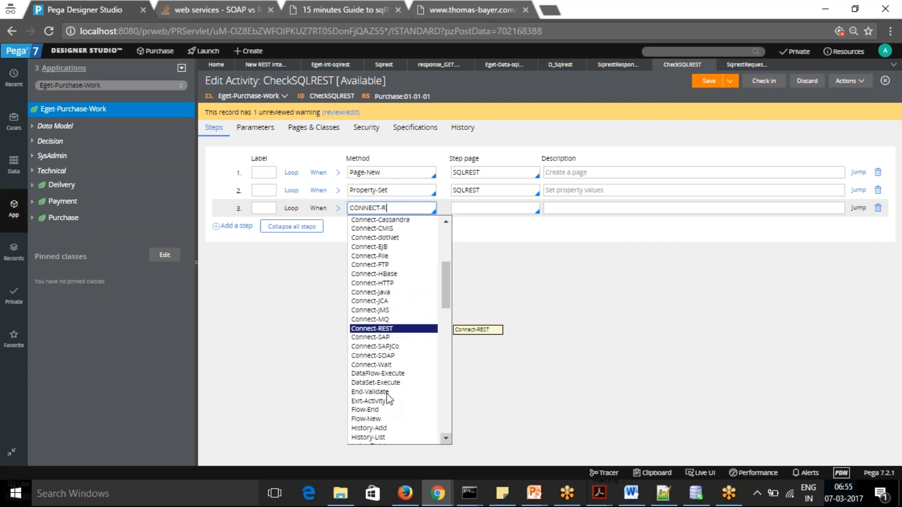
click(371, 329)
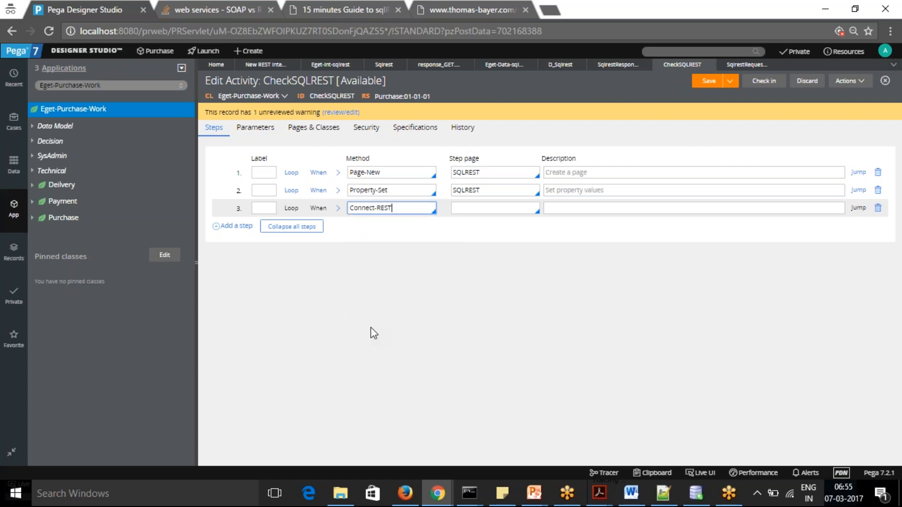
Set the step page of the Connect-REST step to SQLREST, copied from the Property-Set step
double_click(486, 186)
key(ctrl+c)
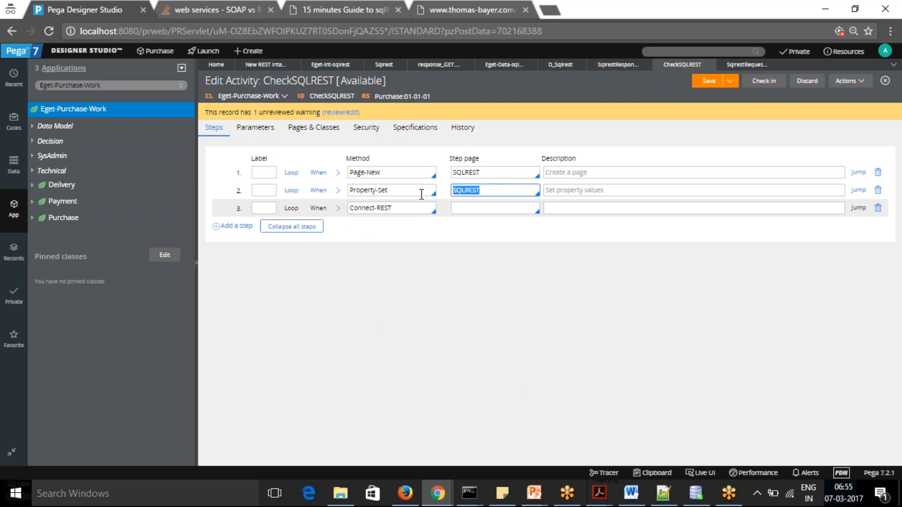
click(472, 208)
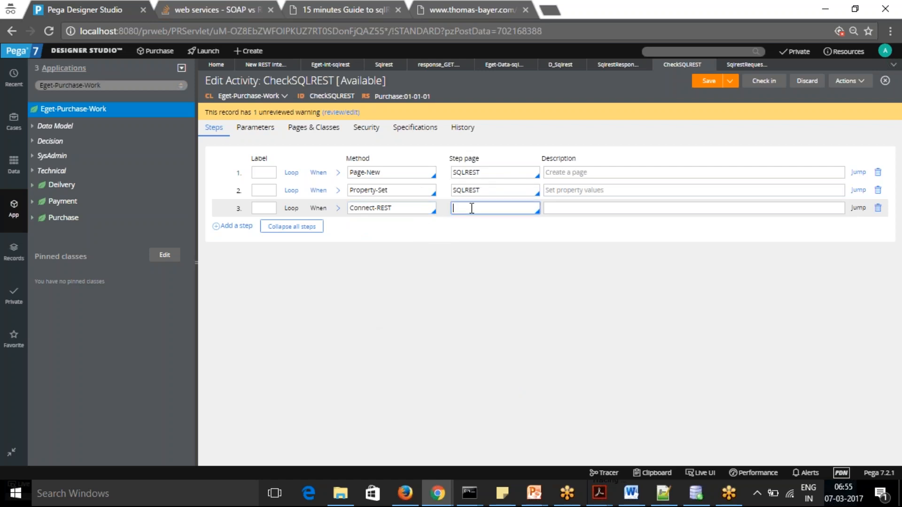
click(338, 209)
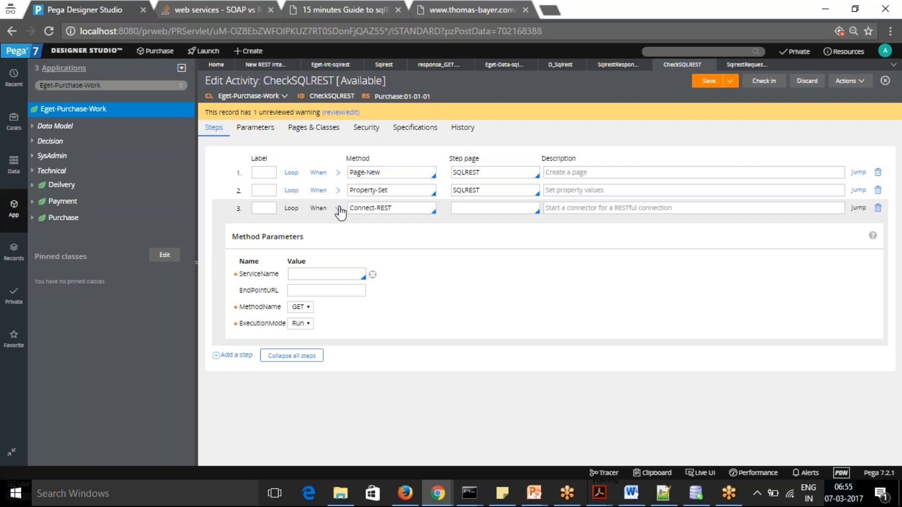
click(317, 276)
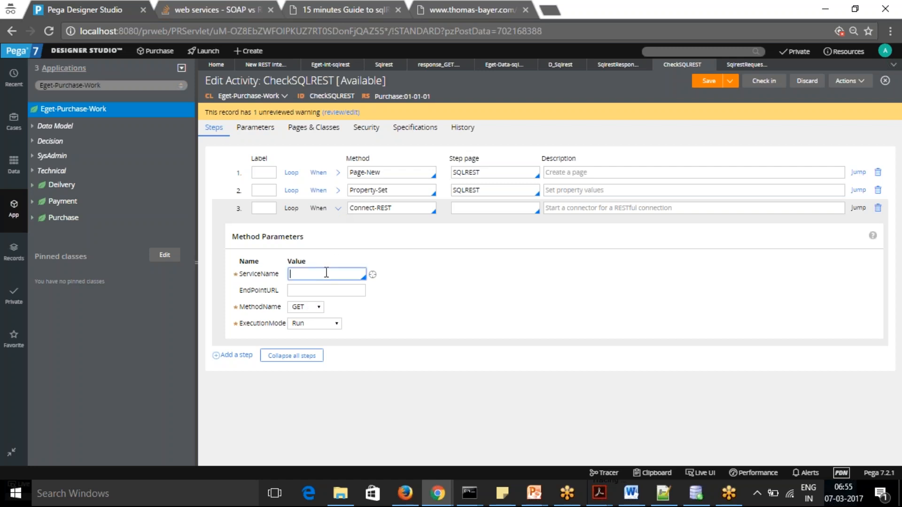
key(Down)
click(337, 209)
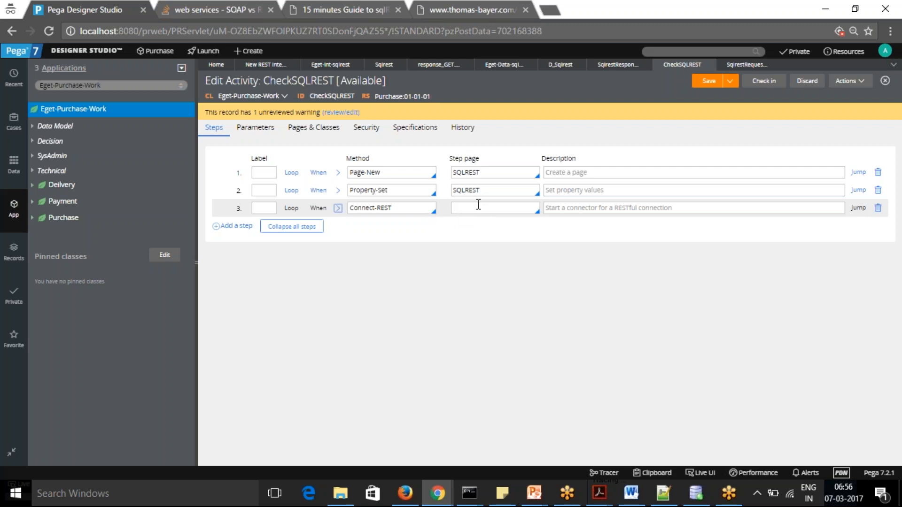
click(478, 208)
key(ctrl+v)
Set the Connect-REST service name to Sqlrest with method GET and execution mode Run, and save the activity
click(337, 209)
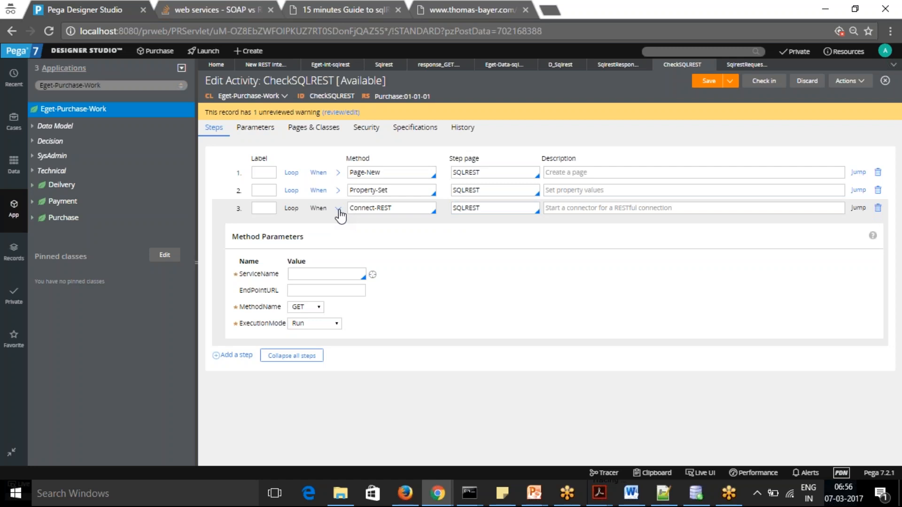
click(319, 274)
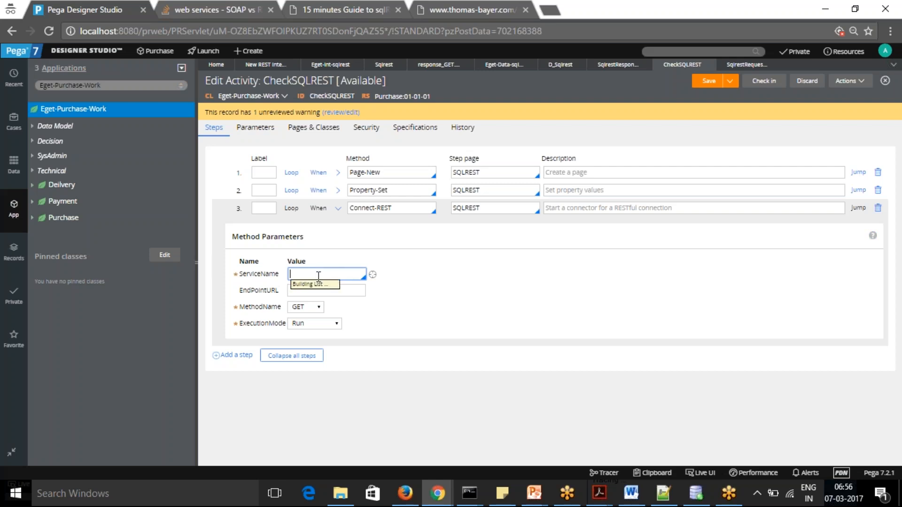
click(303, 297)
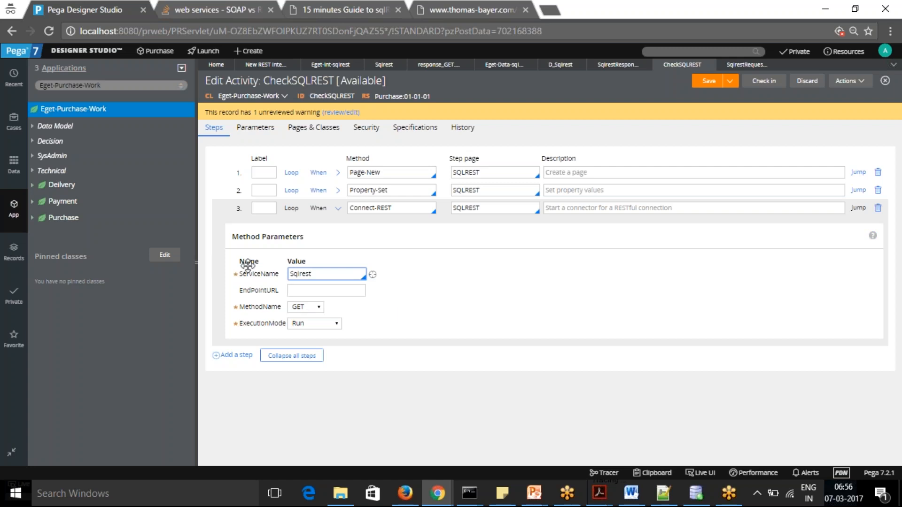
click(319, 308)
click(319, 310)
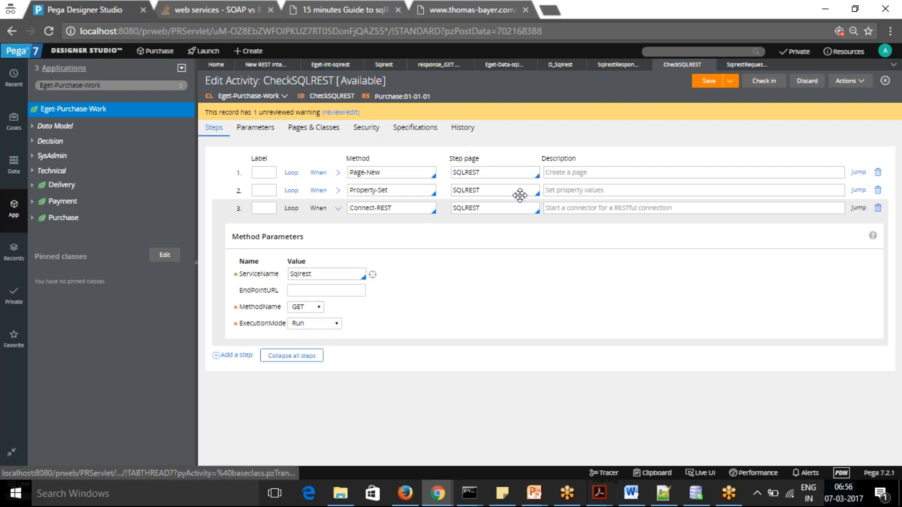
click(709, 83)
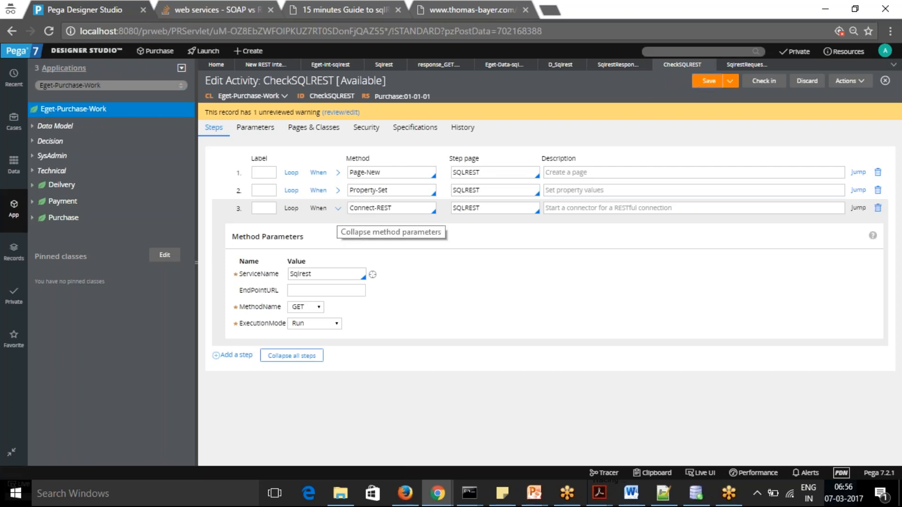
click(338, 212)
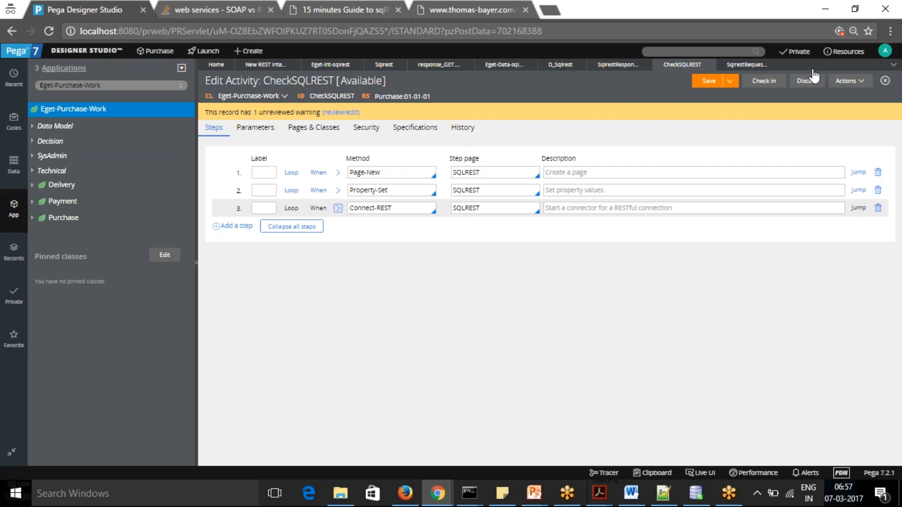
click(710, 82)
Pause and close the already running Tracer session, and save the CheckSQLREST activity again
mouse_move(440, 495)
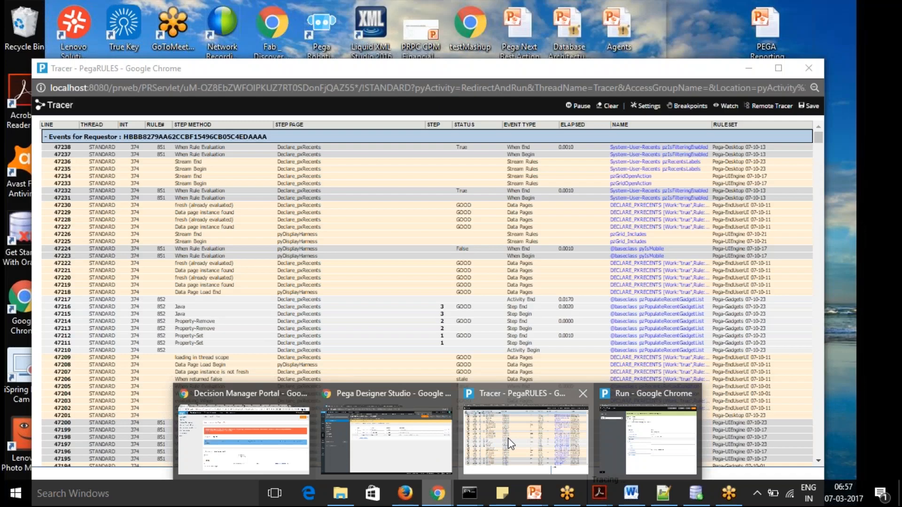
click(508, 438)
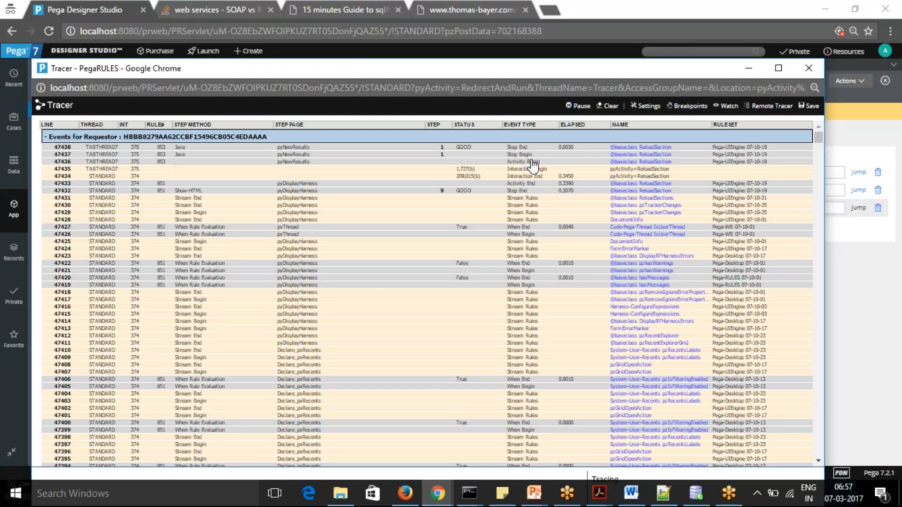
click(581, 106)
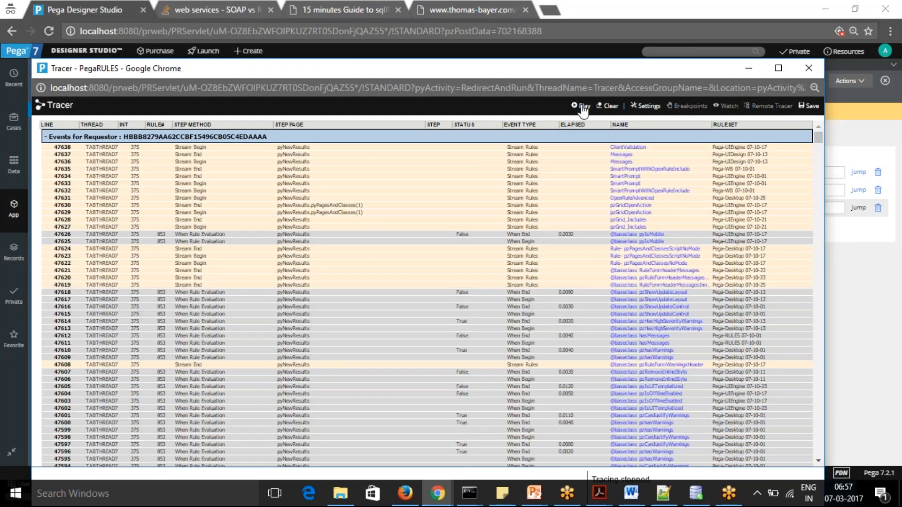
click(810, 69)
click(710, 87)
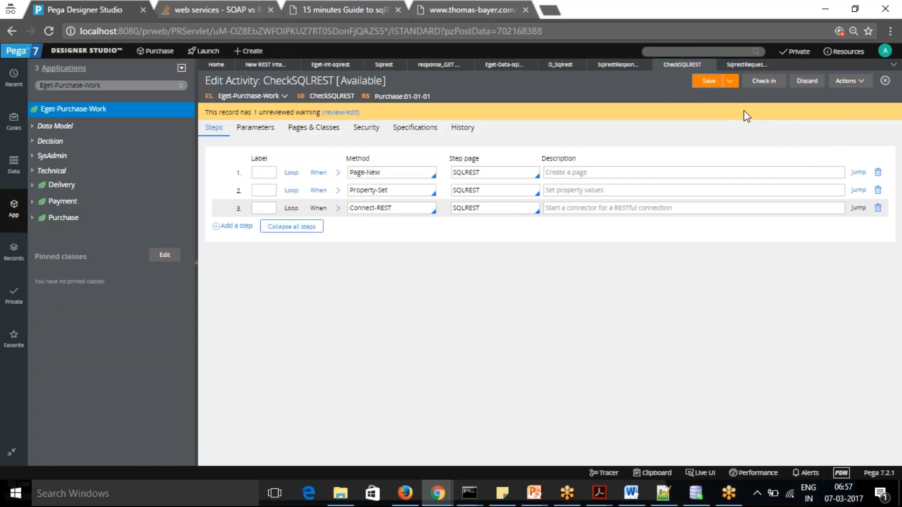
Run the CheckSQLREST activity with a new trace and bring up its Tracer events
click(862, 83)
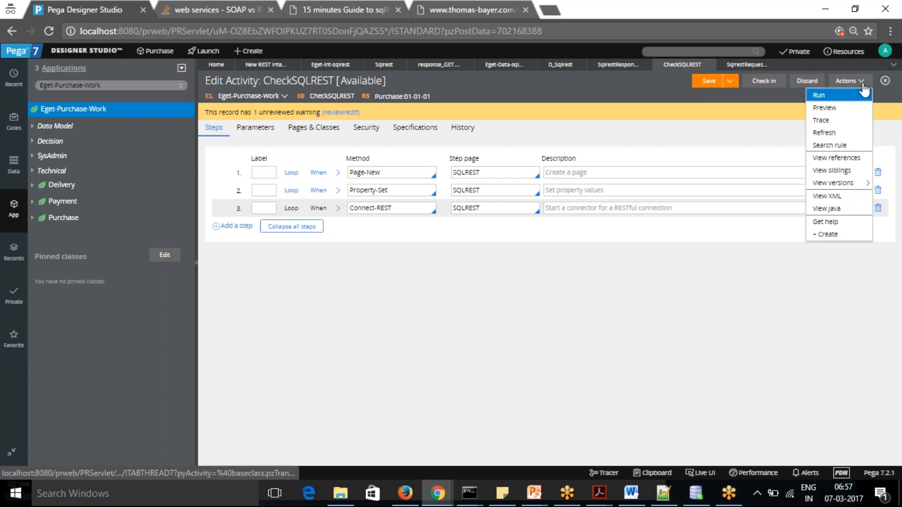
click(826, 96)
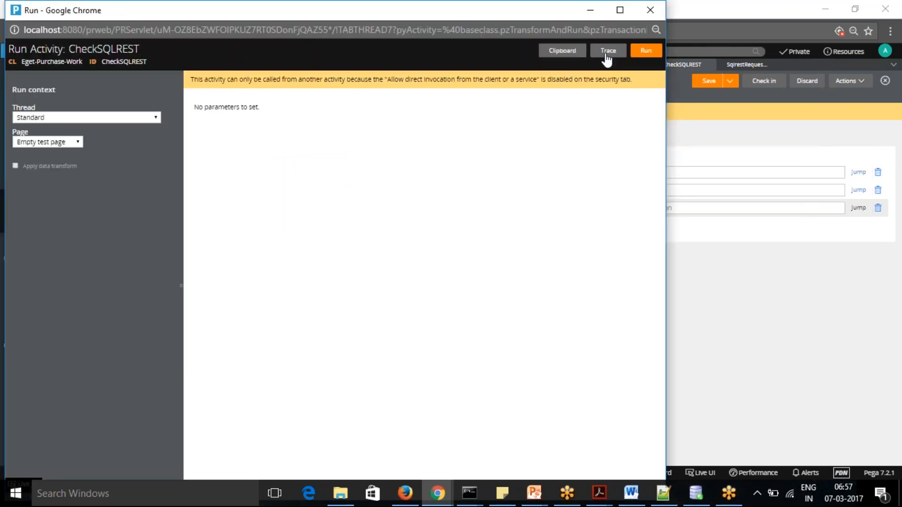
click(607, 52)
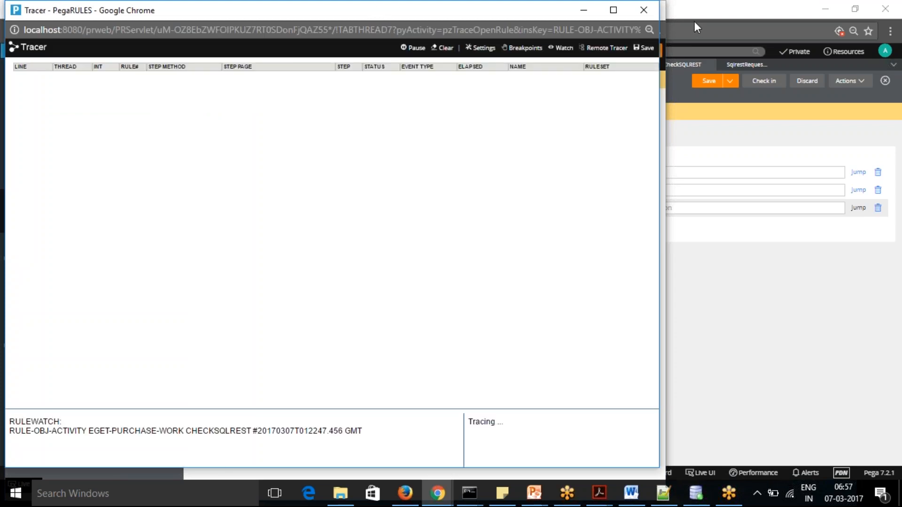
click(585, 12)
click(647, 53)
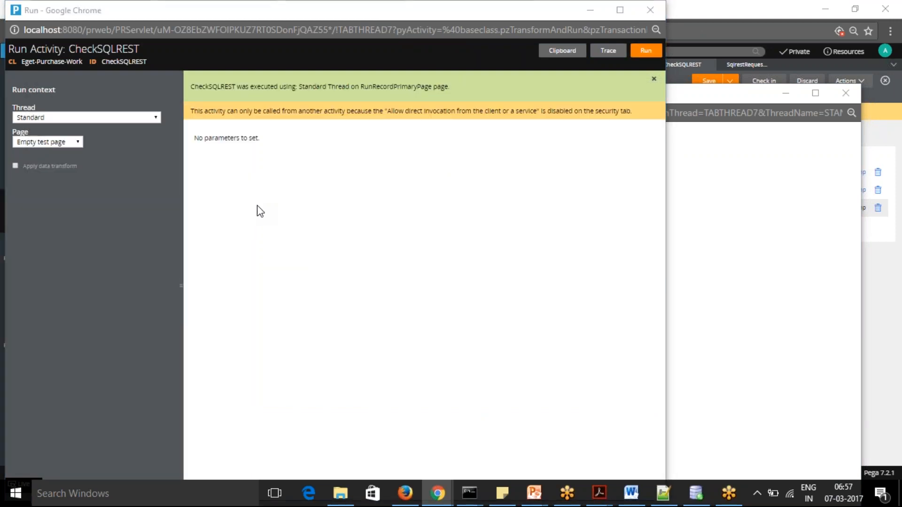
key(alt+Tab)
key(Tab)
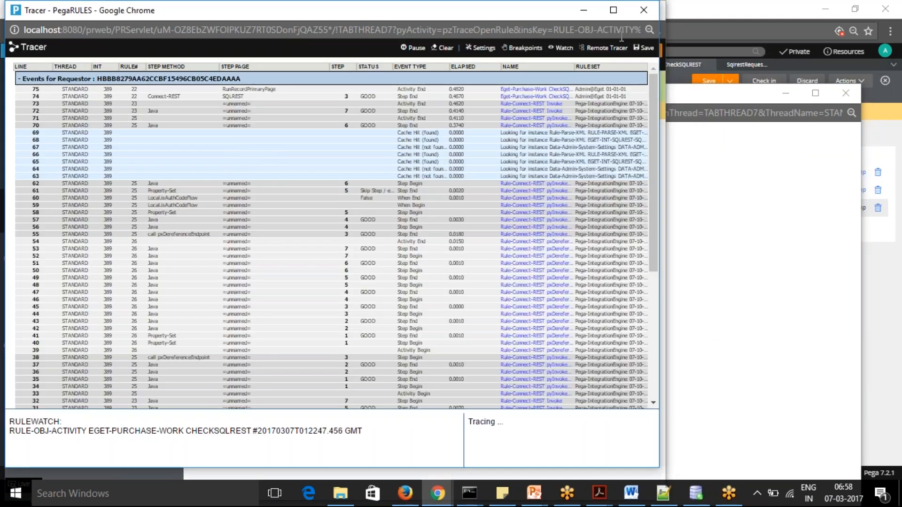
Inspect the SQLREST page properties in the Tracer at the end of the Property-Set step, checking the request TableType and ID
click(614, 10)
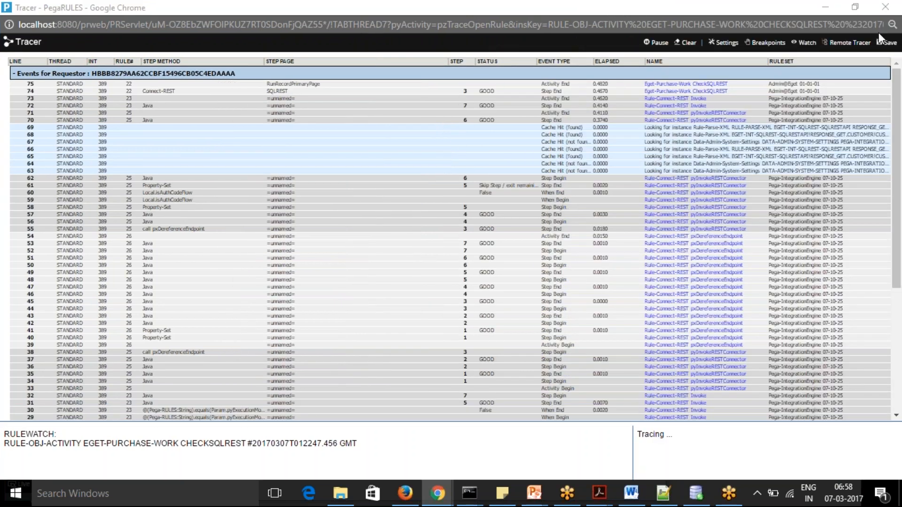
click(878, 33)
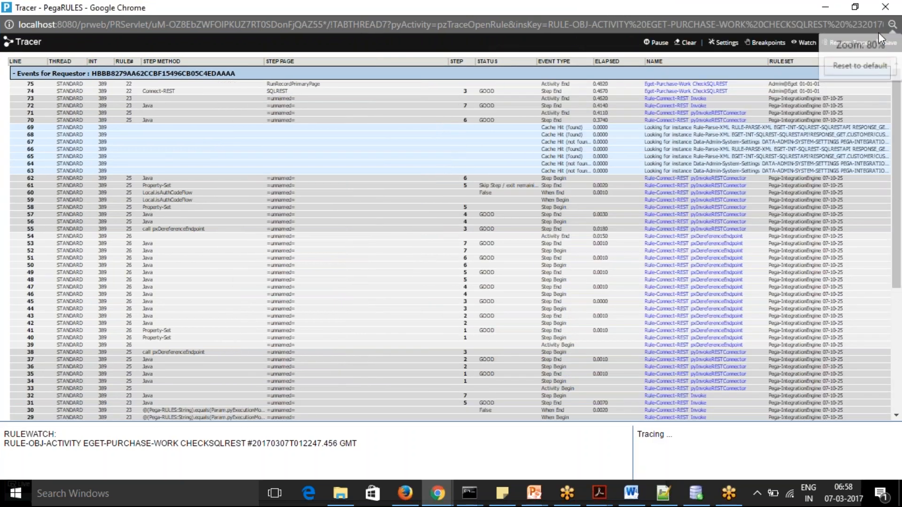
key(ctrl+plus)
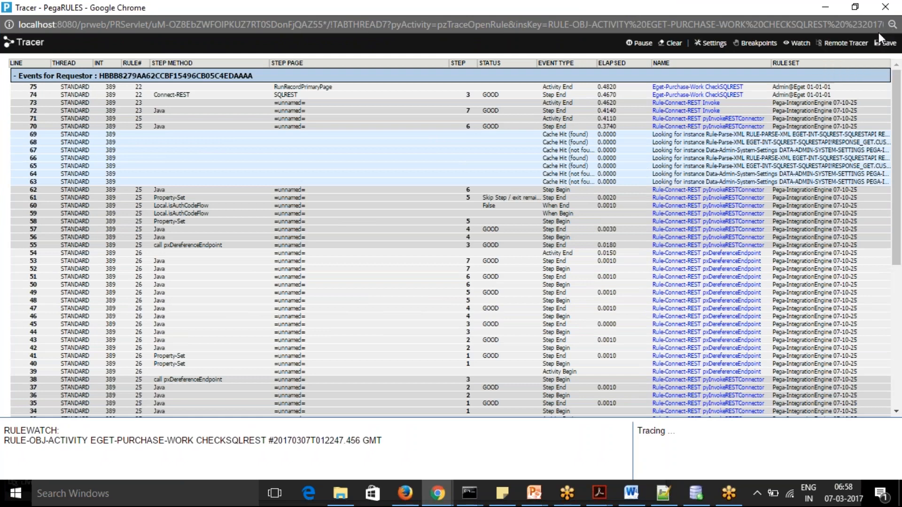
key(ctrl+plus)
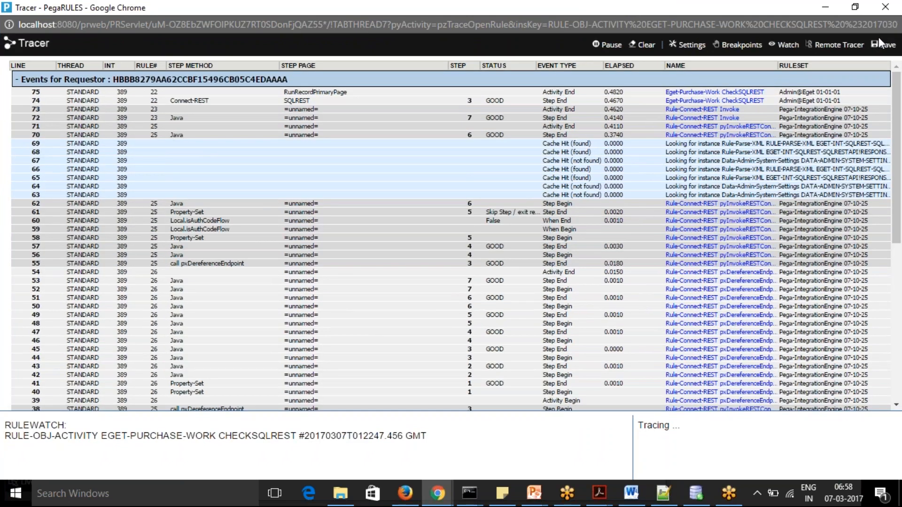
key(ctrl+plus)
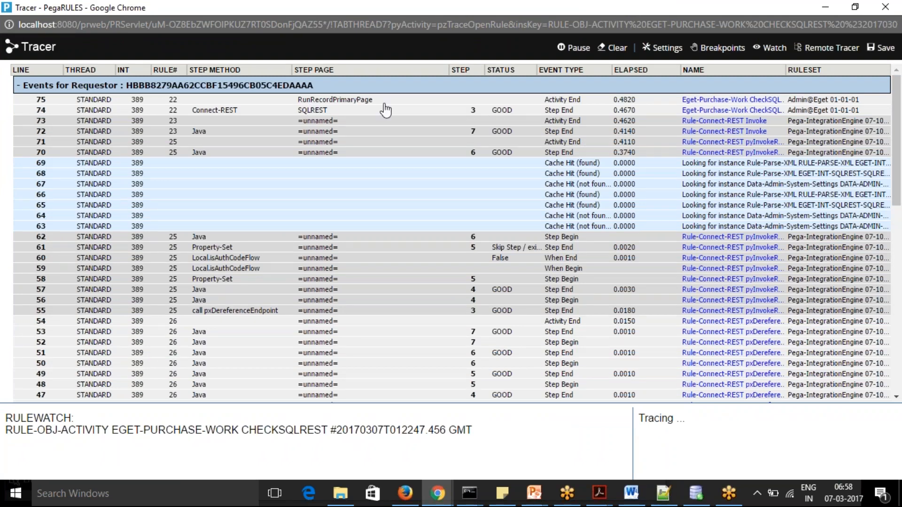
drag(899, 178, 900, 363)
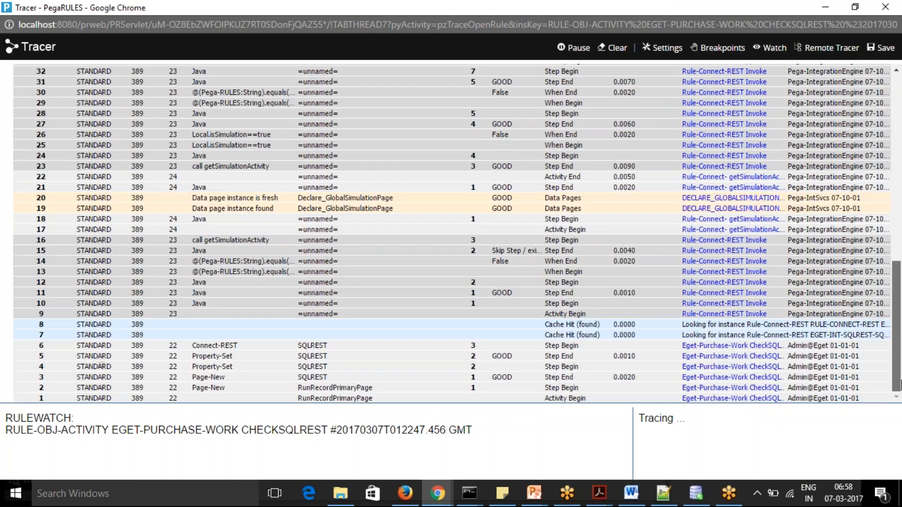
click(319, 377)
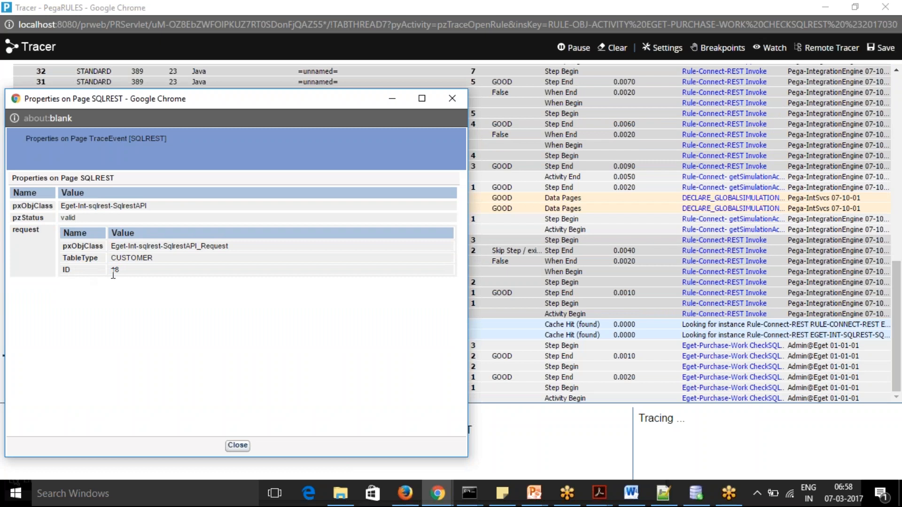
click(449, 100)
Inspect the SQLREST page at the end of the Connect-REST step, including the response_GET customer data, and put the Tracer away
drag(898, 300, 897, 109)
click(318, 111)
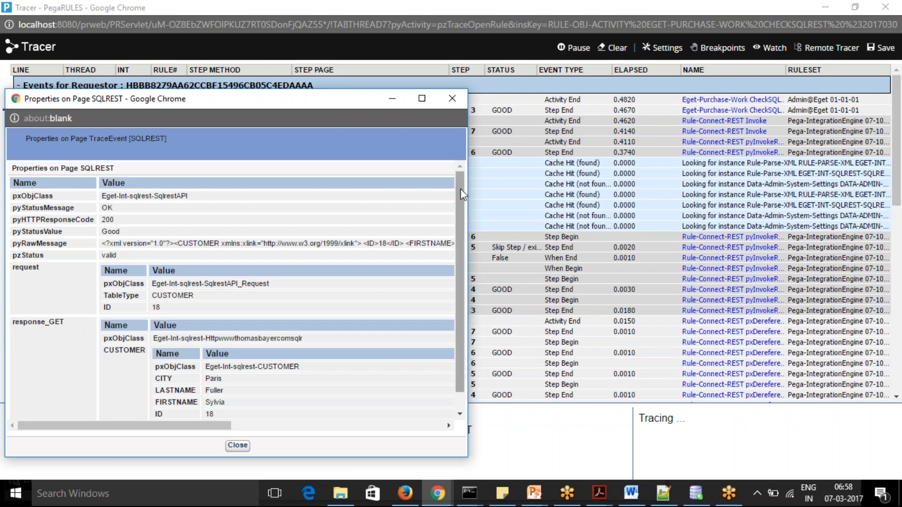
drag(460, 194, 460, 212)
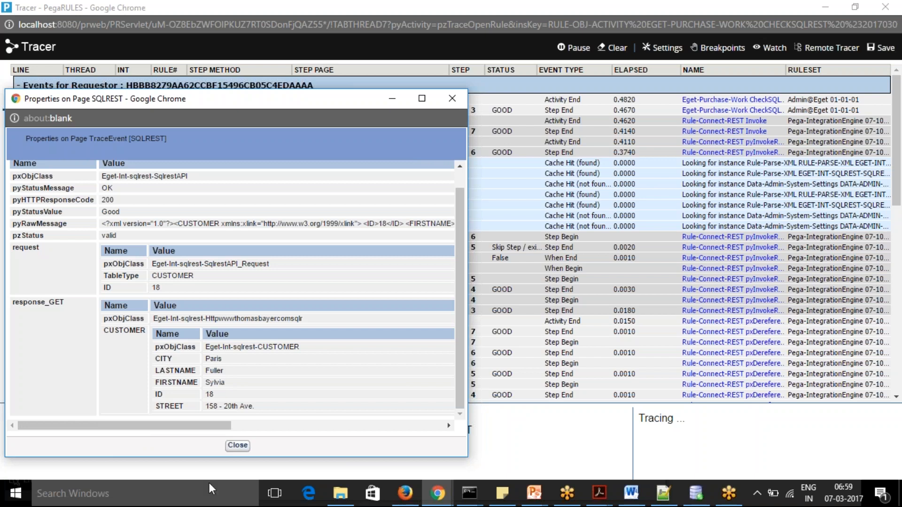
click(241, 447)
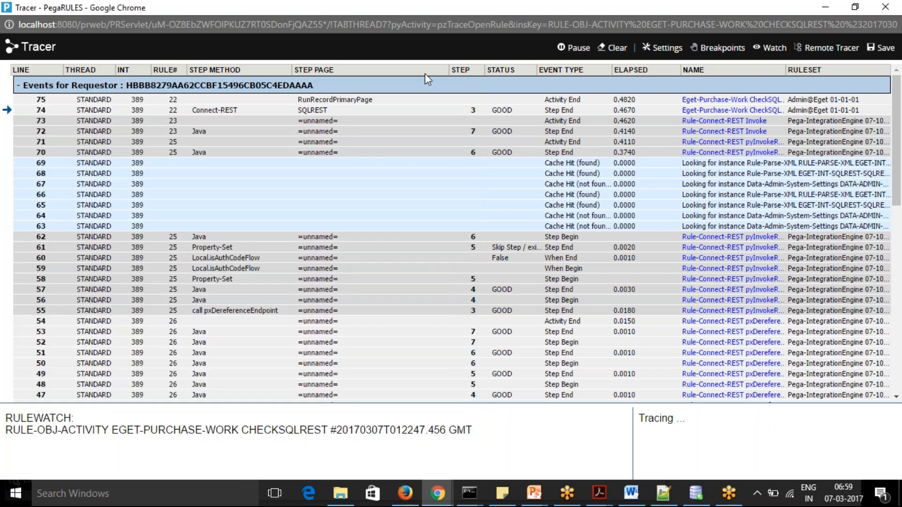
click(823, 11)
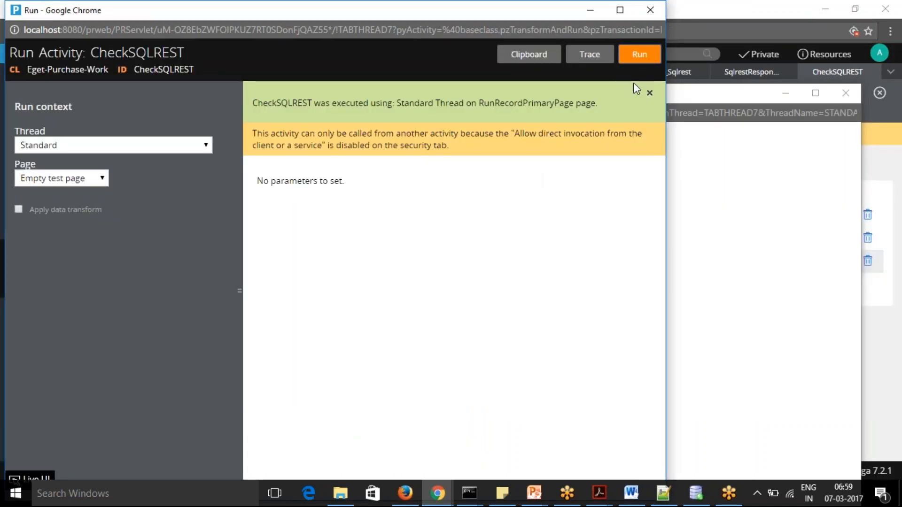
Set the .request.TableType value in the Property-Set step to "PRODUCT" and save the CheckSQLREST activity
click(785, 230)
click(883, 305)
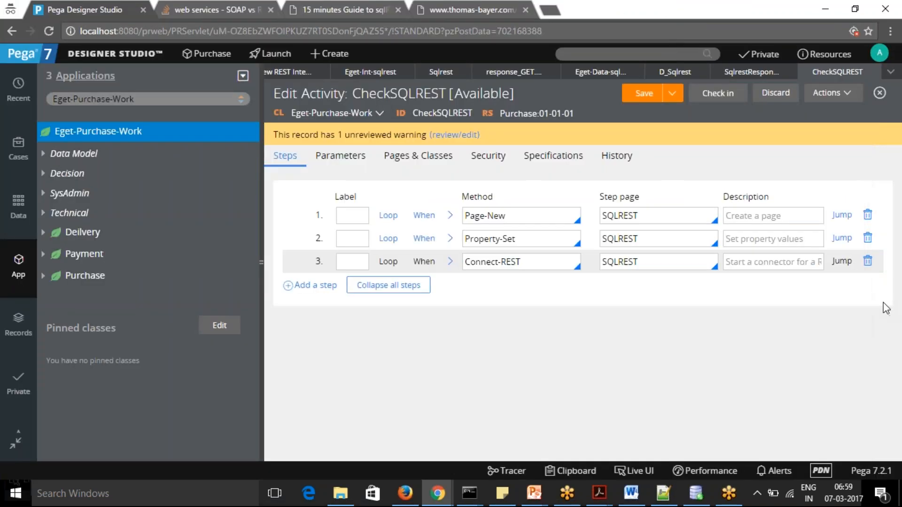
click(449, 242)
scroll(429, 280, right, 3)
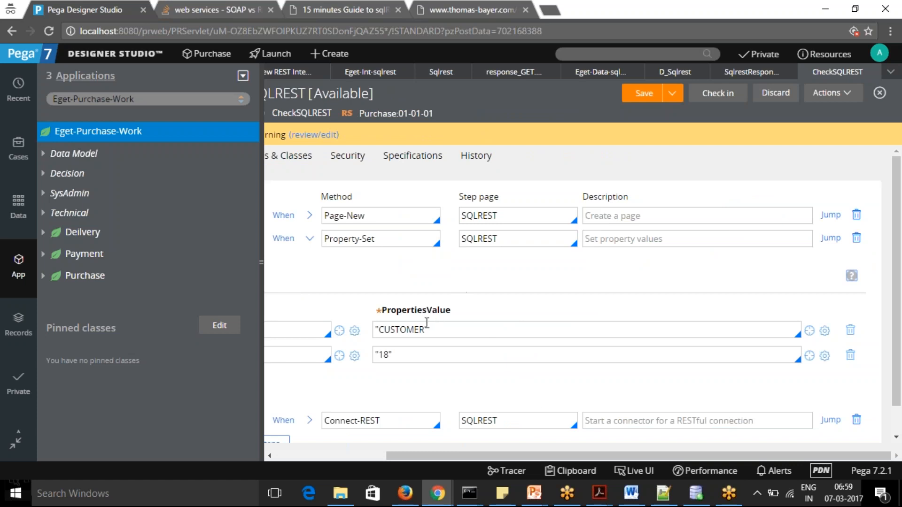
drag(426, 324, 381, 324)
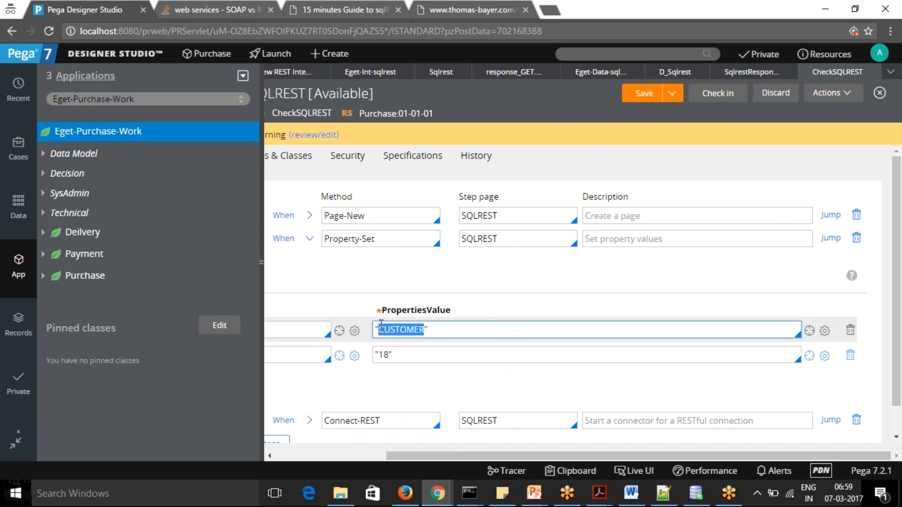
key(BackSpace)
text(PRODUCT)
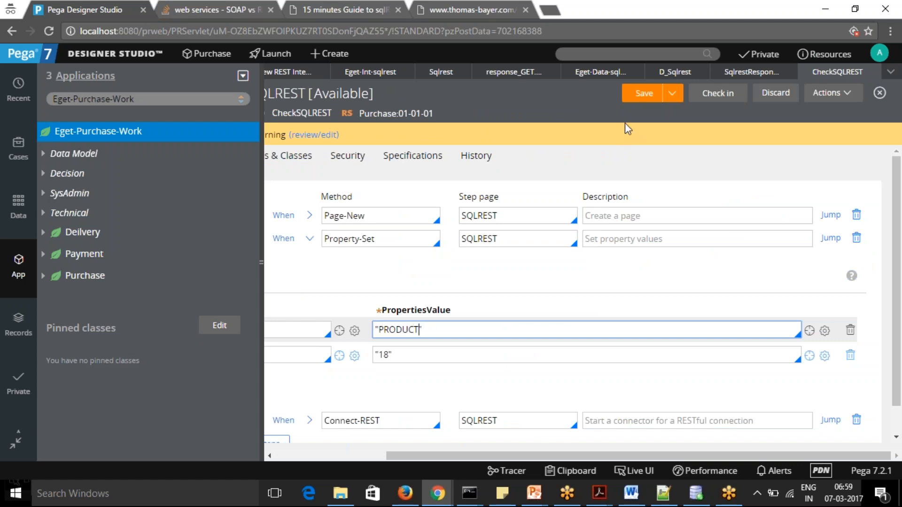
click(642, 94)
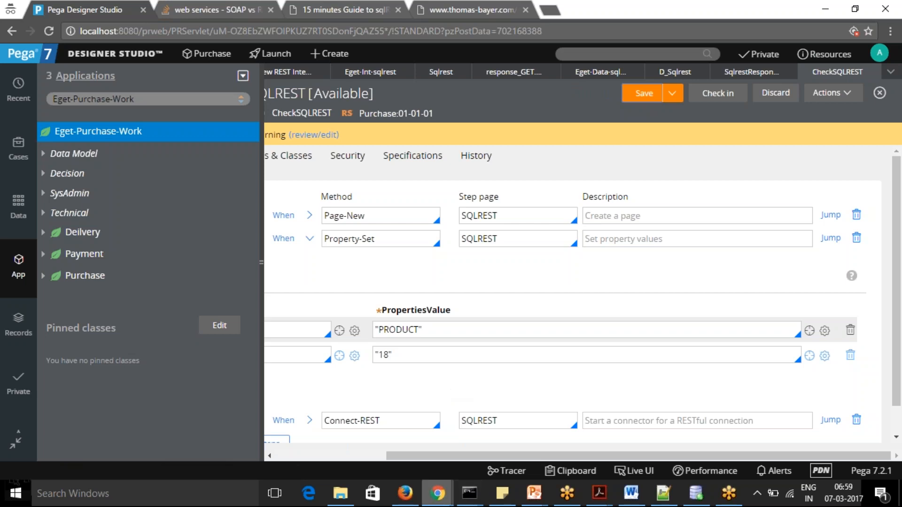
Save the CheckSQLREST activity again, rerun it, and bring up the new events in the Tracer
mouse_move(442, 499)
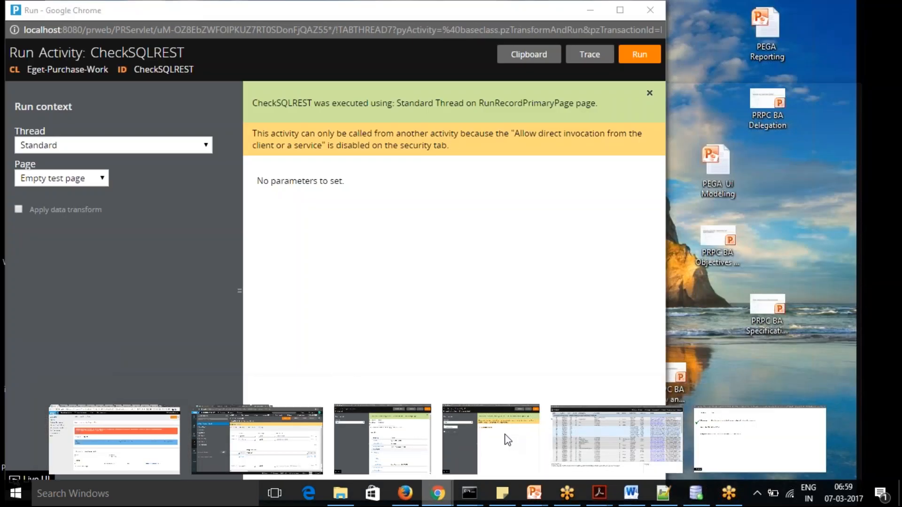
click(505, 434)
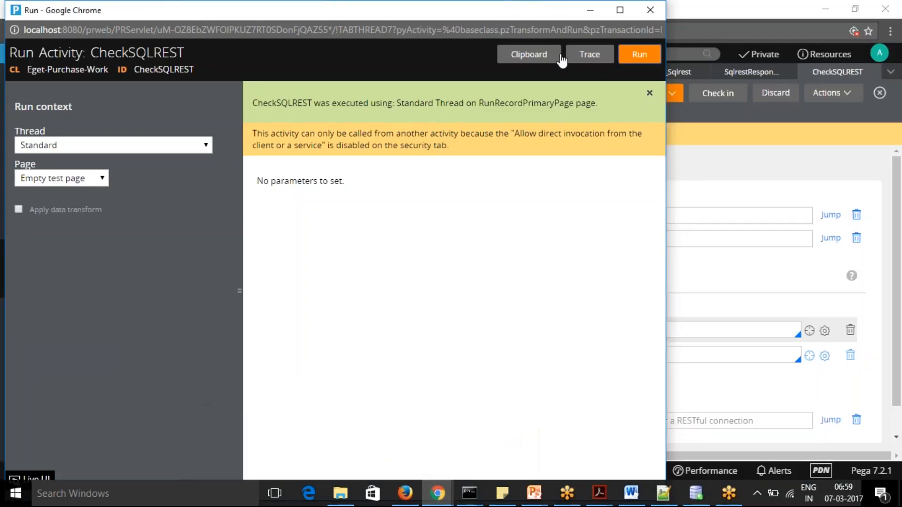
click(731, 183)
click(637, 93)
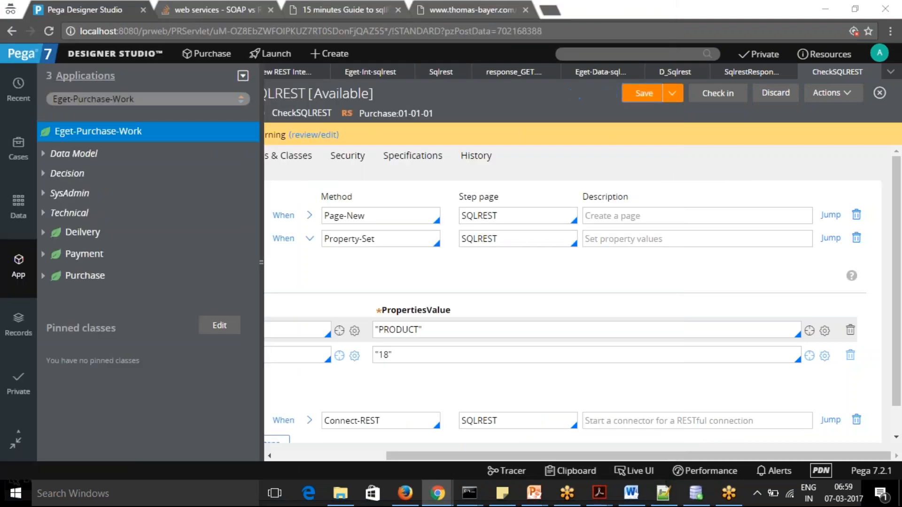
key(alt+Tab)
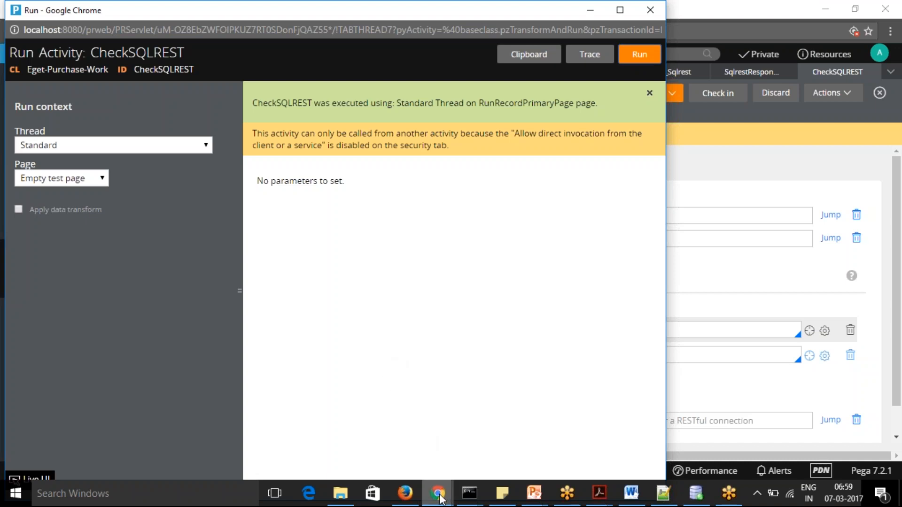
mouse_move(438, 493)
click(631, 454)
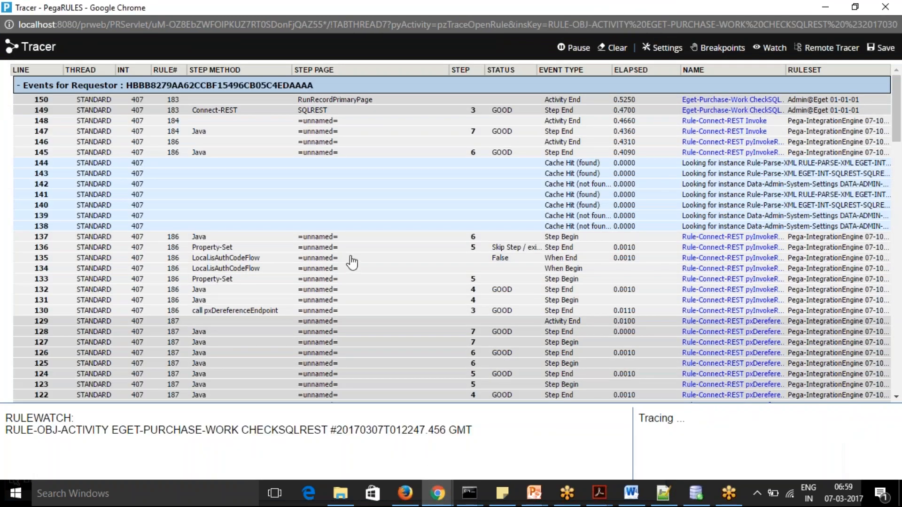
Examine the Connect-REST step's SQLREST page for the PRODUCT request, comparing the response_GET structure with the full pyRawMessage XML
click(314, 111)
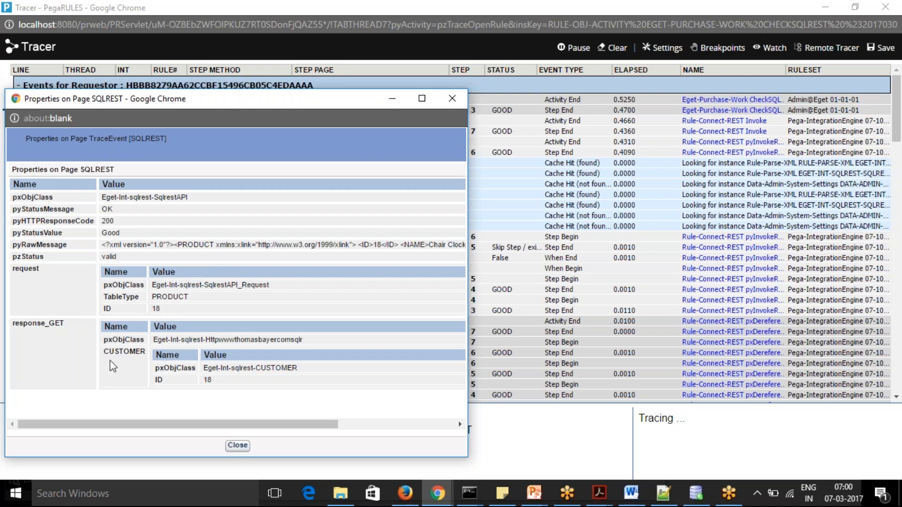
drag(107, 351, 146, 352)
click(247, 243)
key(Right)
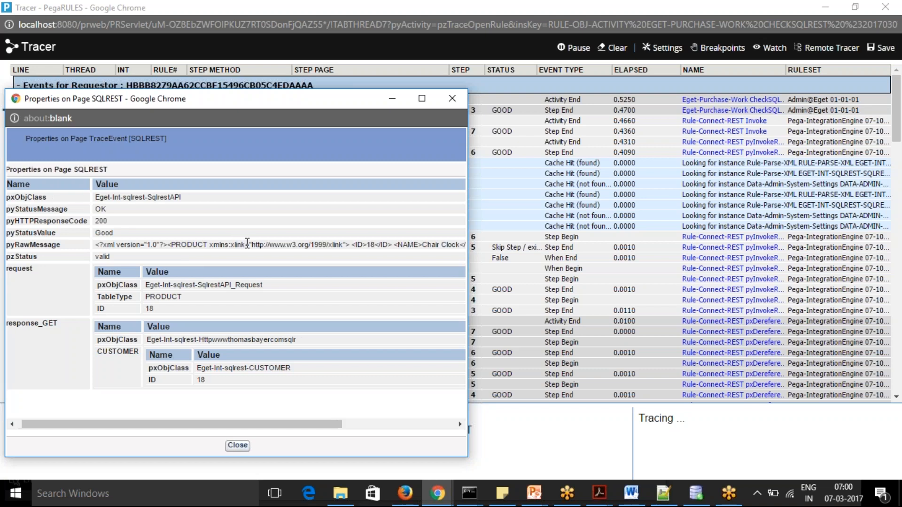
key(Right)
key(Right)
key(Right)
key(Right)
key(Right)
key(Right)
key(Right)
key(Right)
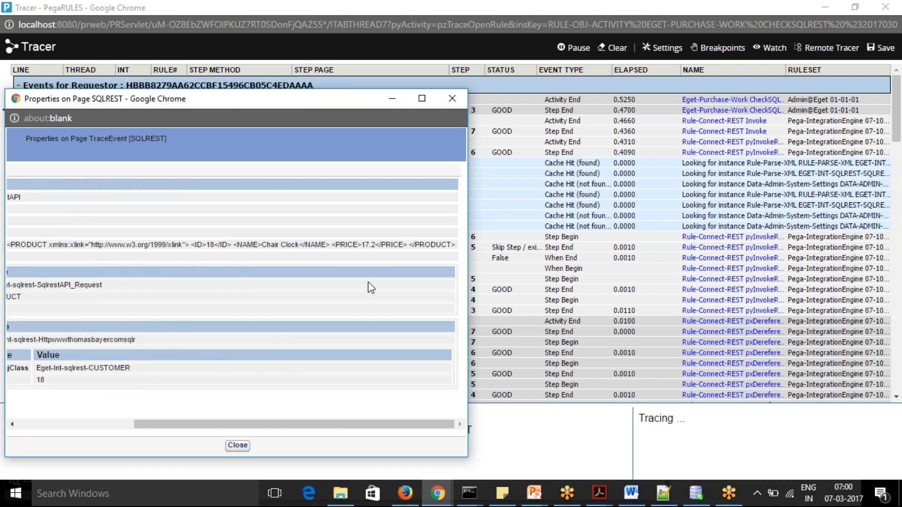
drag(304, 423, 135, 409)
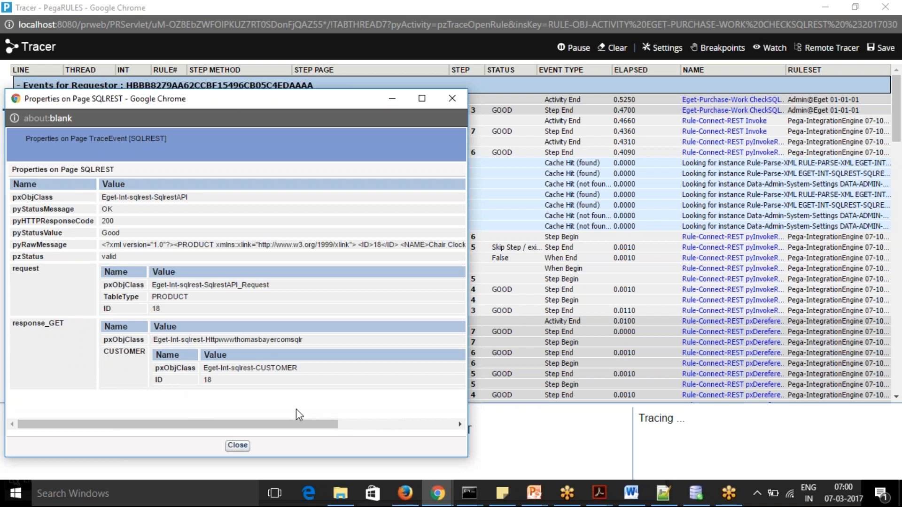
click(237, 445)
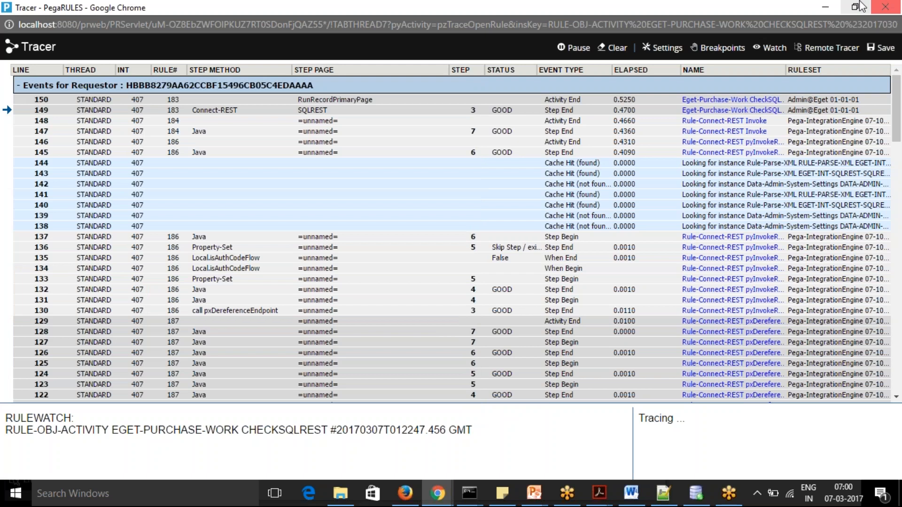
click(827, 8)
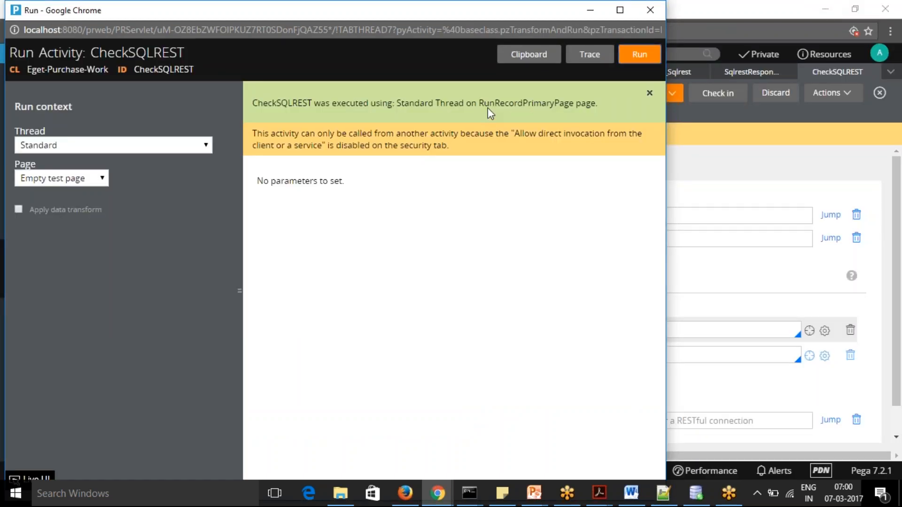
Close the Run window of CheckSQLREST and save the activity again
drag(382, 13, 465, 134)
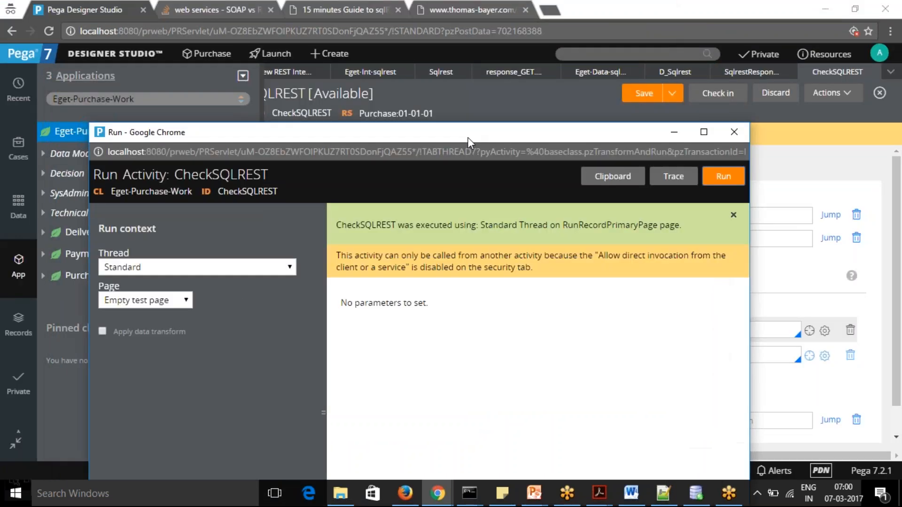
click(736, 130)
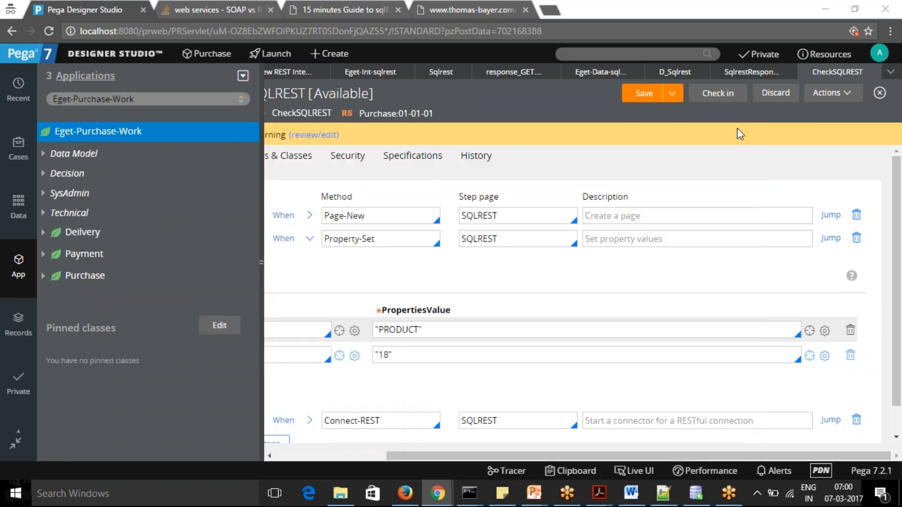
drag(673, 453, 431, 447)
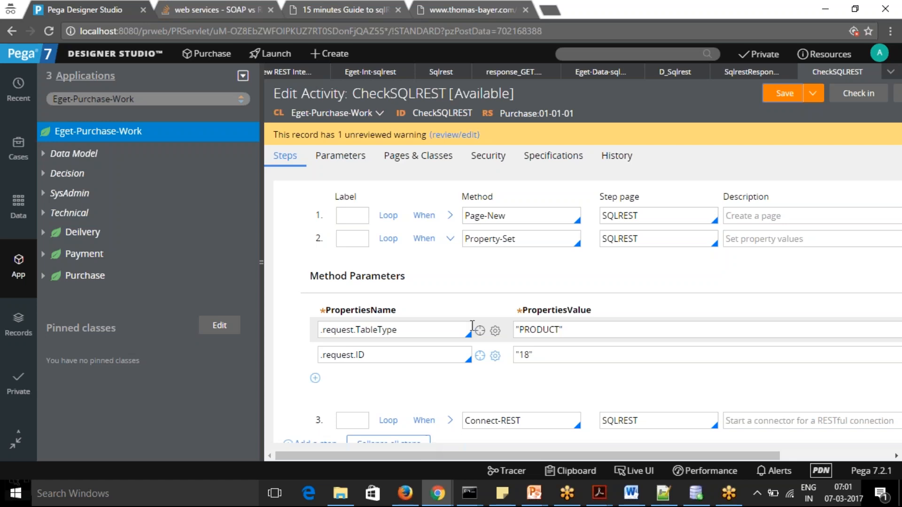
click(782, 97)
Return to the Tracer and reopen the SQLREST page properties of the latest completed Connect-REST step
key(alt+Tab)
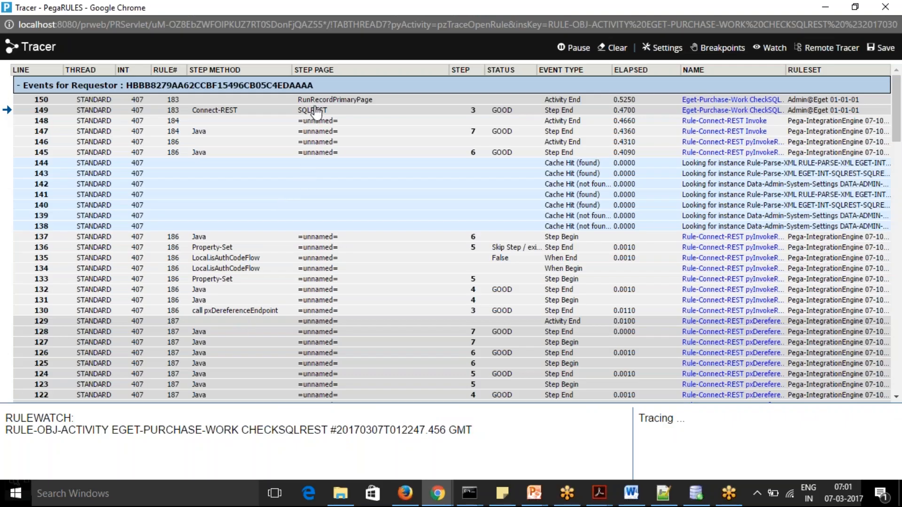
click(314, 111)
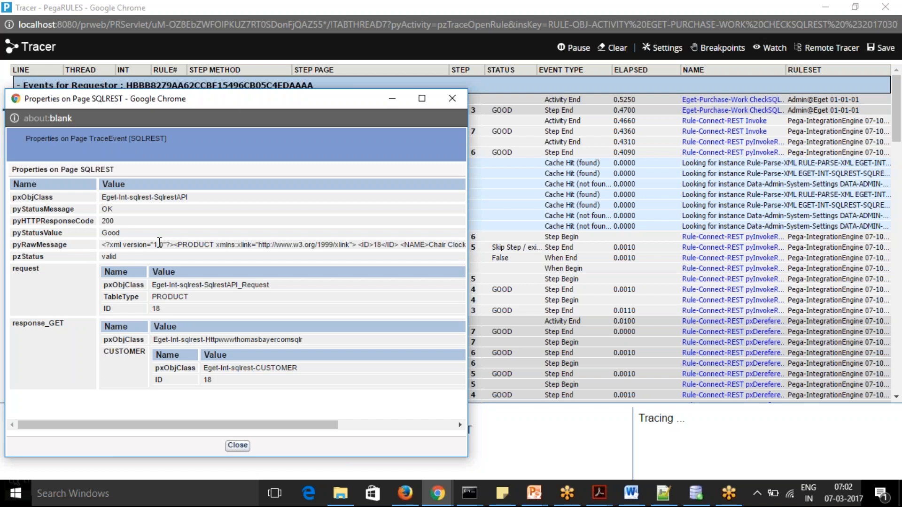
Read the full pyRawMessage XML on the SQLREST page, then put the trace windows away to get back to the CheckSQLREST activity
scroll(180, 241, right, 1)
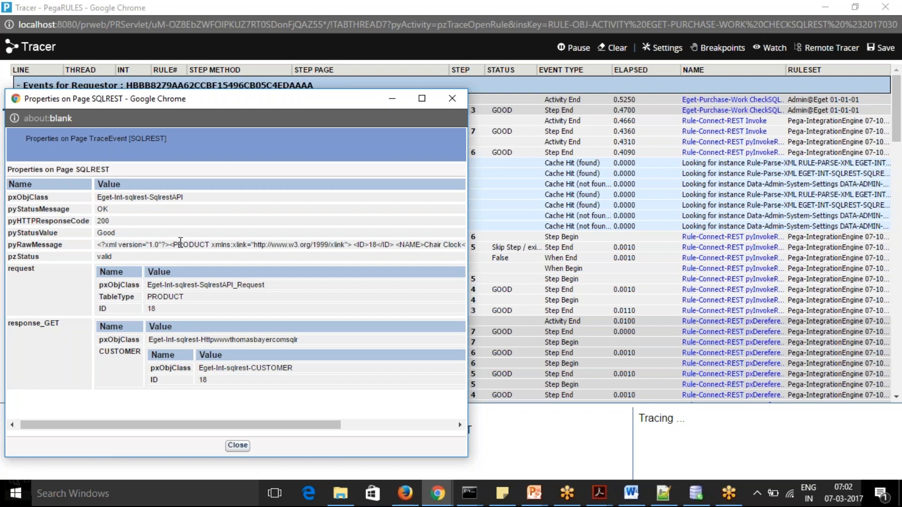
scroll(180, 241, right, 8)
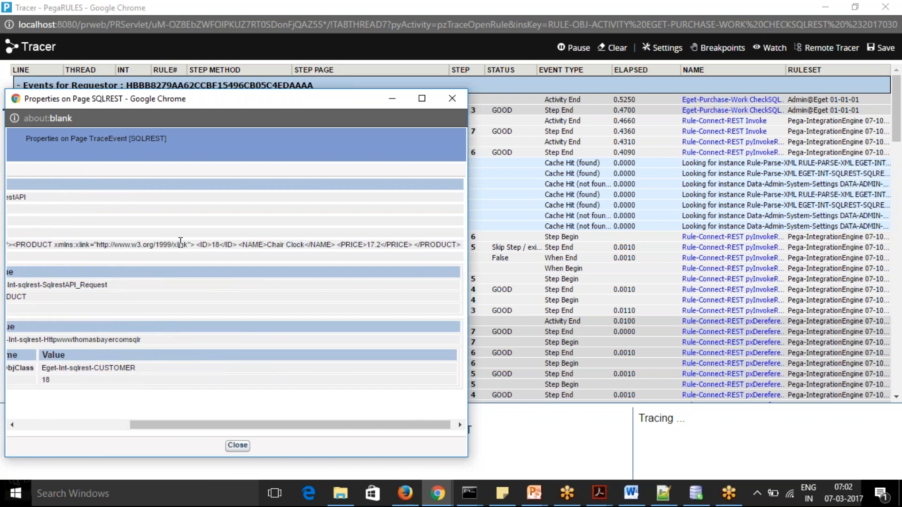
scroll(181, 241, right, 1)
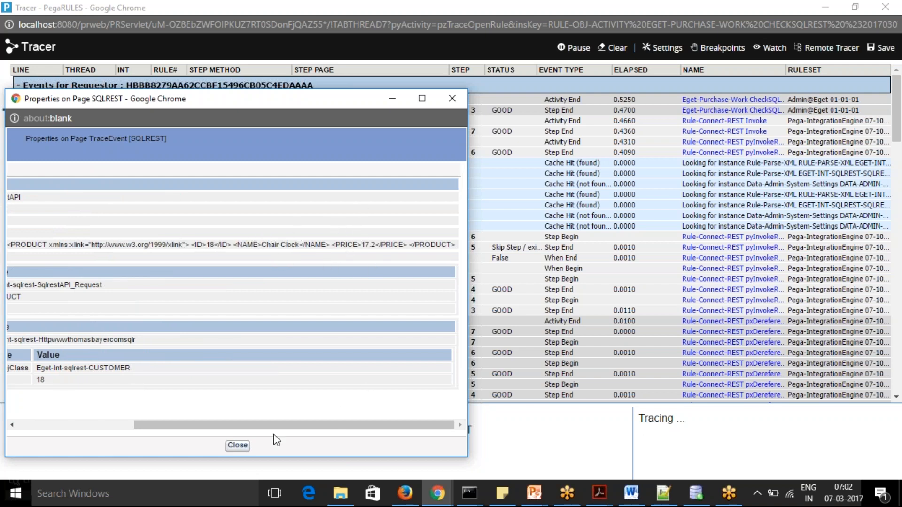
drag(266, 425, 105, 424)
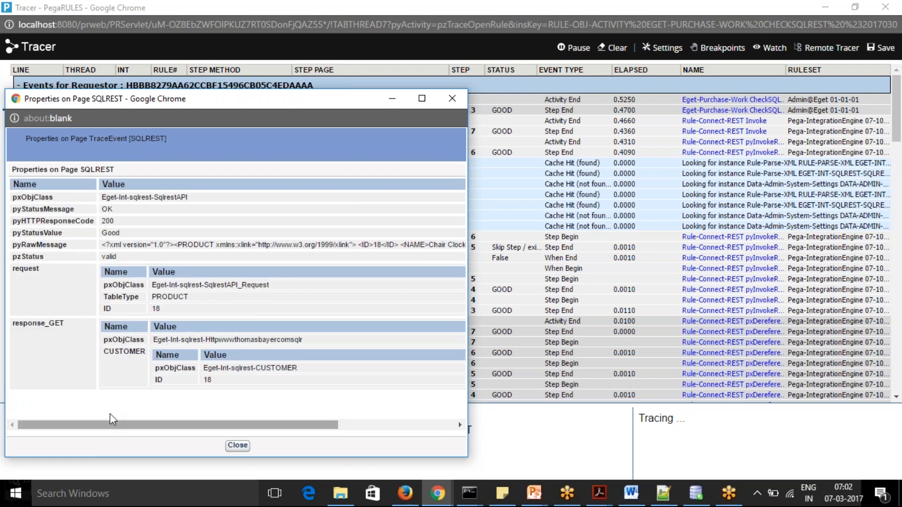
click(392, 98)
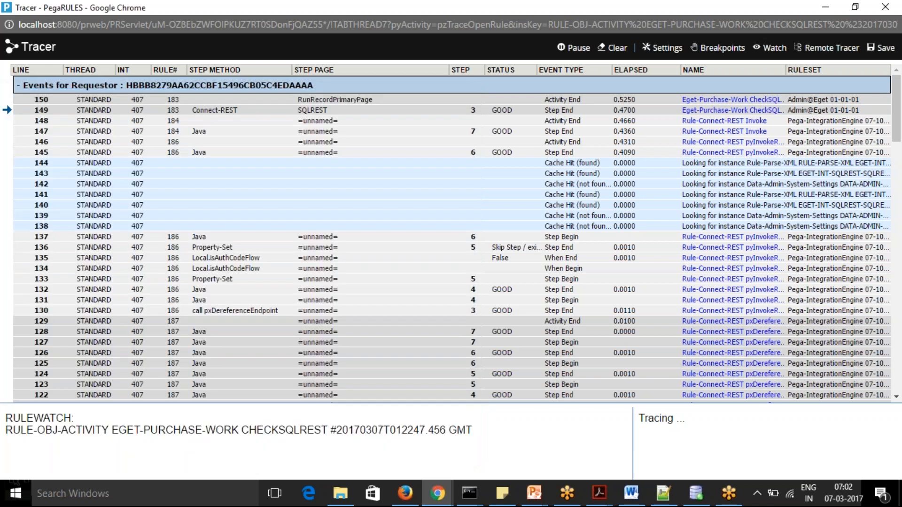
click(827, 9)
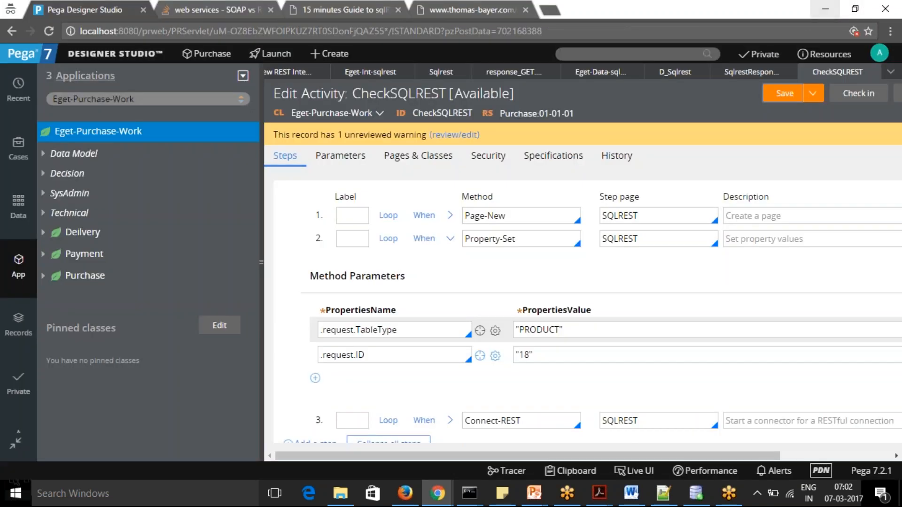
Set .request.TableType to "CUSTOMER" in the Property-Set step and zoom out so the whole activity form fits
click(528, 241)
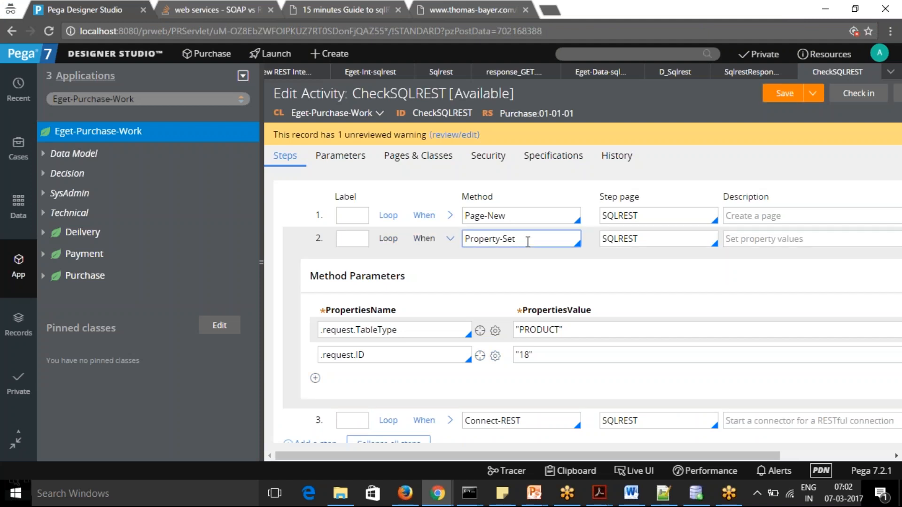
click(561, 329)
key(BackSpace)
key(BackSpace)
key(BackSpace)
key(BackSpace)
key(BackSpace)
key(BackSpace)
key(BackSpace)
key(BackSpace)
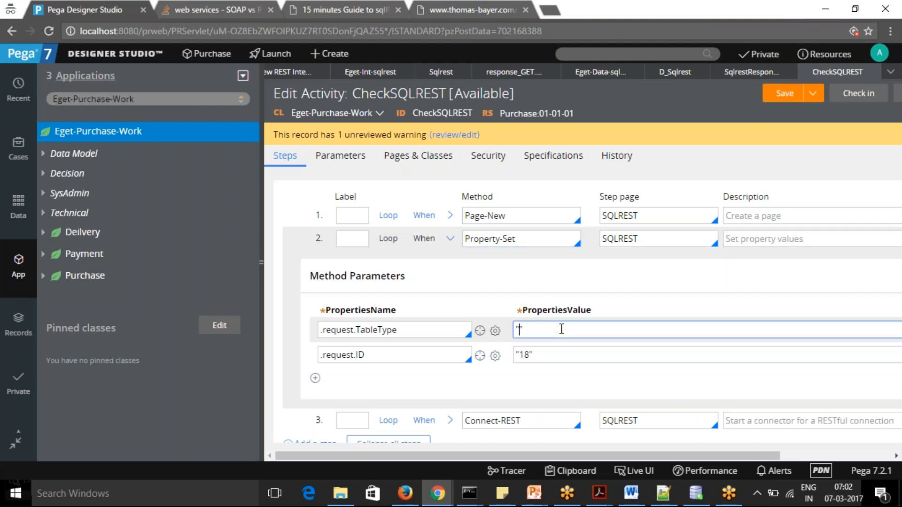
text(CUSTOMER)
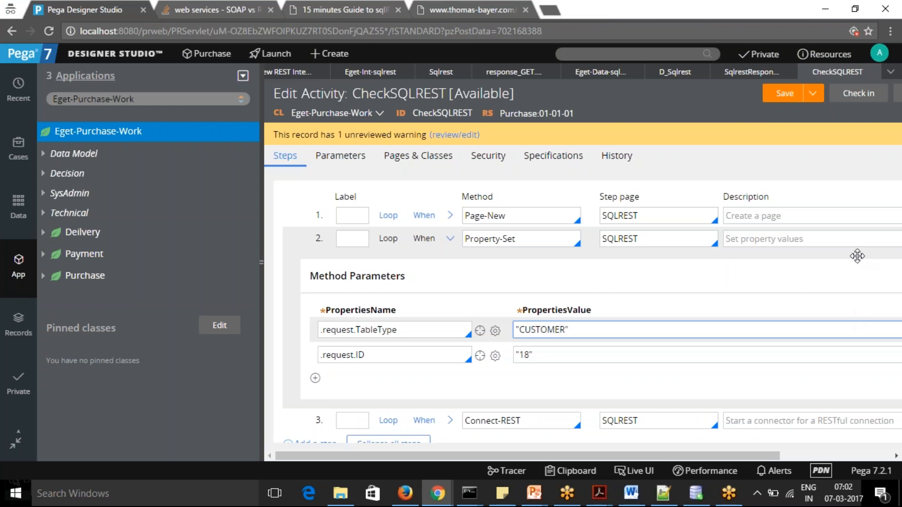
key(ctrl+minus)
key(ctrl+minus)
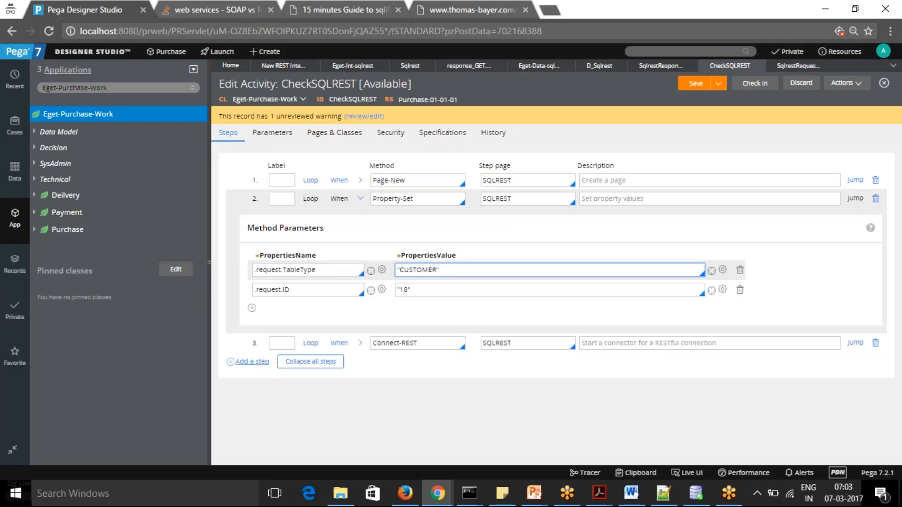
click(244, 363)
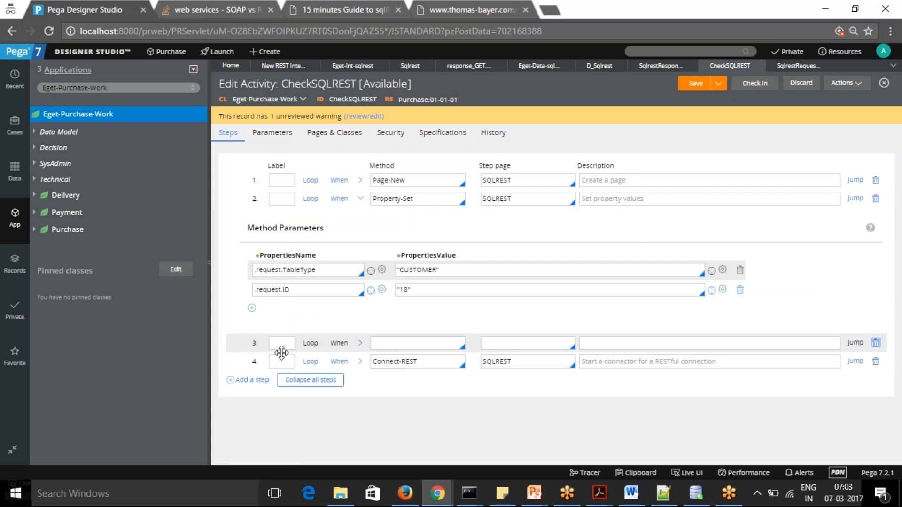
click(249, 380)
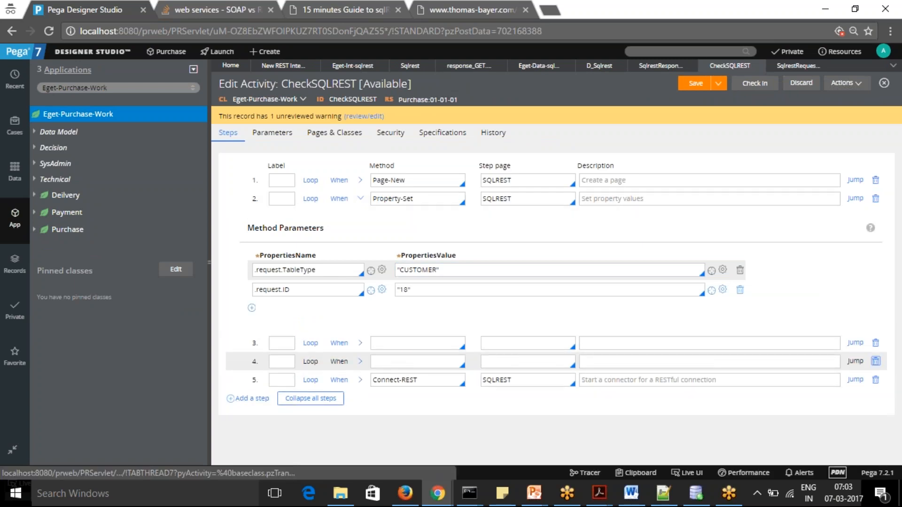
click(875, 343)
click(875, 344)
click(428, 346)
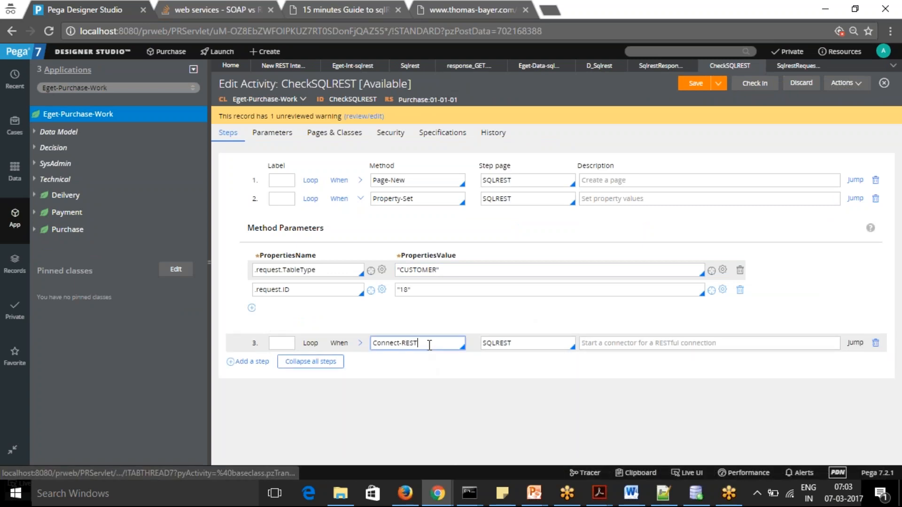
Add a Property-Set step after the Connect-REST step, with SQLREST as its step page
click(240, 361)
click(398, 361)
text(pro)
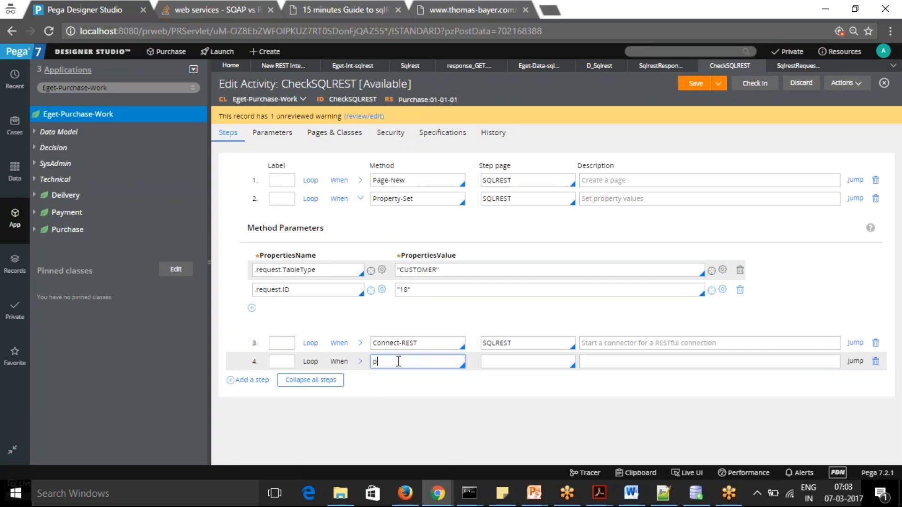
key(BackSpace)
key(BackSpace)
key(BackSpace)
text(Property-Set)
double_click(524, 343)
key(ctrl+c)
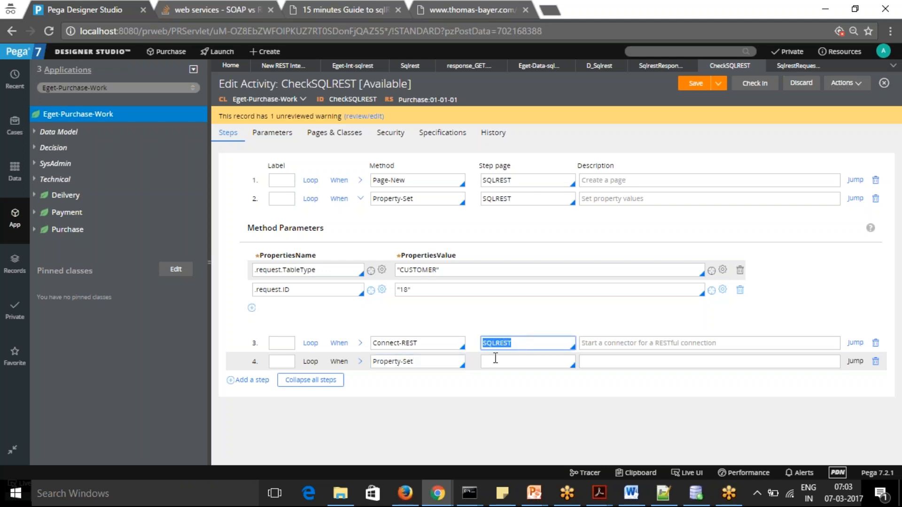
click(495, 360)
key(ctrl+v)
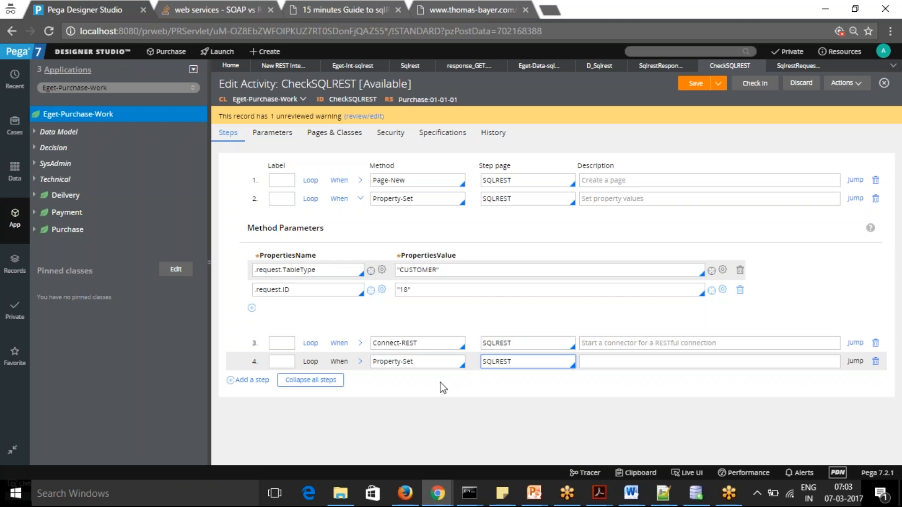
In the new Property-Set step, map CUSTOMER-FIRSTNAME to .response_GET.CUSTOMER.FIRSTNAME
click(360, 362)
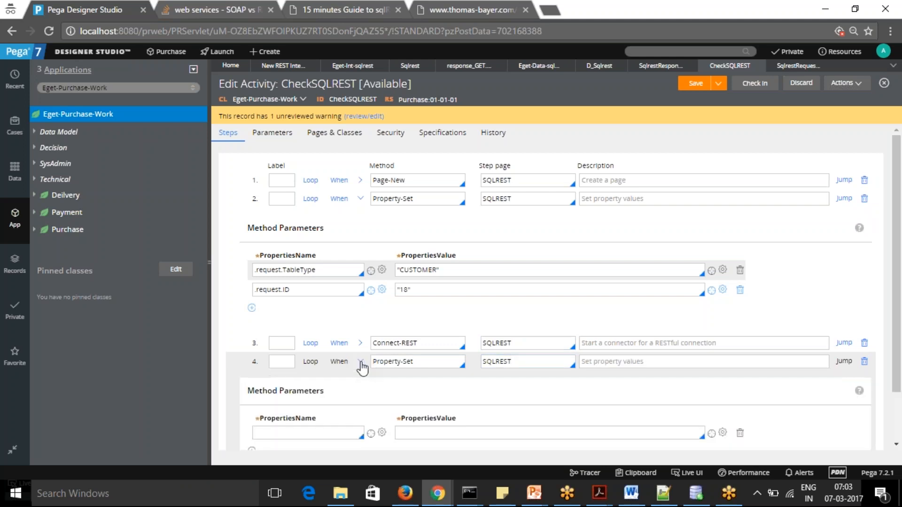
click(322, 437)
text(CUSTOMER)
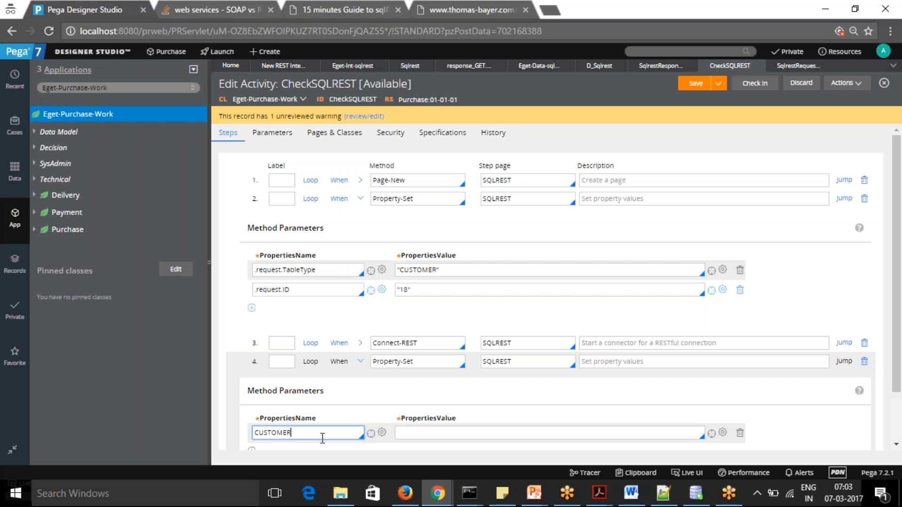
text(-FIRST)
text(T)
text(NAM)
text(E)
click(398, 433)
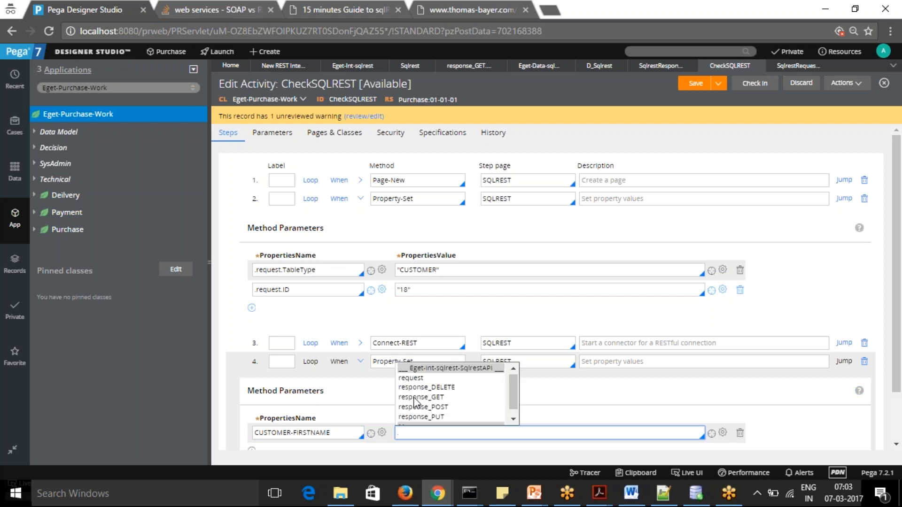
click(417, 397)
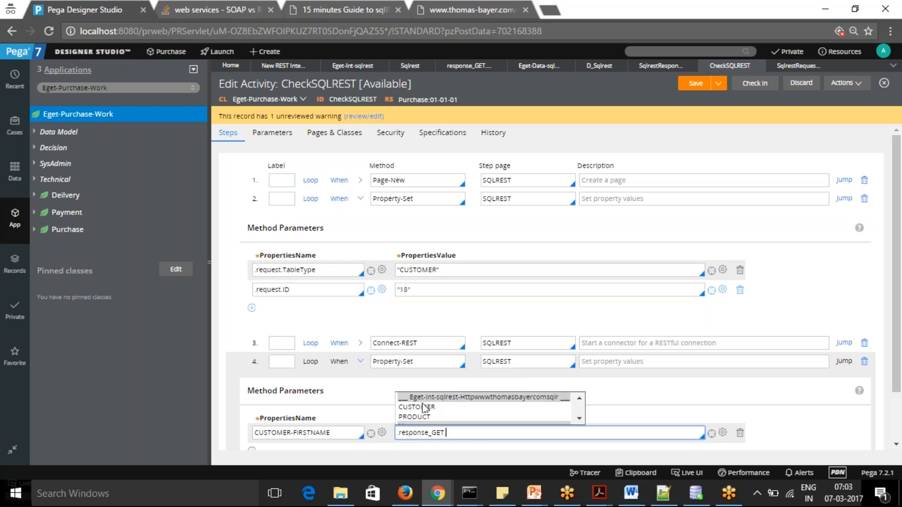
click(424, 406)
text(.CUSTOMER)
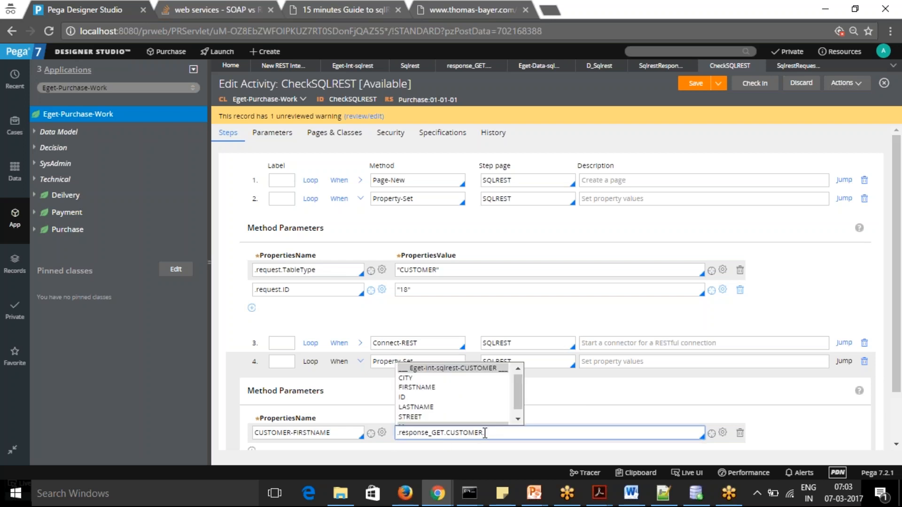
click(416, 387)
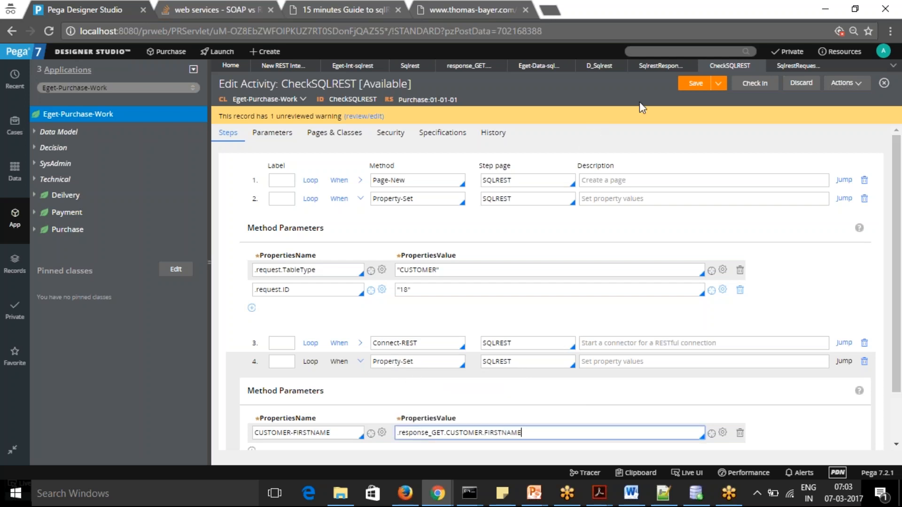
Declare a CUSTOMER page of class Eget-Data-Customer for the activity and save it
drag(291, 433, 236, 423)
key(ctrl+c)
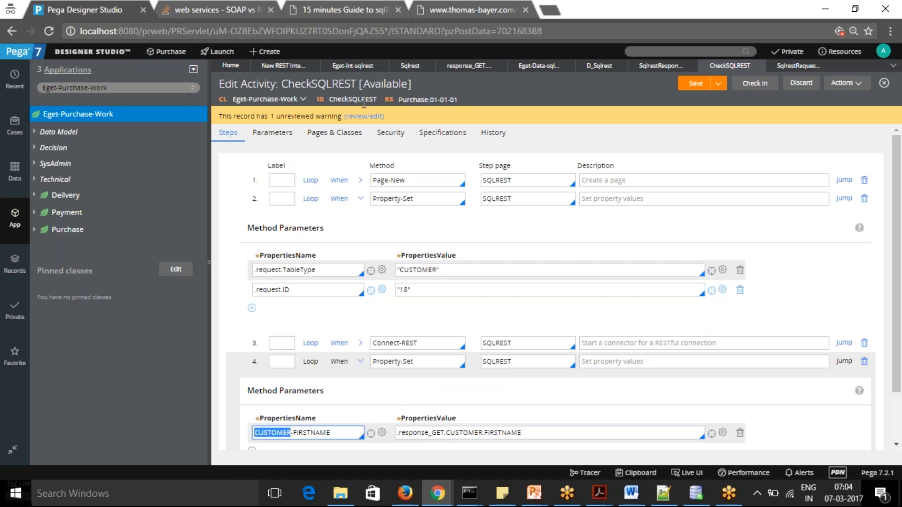
click(334, 132)
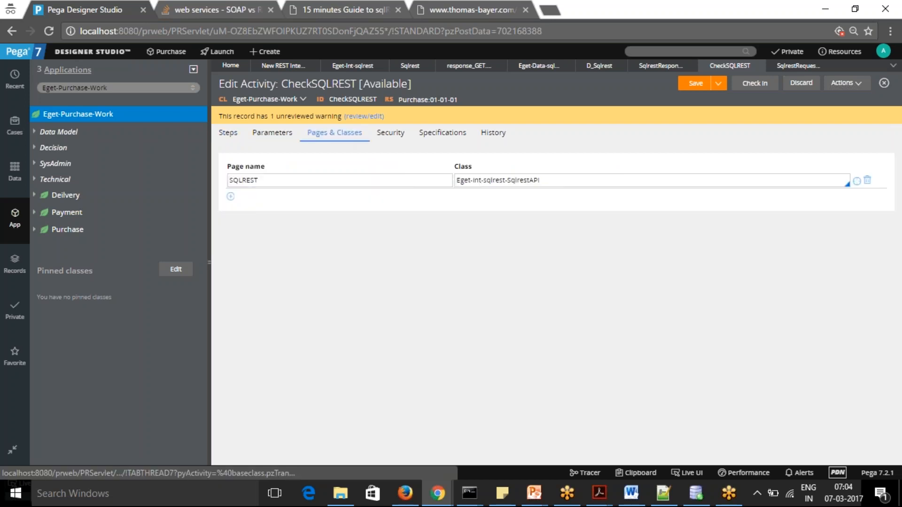
click(230, 196)
key(ctrl+v)
key(Tab)
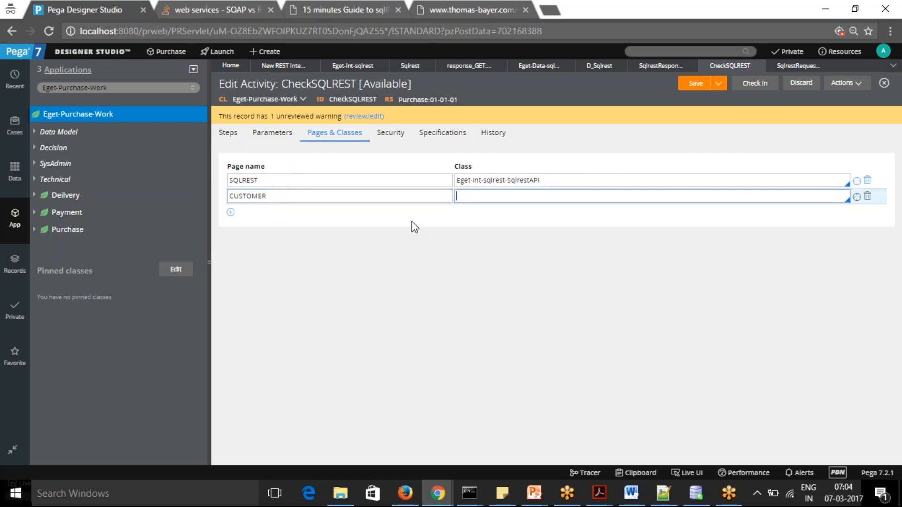
text(EGET-DATA-)
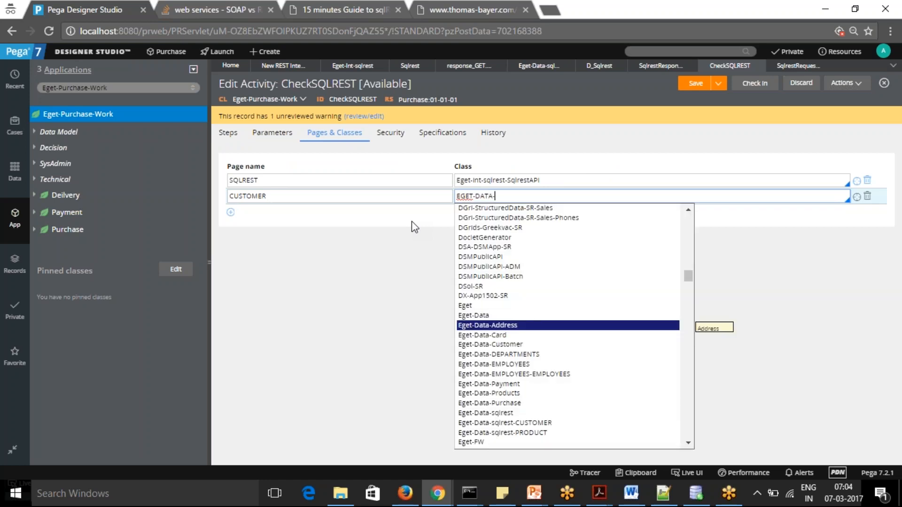
click(512, 345)
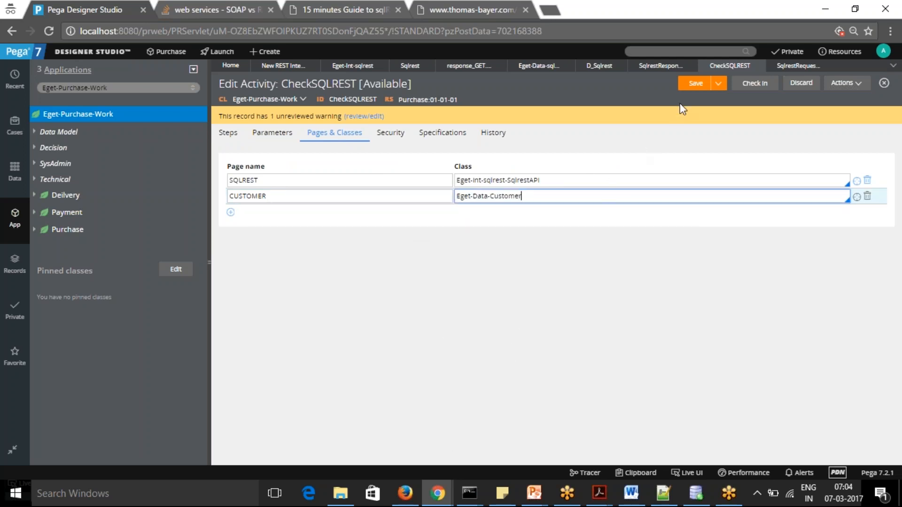
click(694, 85)
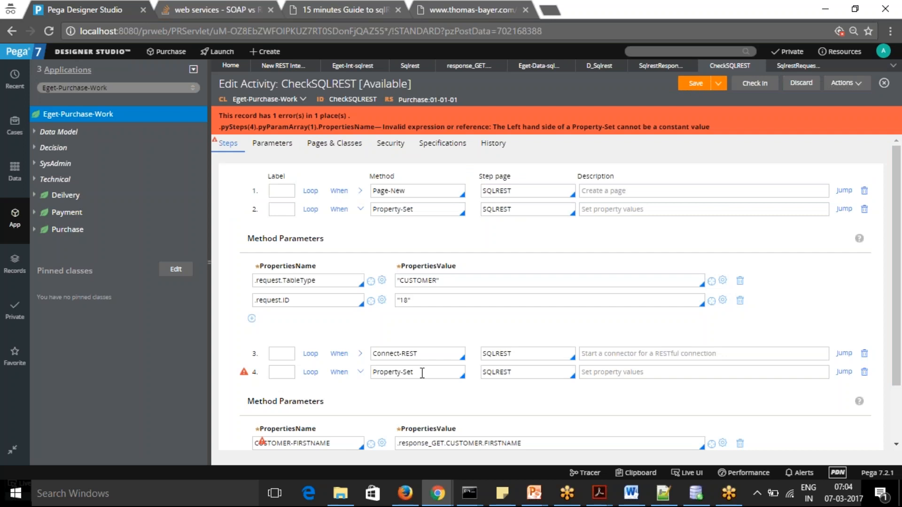
Check the flagged mapping in step 4 against the REST integration's generation summary and the sqlrest data pages, then return to CheckSQLREST
drag(899, 213, 899, 235)
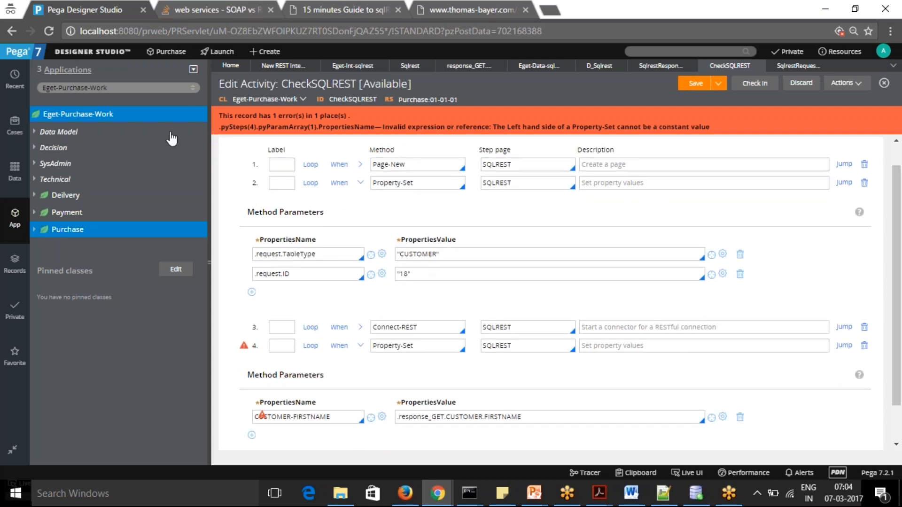
click(281, 67)
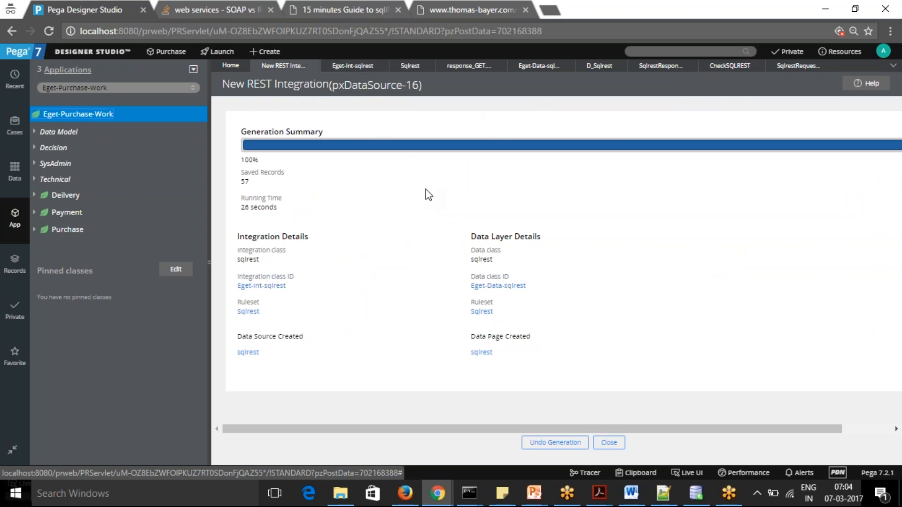
click(14, 171)
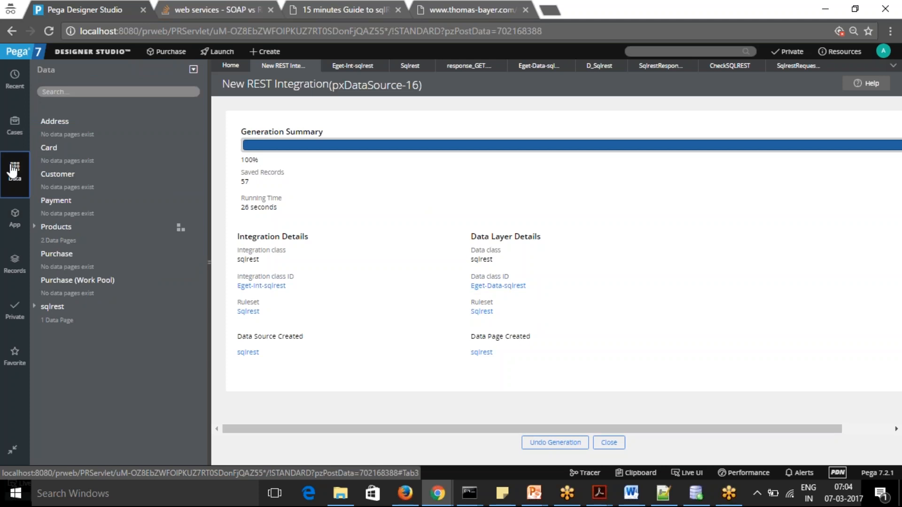
click(36, 307)
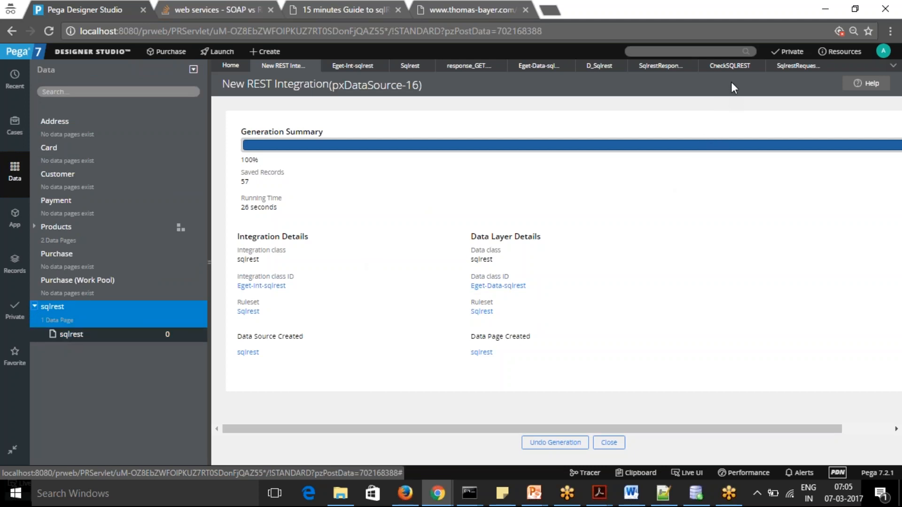
click(795, 73)
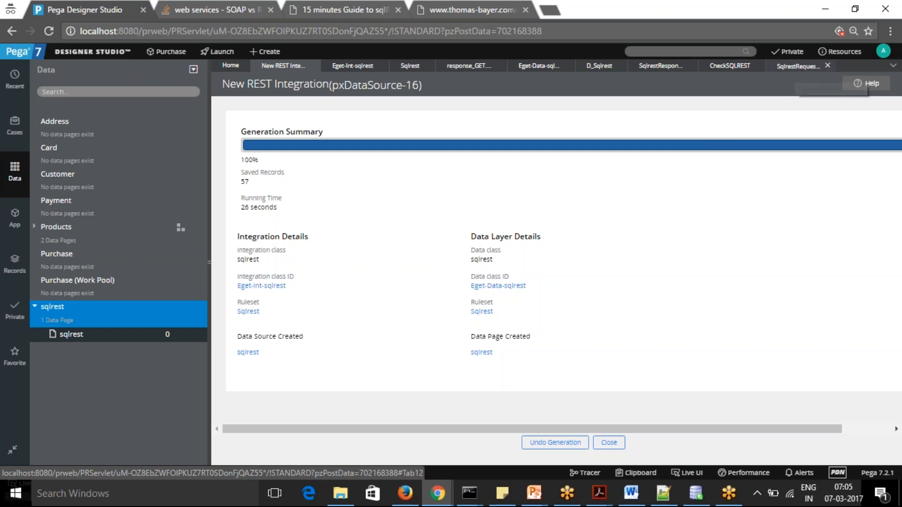
click(726, 68)
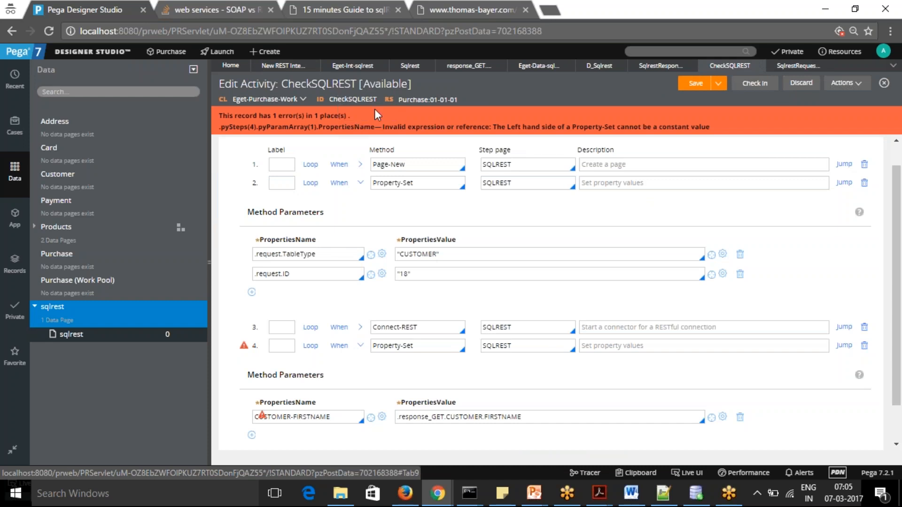
drag(897, 177, 897, 159)
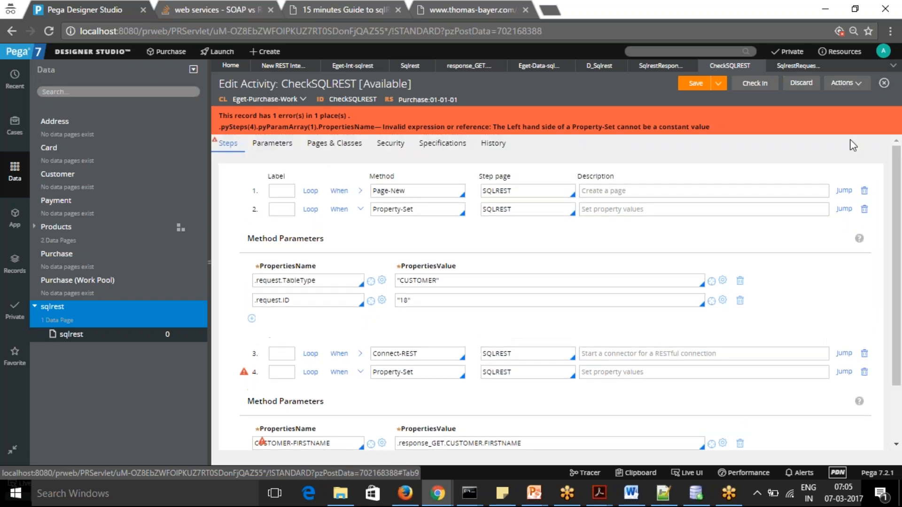
Change the CUSTOMER page's class to Eget-Data-sqlrest in the activity's page definitions
click(344, 149)
click(230, 207)
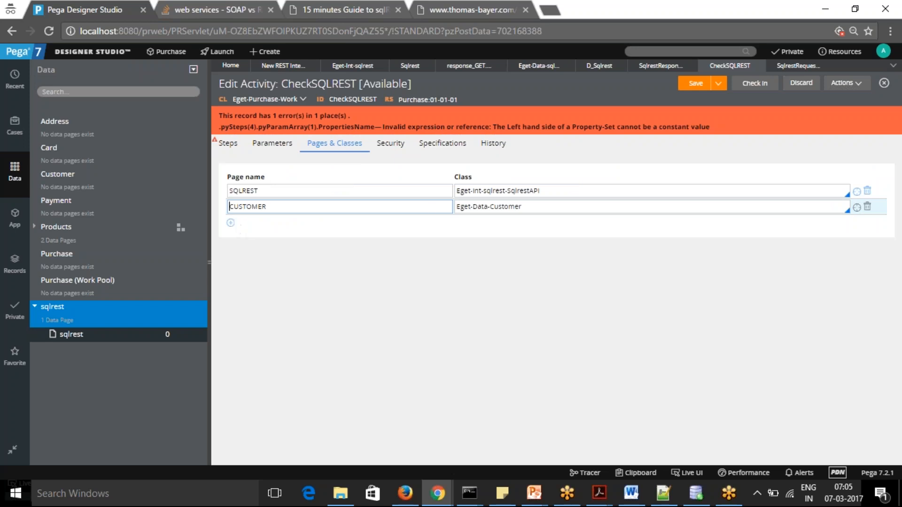
double_click(550, 208)
click(520, 202)
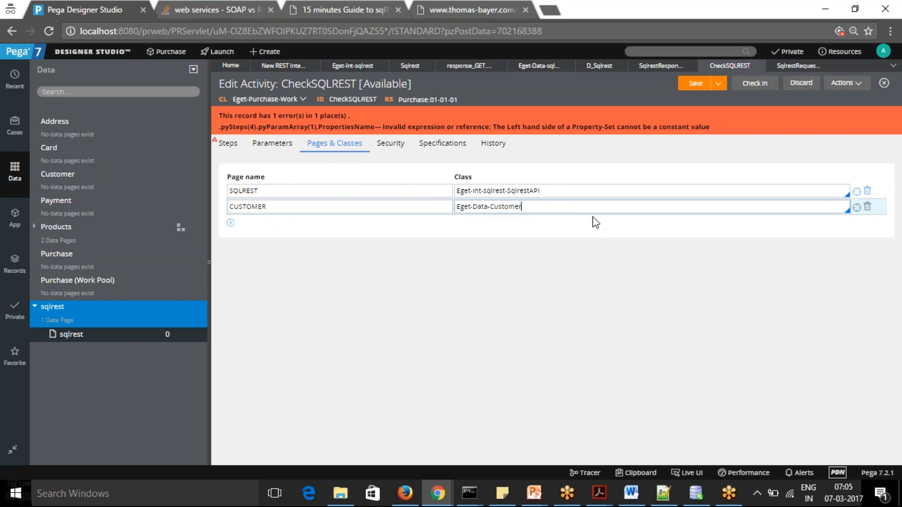
drag(579, 207, 409, 205)
text(CUSTOMER)
key(BackSpace)
key(ctrl+a)
text(Eg)
key(BackSpace)
text(get-Data)
key(BackSpace)
key(BackSpace)
key(BackSpace)
key(BackSpace)
text(Data-Sq)
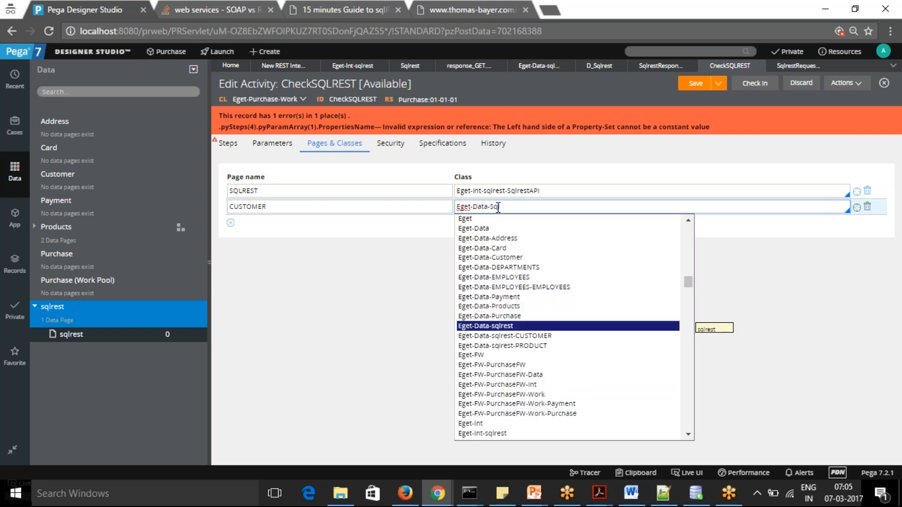
click(500, 326)
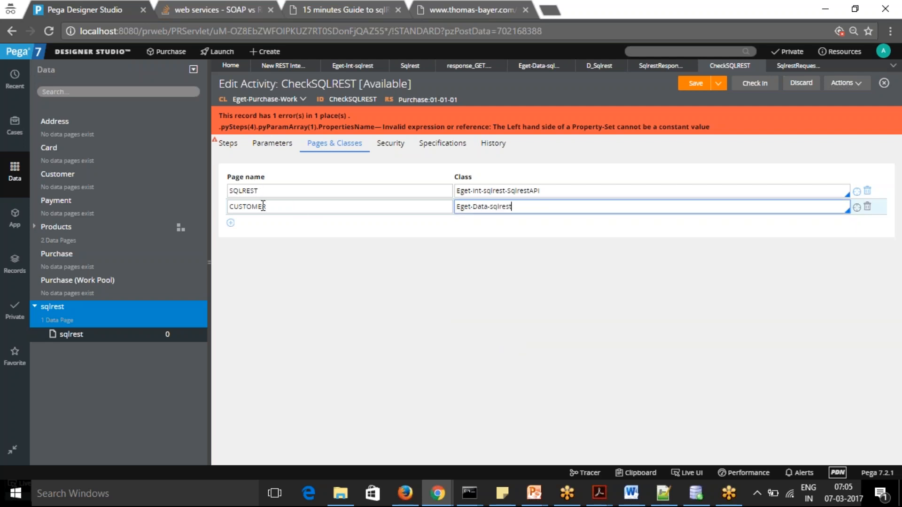
Rename the CUSTOMER page entry as SqlRest.CUSTOMER
click(229, 209)
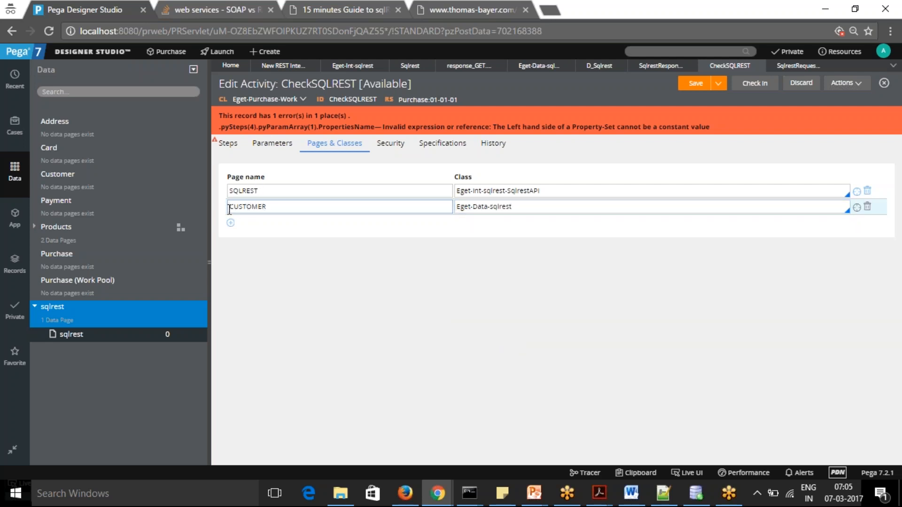
text(SQL)
key(BackSpace)
key(BackSpace)
key(BackSpace)
text(sqlr)
Clear the second page's class and look up the class Eget-Data-sqlrest-CUSTOMER in the application explorer
key(BackSpace)
text(Rest)
click(533, 206)
key(BackSpace)
key(BackSpace)
key(BackSpace)
key(BackSpace)
key(BackSpace)
key(BackSpace)
key(BackSpace)
key(BackSpace)
key(BackSpace)
key(BackSpace)
key(BackSpace)
key(BackSpace)
key(BackSpace)
key(BackSpace)
key(BackSpace)
key(BackSpace)
key(BackSpace)
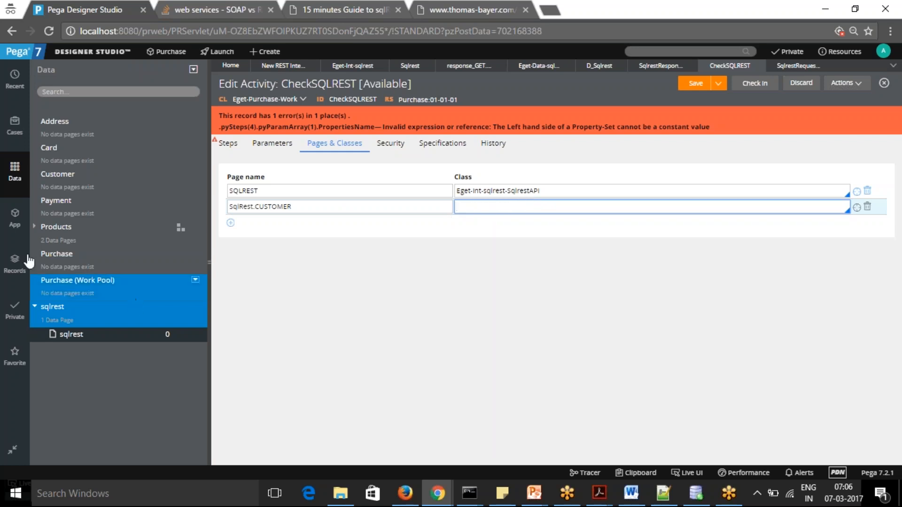
click(13, 218)
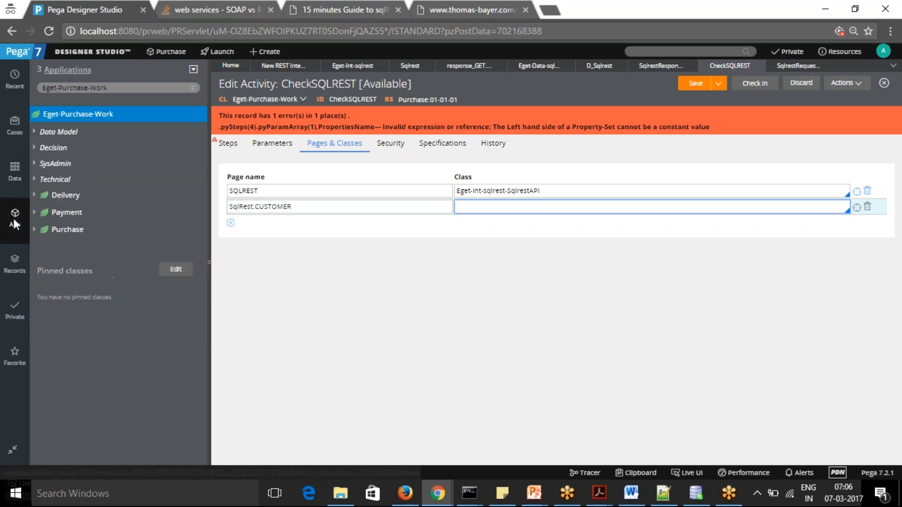
drag(59, 88, 148, 91)
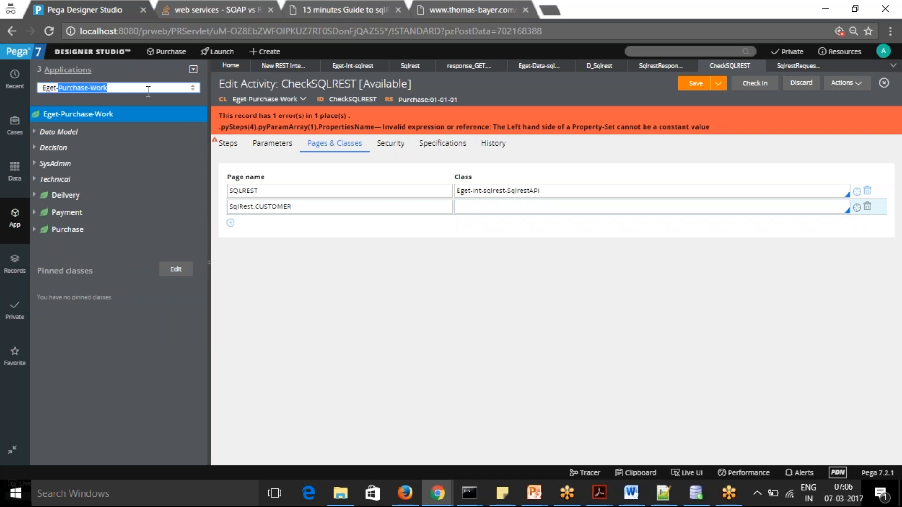
text(D)
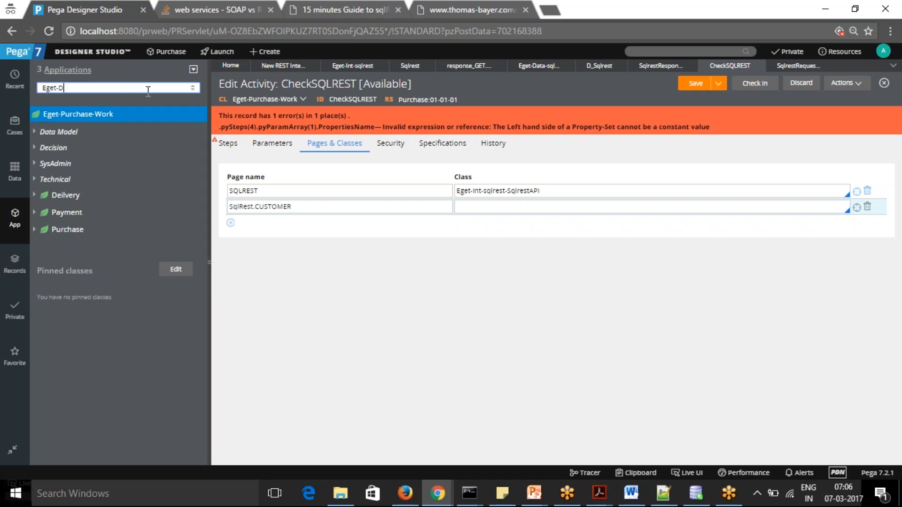
text(ata)
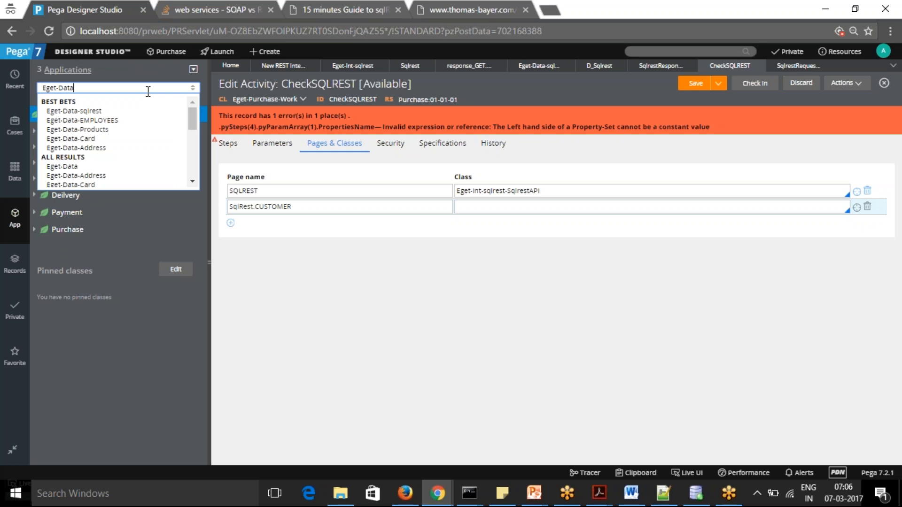
text(-Sq)
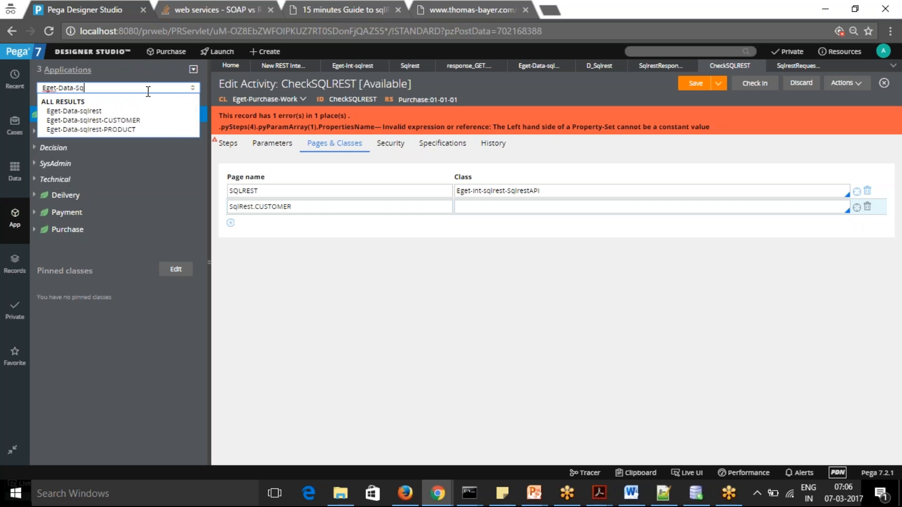
click(101, 120)
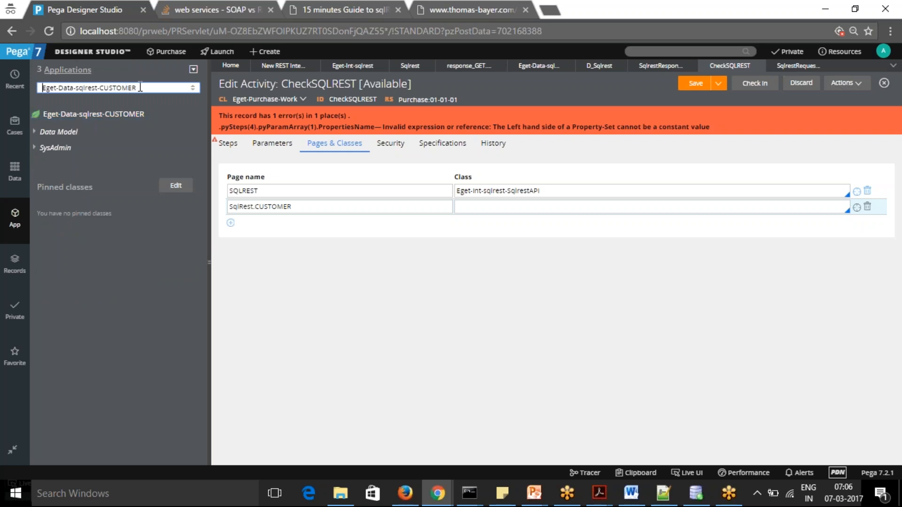
Copy the class name Eget-Data-sqlrest-CUSTOMER into the second page's class
drag(138, 88, 3, 87)
key(ctrl+c)
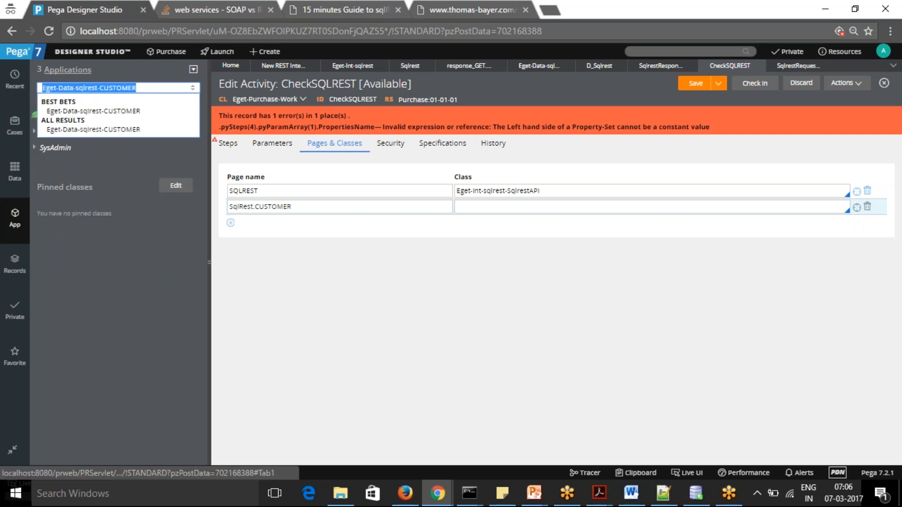
click(529, 203)
key(ctrl+v)
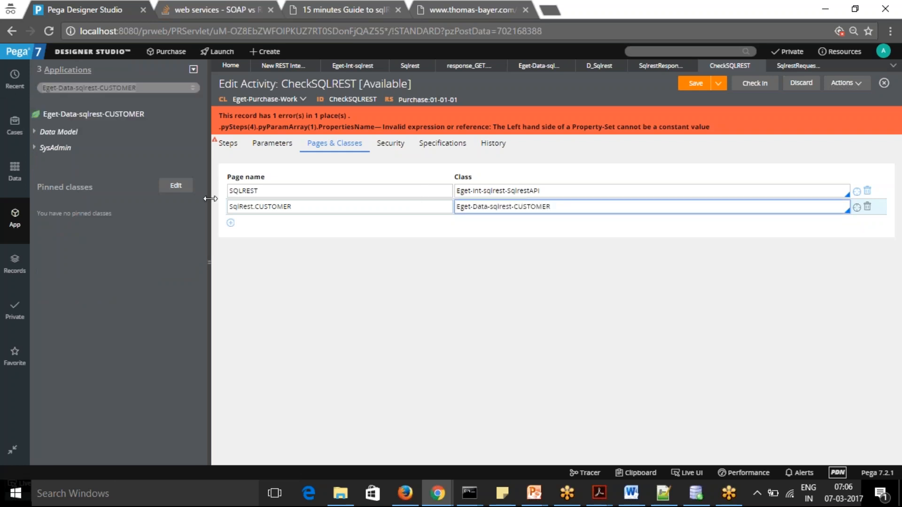
Remove the SqlRest prefix so the second page is named CUSTOMER, and save the activity
click(256, 209)
key(BackSpace)
key(BackSpace)
key(BackSpace)
key(BackSpace)
key(BackSpace)
key(BackSpace)
key(BackSpace)
key(BackSpace)
click(695, 86)
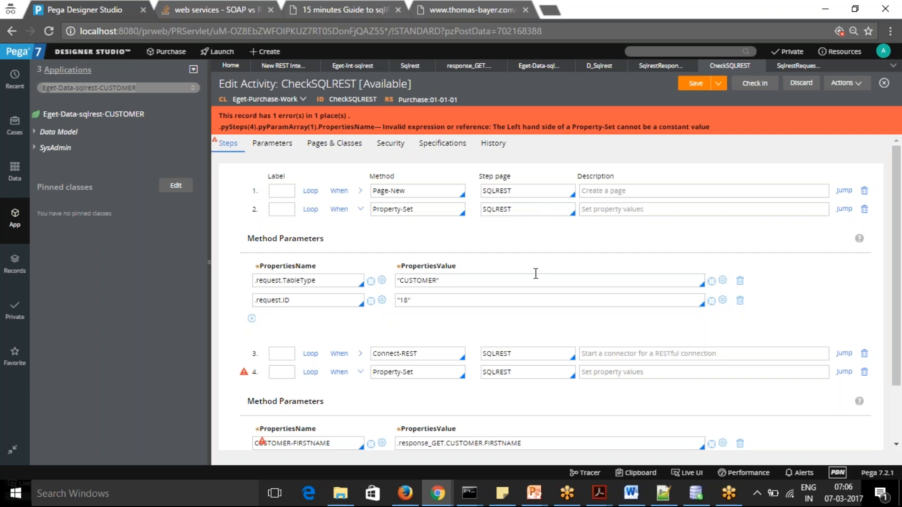
Replace the flagged property name in step 4 with CUSTOMER.FIRSTNAME and save the activity
drag(896, 223, 896, 249)
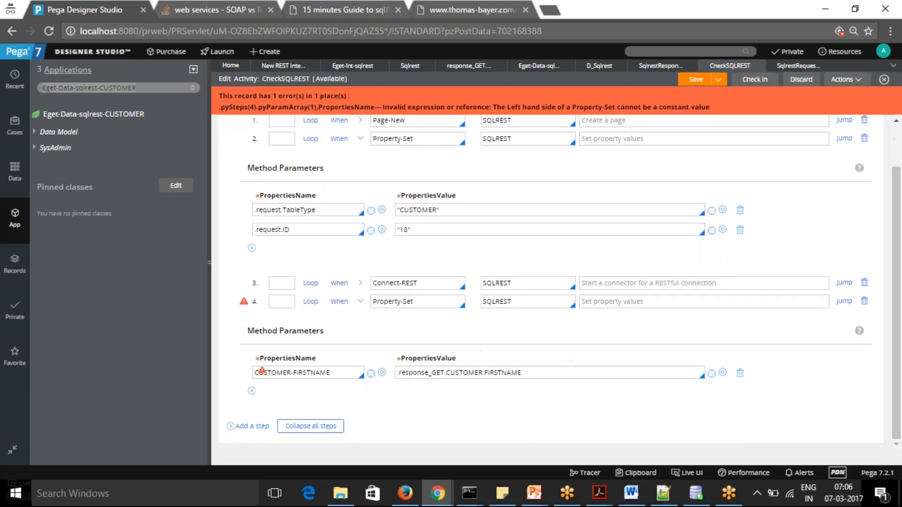
click(338, 372)
key(BackSpace)
key(BackSpace)
key(BackSpace)
key(BackSpace)
key(BackSpace)
key(BackSpace)
key(BackSpace)
key(BackSpace)
key(BackSpace)
key(BackSpace)
key(BackSpace)
key(BackSpace)
key(BackSpace)
key(BackSpace)
key(BackSpace)
key(BackSpace)
key(BackSpace)
key(BackSpace)
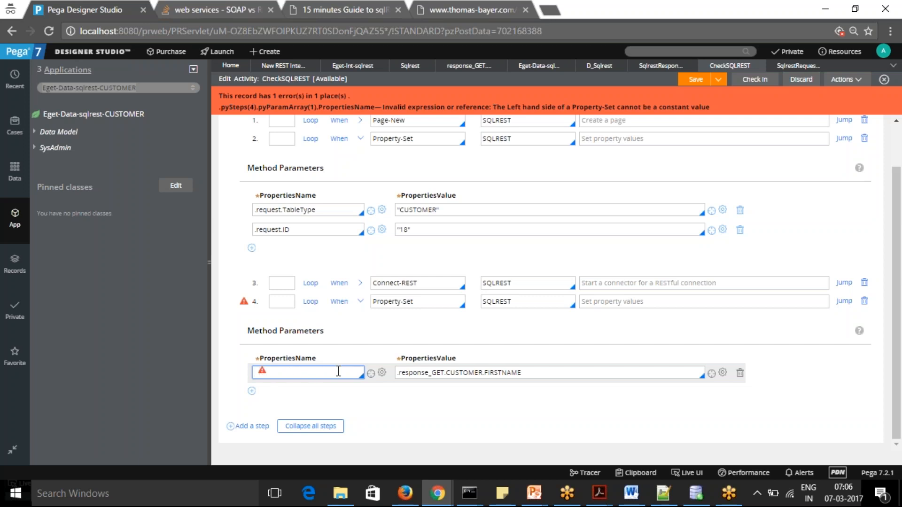
key(Down)
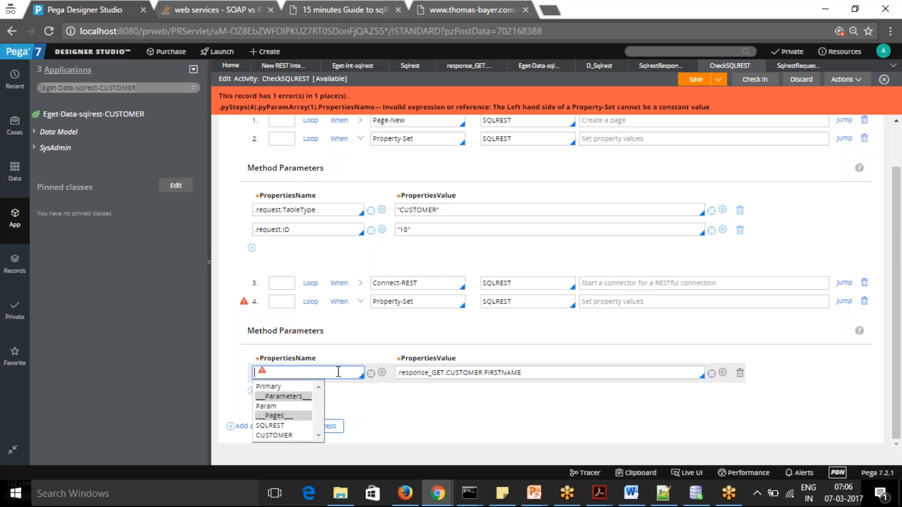
click(279, 435)
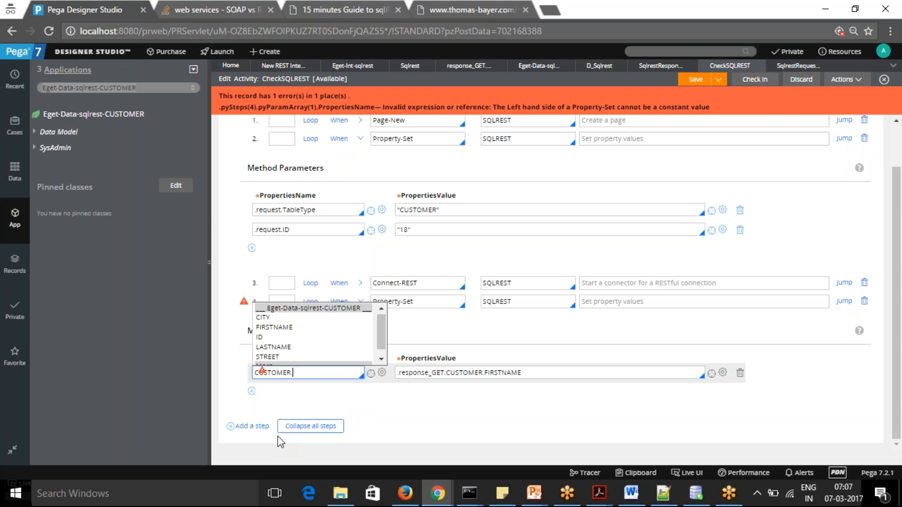
key(Down)
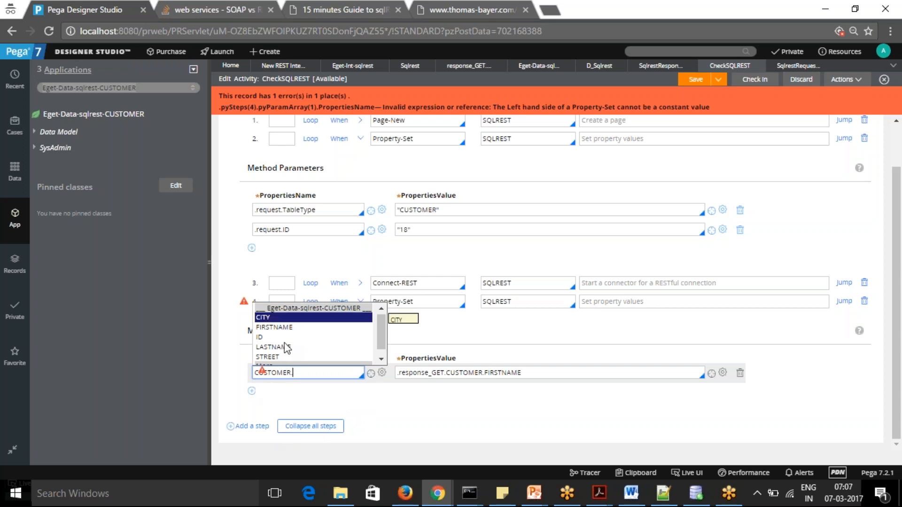
click(277, 327)
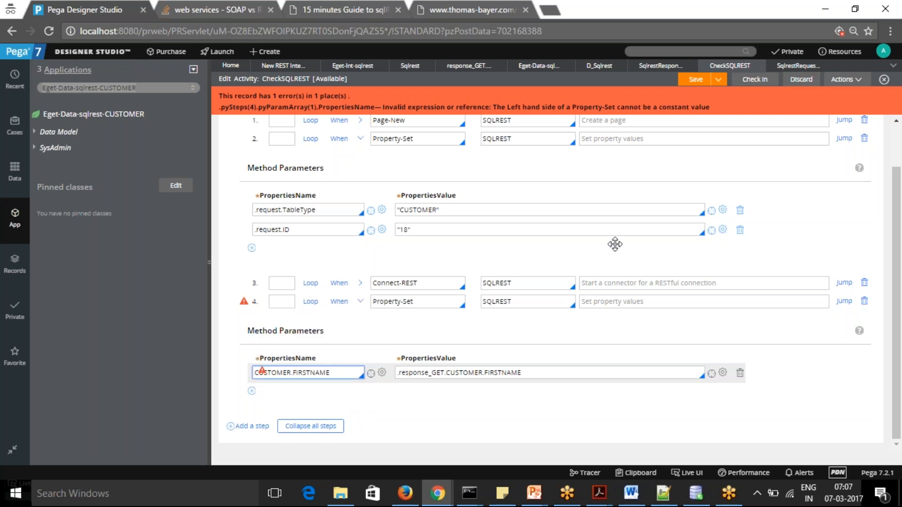
click(692, 79)
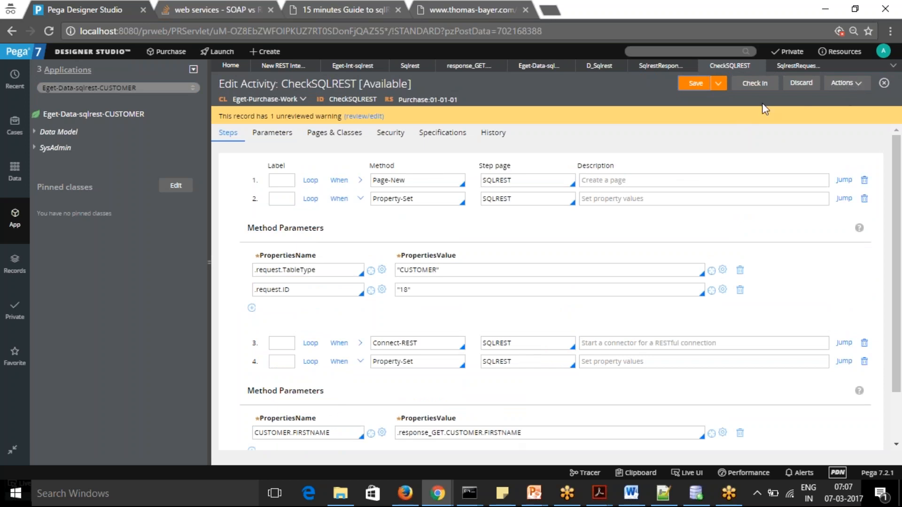
Prepare a test run of CheckSQLREST, clear the old Tracer events and run the activity
click(859, 85)
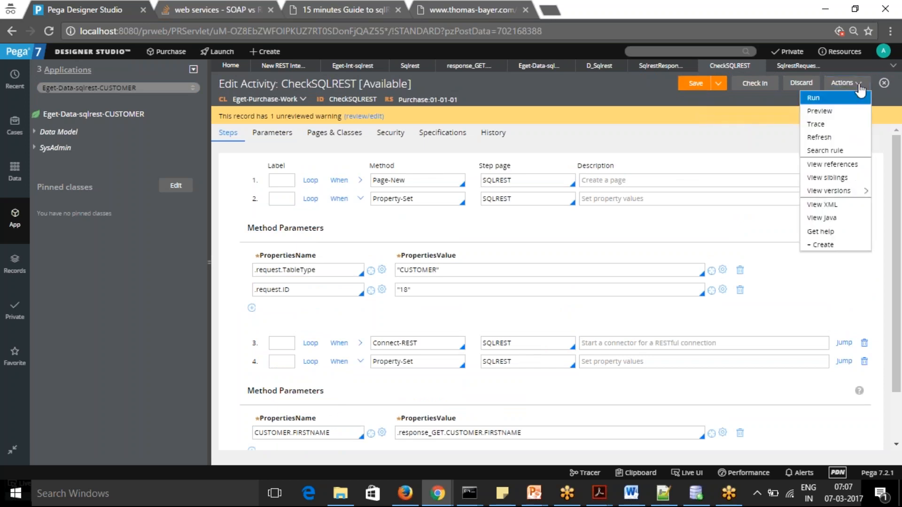
click(828, 97)
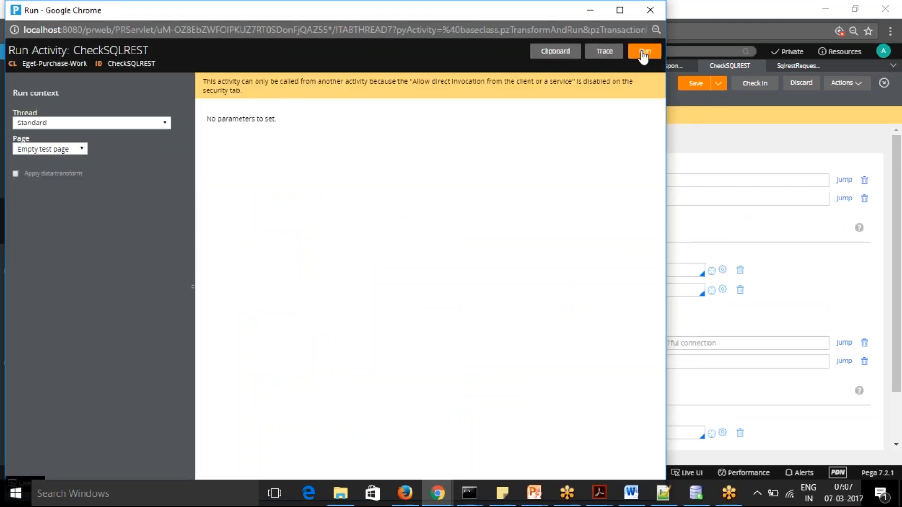
click(445, 497)
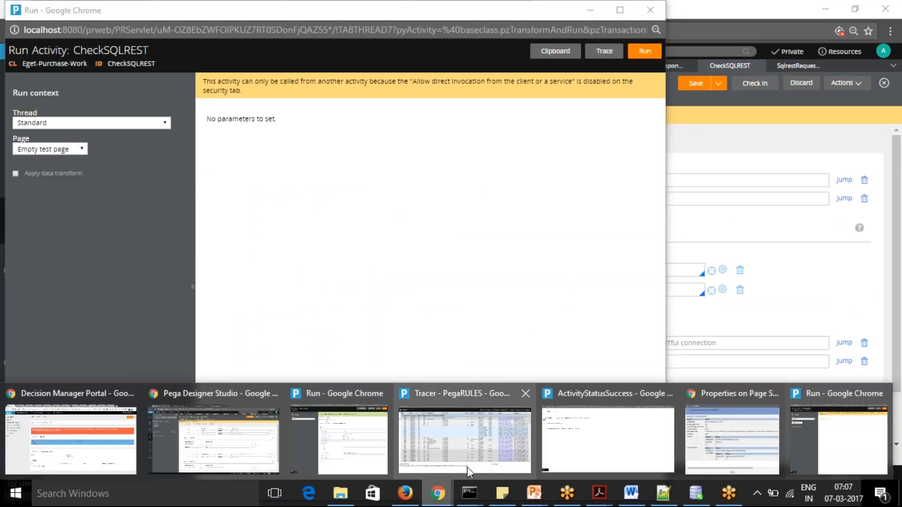
click(466, 467)
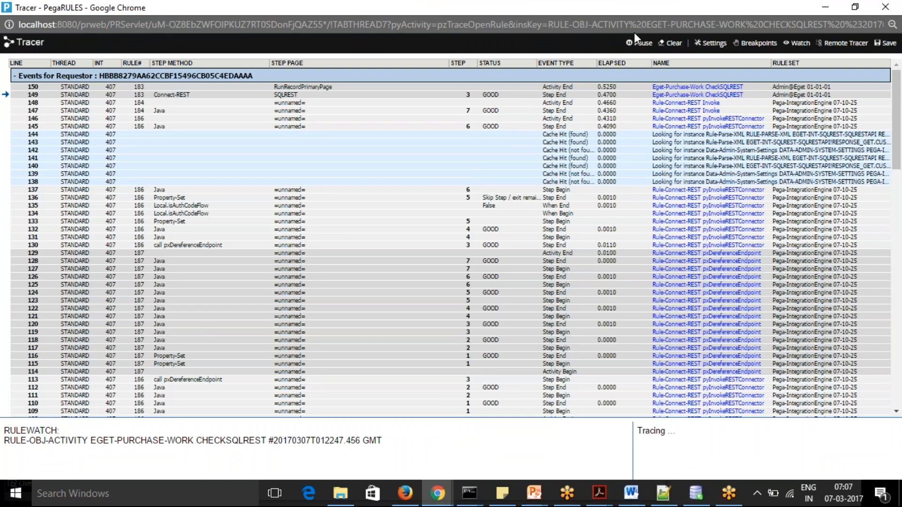
click(670, 47)
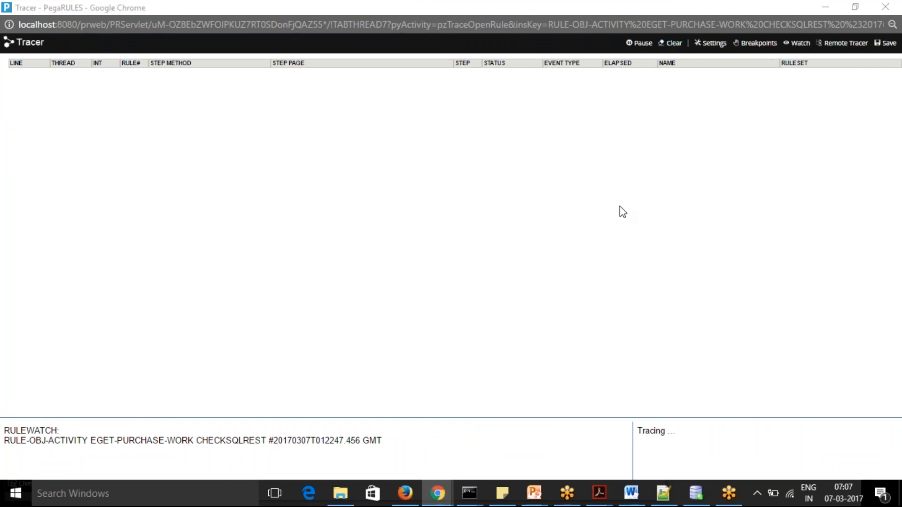
key(alt+Tab)
click(639, 54)
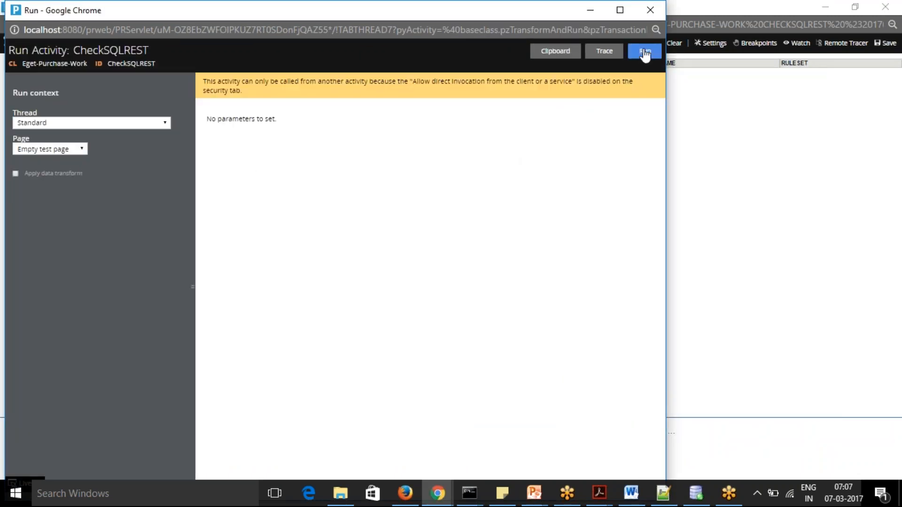
Check in the Tracer the properties of the step end event for the Property-Set in step 4, then close them
key(alt+Tab)
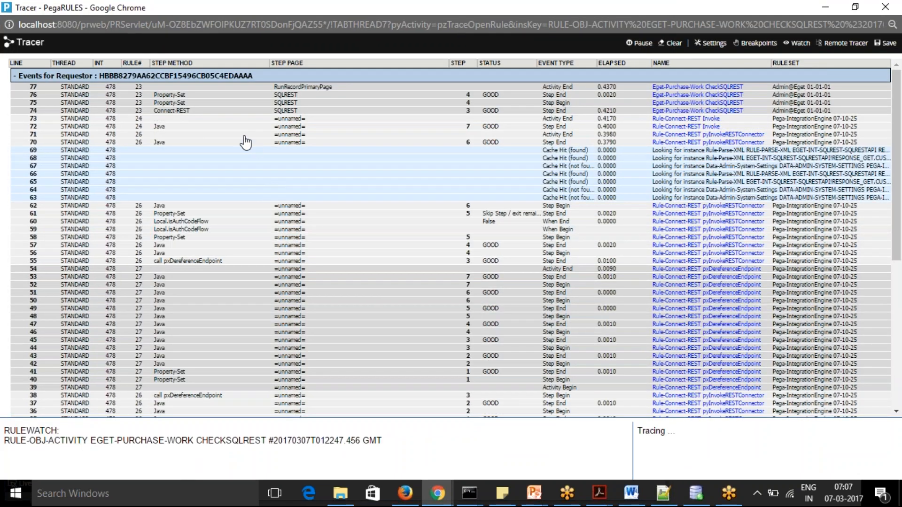
click(174, 96)
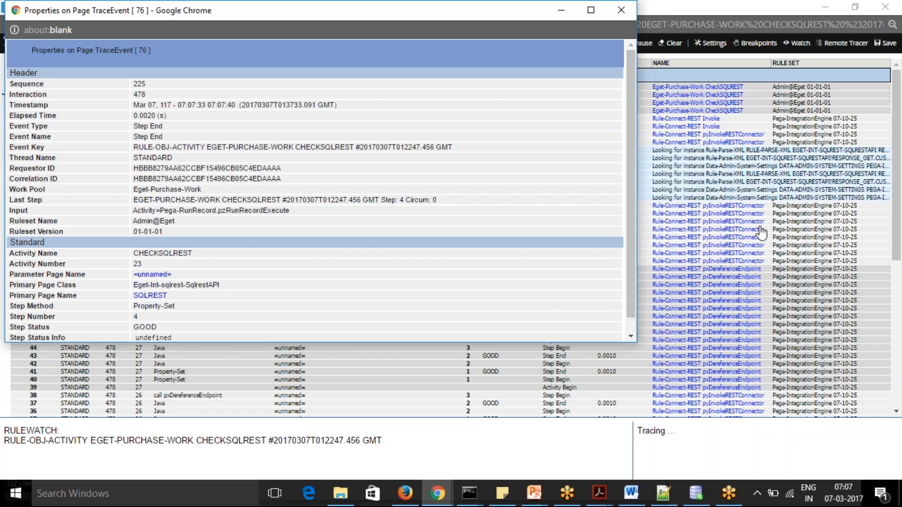
mouse_move(632, 275)
mouse_down()
mouse_move(634, 284)
mouse_move(633, 260)
mouse_up()
drag(356, 11, 481, 154)
click(688, 154)
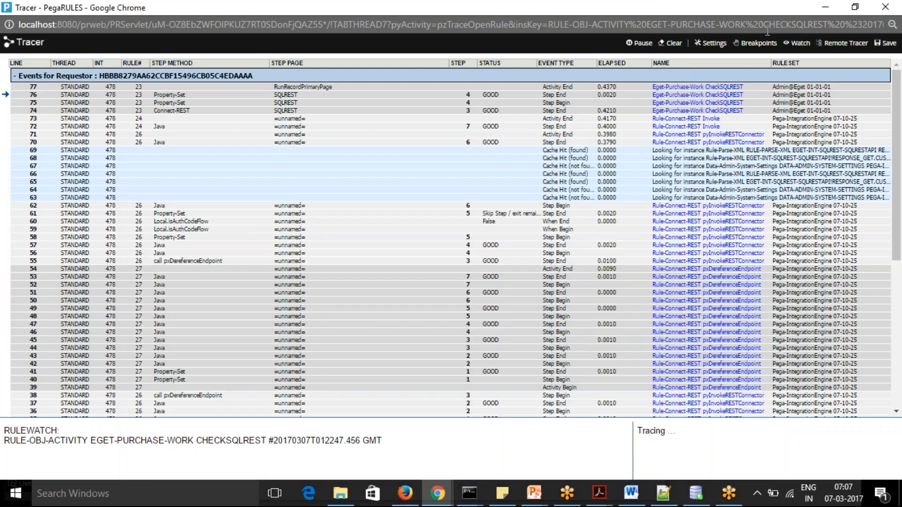
Open the clipboard from the test run, inspect the FIRSTNAME value on the CUSTOMER page, and collapse the user pages
click(825, 7)
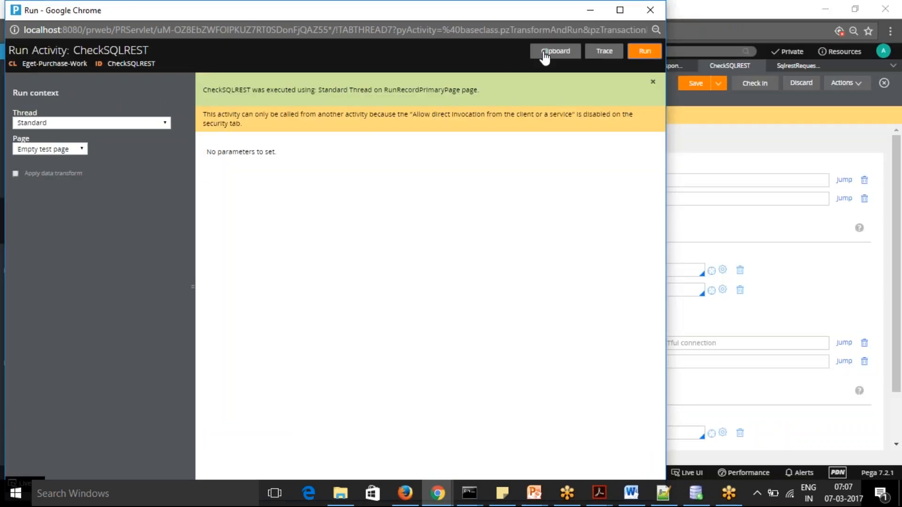
click(559, 53)
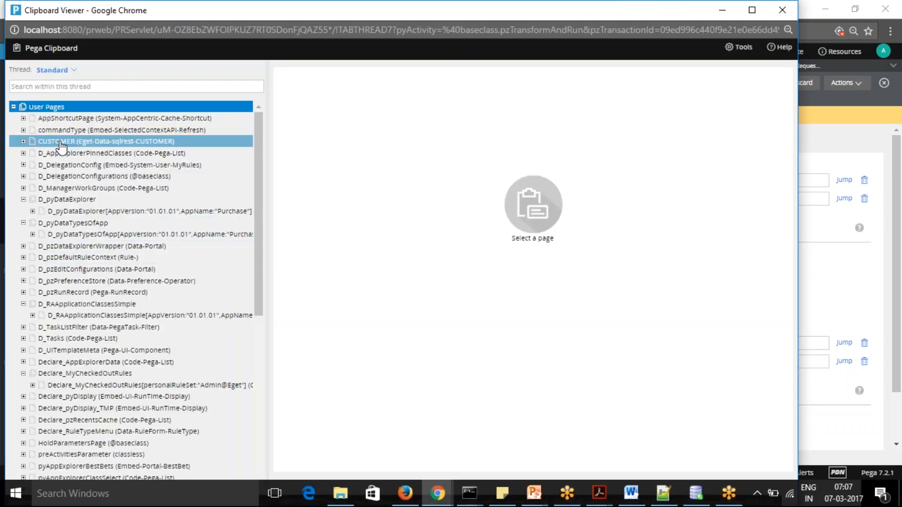
click(81, 142)
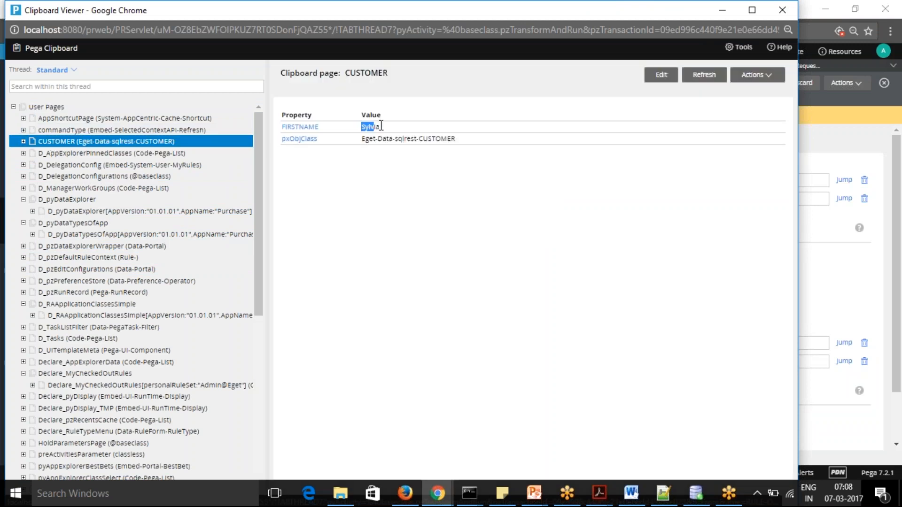
drag(361, 126, 383, 126)
click(396, 217)
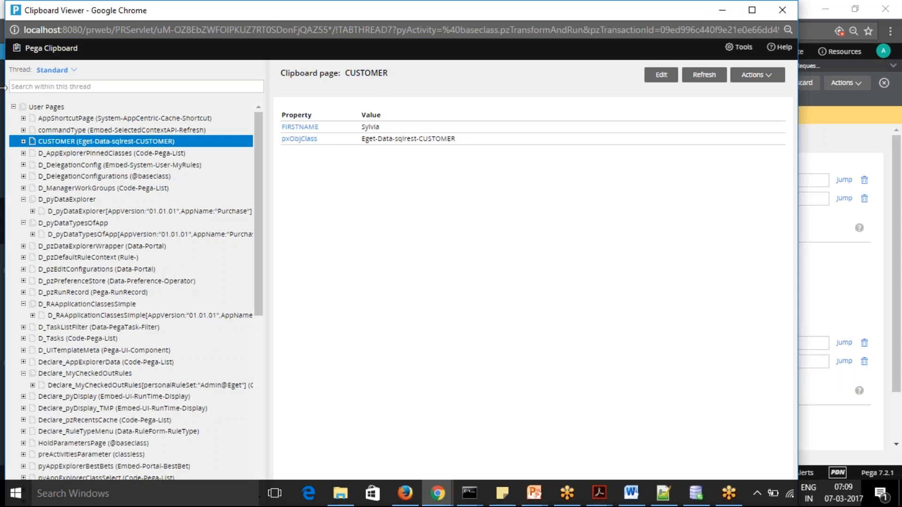
click(13, 107)
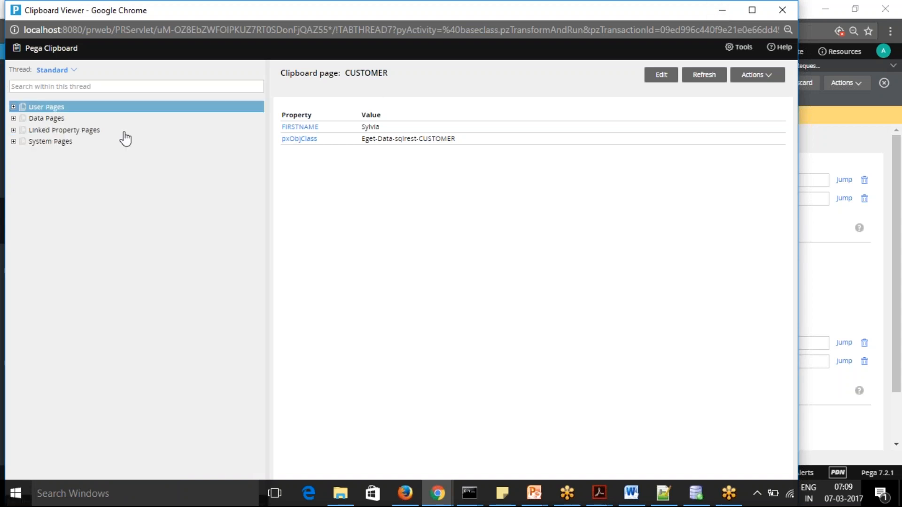